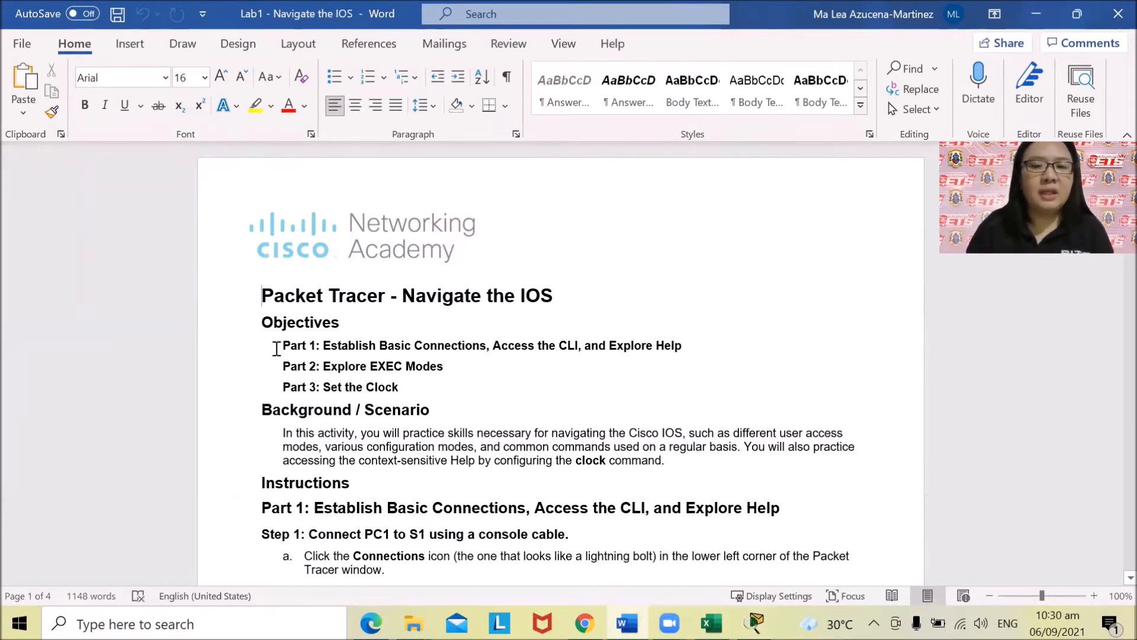
- Enlarge the Lab1 - Navigate the IOS document to 130% and review its three listed objectives
{"action": "left_click_drag", "start_coordinate": [280, 350], "coordinate": [454, 388]}
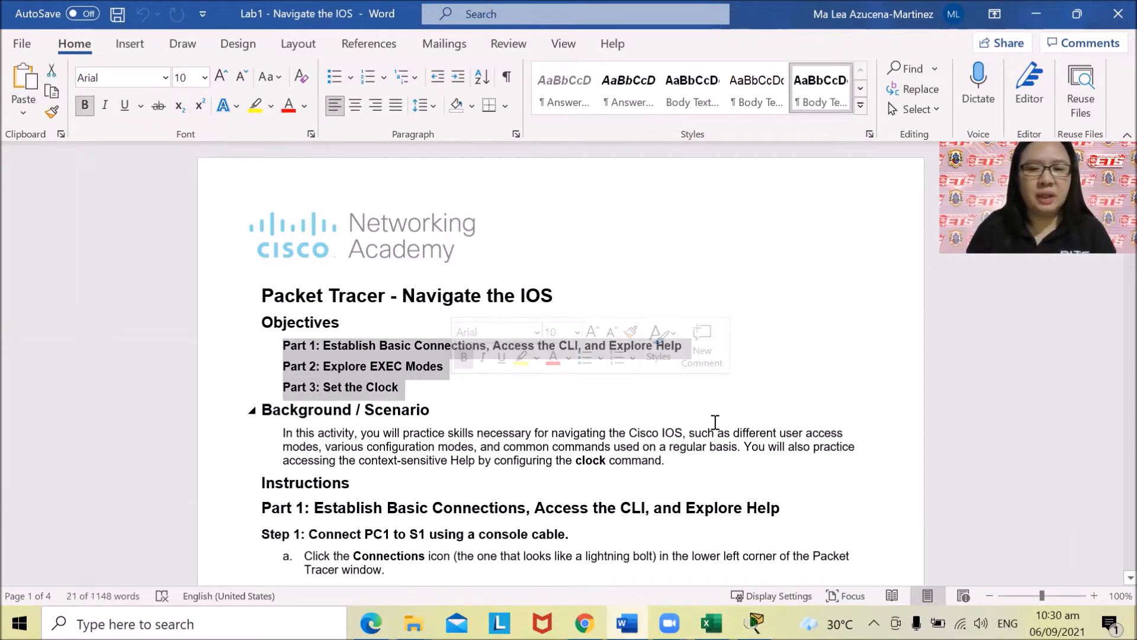
{"action": "left_click", "coordinate": [913, 422]}
{"action": "scroll", "coordinate": [907, 423], "scroll_direction": "up", "scroll_amount": 2}
{"action": "scroll", "coordinate": [908, 423], "scroll_direction": "up", "scroll_amount": 1}
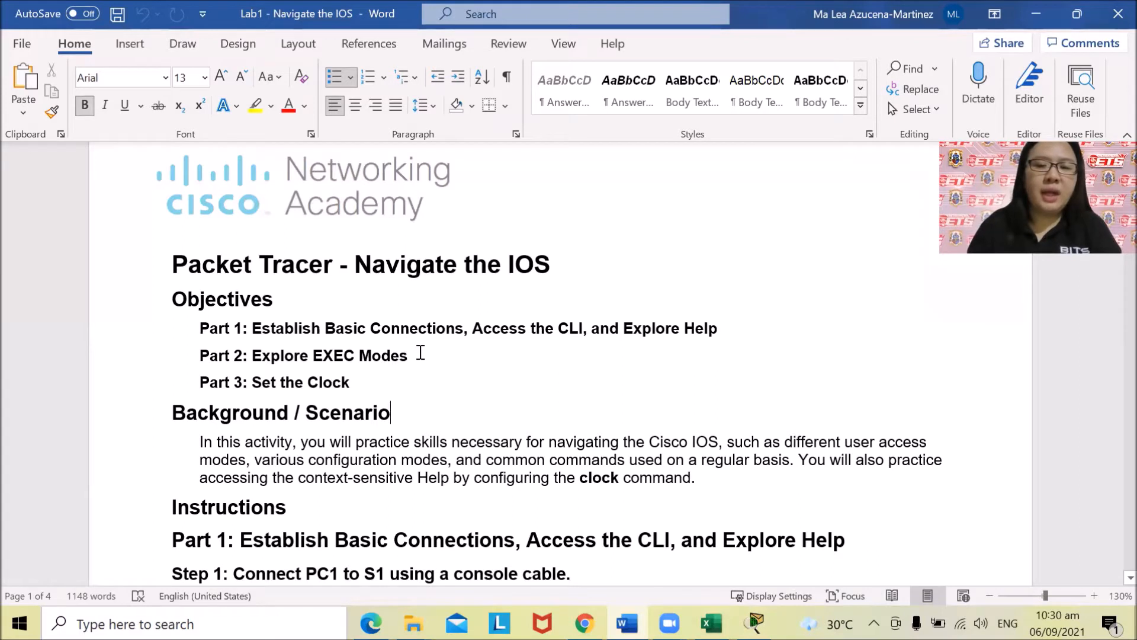
{"action": "left_click_drag", "start_coordinate": [353, 382], "coordinate": [257, 382]}
{"action": "left_click", "coordinate": [566, 397]}
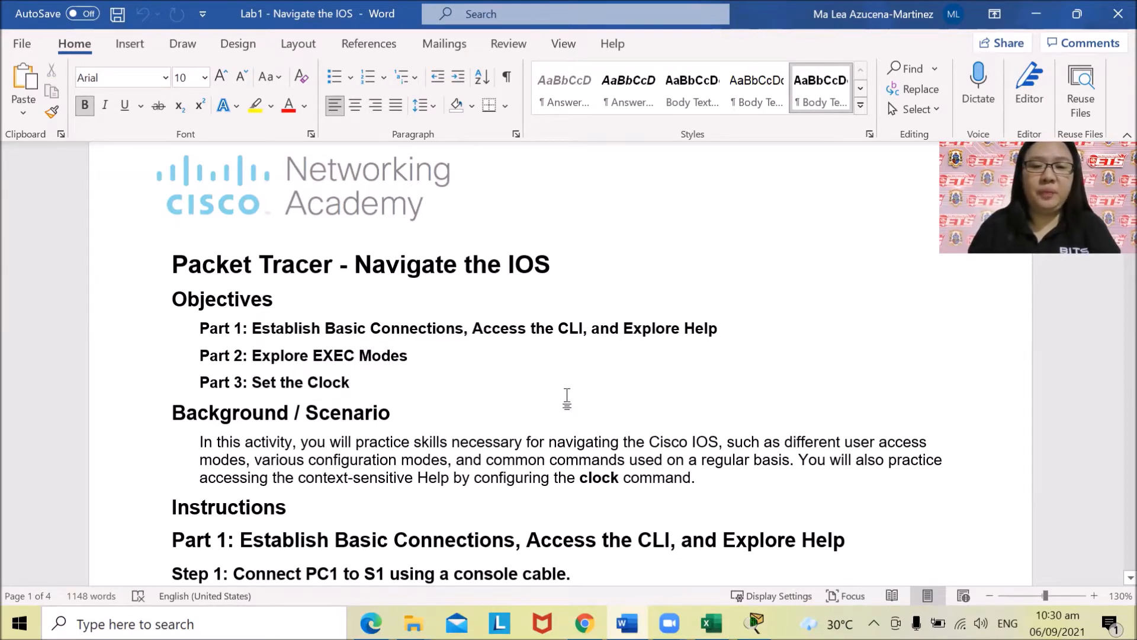
{"action": "scroll", "coordinate": [855, 426], "scroll_direction": "up", "scroll_amount": 2}
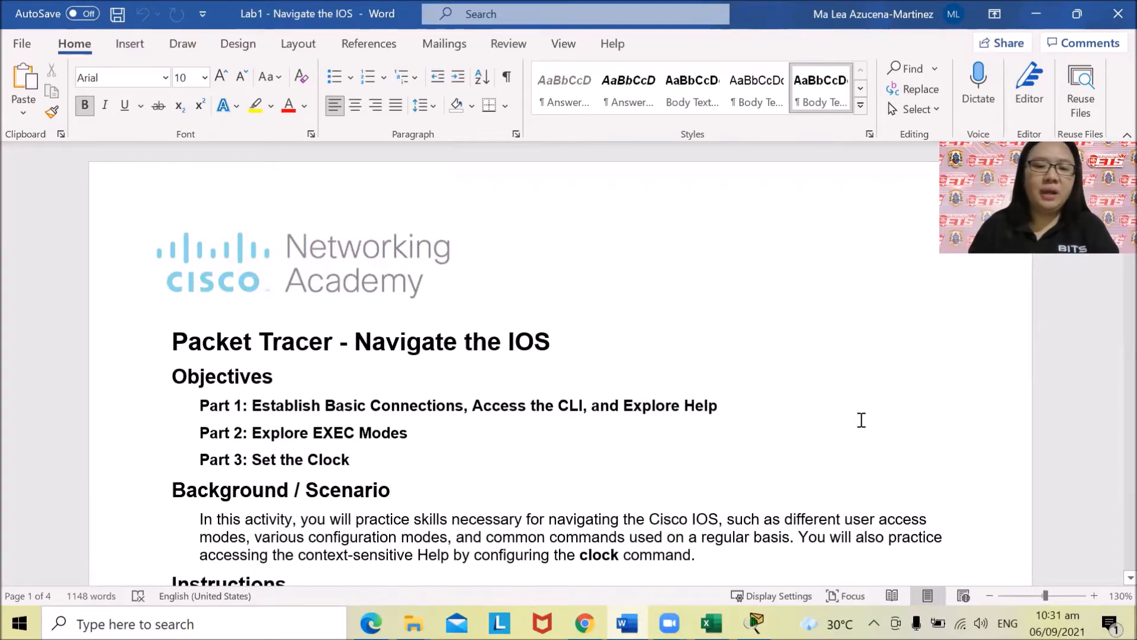
- Read through the lab instructions from Part 1 to setting the clock to preview all the tasks
{"action": "scroll", "coordinate": [862, 423], "scroll_direction": "down", "scroll_amount": 4}
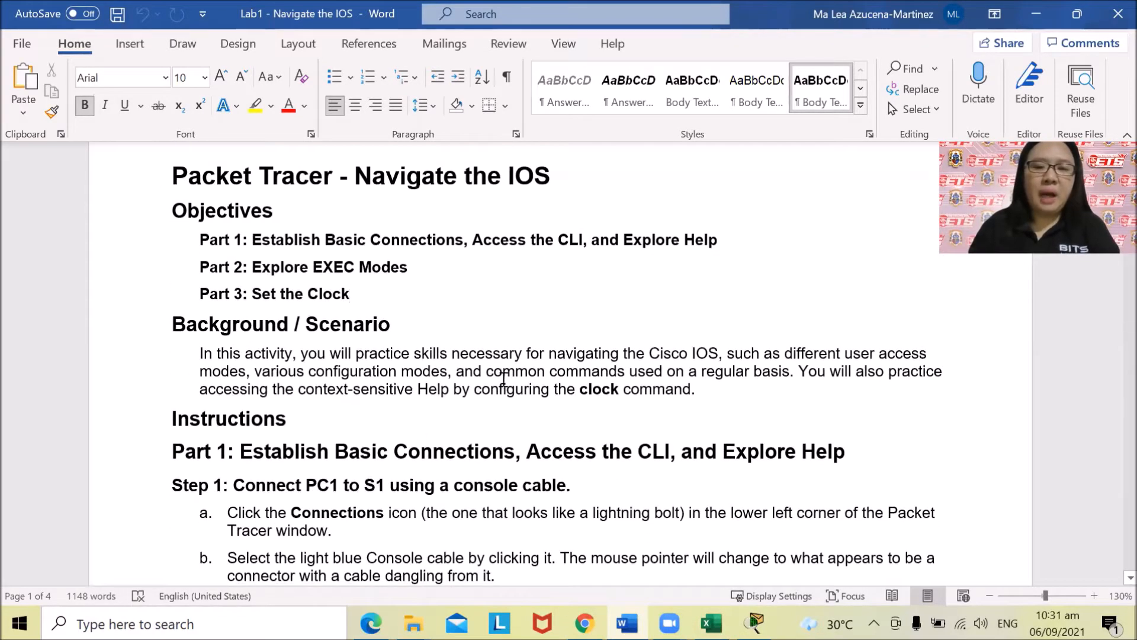
{"action": "scroll", "coordinate": [844, 393], "scroll_direction": "down", "scroll_amount": 8}
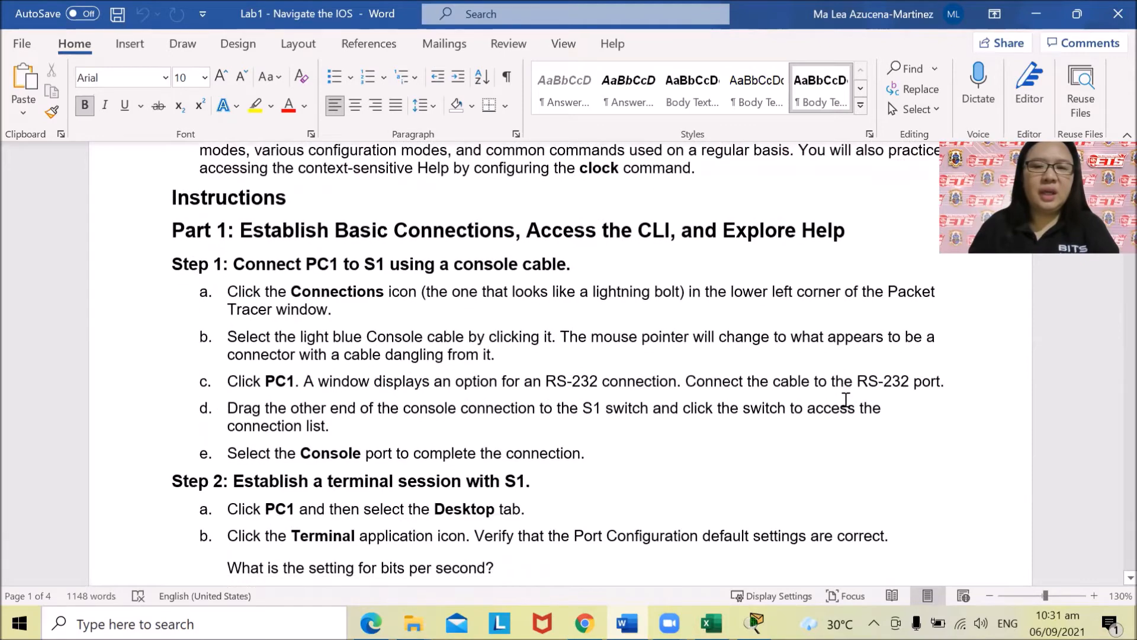
{"action": "scroll", "coordinate": [848, 403], "scroll_direction": "down", "scroll_amount": 14}
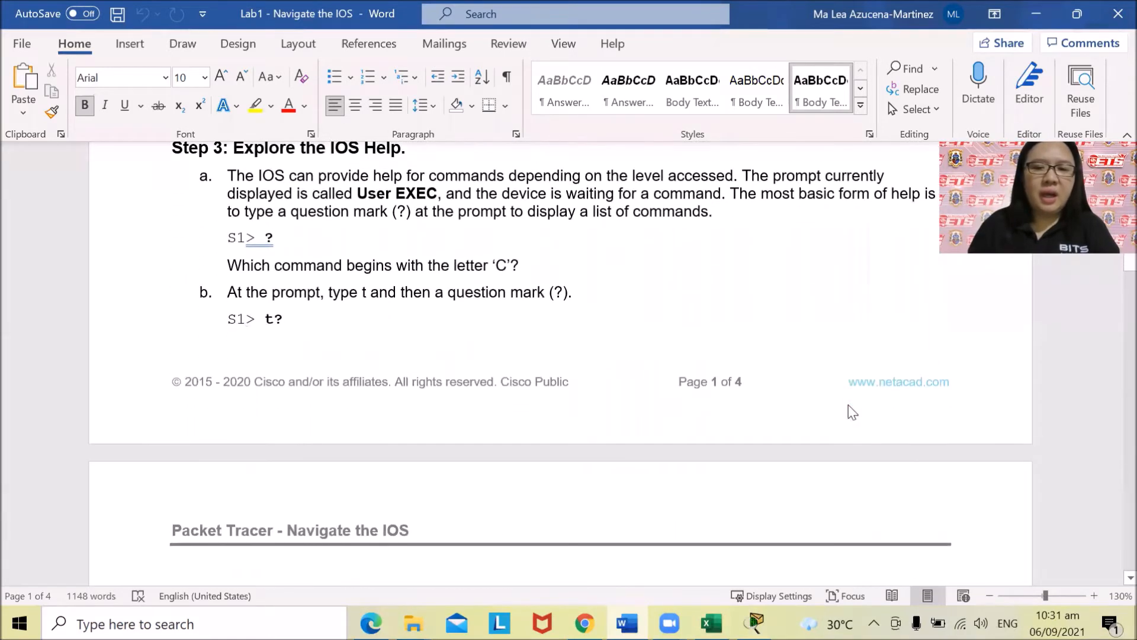
{"action": "scroll", "coordinate": [851, 409], "scroll_direction": "down", "scroll_amount": 8}
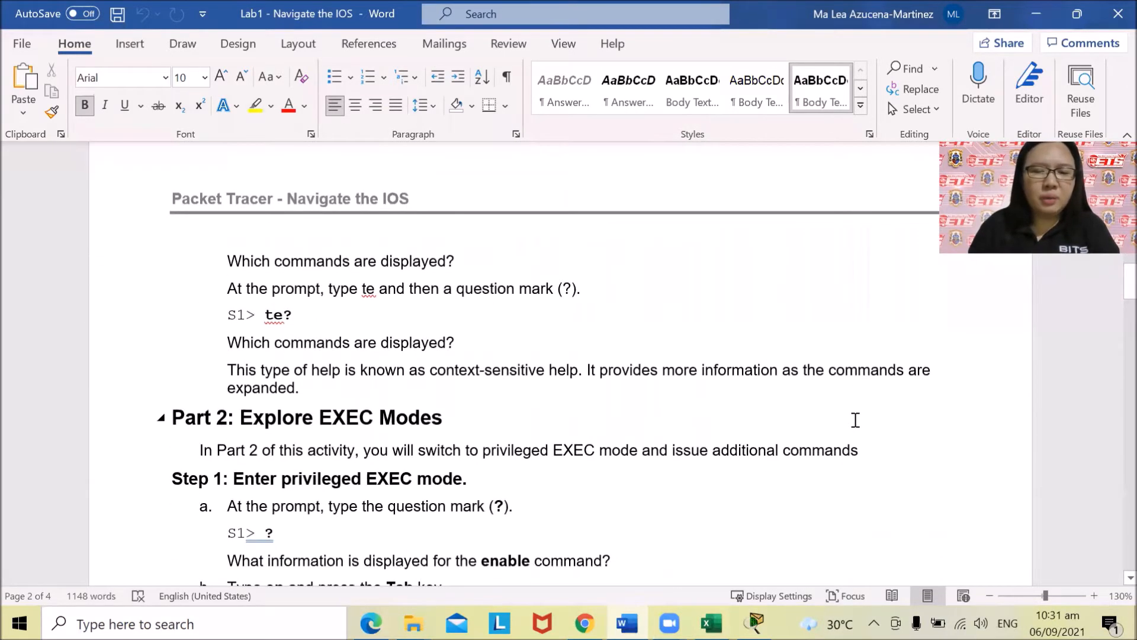
{"action": "scroll", "coordinate": [859, 424], "scroll_direction": "down", "scroll_amount": 8}
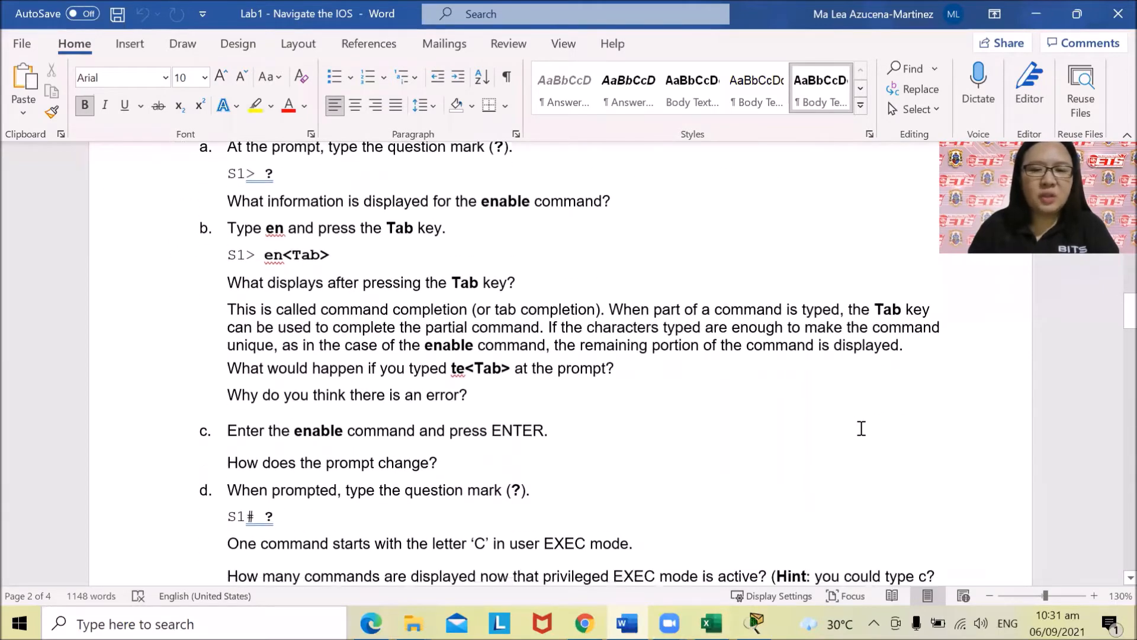
{"action": "scroll", "coordinate": [861, 429], "scroll_direction": "down", "scroll_amount": 14}
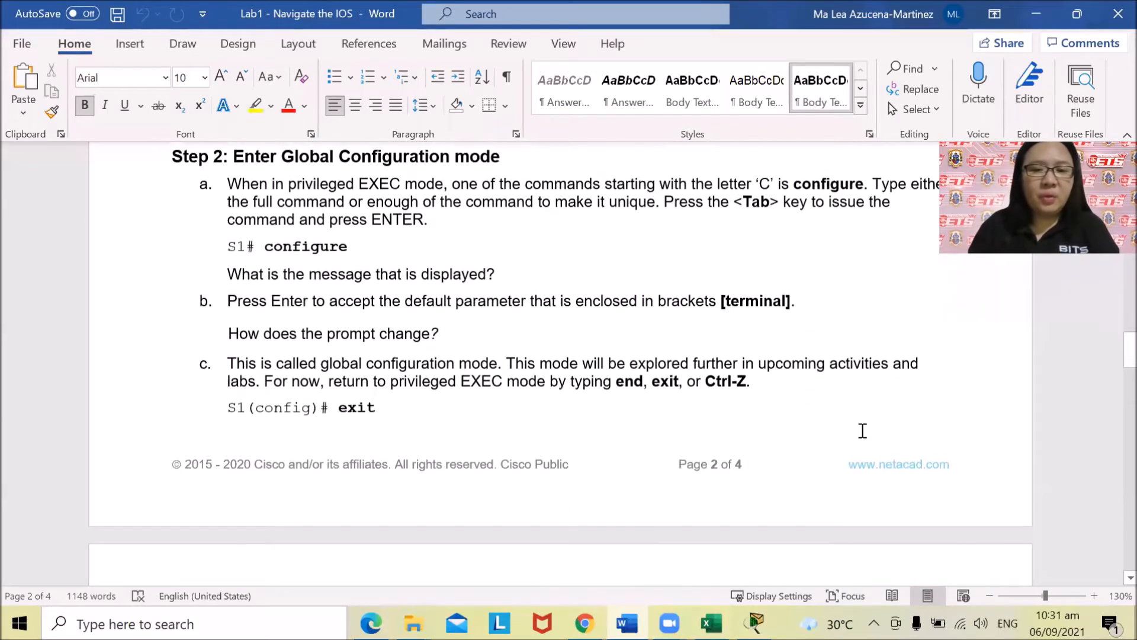
{"action": "scroll", "coordinate": [861, 430], "scroll_direction": "down", "scroll_amount": 15}
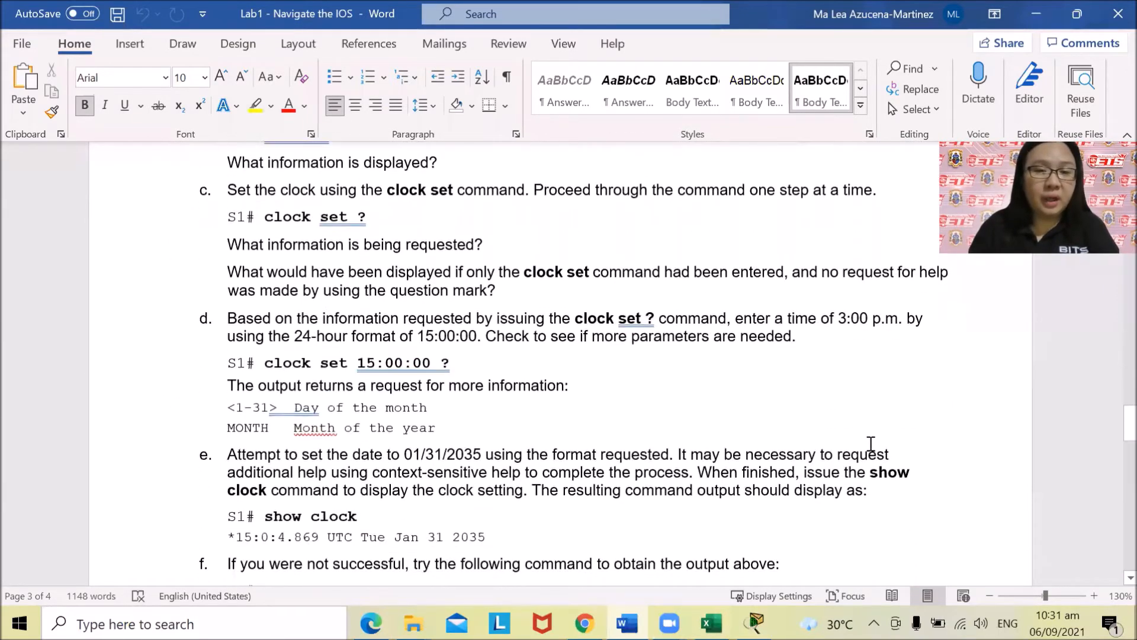
{"action": "scroll", "coordinate": [876, 455], "scroll_direction": "down", "scroll_amount": 15}
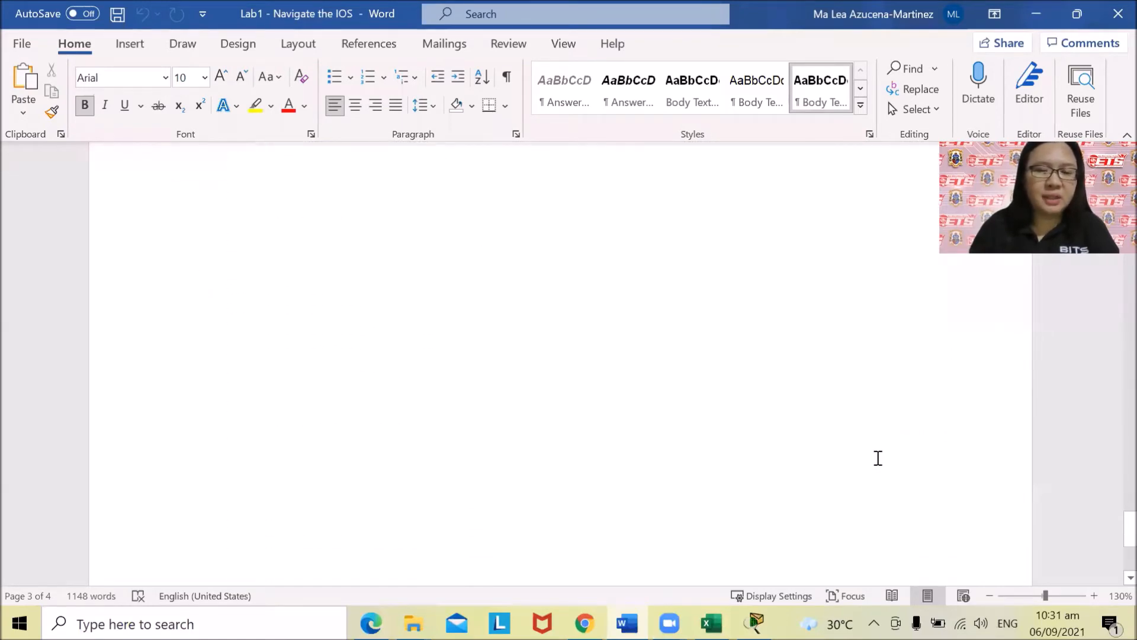
{"action": "scroll", "coordinate": [881, 462], "scroll_direction": "up", "scroll_amount": 10}
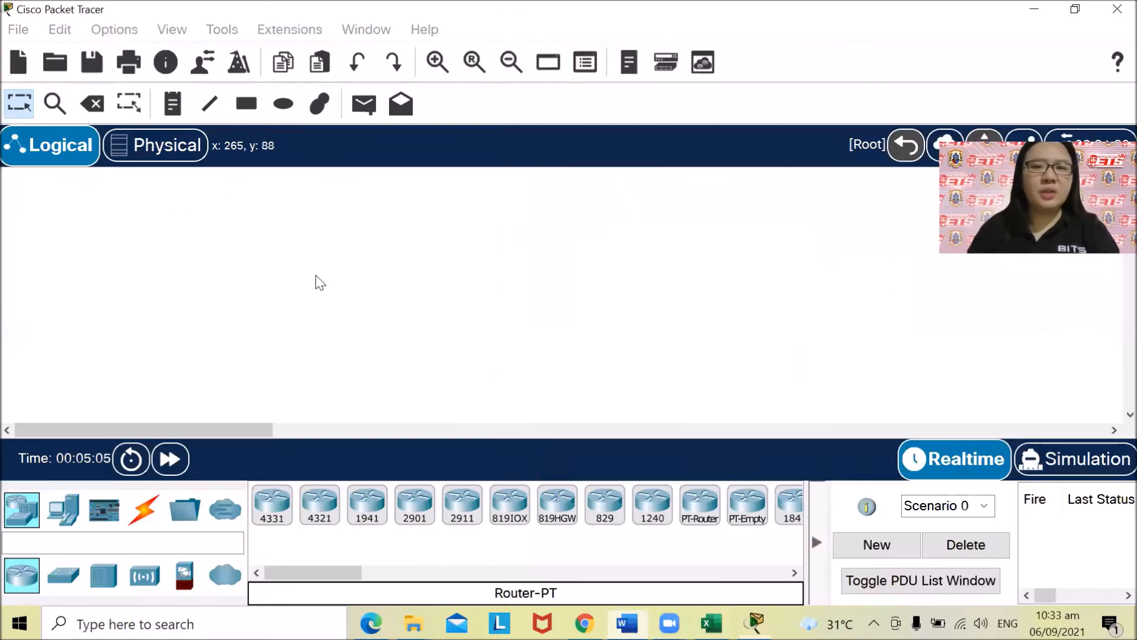
- Switch to the Word lab document and review the Part 1 instructions for connecting PC1 to S1 and starting a terminal session
{"action": "left_click", "coordinate": [627, 623]}
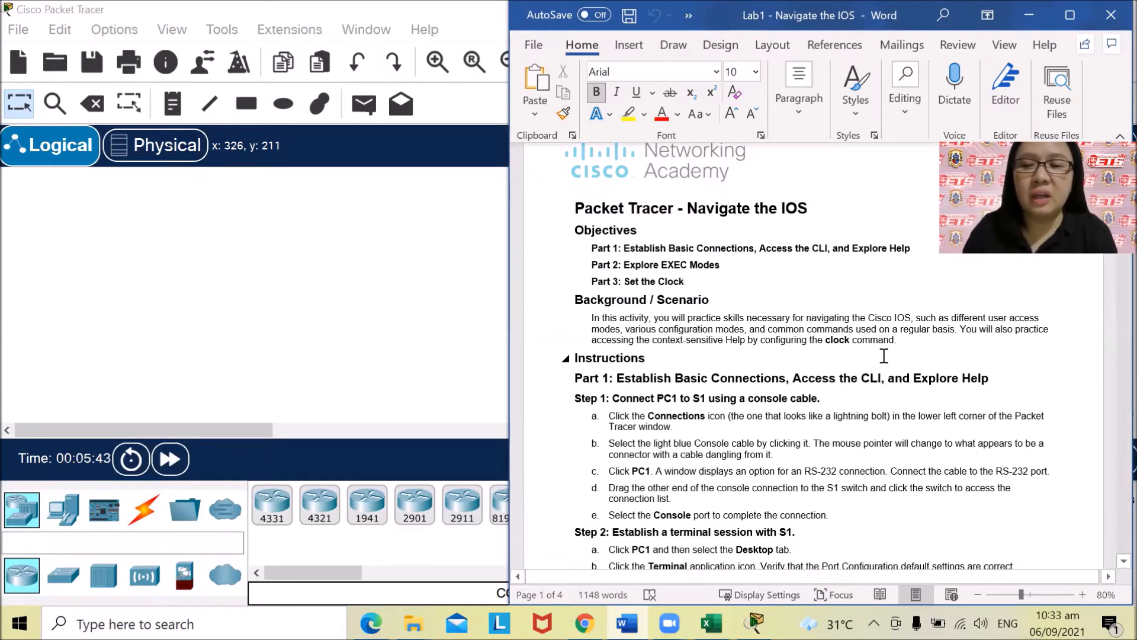
{"action": "scroll", "coordinate": [882, 354], "scroll_direction": "down", "scroll_amount": 1}
{"action": "scroll", "coordinate": [884, 356], "scroll_direction": "down", "scroll_amount": 2}
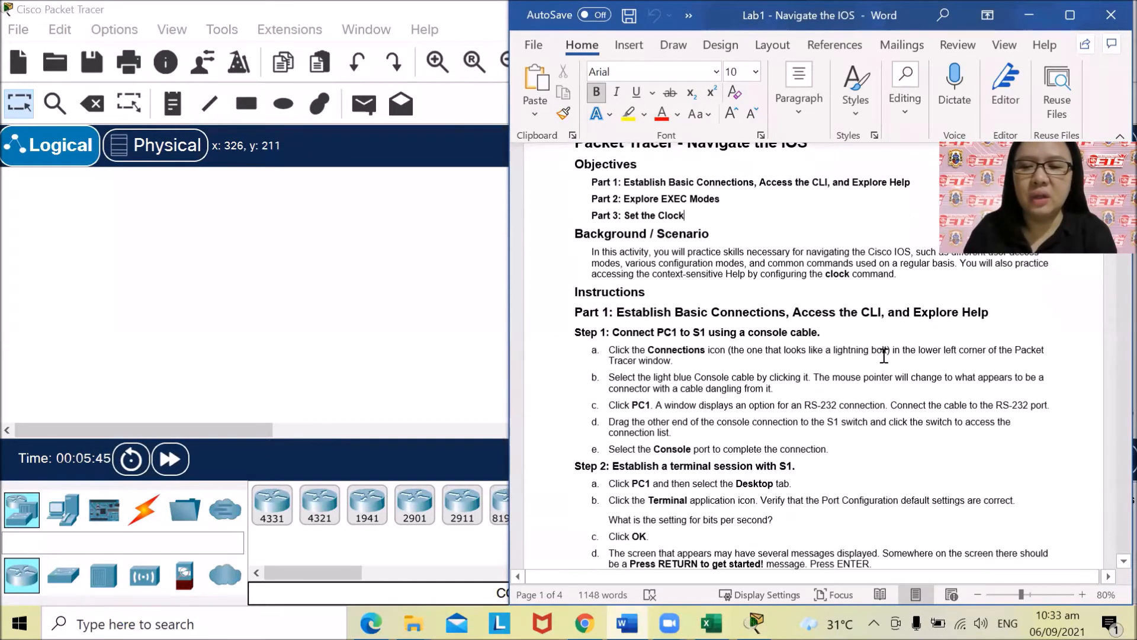
{"action": "scroll", "coordinate": [884, 356], "scroll_direction": "down", "scroll_amount": 1}
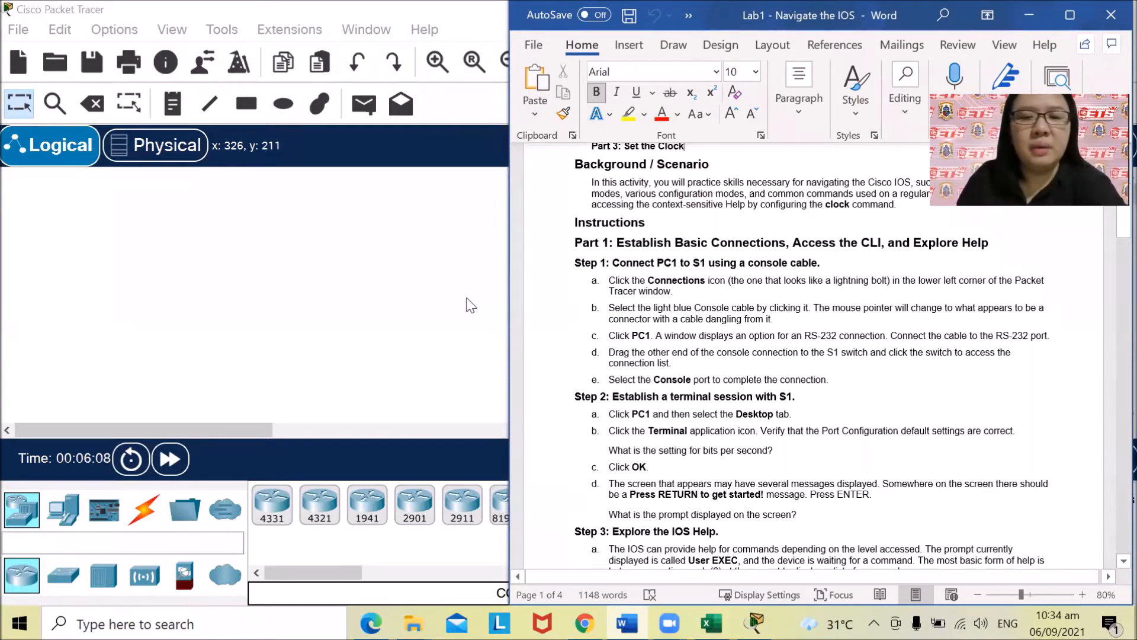
- Switch to Cisco Packet Tracer and bring its empty logical workspace to the front
{"action": "left_click", "coordinate": [447, 246]}
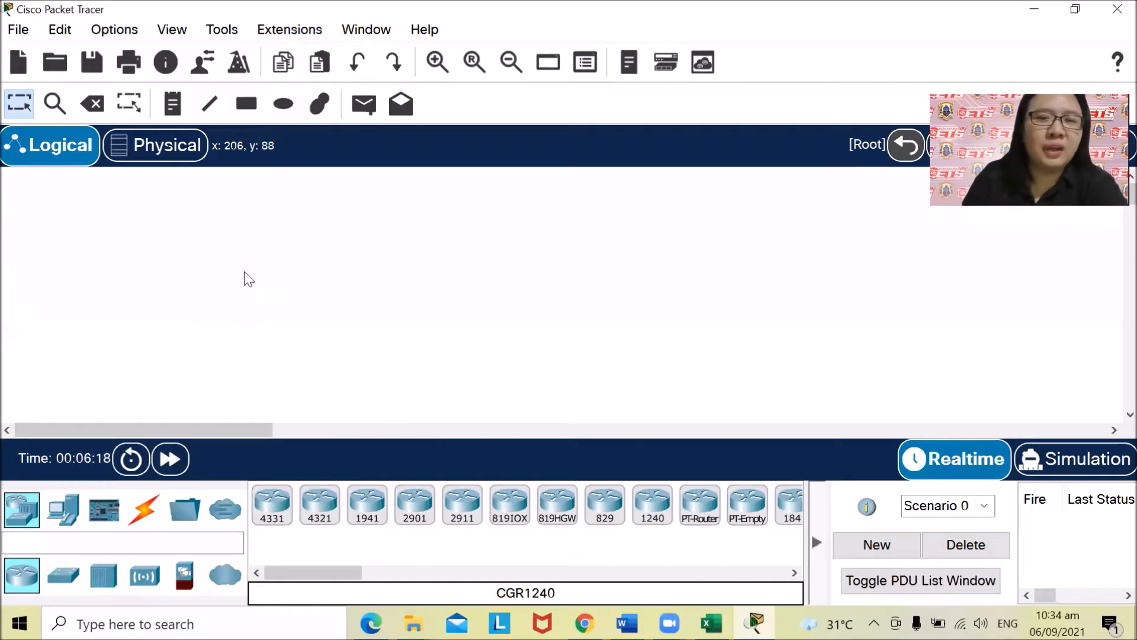
{"action": "key", "text": "alt+Tab"}
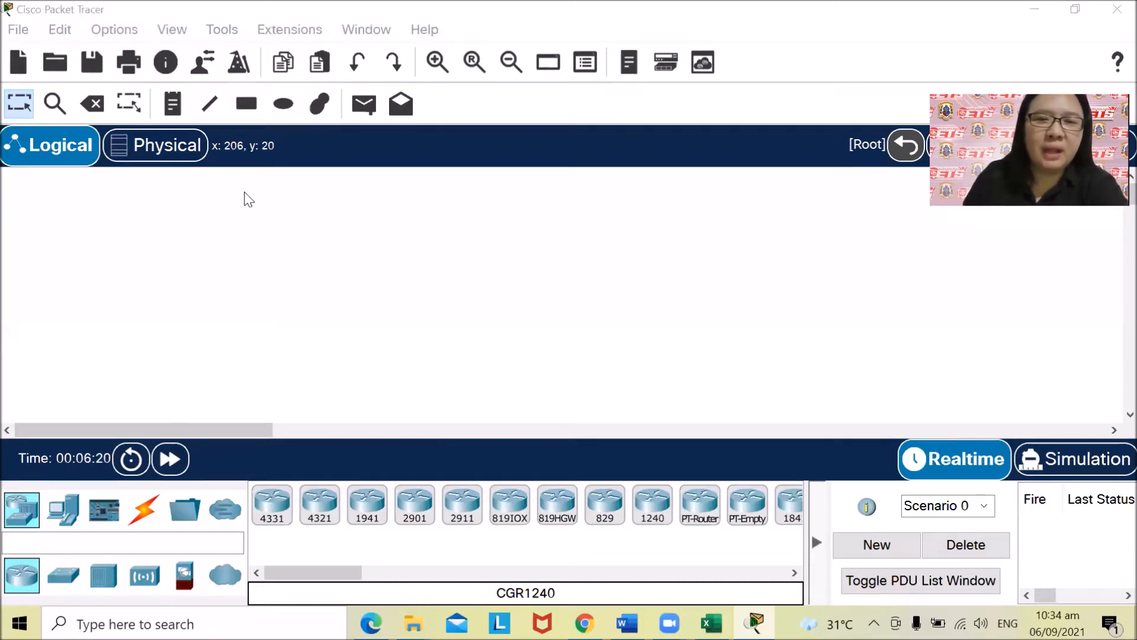
{"action": "left_click", "coordinate": [249, 200]}
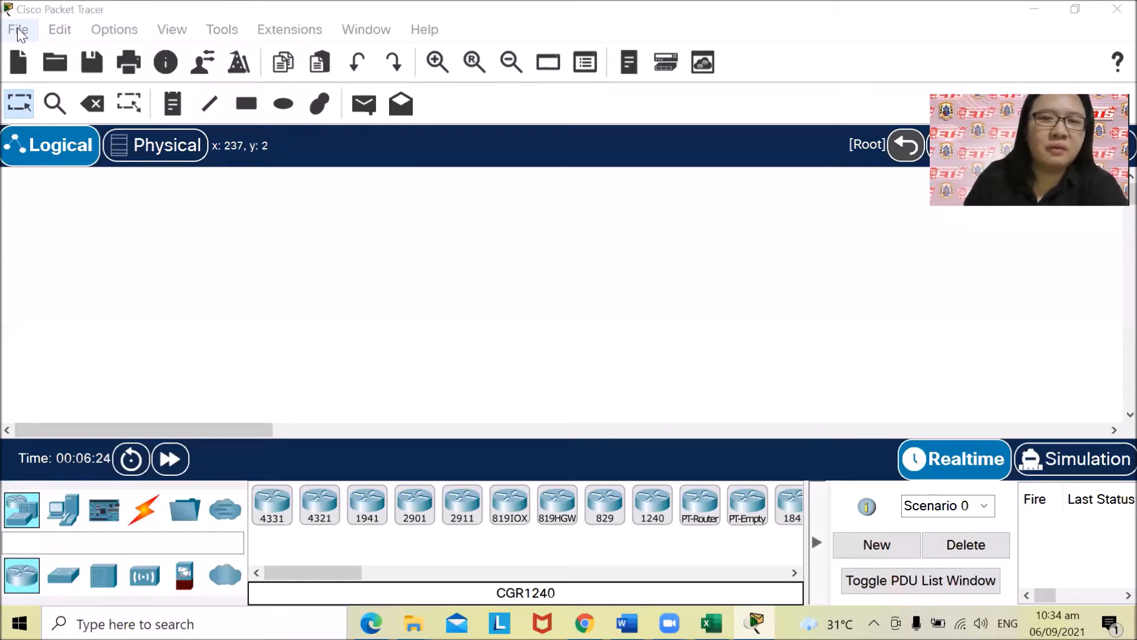
{"action": "left_click", "coordinate": [59, 30]}
{"action": "left_click", "coordinate": [125, 33]}
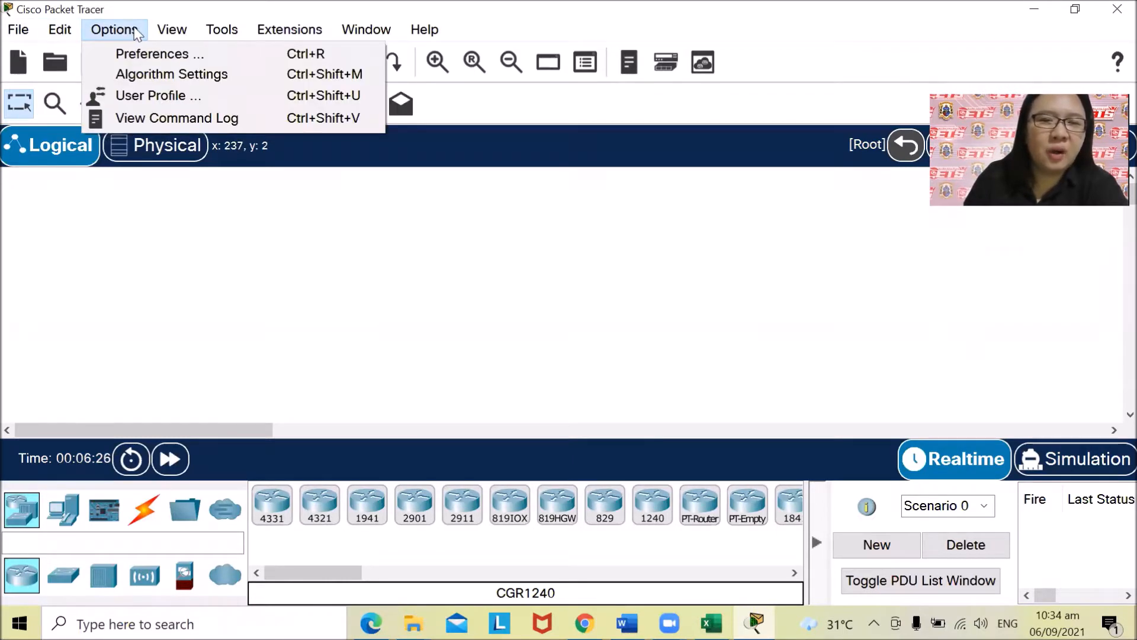
{"action": "mouse_move", "coordinate": [280, 37]}
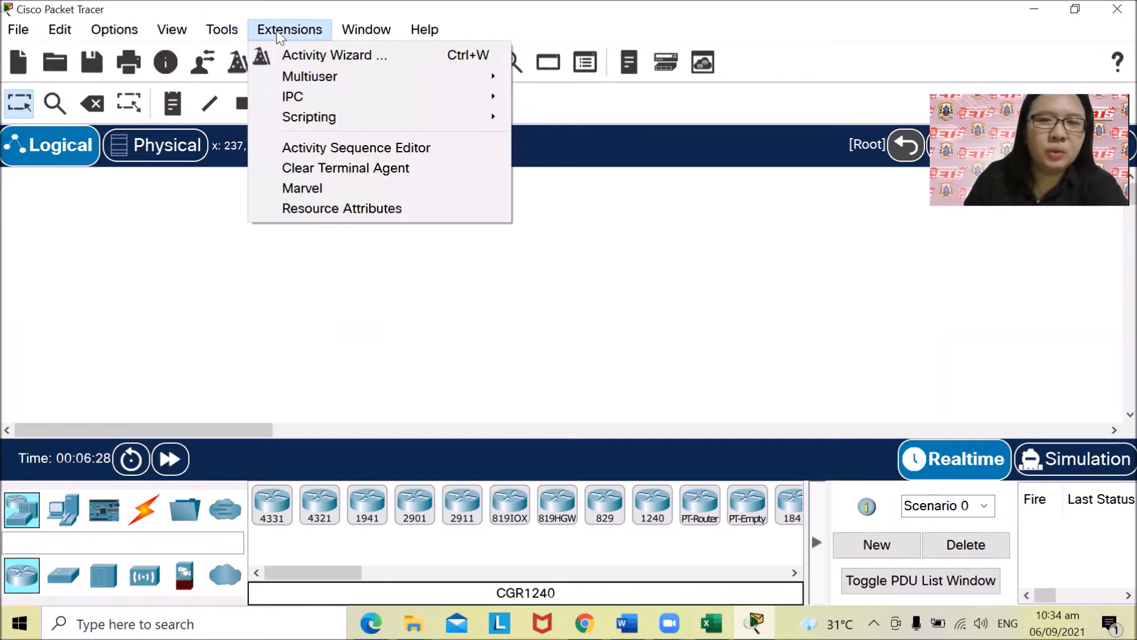
{"action": "mouse_move", "coordinate": [442, 34]}
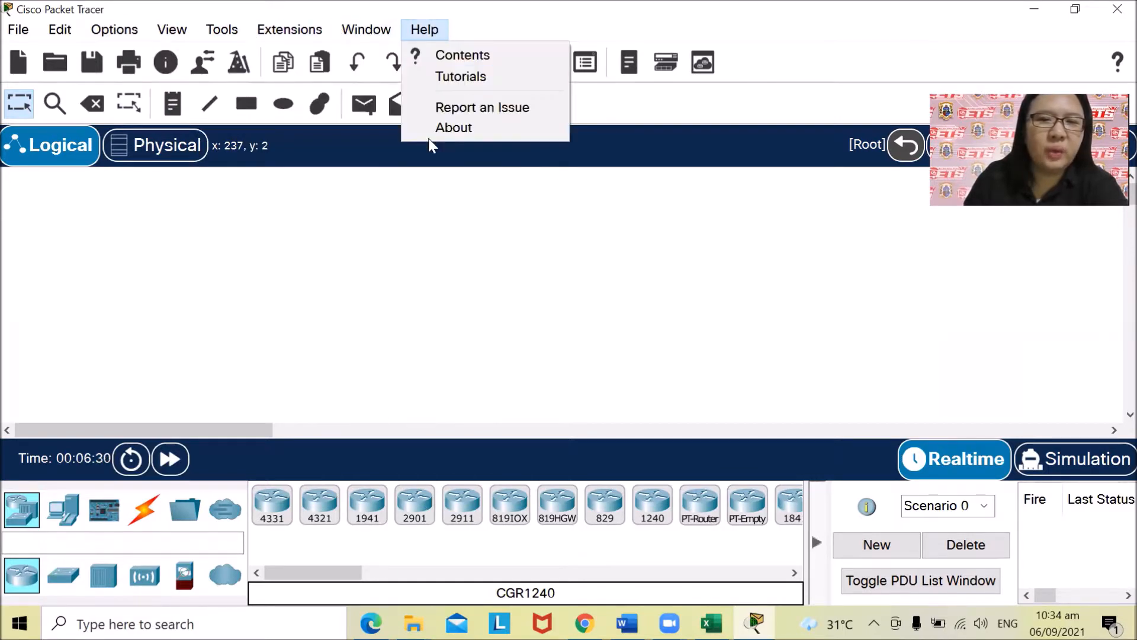
{"action": "key", "text": "alt+Tab"}
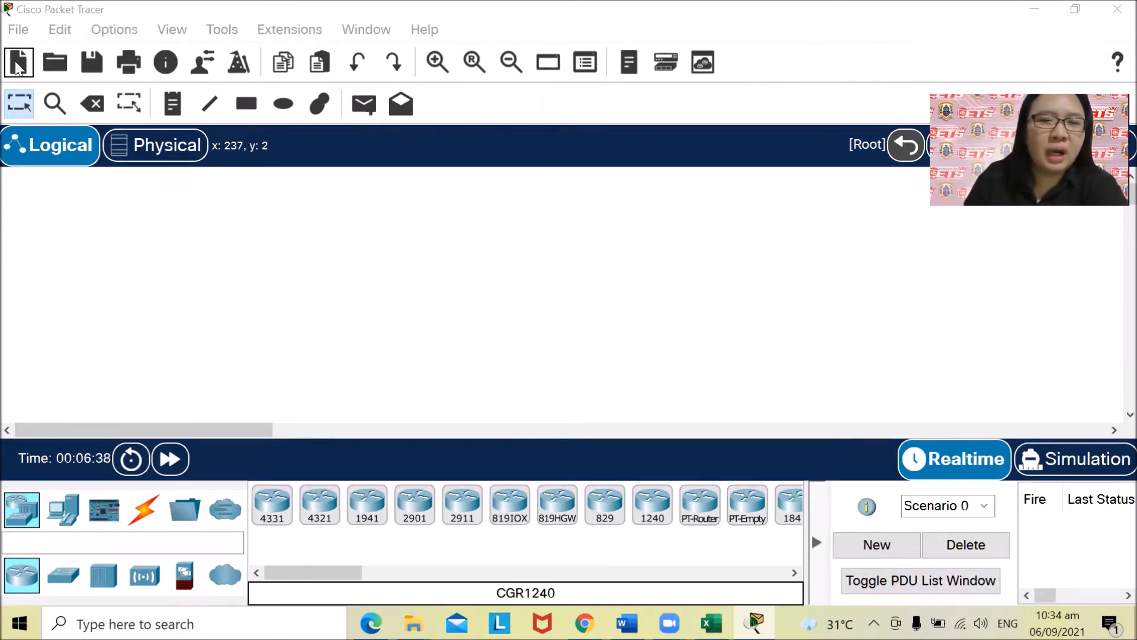
- Dismiss the dialog for opening a saved file and start a new blank network file
{"action": "left_click", "coordinate": [55, 62]}
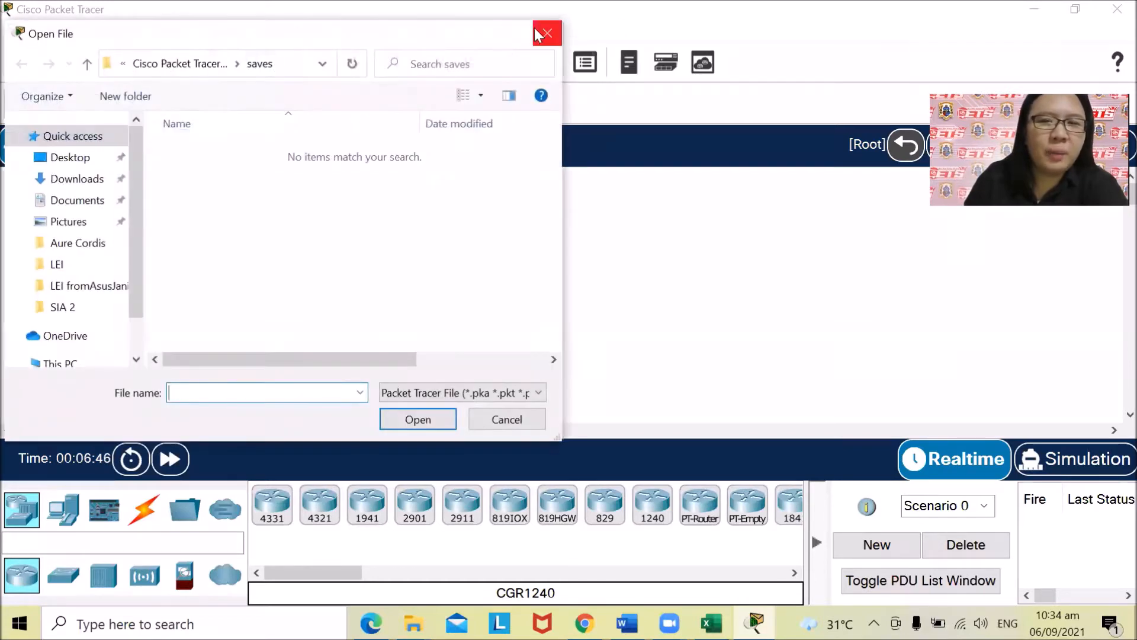
{"action": "left_click", "coordinate": [546, 34]}
{"action": "left_click", "coordinate": [18, 62]}
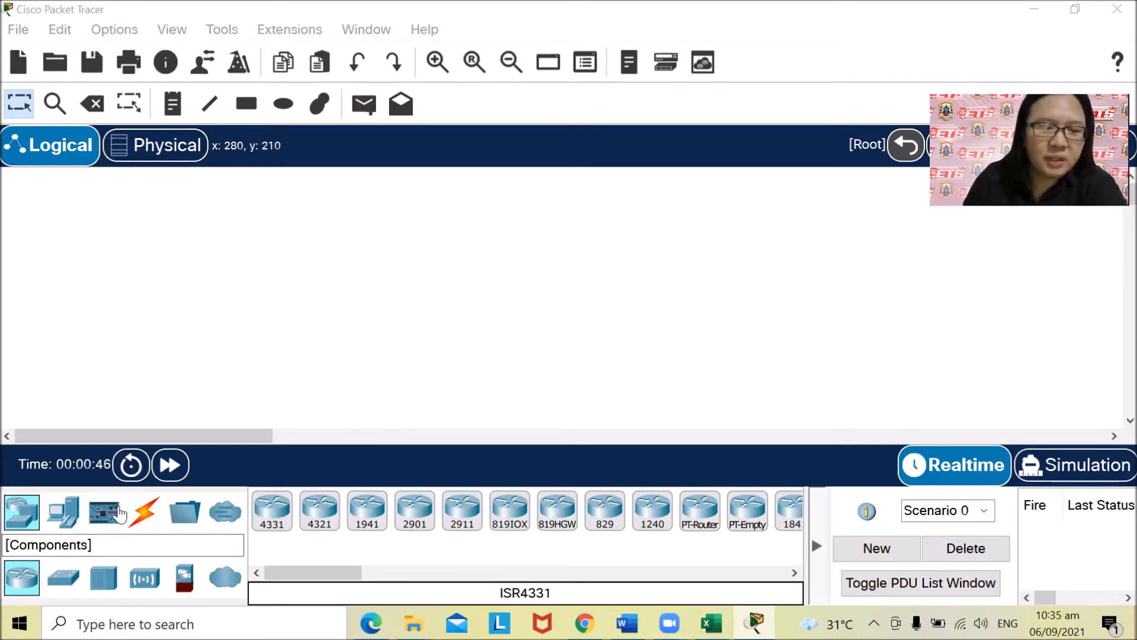
- Look over the network device categories, comparing the available switch and router models
{"action": "left_click", "coordinate": [18, 513]}
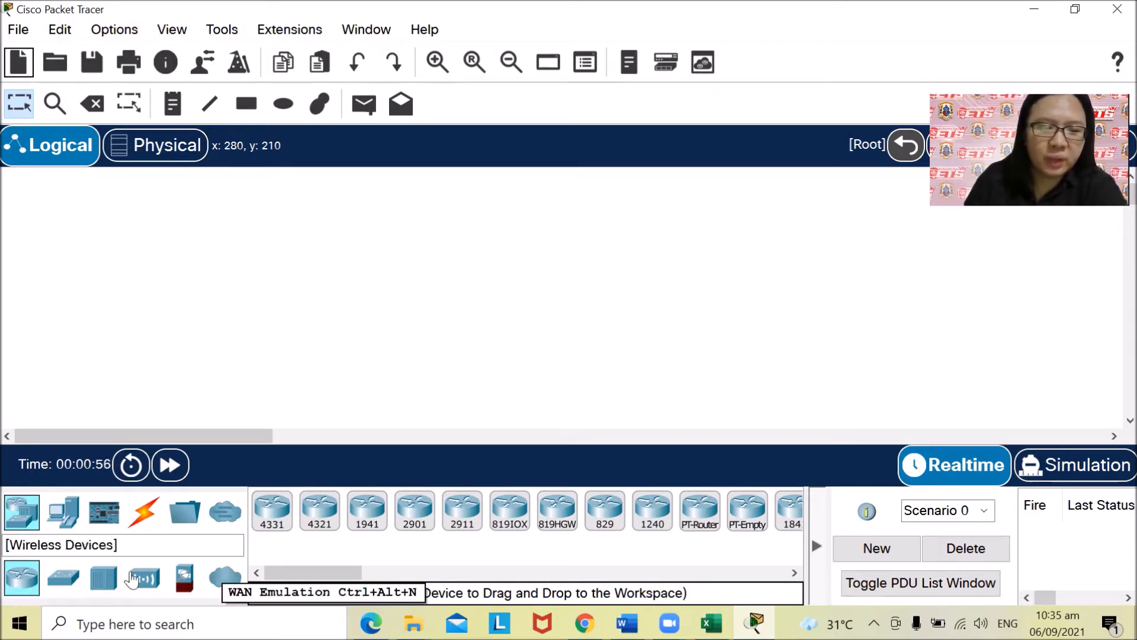
{"action": "left_click", "coordinate": [59, 579]}
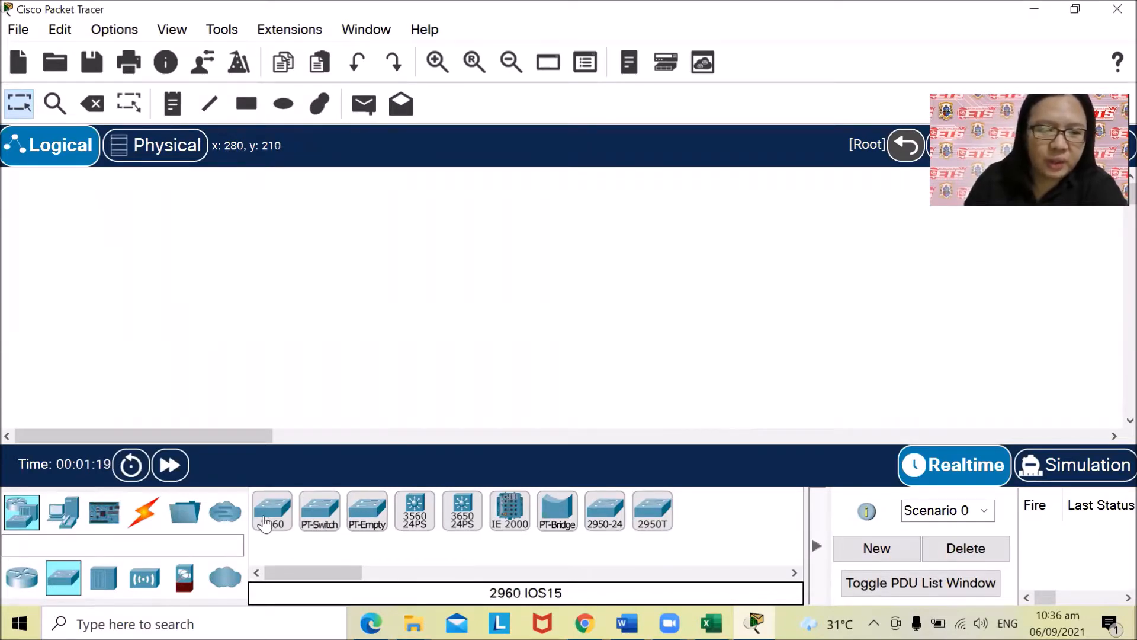
{"action": "left_click", "coordinate": [18, 580]}
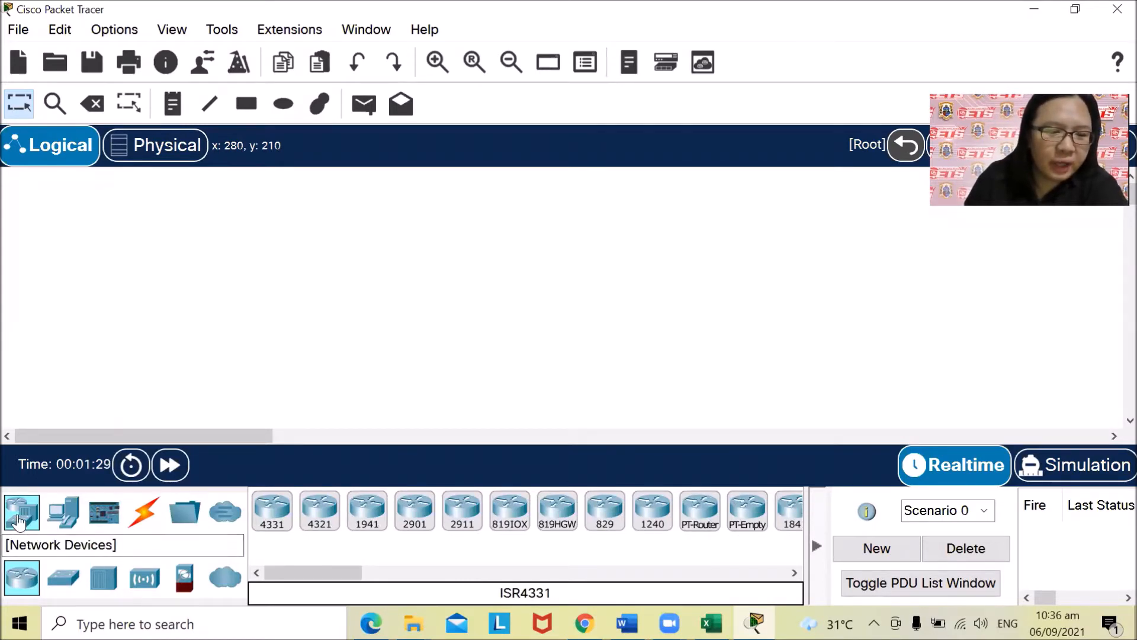
- Look through the end device categories, including computers, home, city, industrial and power grid devices
{"action": "left_click", "coordinate": [64, 521]}
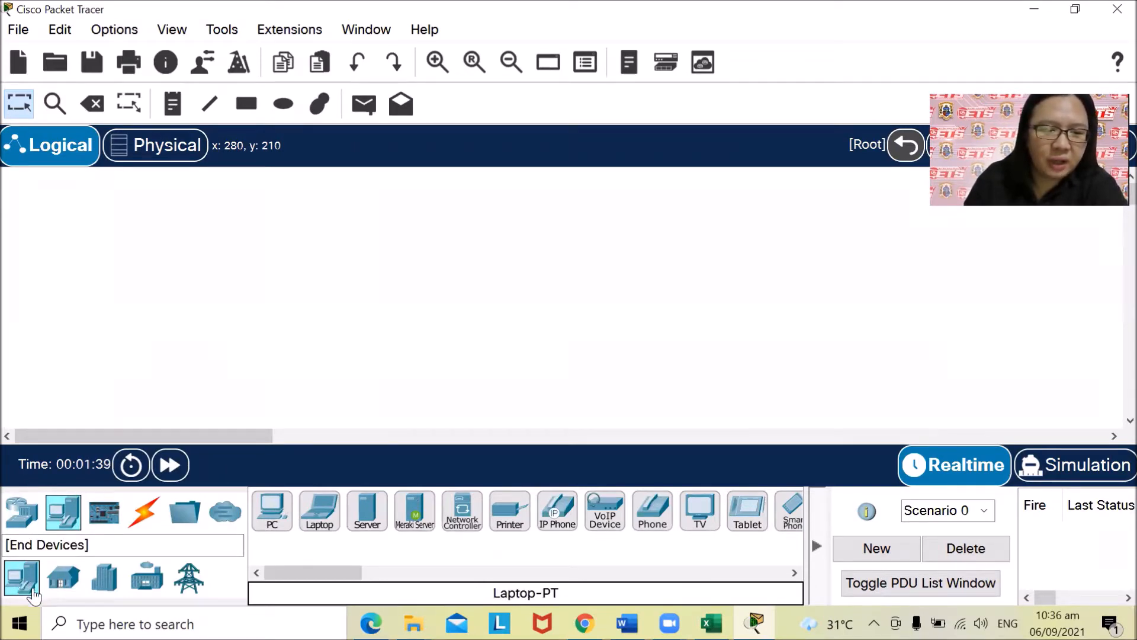
{"action": "left_click", "coordinate": [62, 584]}
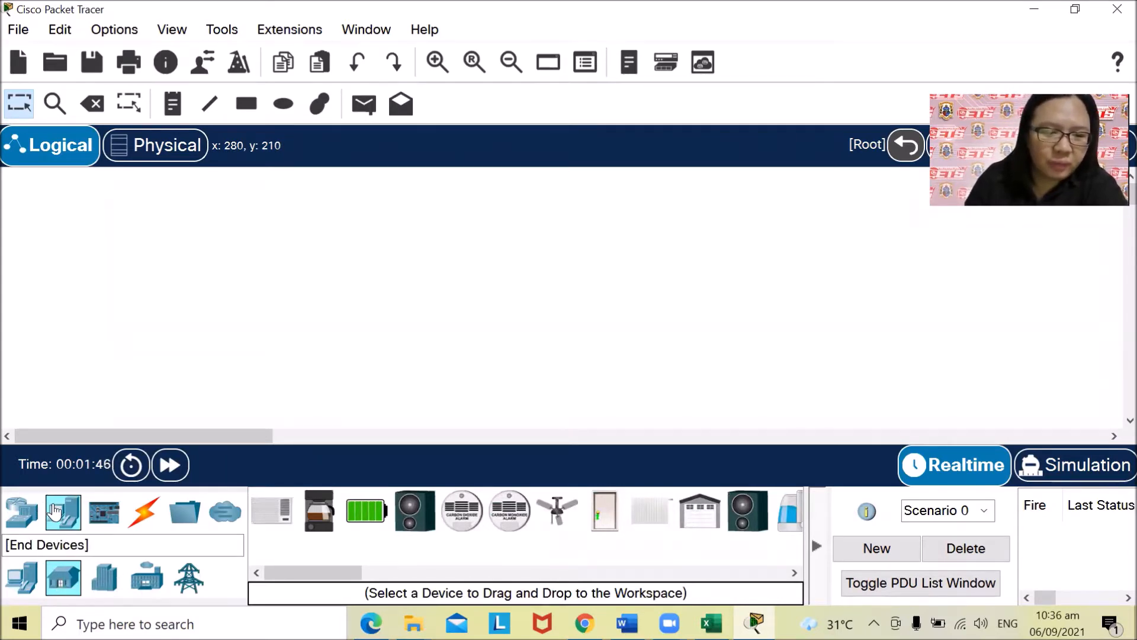
{"action": "left_click", "coordinate": [104, 577]}
{"action": "left_click", "coordinate": [189, 577]}
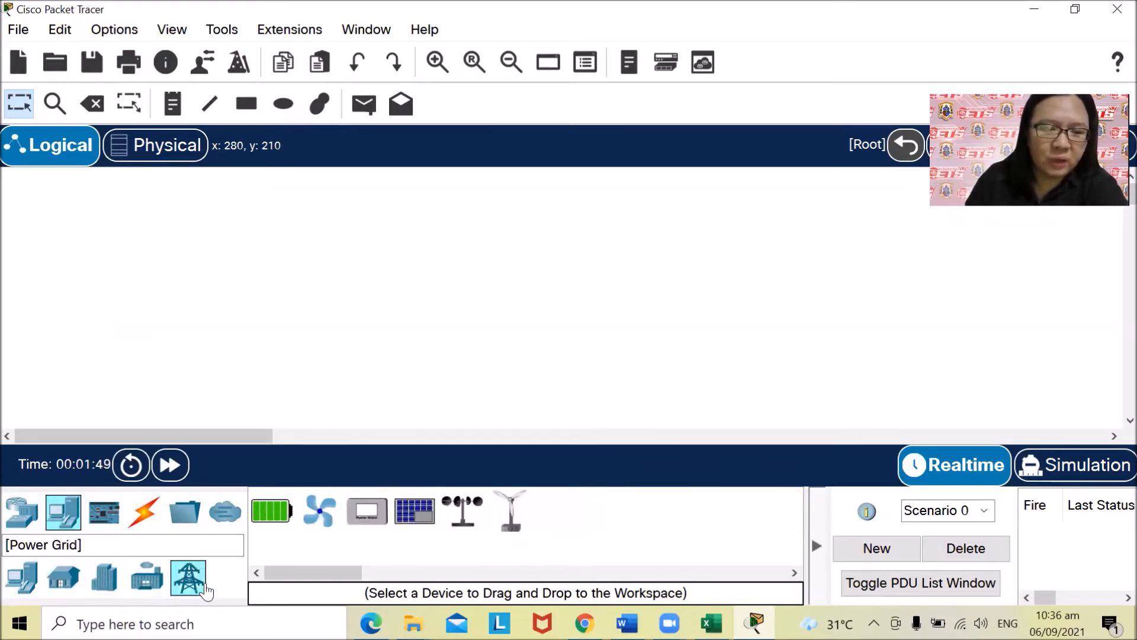
{"action": "left_click", "coordinate": [64, 577]}
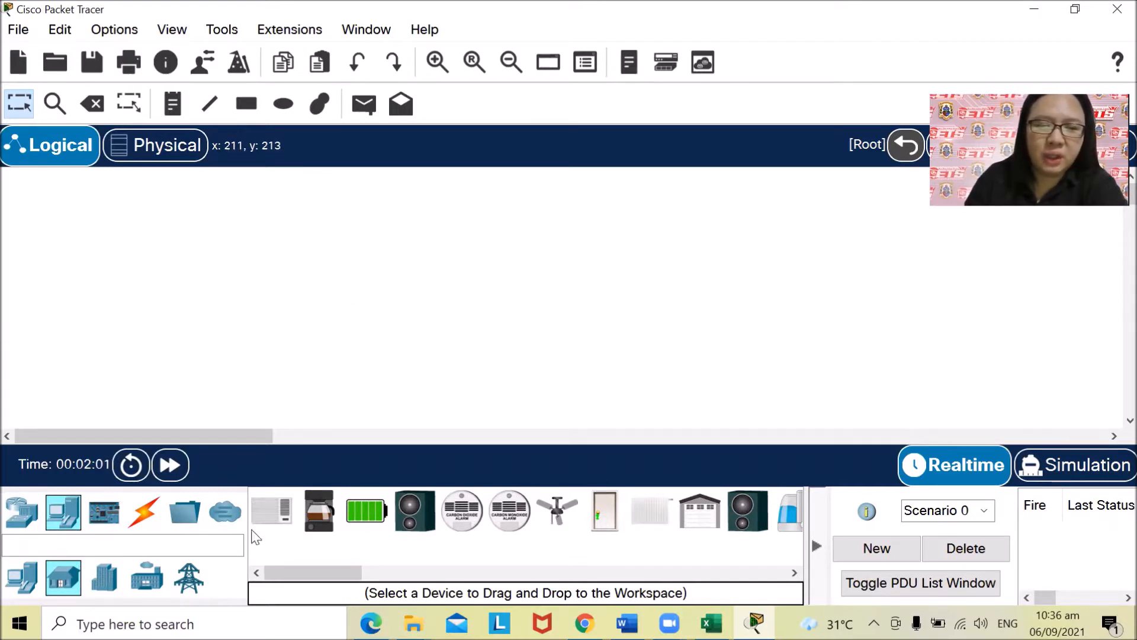
{"action": "left_click", "coordinate": [107, 584]}
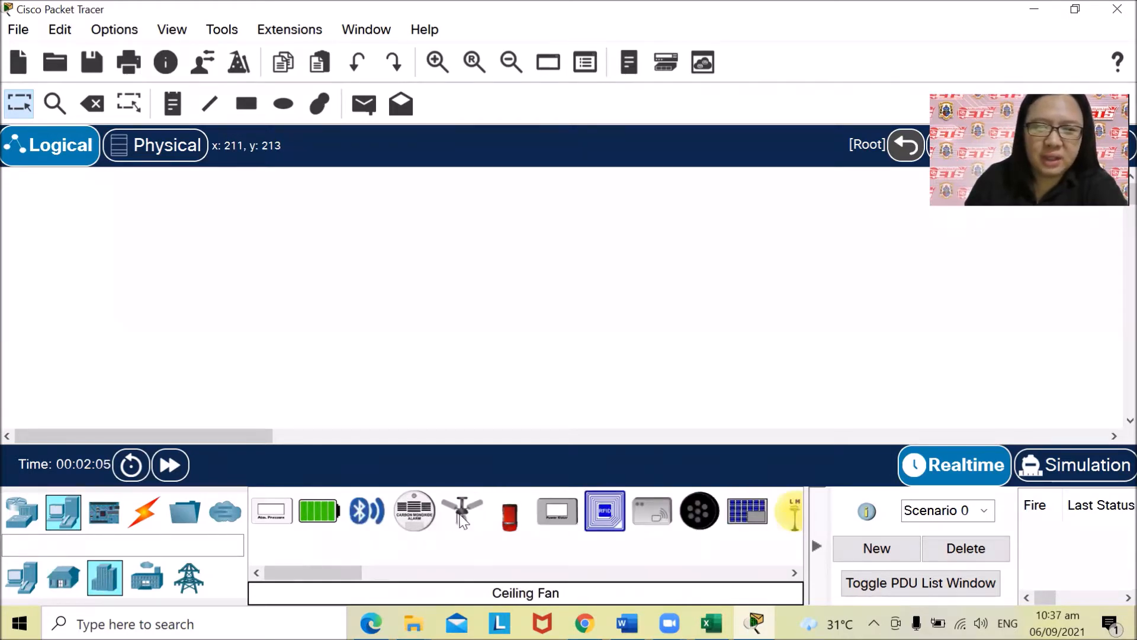
{"action": "left_click", "coordinate": [147, 577]}
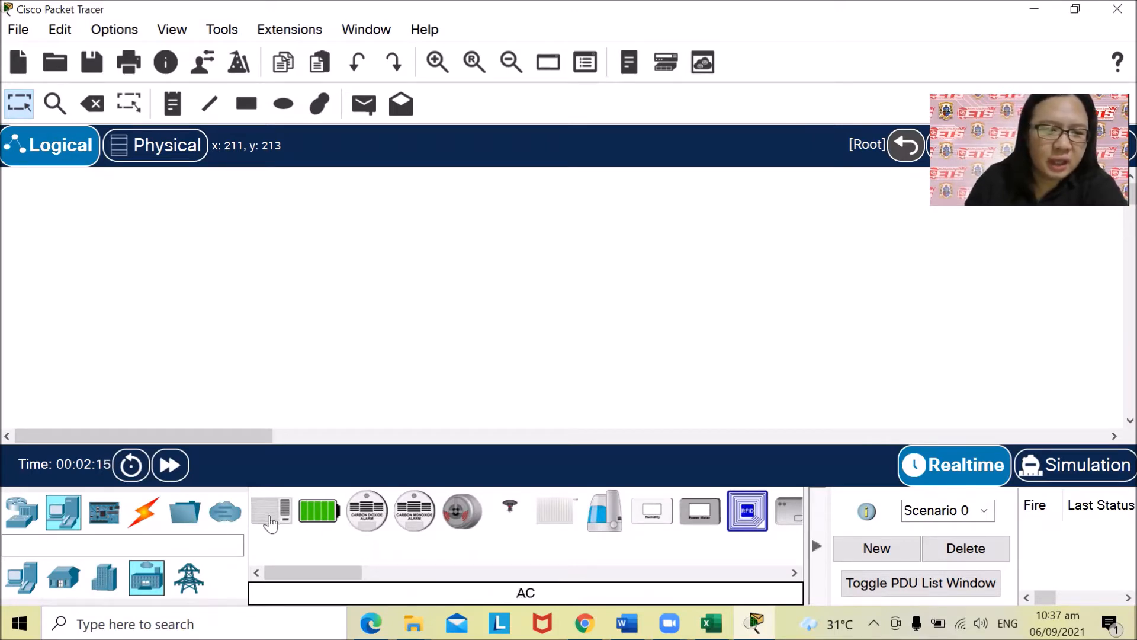
{"action": "left_click", "coordinate": [189, 579]}
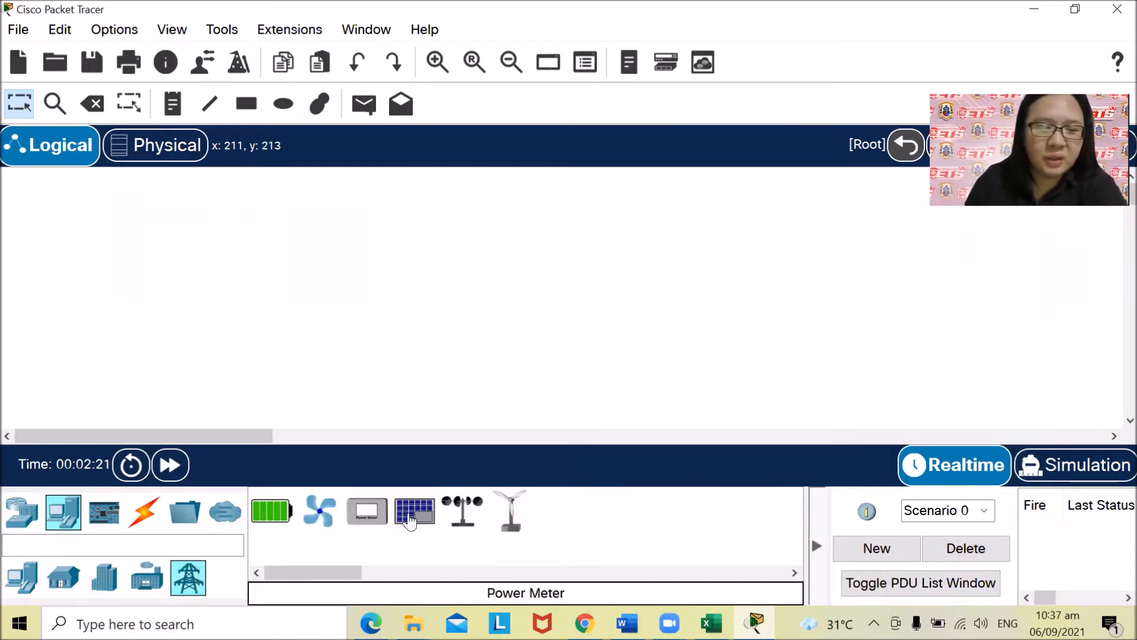
- Review the end device and network device categories again, ending on the end device models
{"action": "left_click", "coordinate": [26, 583]}
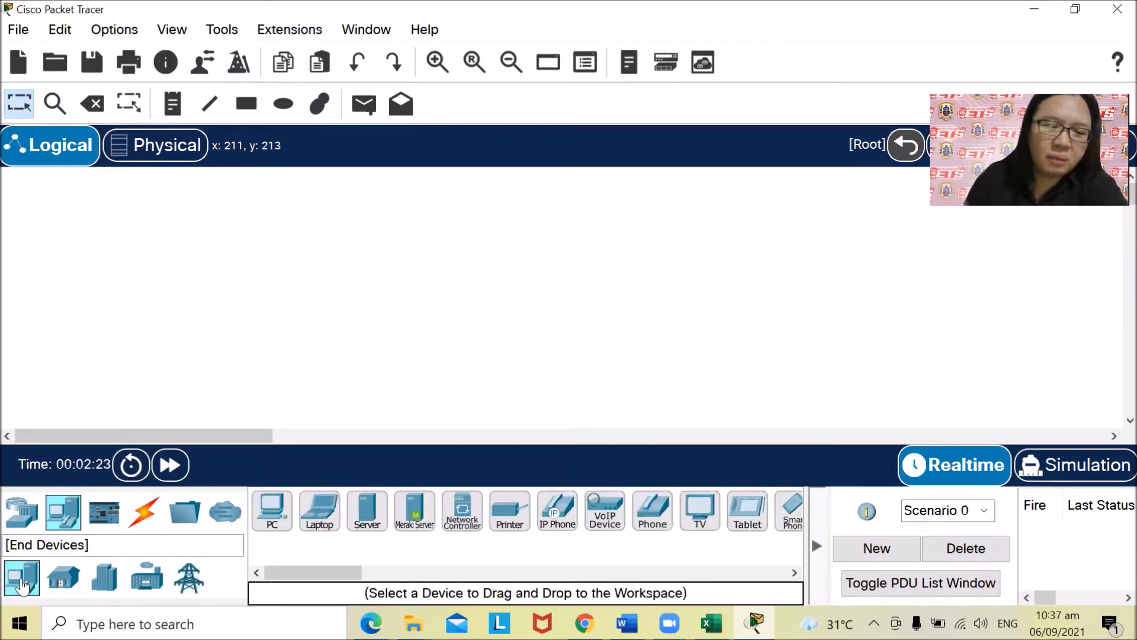
{"action": "left_click", "coordinate": [21, 513]}
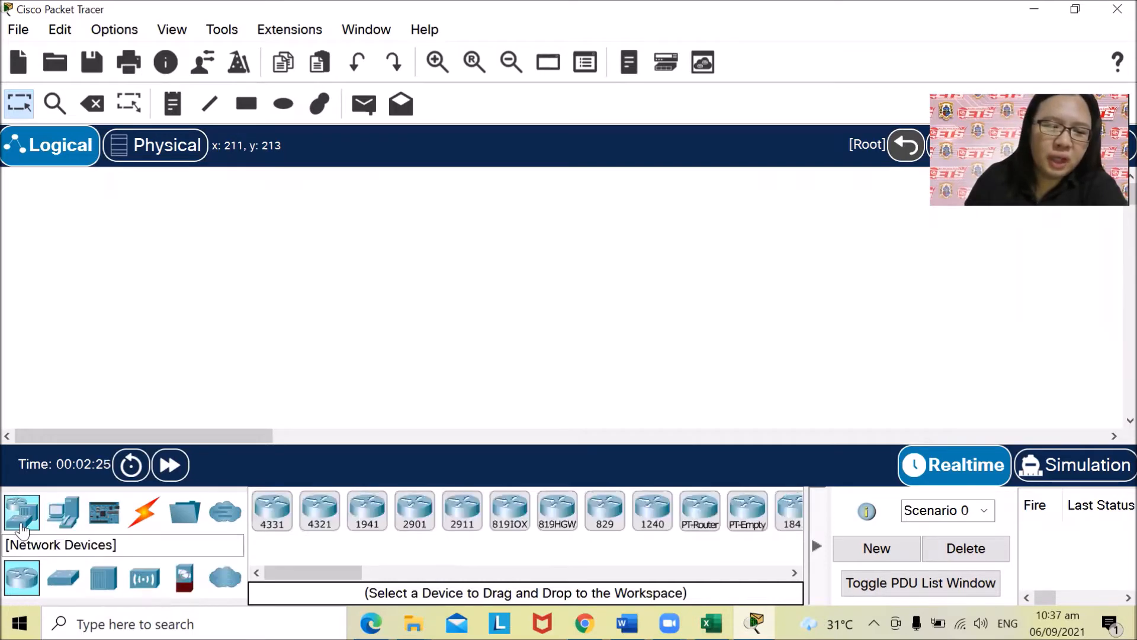
{"action": "left_click", "coordinate": [59, 519]}
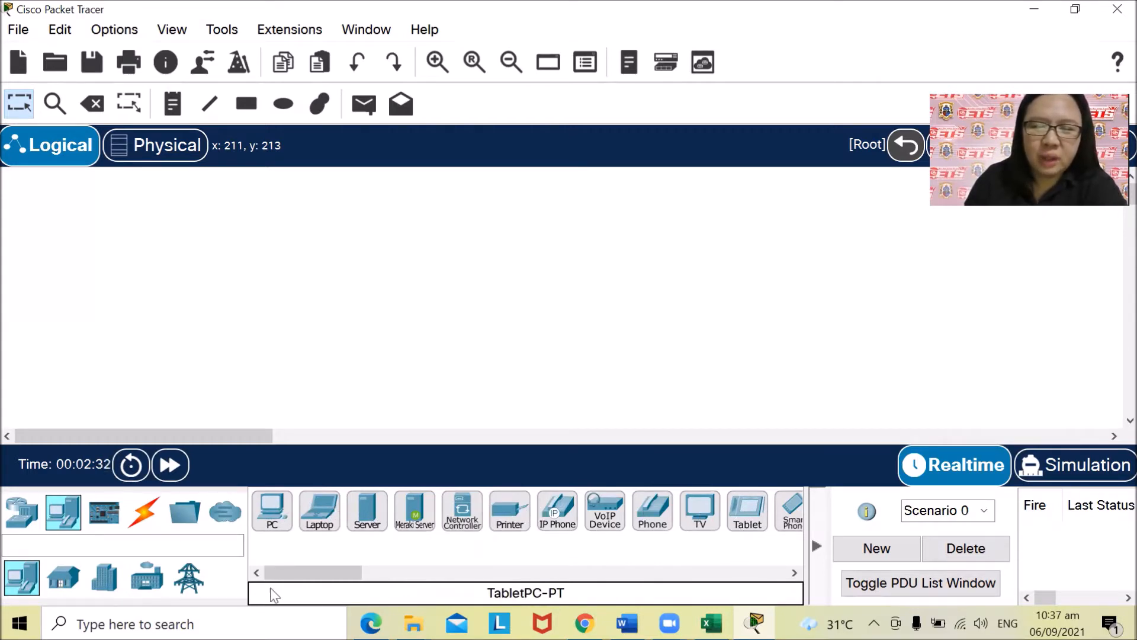
{"action": "mouse_move", "coordinate": [290, 576]}
{"action": "left_mouse_down"}
{"action": "mouse_move", "coordinate": [356, 575]}
{"action": "mouse_move", "coordinate": [286, 584]}
{"action": "left_mouse_up"}
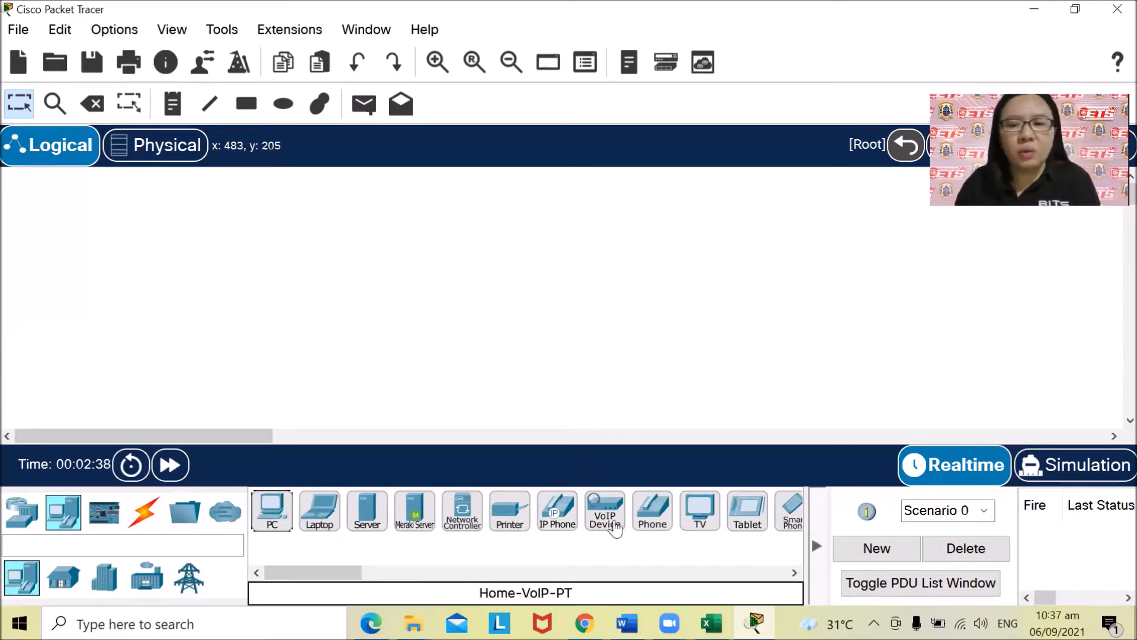
- Switch to the Word lab instructions for Part 1 Step 1 and look at the matching connection types in Packet Tracer
{"action": "left_click", "coordinate": [626, 623]}
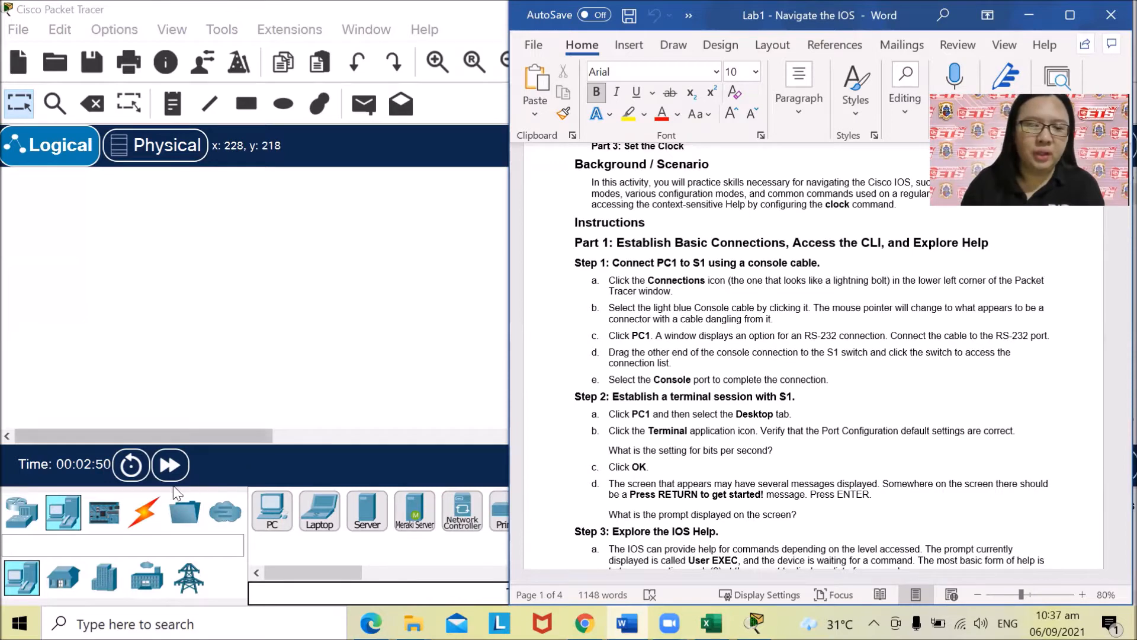
{"action": "left_click", "coordinate": [148, 507]}
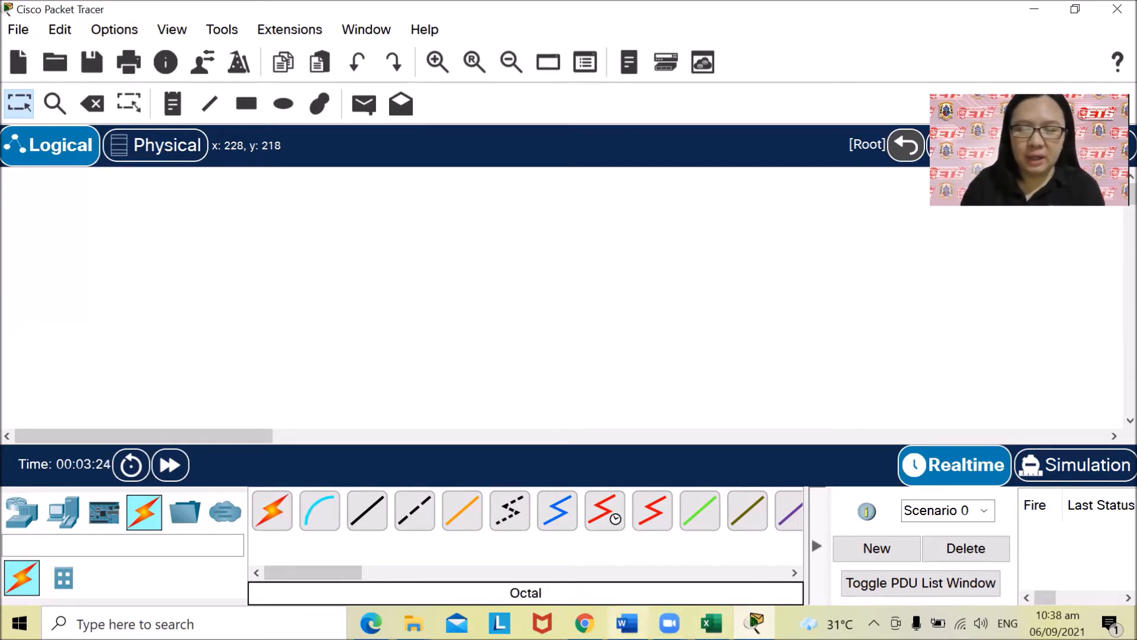
{"action": "key", "text": "alt+Tab"}
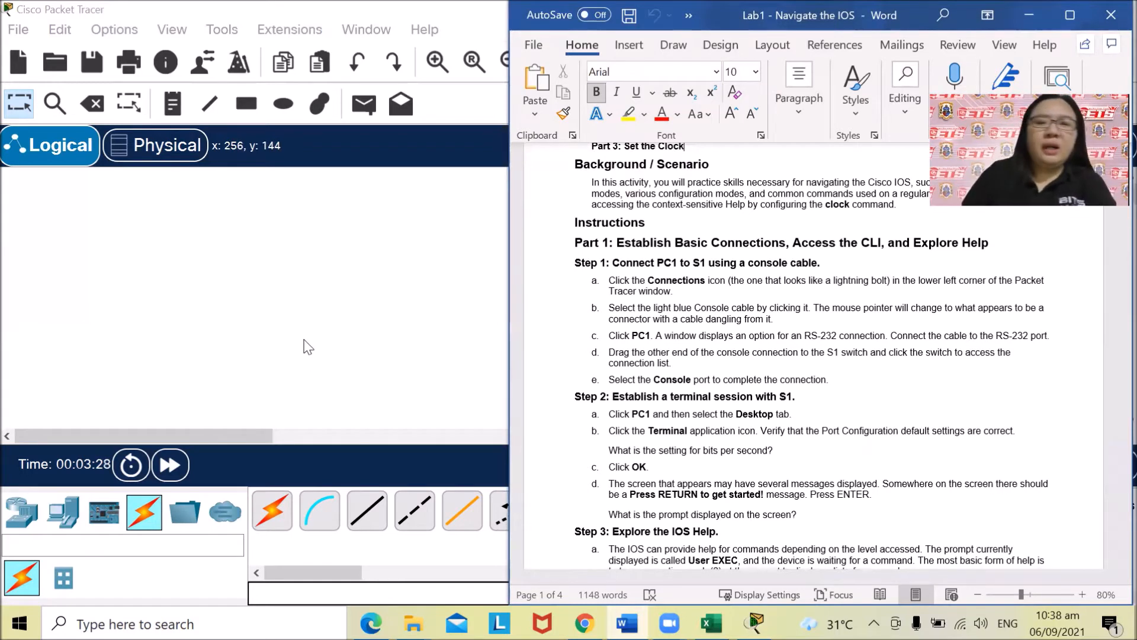
- Place a PC in the logical workspace and a 2960 switch beside it
{"action": "left_click", "coordinate": [59, 519]}
{"action": "left_click_drag", "start_coordinate": [271, 510], "coordinate": [327, 301]}
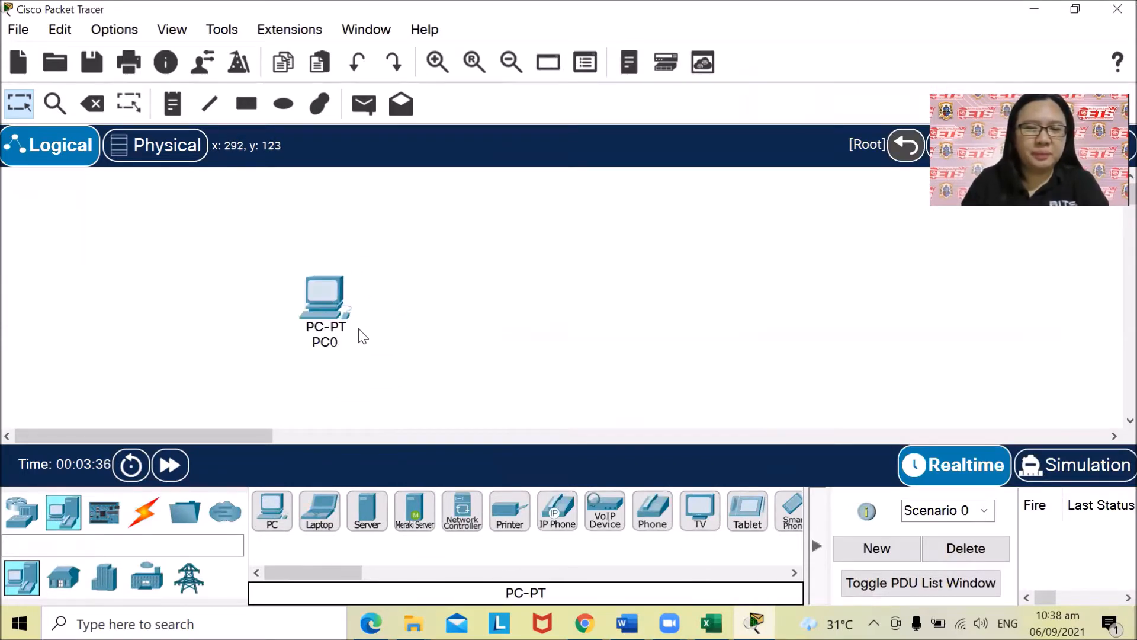
{"action": "left_click", "coordinate": [16, 527]}
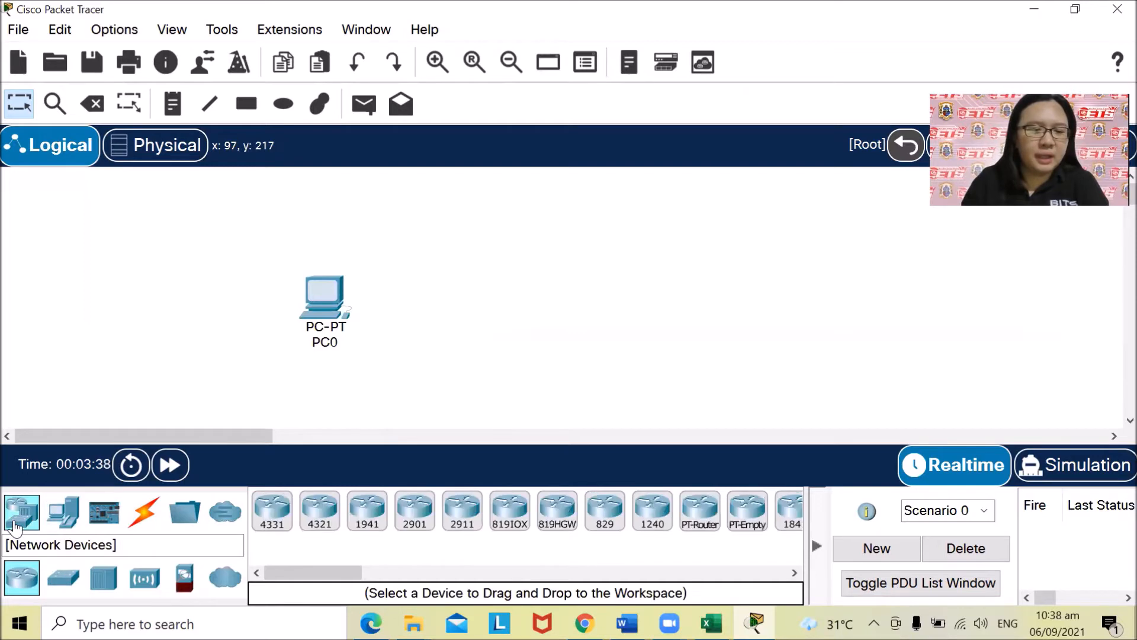
{"action": "left_click", "coordinate": [66, 579]}
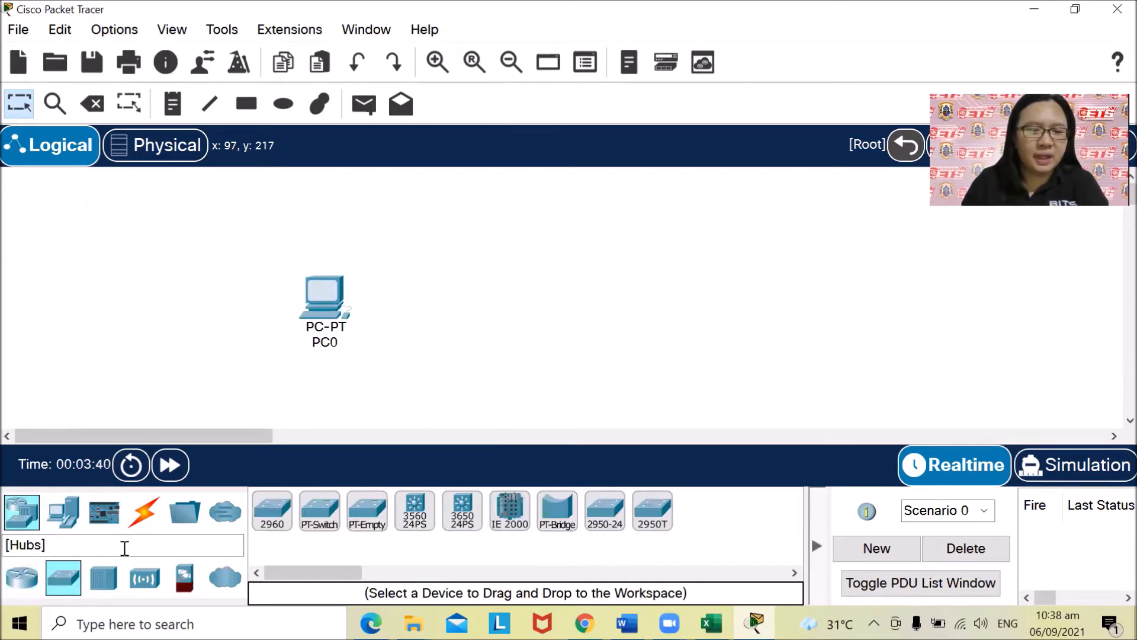
{"action": "left_click_drag", "start_coordinate": [272, 511], "coordinate": [475, 300]}
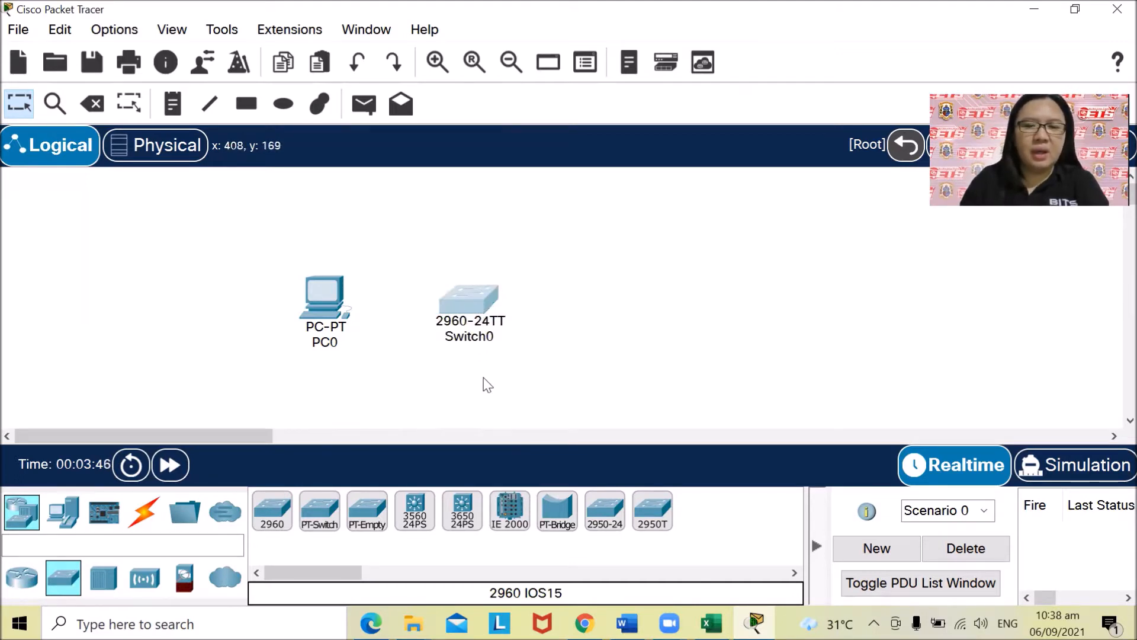
- Rename the PC as PC1
{"action": "left_click", "coordinate": [332, 336]}
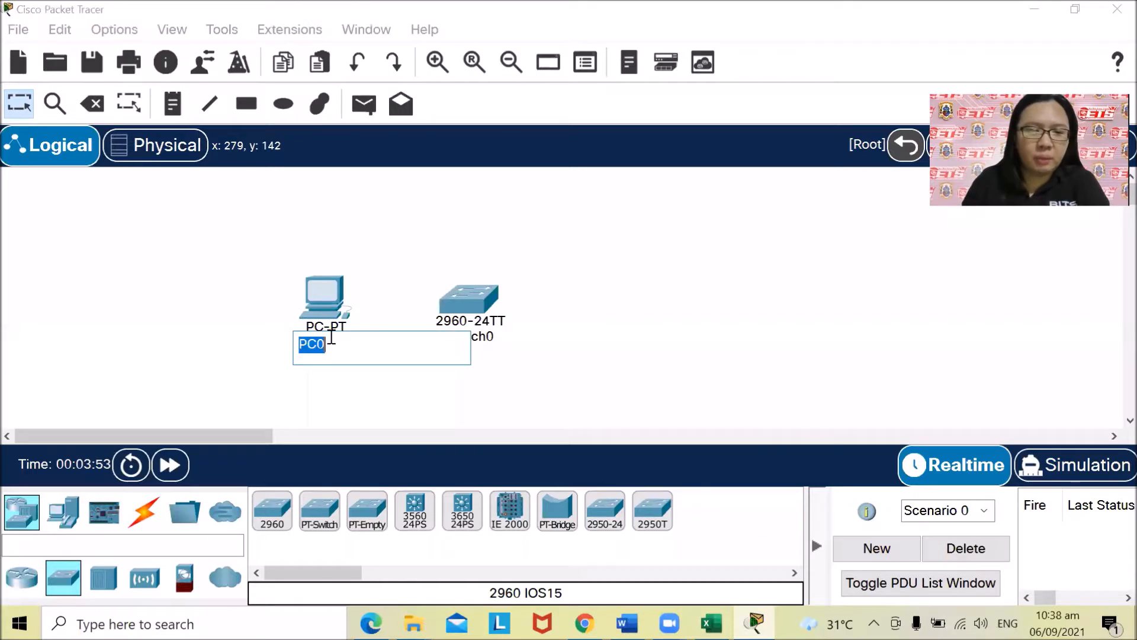
{"action": "type", "text": "PC1"}
{"action": "key", "text": "Return"}
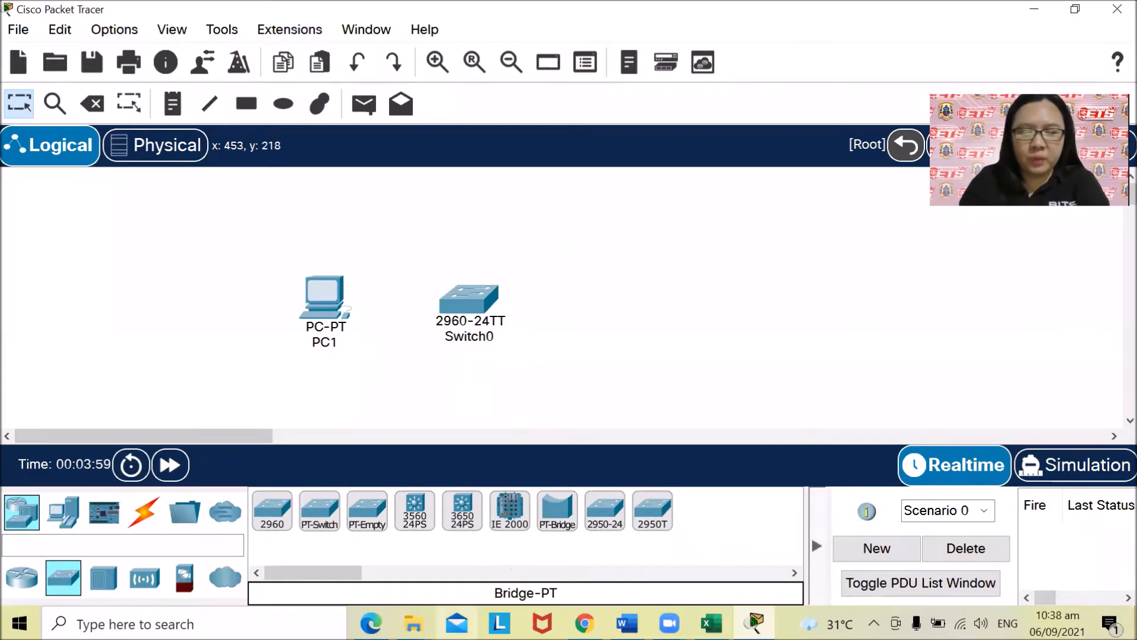
- Arrange the Packet Tracer window beside the Word lab document, with PC1 and the switch in view
{"action": "left_click", "coordinate": [627, 623]}
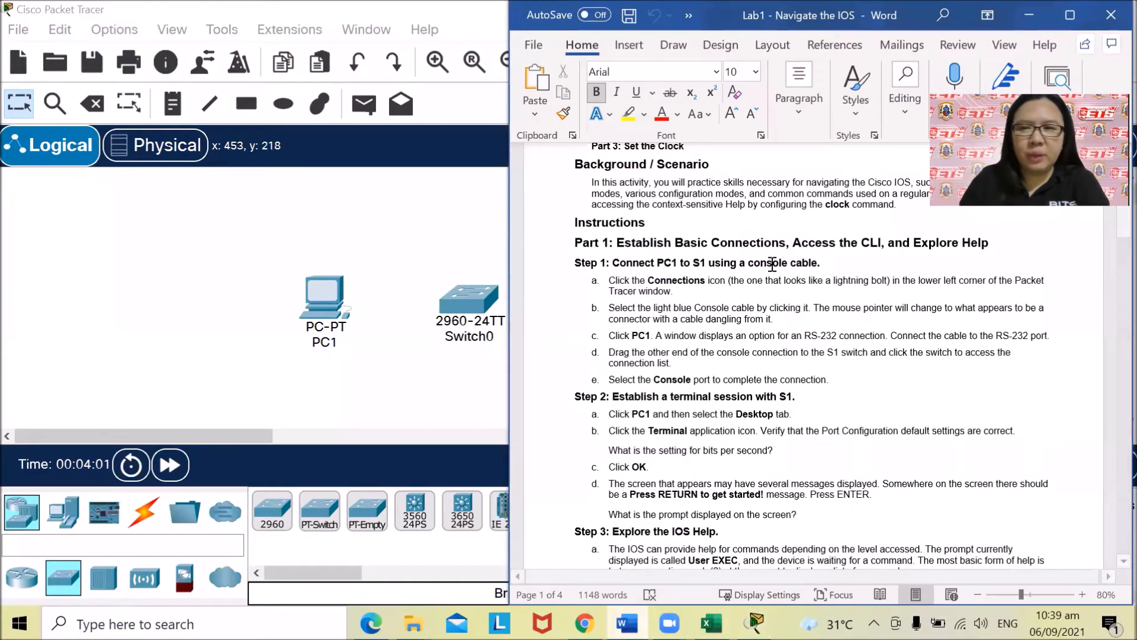
{"action": "left_click", "coordinate": [1029, 15]}
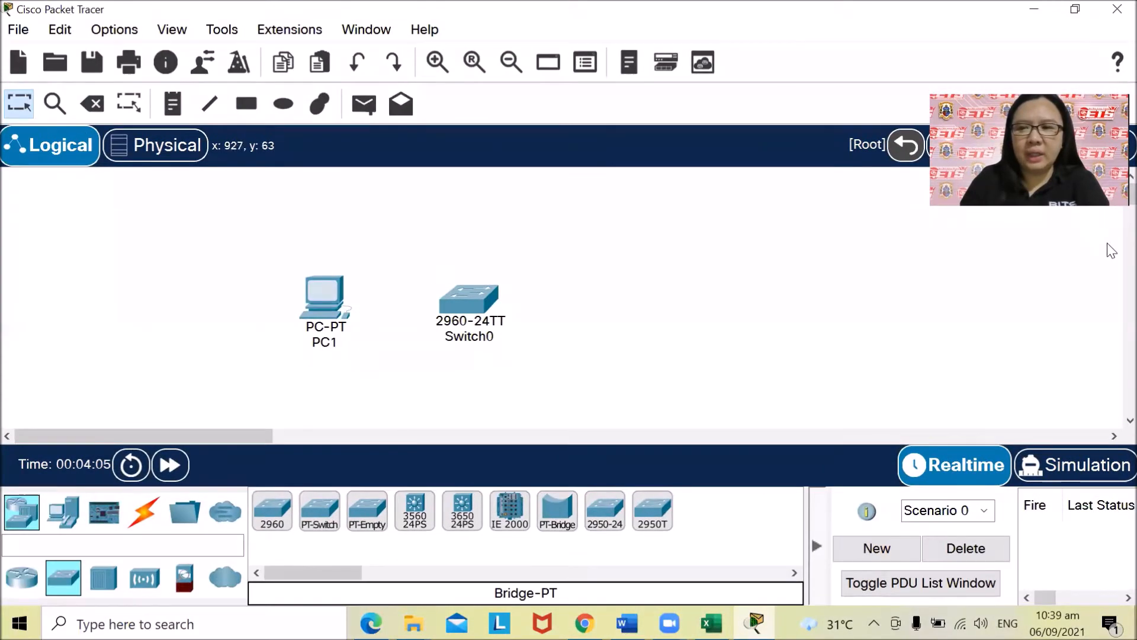
{"action": "double_click", "coordinate": [904, 8]}
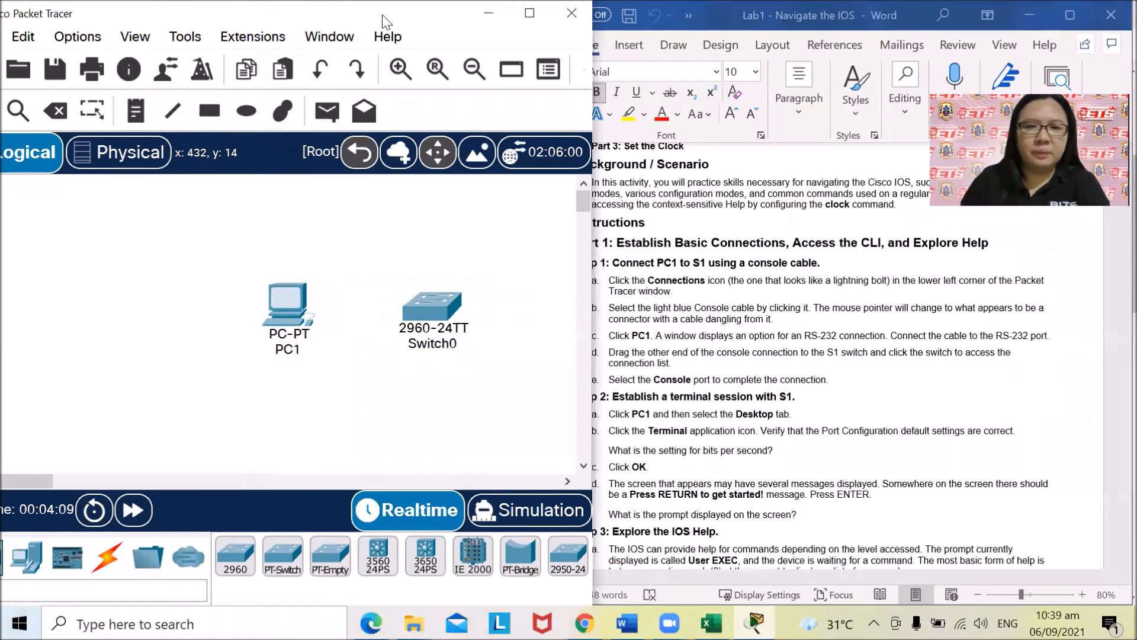
{"action": "left_click_drag", "start_coordinate": [382, 20], "coordinate": [419, 23]}
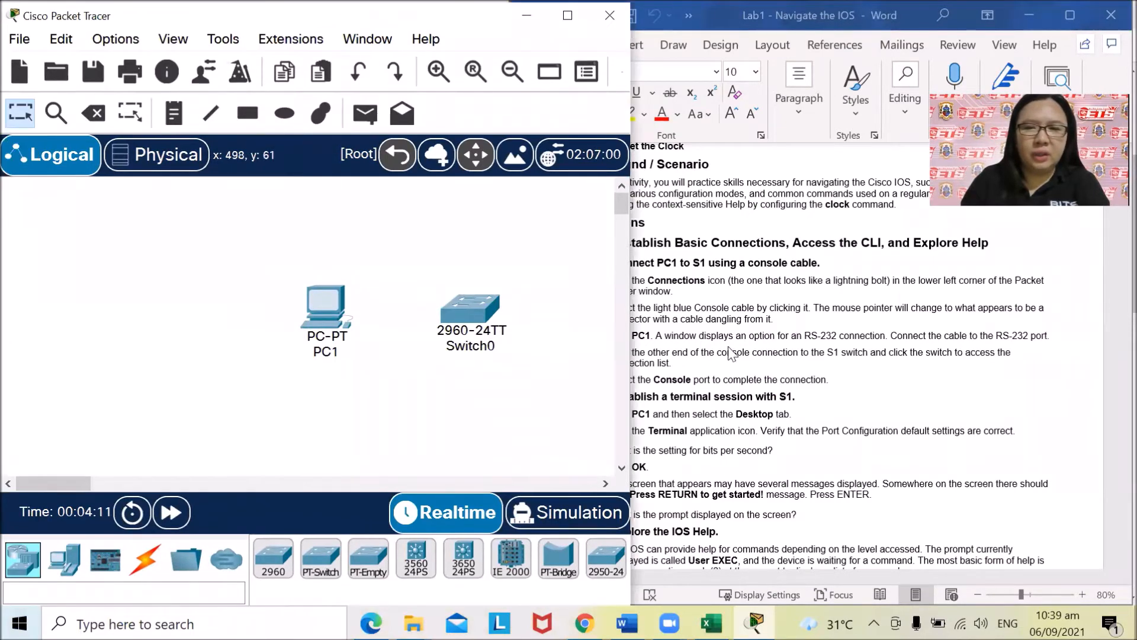
{"action": "left_click_drag", "start_coordinate": [628, 320], "coordinate": [562, 320]}
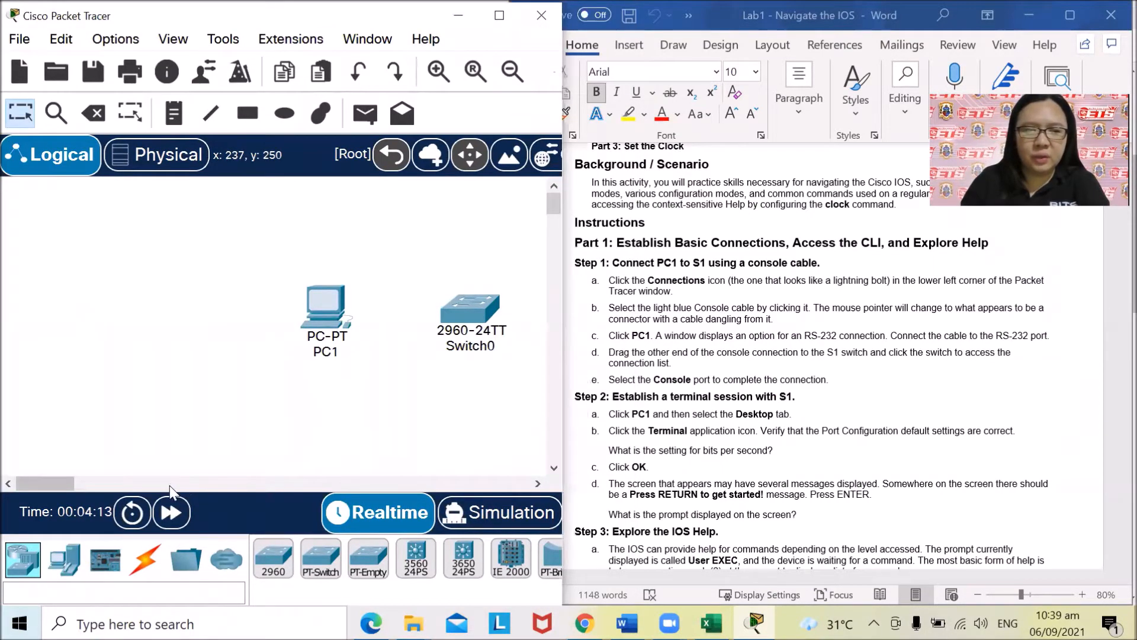
{"action": "left_click_drag", "start_coordinate": [35, 485], "coordinate": [62, 478]}
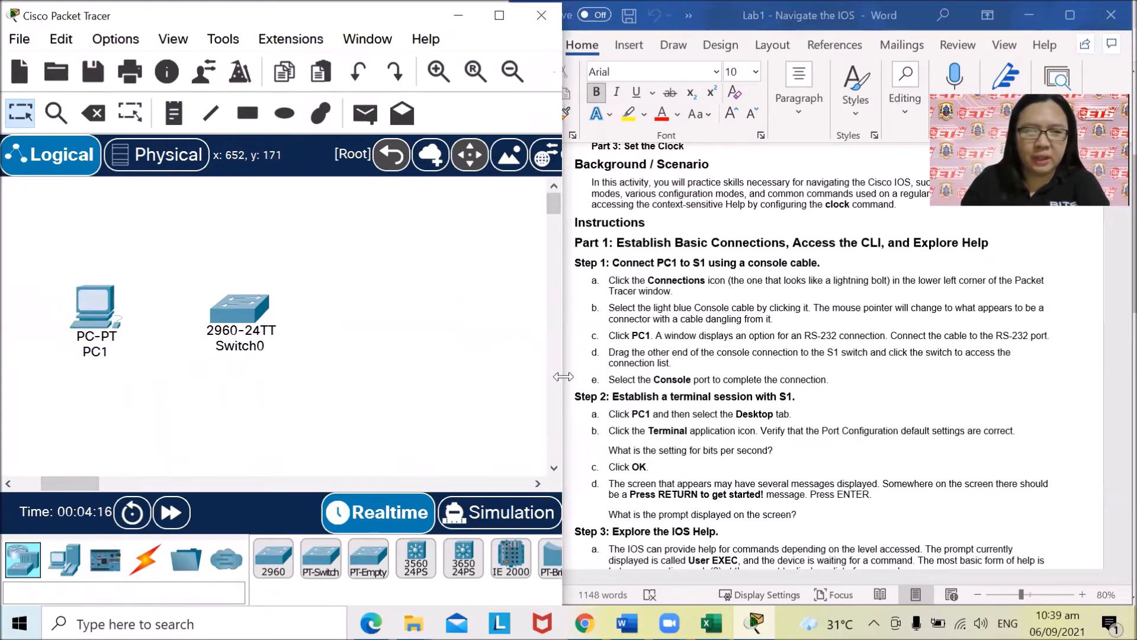
{"action": "left_click_drag", "start_coordinate": [563, 377], "coordinate": [514, 383]}
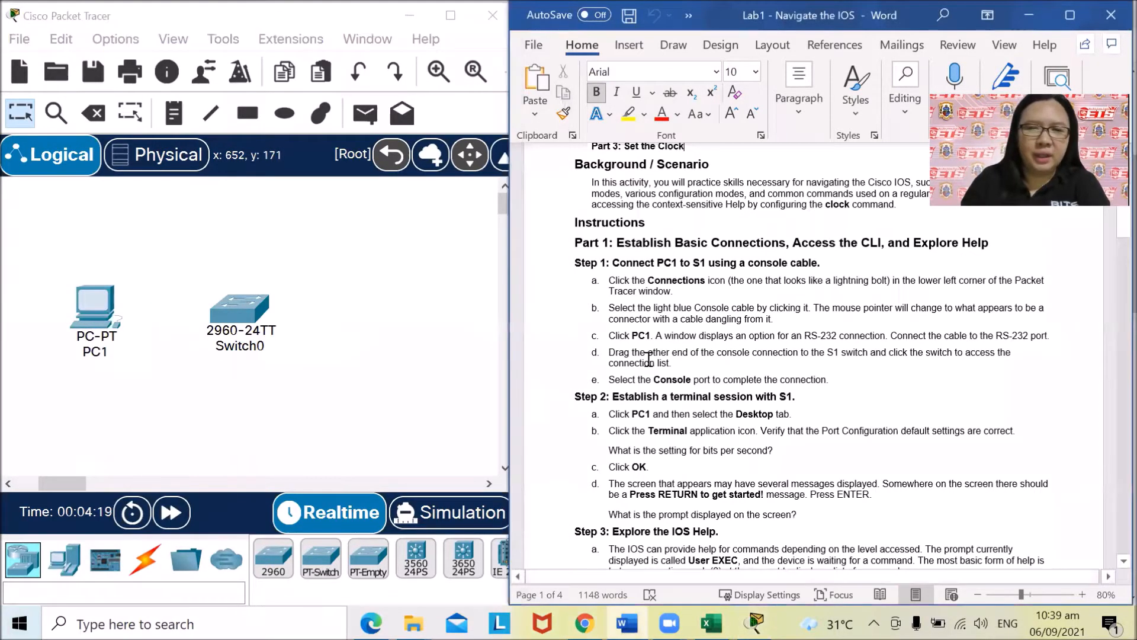
- Enlarge the Word lab document to 100% and read the Step 1 instructions for connecting PC1 to S1
{"action": "left_click", "coordinate": [718, 338]}
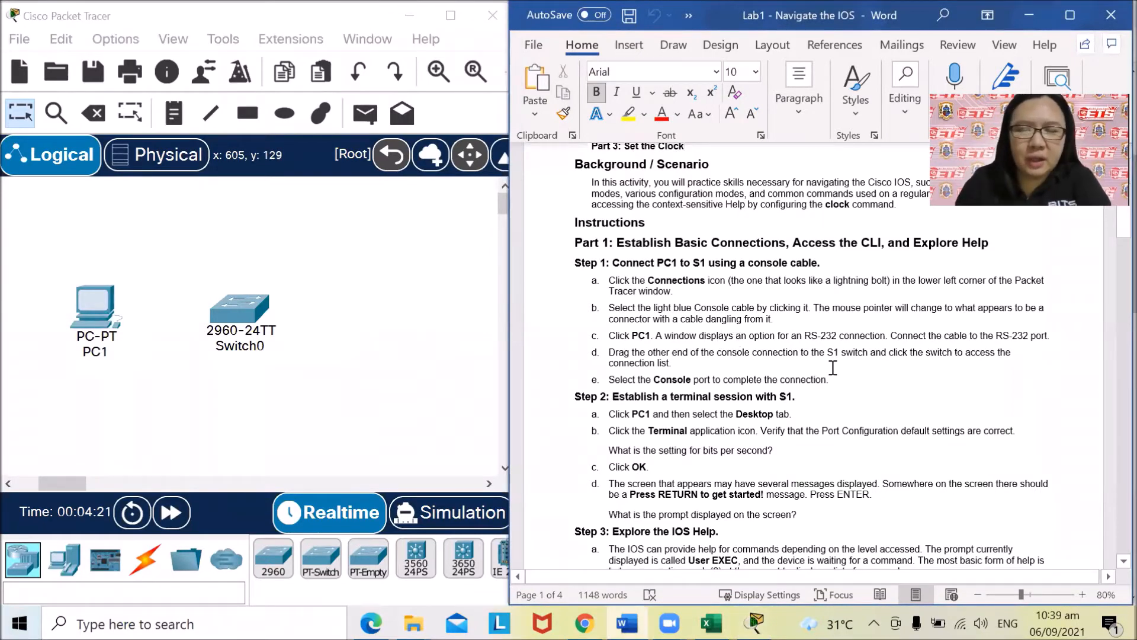
{"action": "scroll", "coordinate": [869, 372], "scroll_direction": "up", "scroll_amount": 2, "text": "ctrl"}
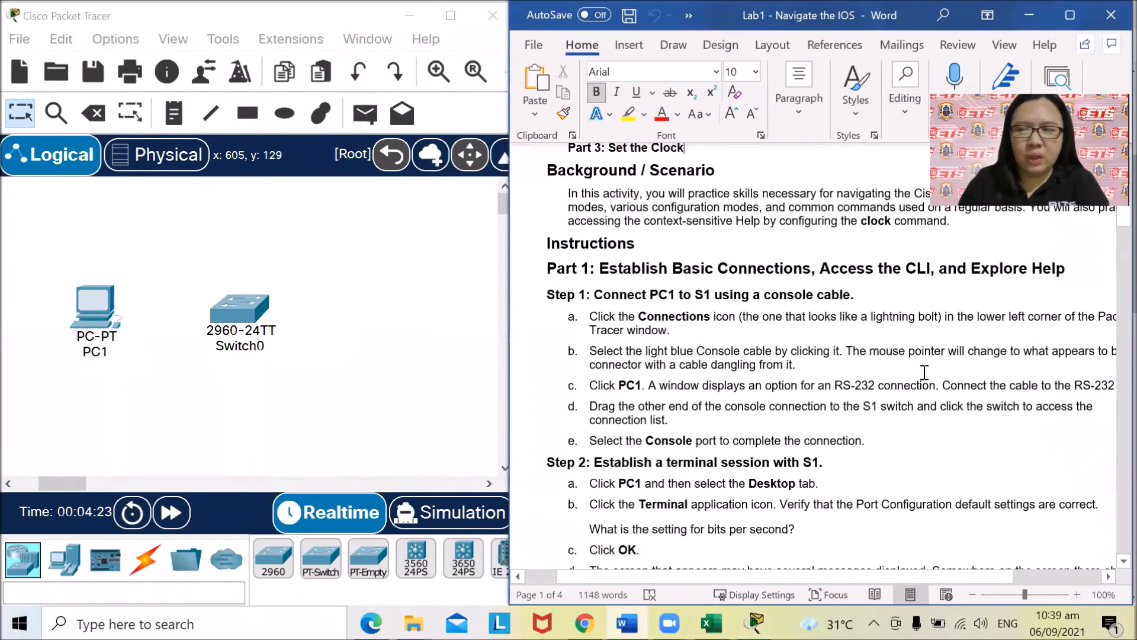
{"action": "left_click_drag", "start_coordinate": [818, 579], "coordinate": [837, 584]}
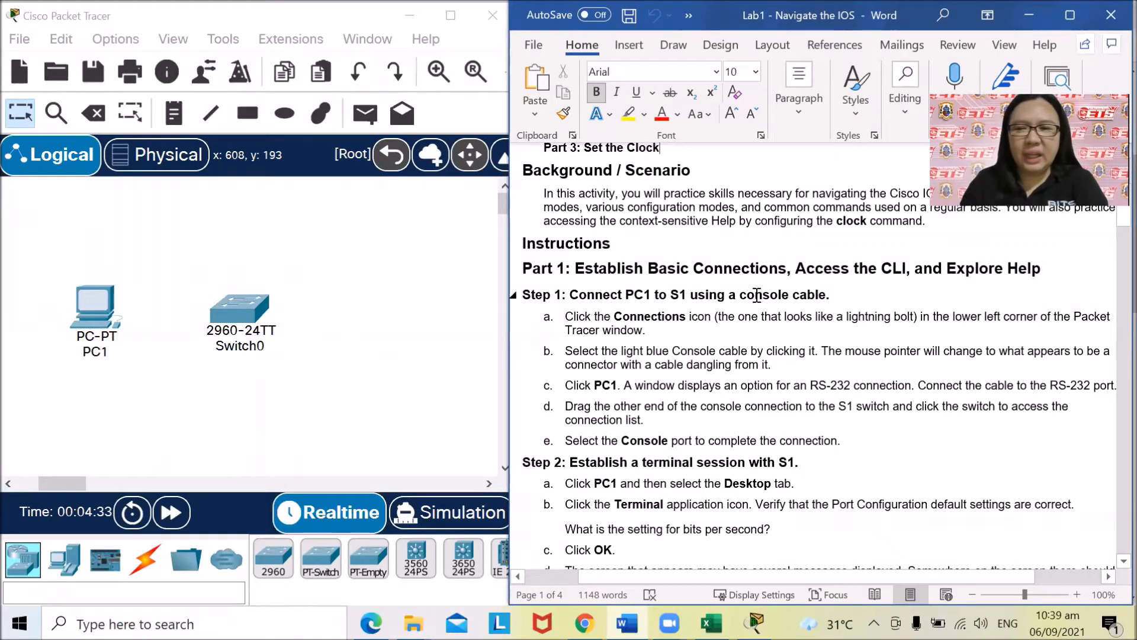
{"action": "left_click_drag", "start_coordinate": [729, 300], "coordinate": [796, 270]}
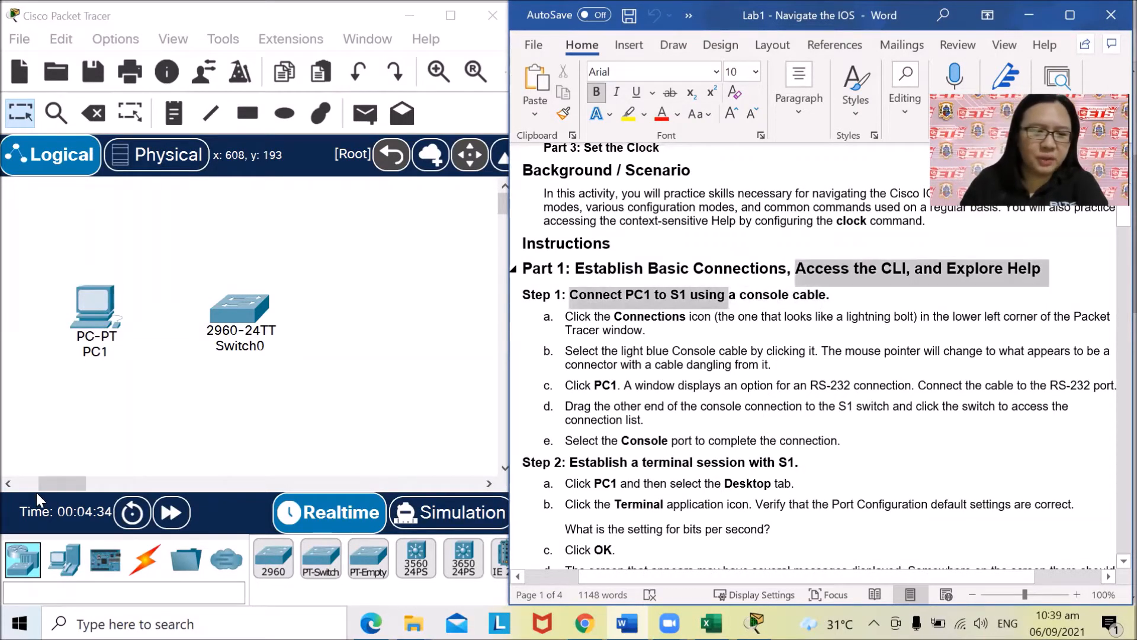
- Display the available cable types in Packet Tracer and locate the Console cable
{"action": "left_click", "coordinate": [135, 564]}
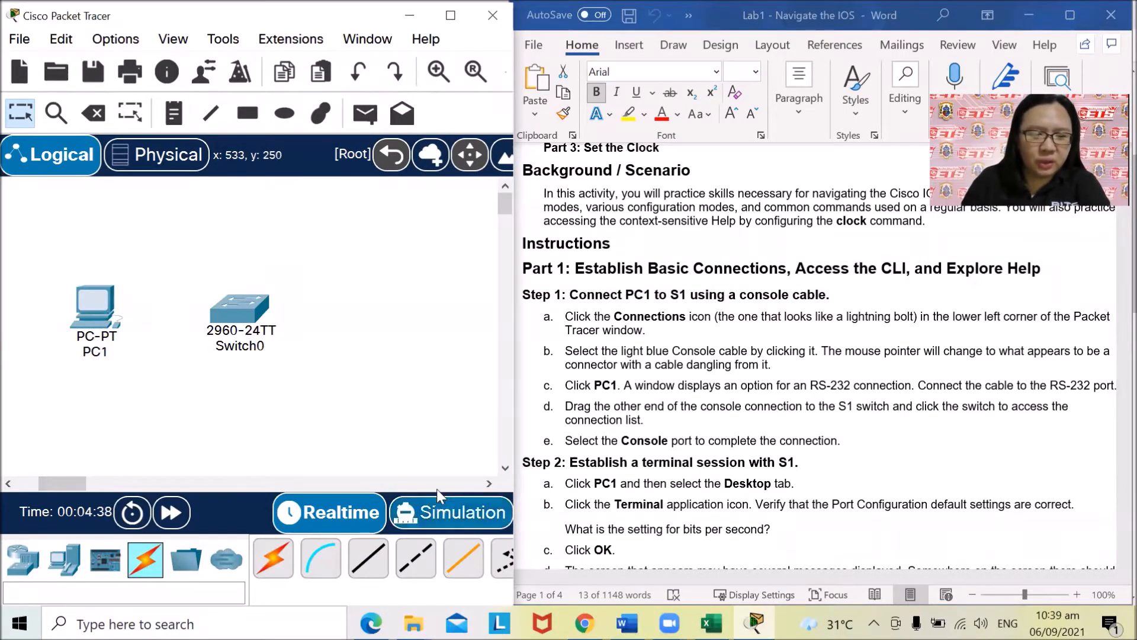
{"action": "scroll", "coordinate": [439, 486], "scroll_direction": "right", "scroll_amount": 1}
{"action": "left_click_drag", "start_coordinate": [102, 388], "coordinate": [170, 386]}
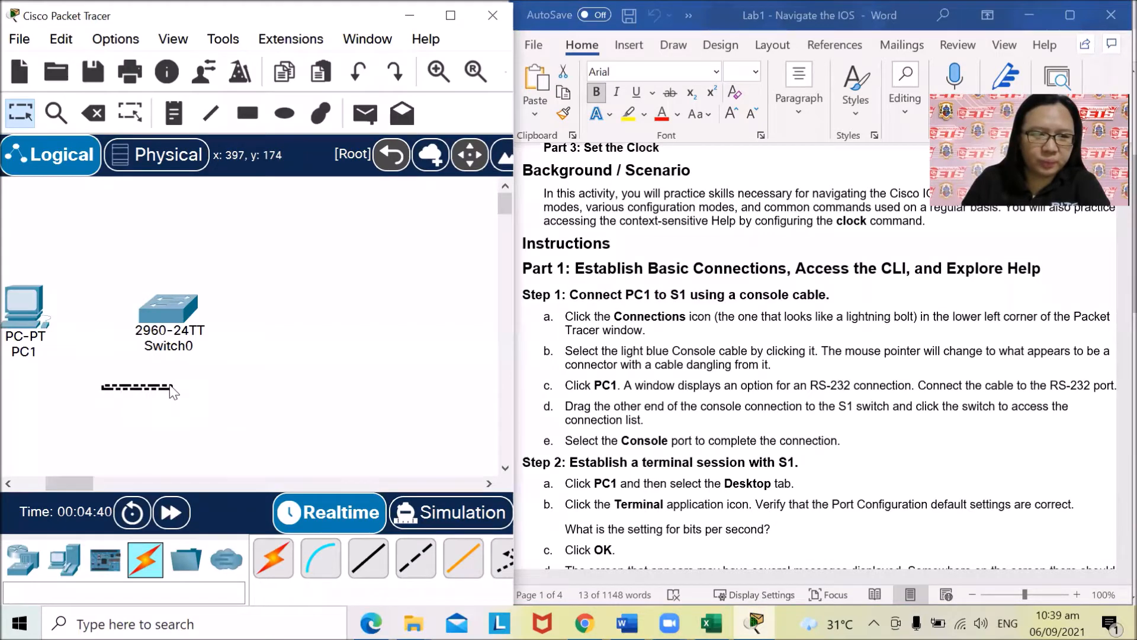
{"action": "left_click_drag", "start_coordinate": [76, 482], "coordinate": [65, 481]}
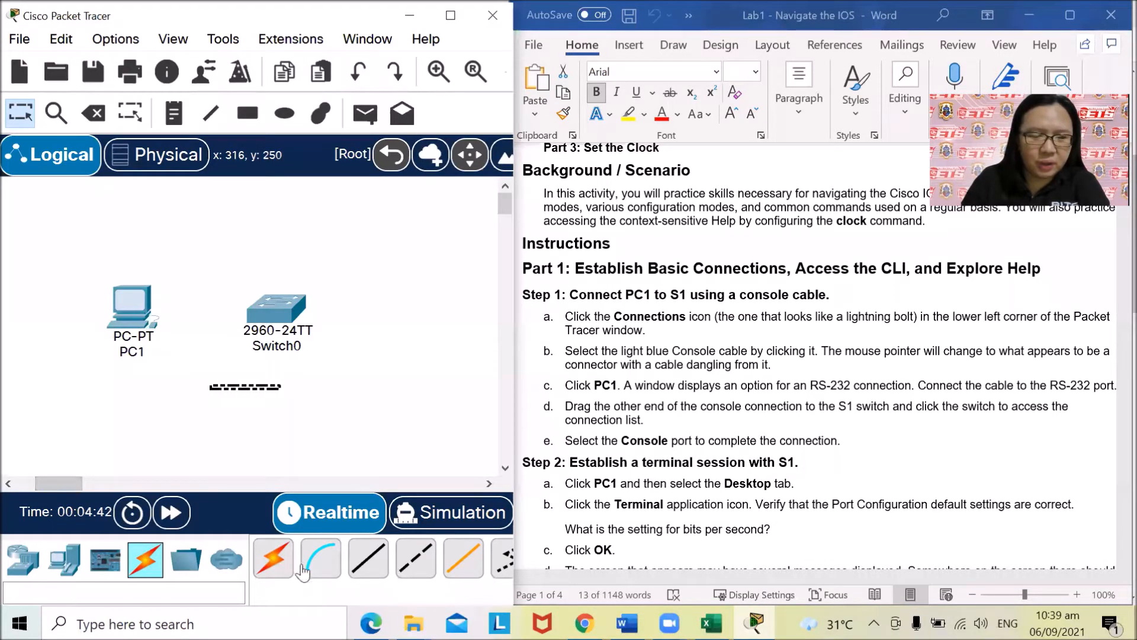
{"action": "left_click", "coordinate": [451, 15]}
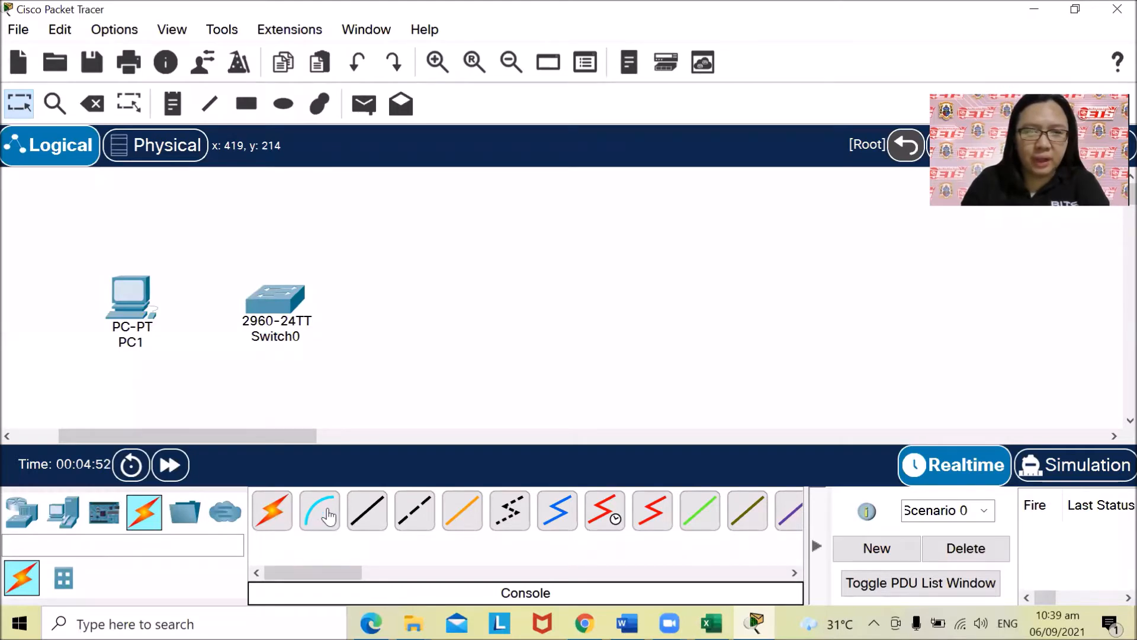
{"action": "left_click", "coordinate": [1076, 7]}
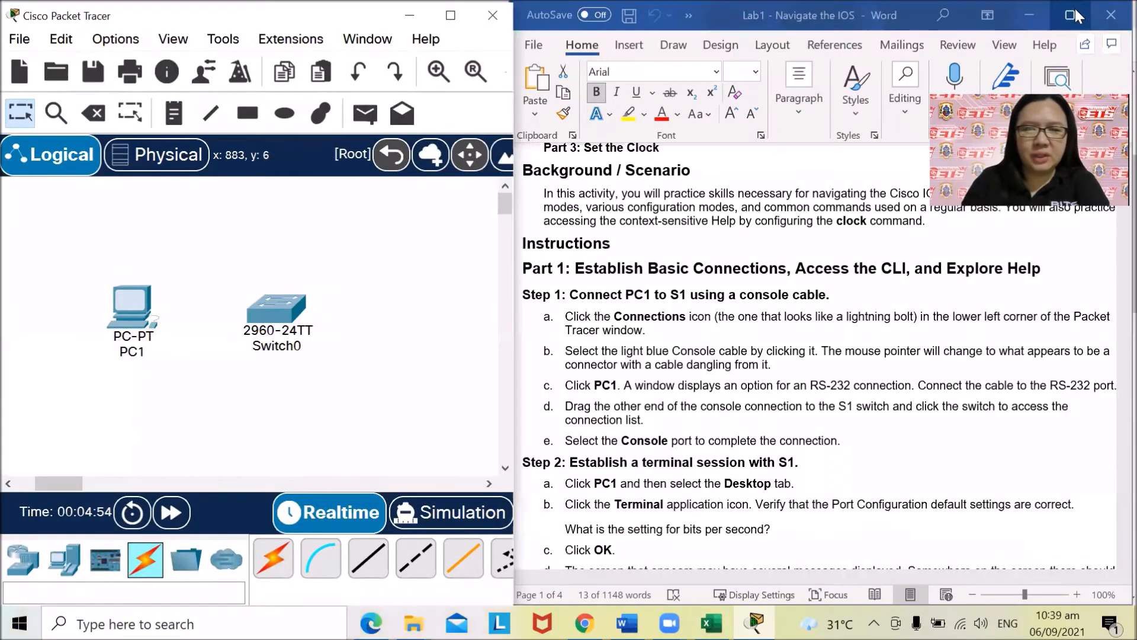
- Connect PC1's RS 232 port to the switch's Console port with a console cable, and move the switch farther from PC1
{"action": "left_click", "coordinate": [323, 570]}
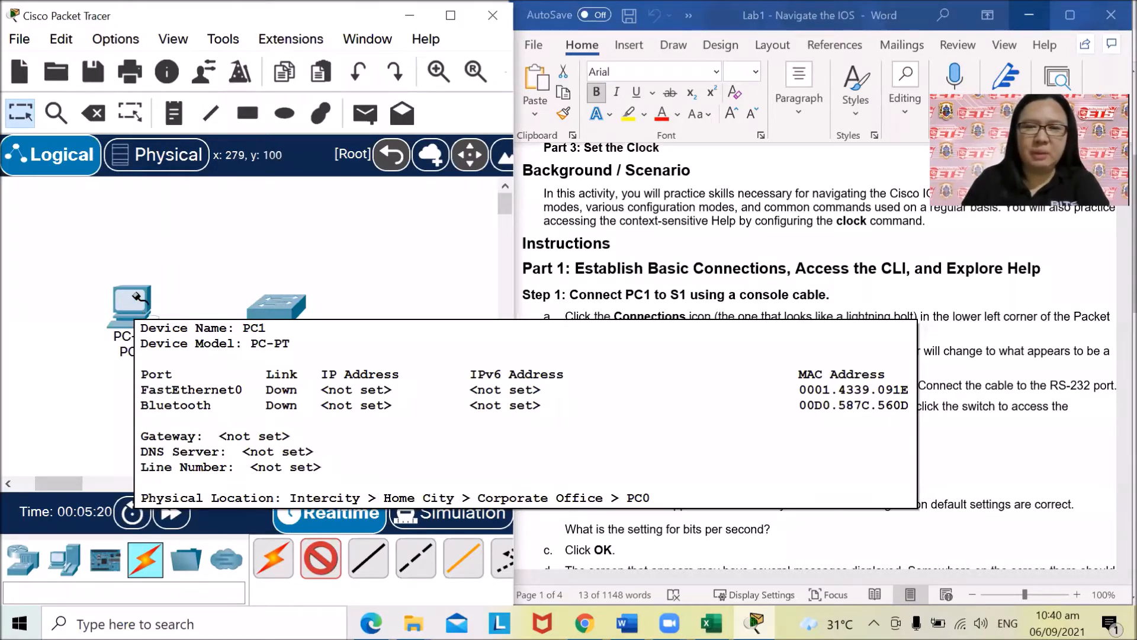
{"action": "left_click", "coordinate": [138, 304]}
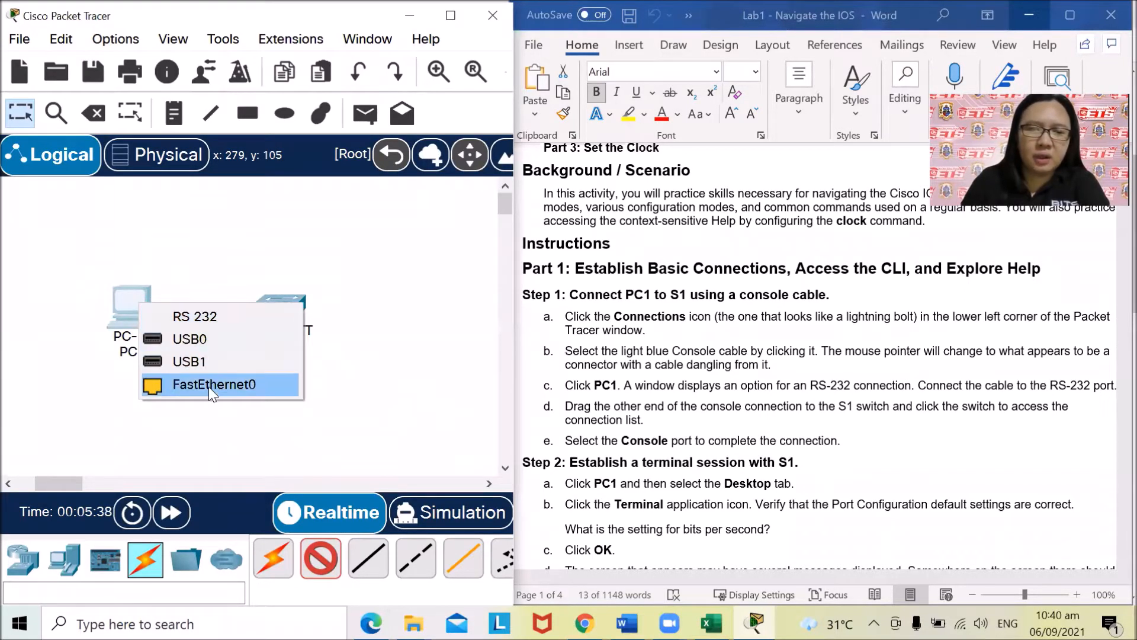
{"action": "left_click", "coordinate": [212, 315]}
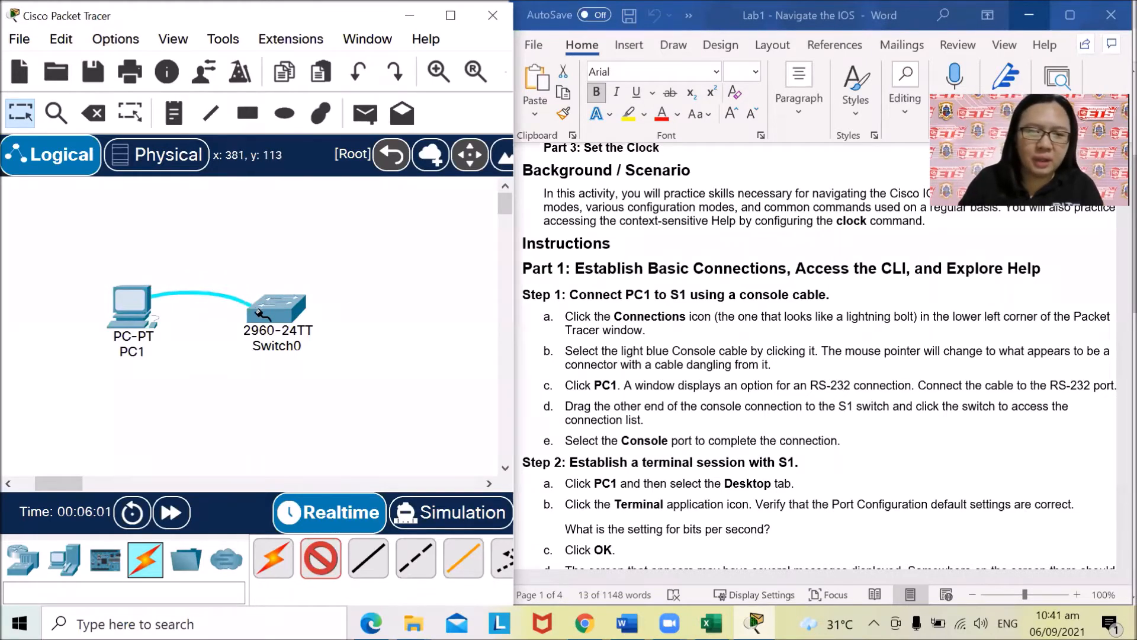
{"action": "left_click", "coordinate": [279, 310]}
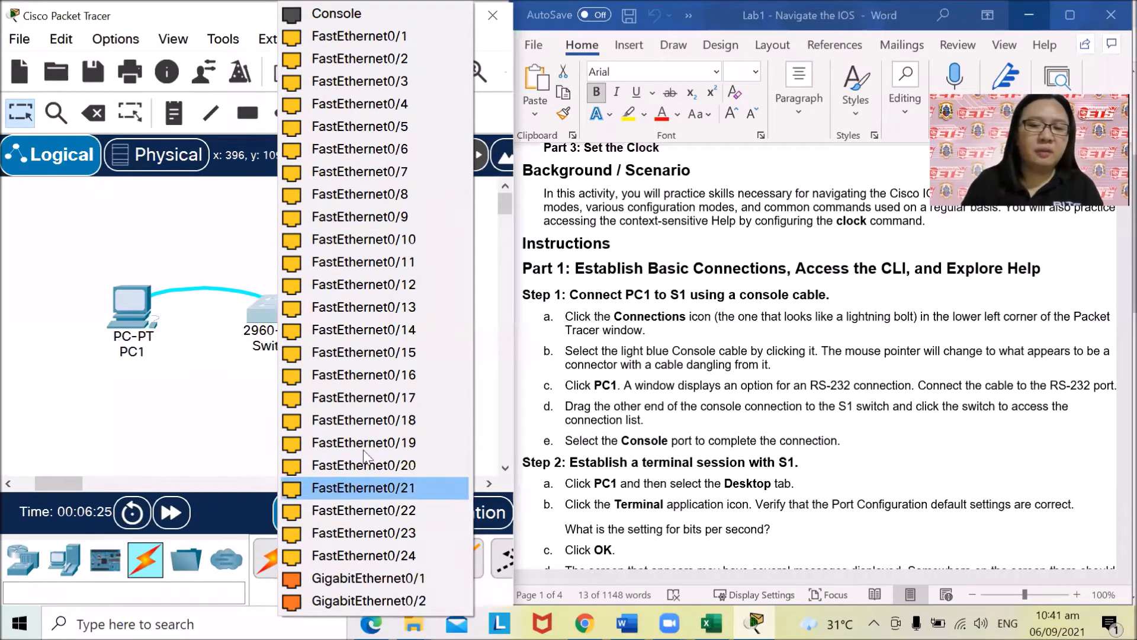
{"action": "left_click", "coordinate": [335, 12]}
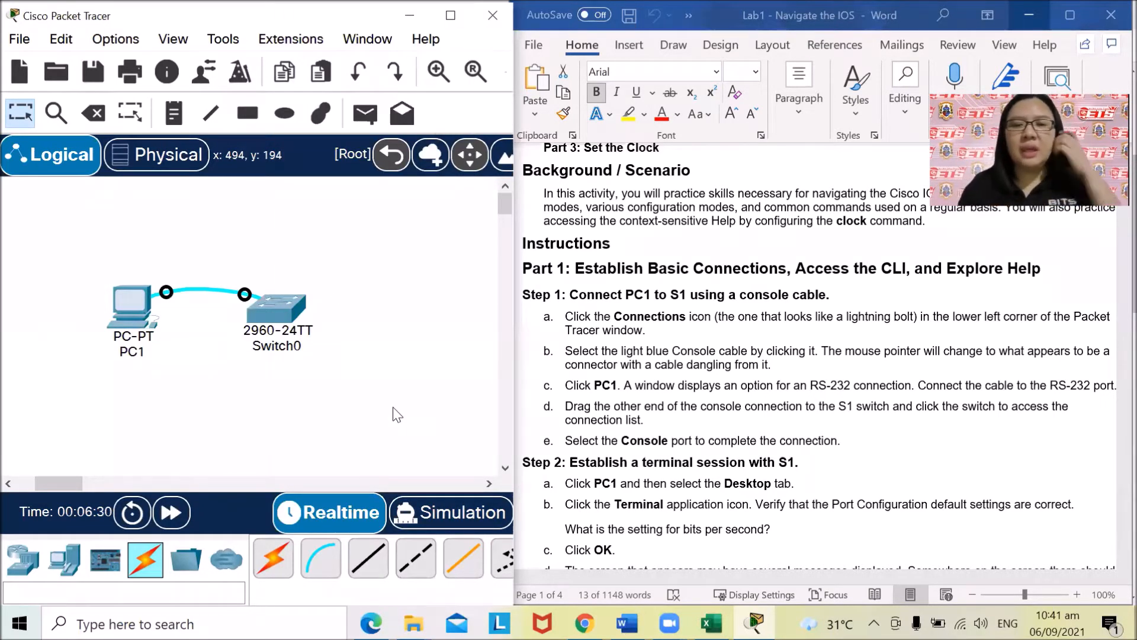
{"action": "left_click_drag", "start_coordinate": [277, 311], "coordinate": [336, 308]}
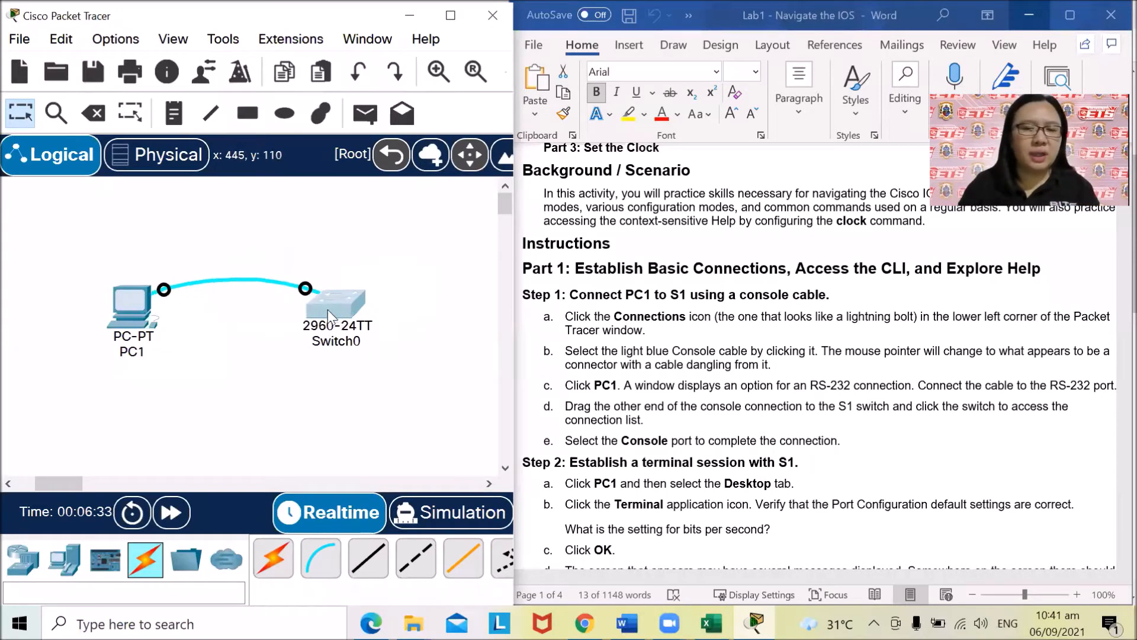
- Reposition PC1 and the switch in the workspace so they sit closer together, roughly level
{"action": "left_click_drag", "start_coordinate": [130, 301], "coordinate": [172, 277]}
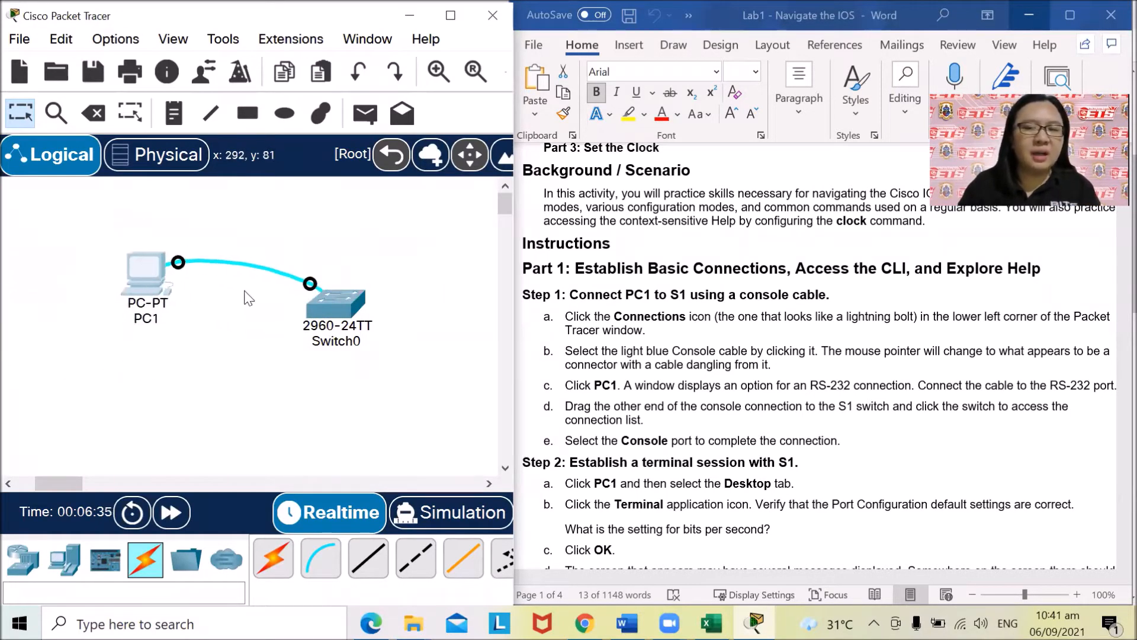
{"action": "mouse_move", "coordinate": [355, 302]}
{"action": "left_mouse_down"}
{"action": "mouse_move", "coordinate": [404, 273]}
{"action": "mouse_move", "coordinate": [344, 312]}
{"action": "left_mouse_up"}
{"action": "left_click_drag", "start_coordinate": [154, 277], "coordinate": [178, 315]}
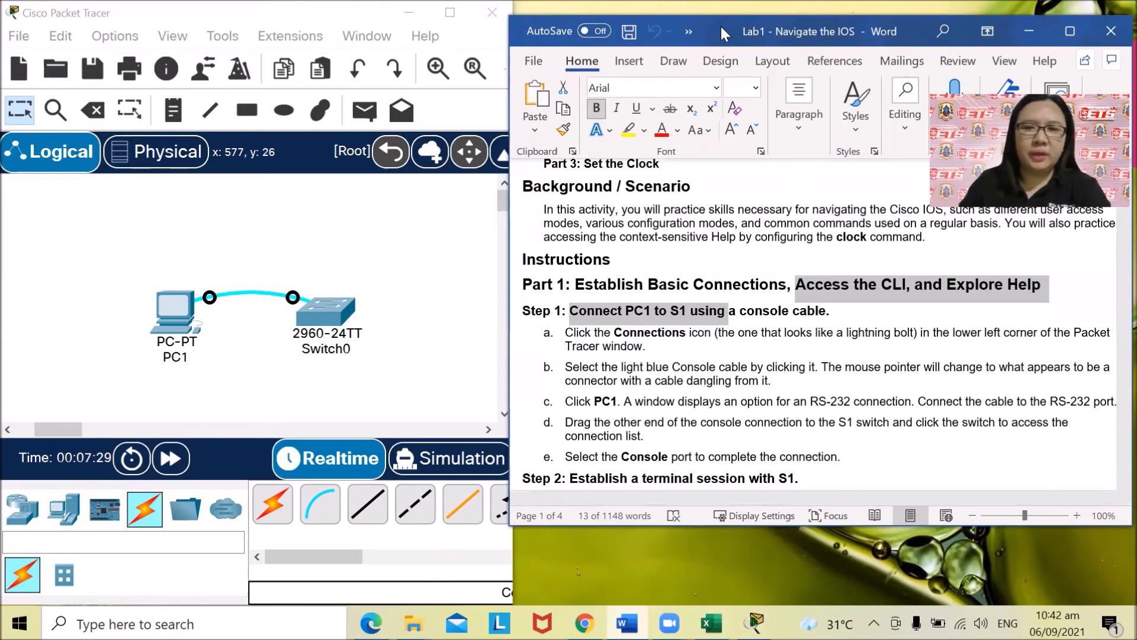
- Move and enlarge the Word lab document window, and read the Step 2 instructions for establishing a terminal session with S1
{"action": "left_click_drag", "start_coordinate": [721, 26], "coordinate": [706, 13]}
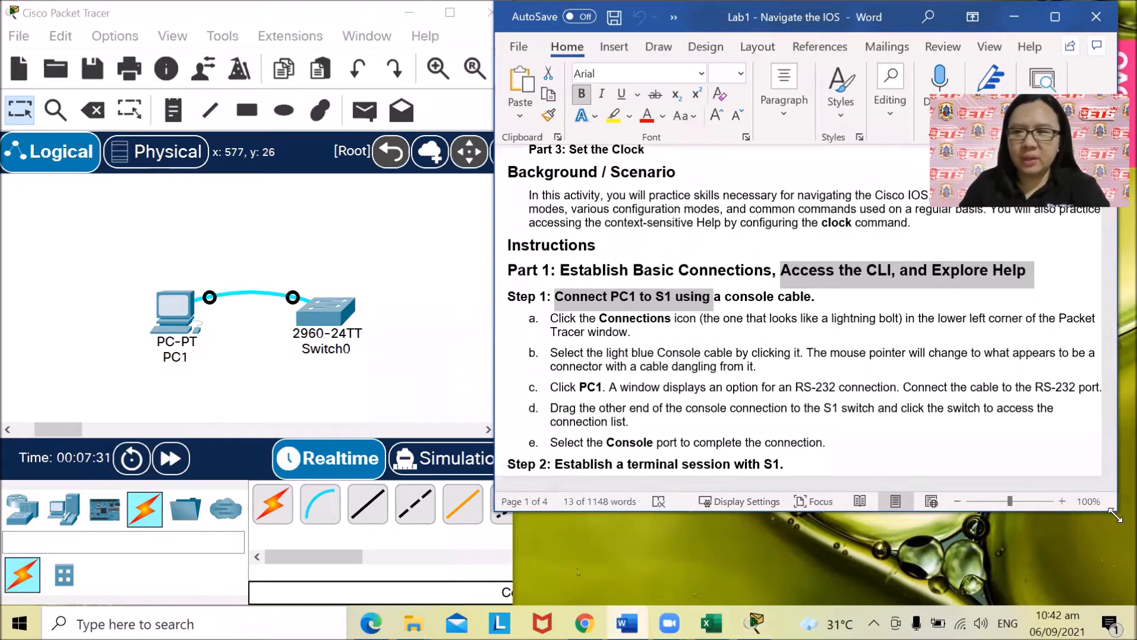
{"action": "left_click_drag", "start_coordinate": [1116, 515], "coordinate": [1132, 596]}
{"action": "scroll", "coordinate": [784, 421], "scroll_direction": "down", "scroll_amount": 3}
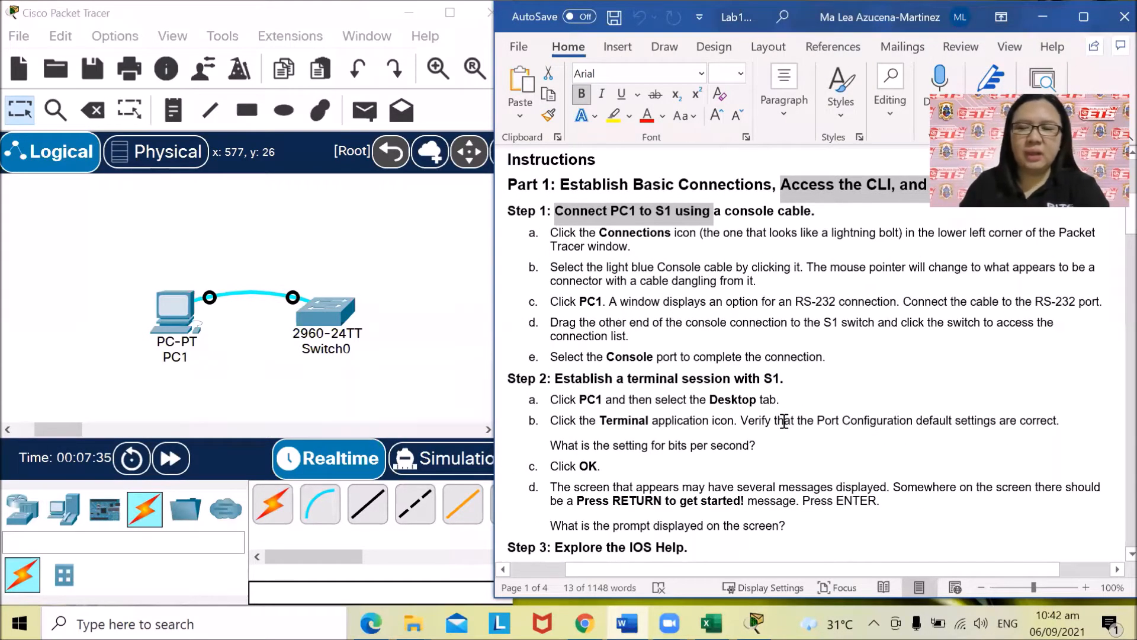
{"action": "scroll", "coordinate": [792, 412], "scroll_direction": "down", "scroll_amount": 1}
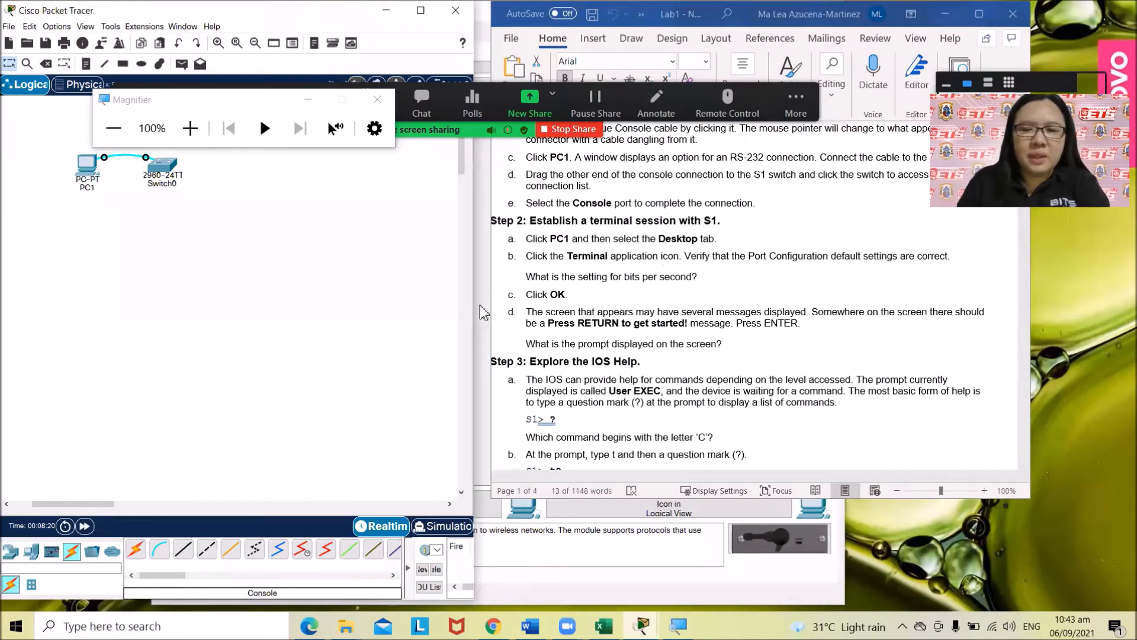
- Open PC1's device window, widen it, look through its configuration sections, and display its Desktop applications
{"action": "left_click", "coordinate": [79, 167]}
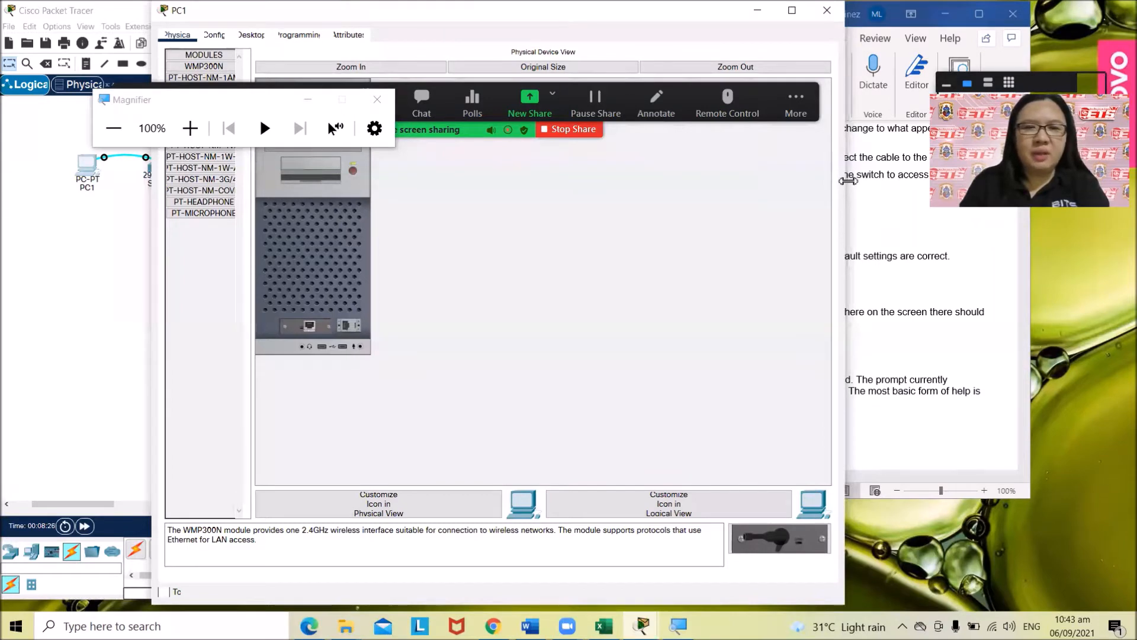
{"action": "left_click_drag", "start_coordinate": [848, 181], "coordinate": [1026, 181]}
{"action": "left_click", "coordinate": [208, 42]}
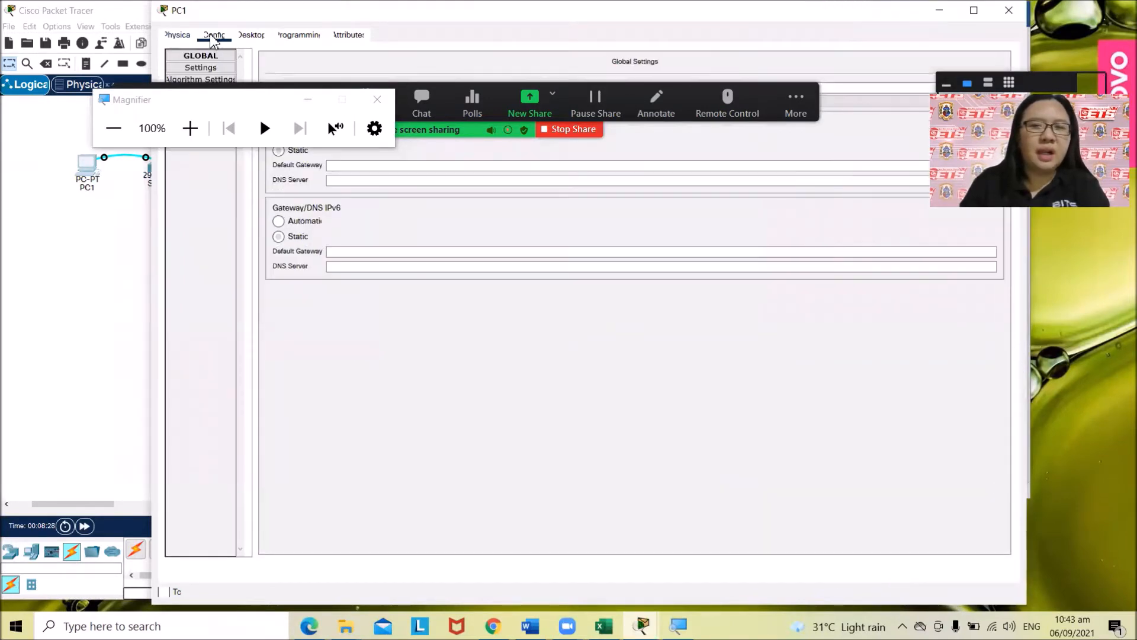
{"action": "left_click", "coordinate": [243, 37]}
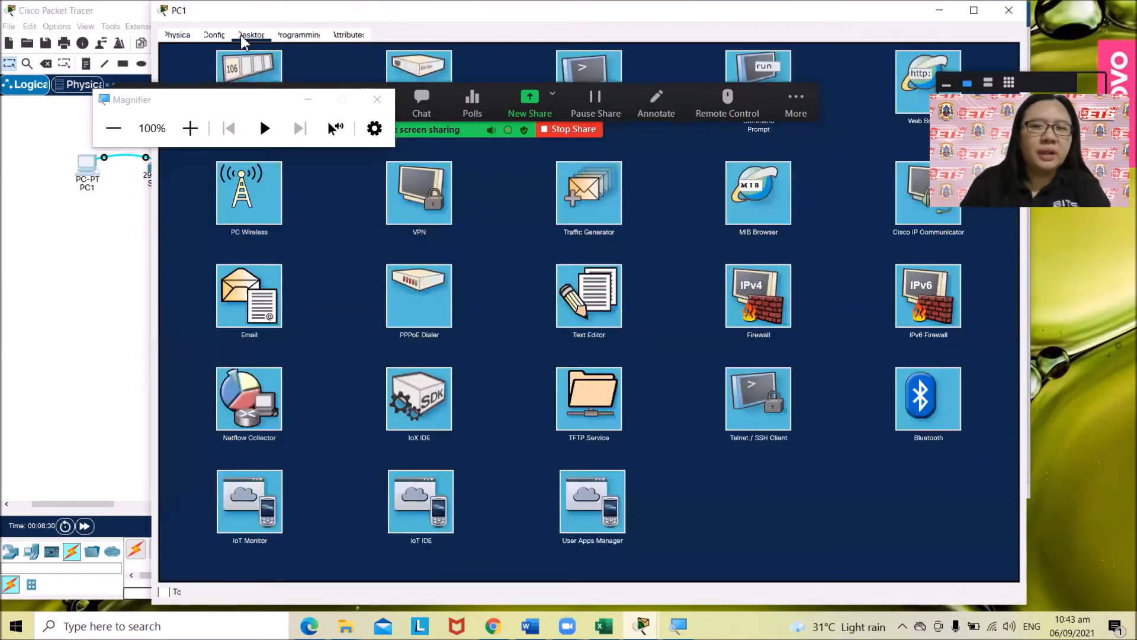
{"action": "left_click", "coordinate": [300, 35]}
{"action": "left_click", "coordinate": [355, 37]}
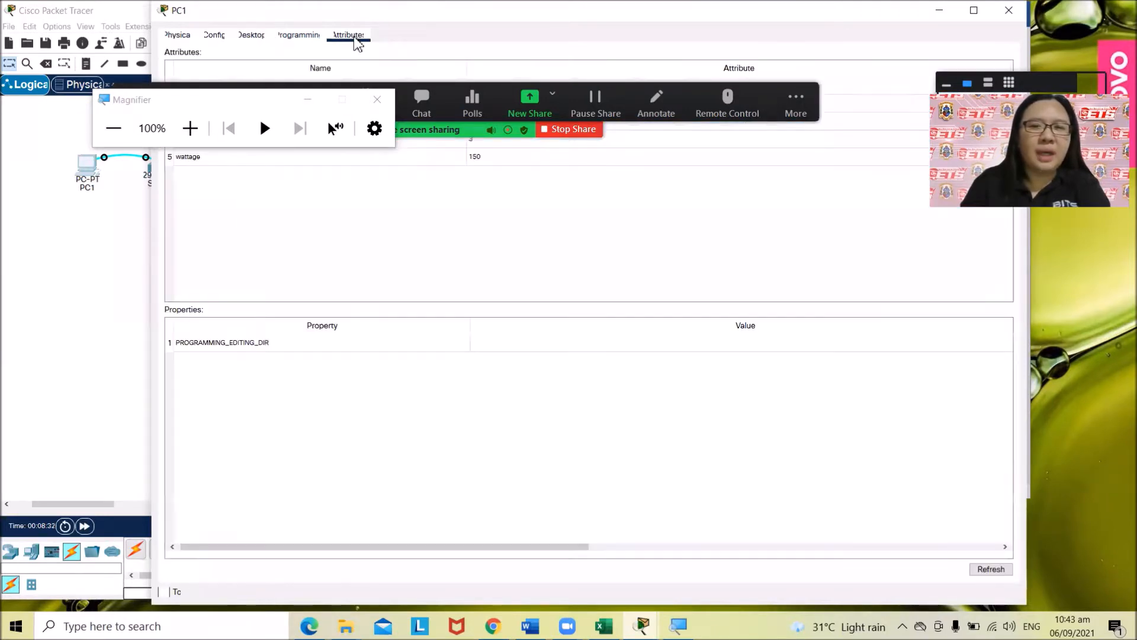
{"action": "left_click", "coordinate": [246, 37]}
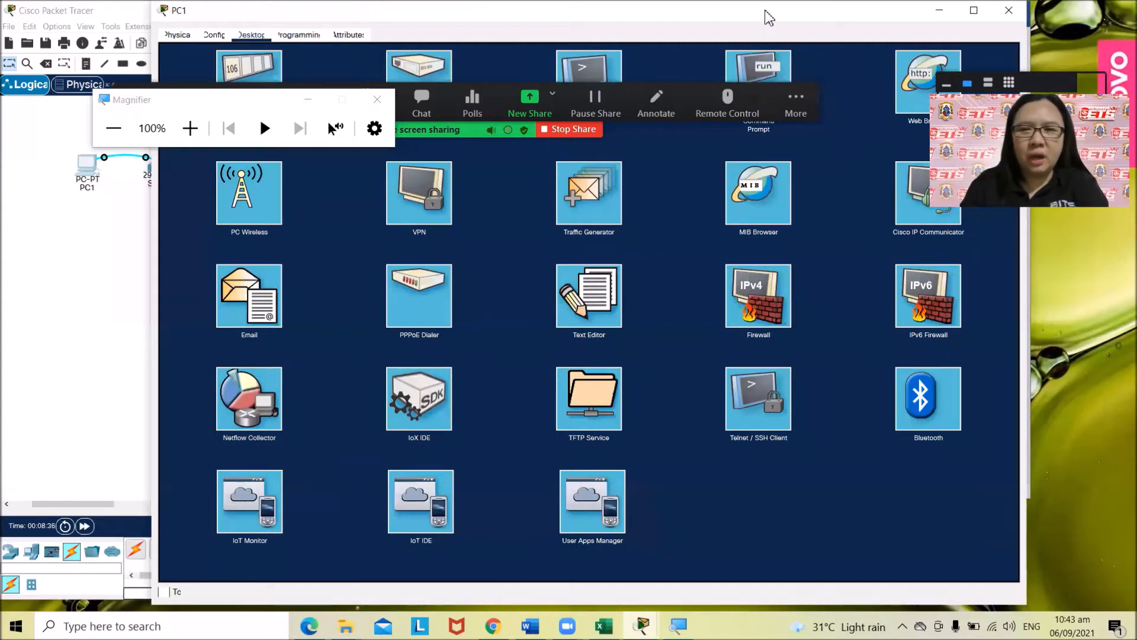
- Place PC1's window beside the Word lab document, and enlarge the document window and its zoom to 140% around Step 2
{"action": "left_click_drag", "start_coordinate": [762, 12], "coordinate": [562, 12]}
{"action": "left_click", "coordinate": [934, 242]}
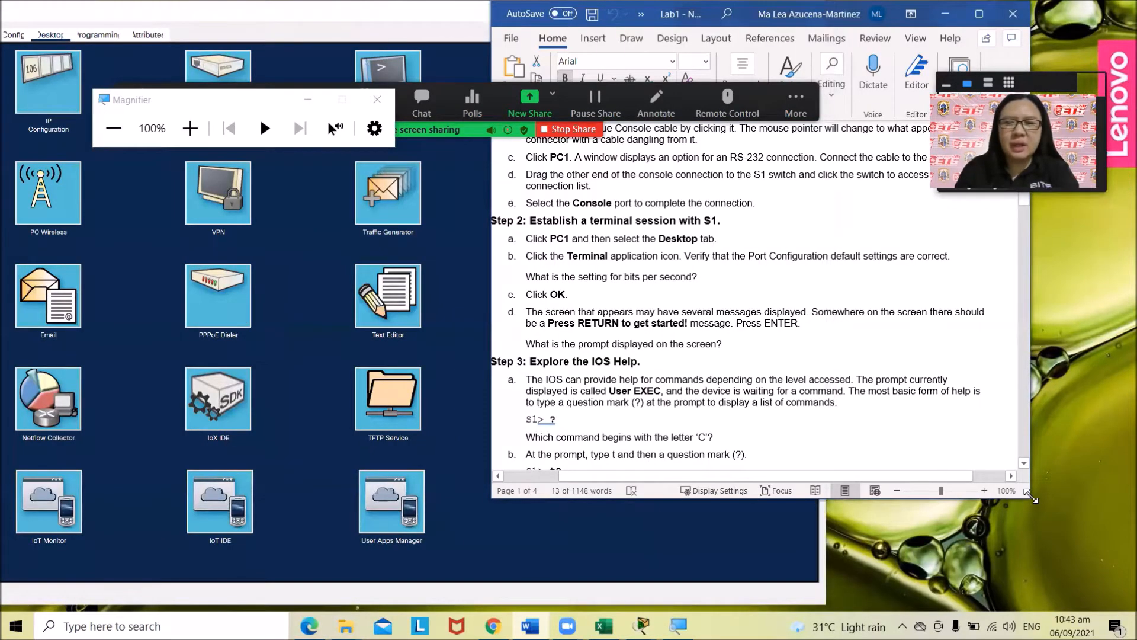
{"action": "left_click_drag", "start_coordinate": [1031, 499], "coordinate": [1089, 573]}
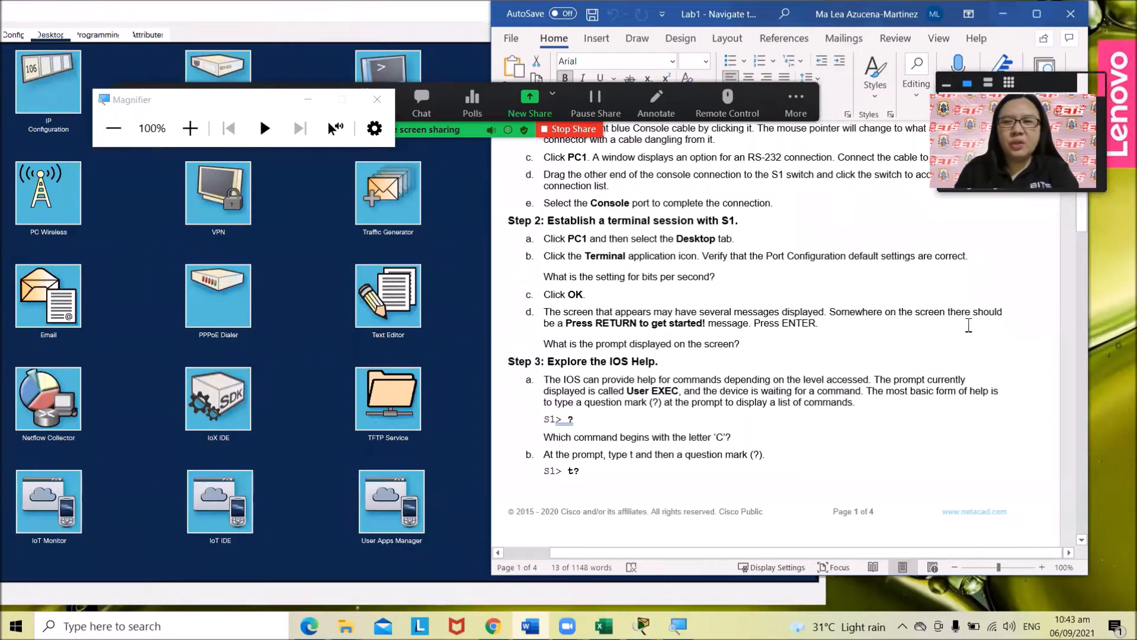
{"action": "scroll", "coordinate": [968, 325], "scroll_direction": "up", "scroll_amount": 4}
{"action": "left_click_drag", "start_coordinate": [728, 553], "coordinate": [719, 581]}
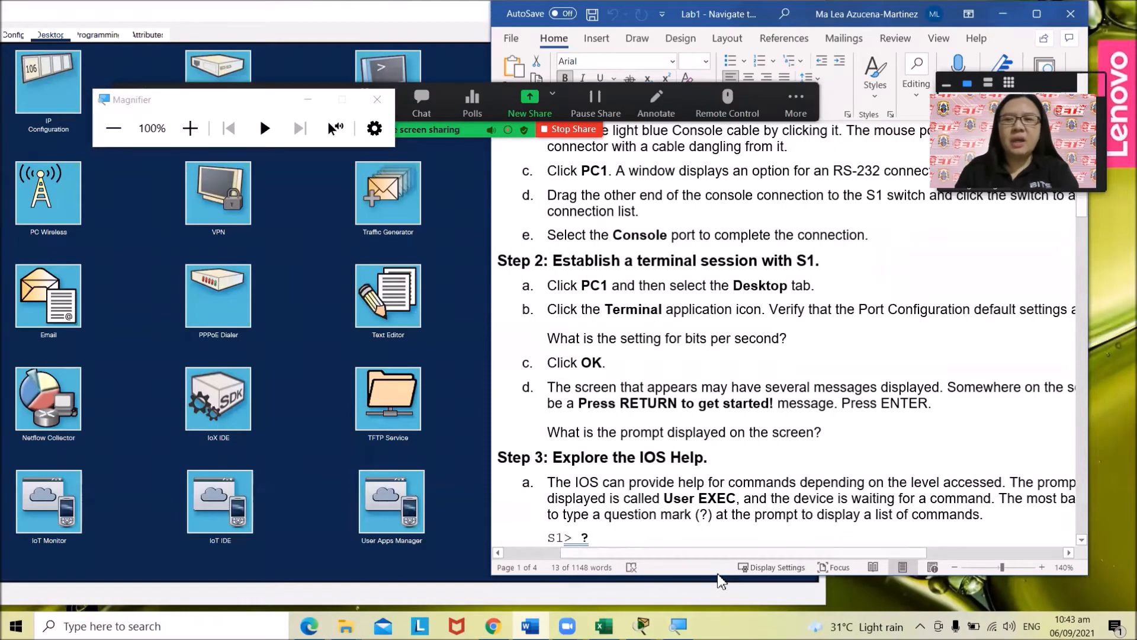
- Bring PC1's window to the front, moving the Magnifier window off its upper Desktop applications, and increase the screen magnification
{"action": "left_click", "coordinate": [311, 22]}
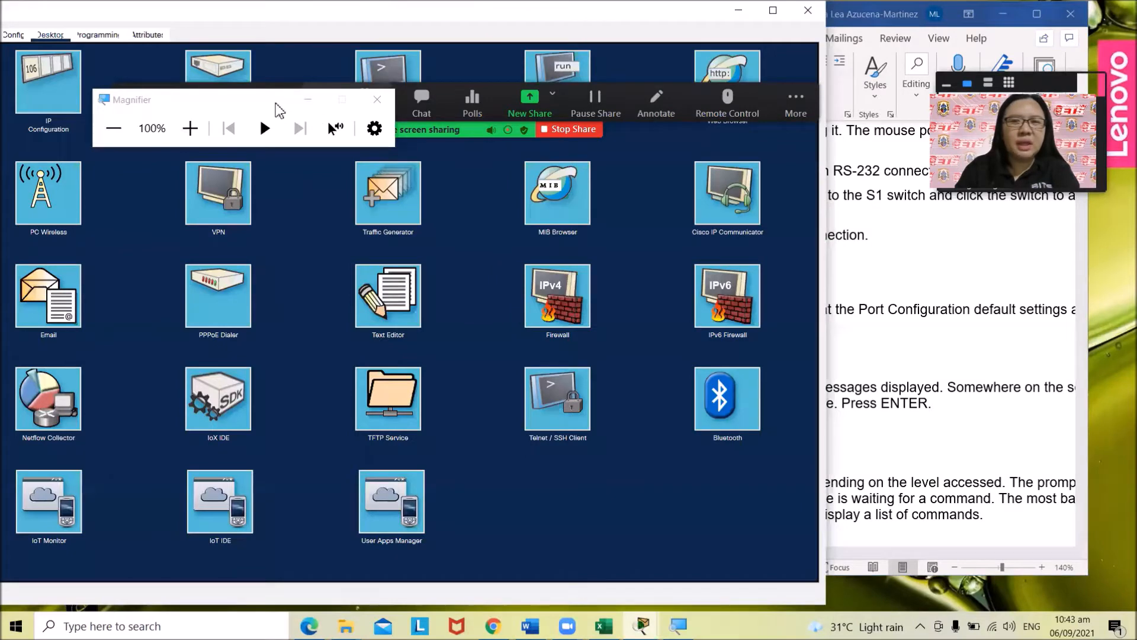
{"action": "left_click", "coordinate": [252, 112]}
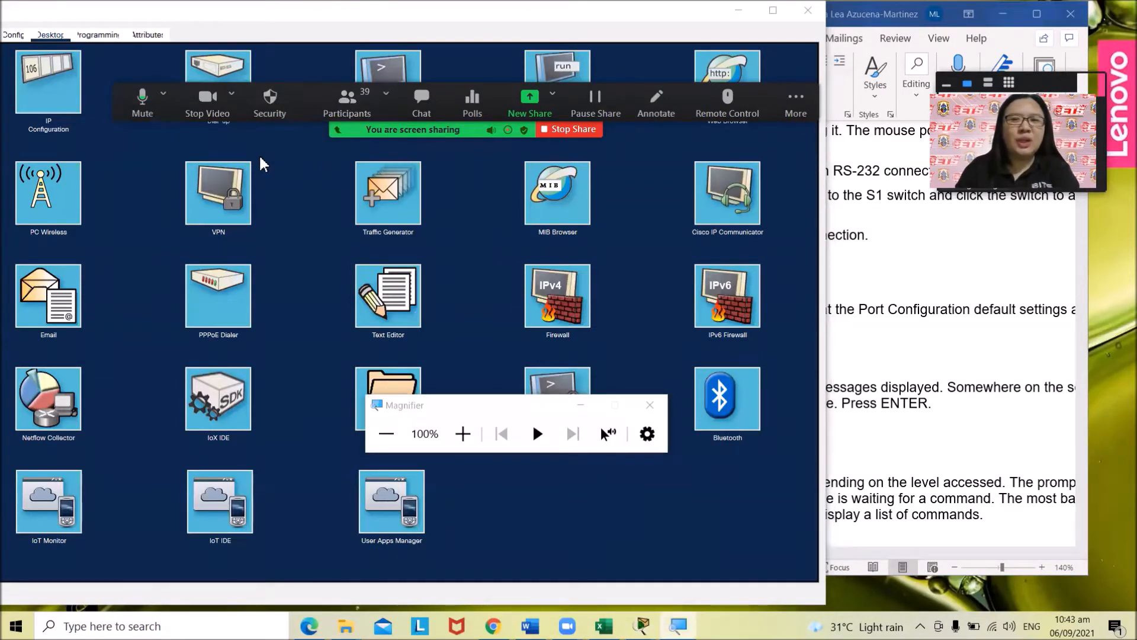
{"action": "left_click", "coordinate": [456, 434]}
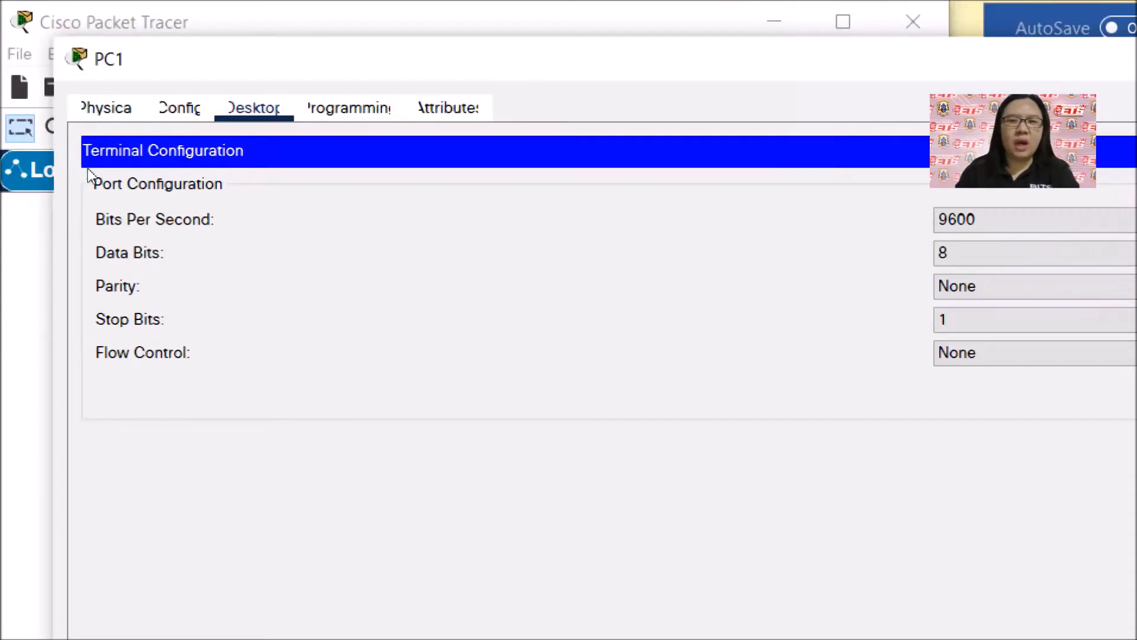
- Switch to the Word lab document and answer the Step 2 bits per second question with "It's 9600"
{"action": "left_click", "coordinate": [12, 179]}
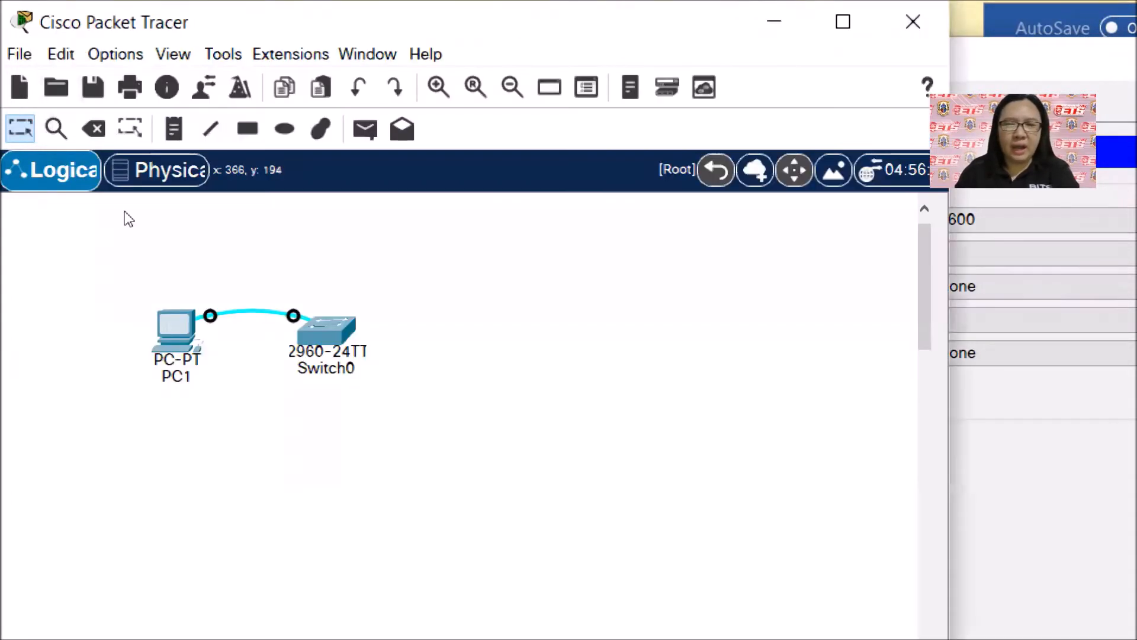
{"action": "key", "text": "alt+Tab"}
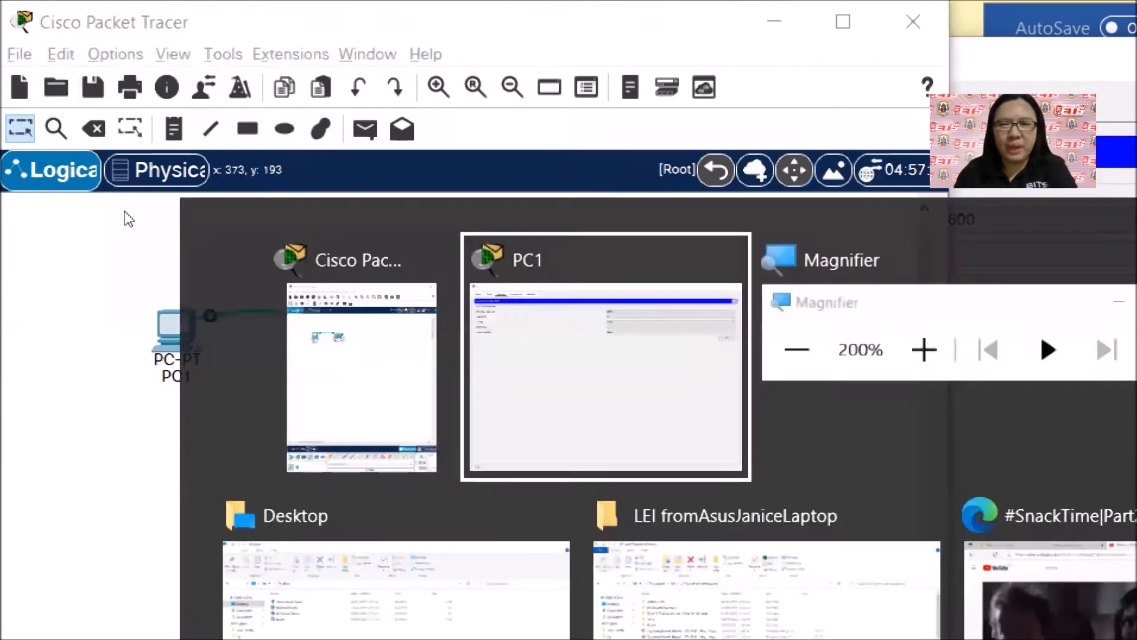
{"action": "key", "text": "Tab"}
{"action": "key", "text": "Tab"}
{"action": "key", "text": "Tab"}
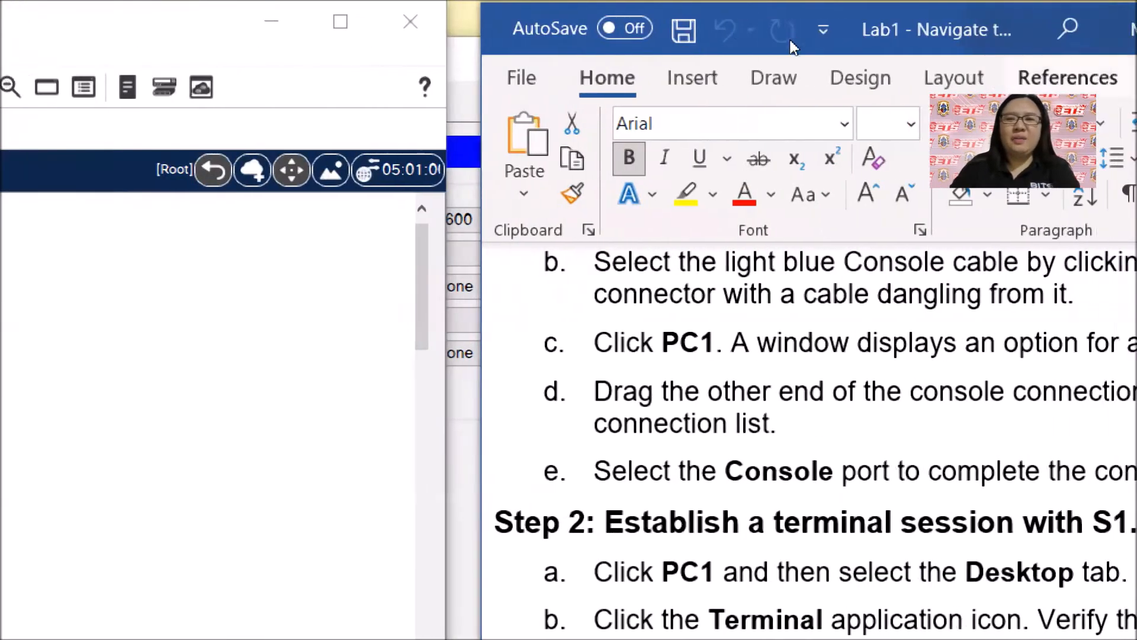
{"action": "scroll", "coordinate": [656, 265], "scroll_direction": "down", "scroll_amount": 3}
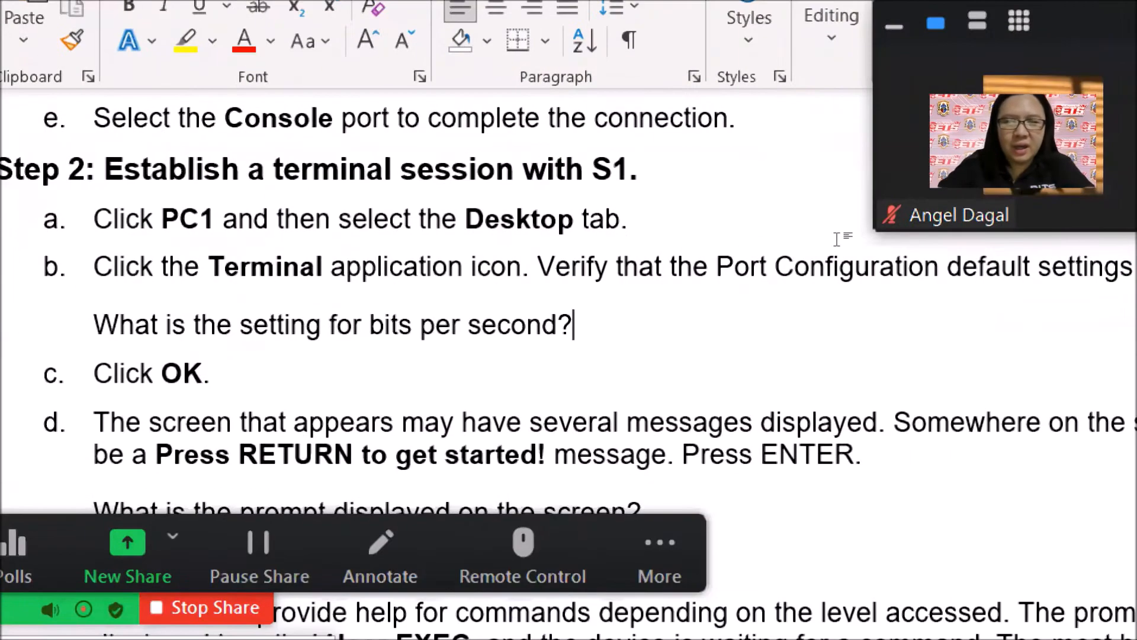
{"action": "type", "text": "it's "}
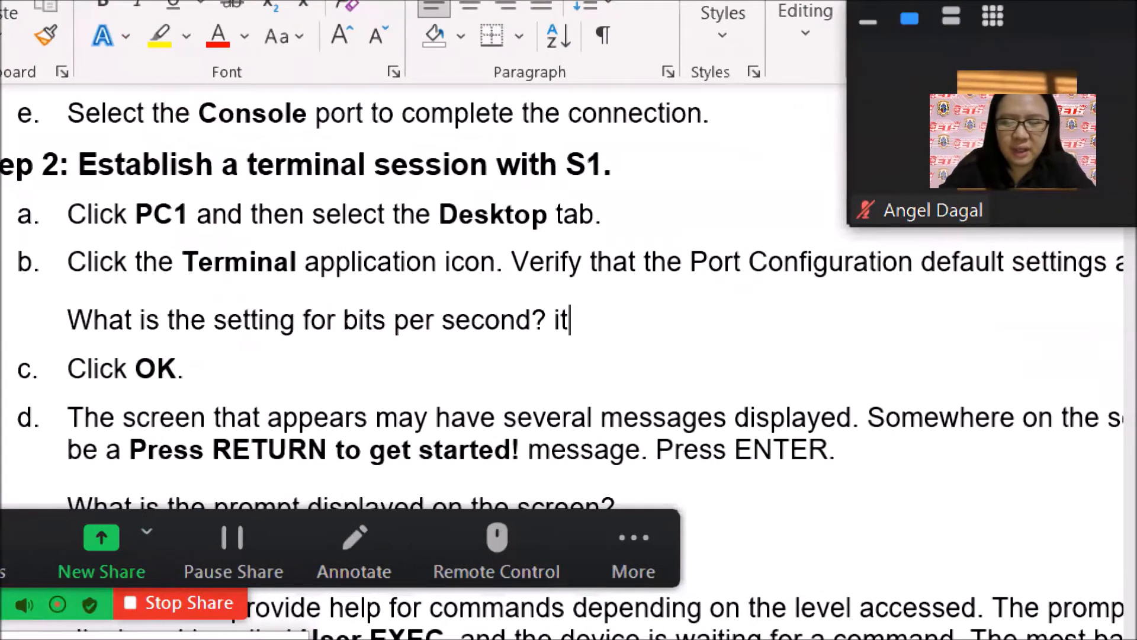
{"action": "type", "text": "9600"}
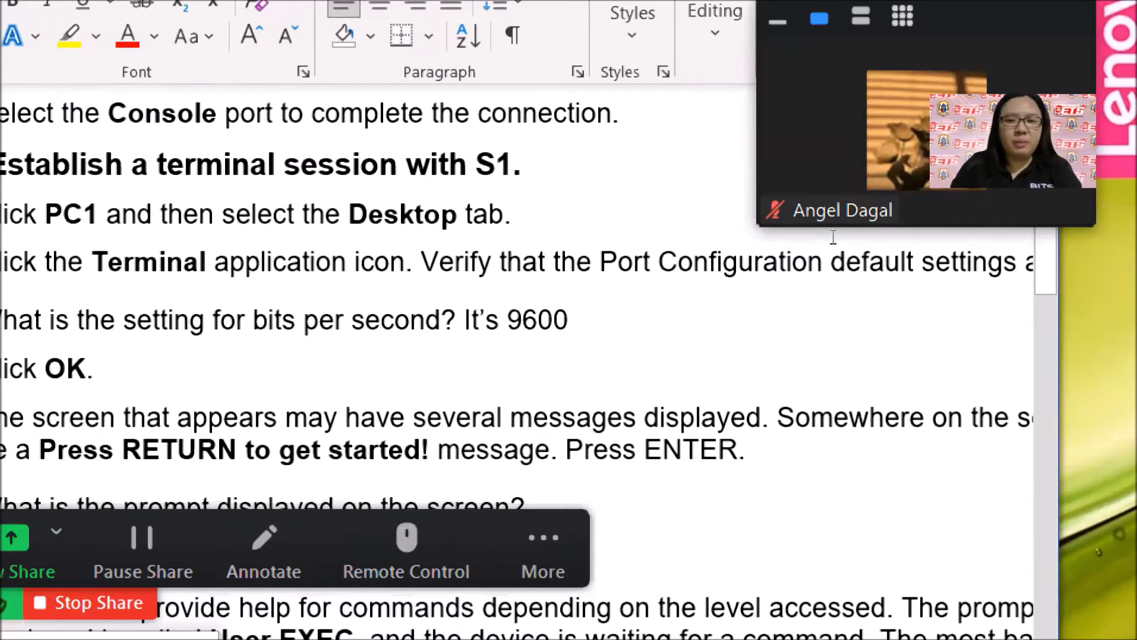
- Format the "It's 9600" answer in the standard blue font color and bold
{"action": "key", "text": "shift+Left"}
{"action": "key", "text": "shift+Left"}
{"action": "key", "text": "shift+Left"}
{"action": "key", "text": "shift+Left"}
{"action": "key", "text": "shift+Left"}
{"action": "key", "text": "shift+Left"}
{"action": "key", "text": "shift+Left"}
{"action": "key", "text": "shift+Left"}
{"action": "key", "text": "shift+Left"}
{"action": "key", "text": "shift+Left"}
{"action": "key", "text": "shift+Left"}
{"action": "key", "text": "shift+Left"}
{"action": "key", "text": "shift+Left"}
{"action": "key", "text": "shift+Left"}
{"action": "key", "text": "shift+Left"}
{"action": "key", "text": "shift+Left"}
{"action": "key", "text": "shift+Left"}
{"action": "key", "text": "shift+Right"}
{"action": "key", "text": "shift+Right"}
{"action": "key", "text": "shift+Right"}
{"action": "key", "text": "shift+Right"}
{"action": "key", "text": "shift+Right"}
{"action": "key", "text": "shift+Right"}
{"action": "key", "text": "shift+Right"}
{"action": "key", "text": "shift+Right"}
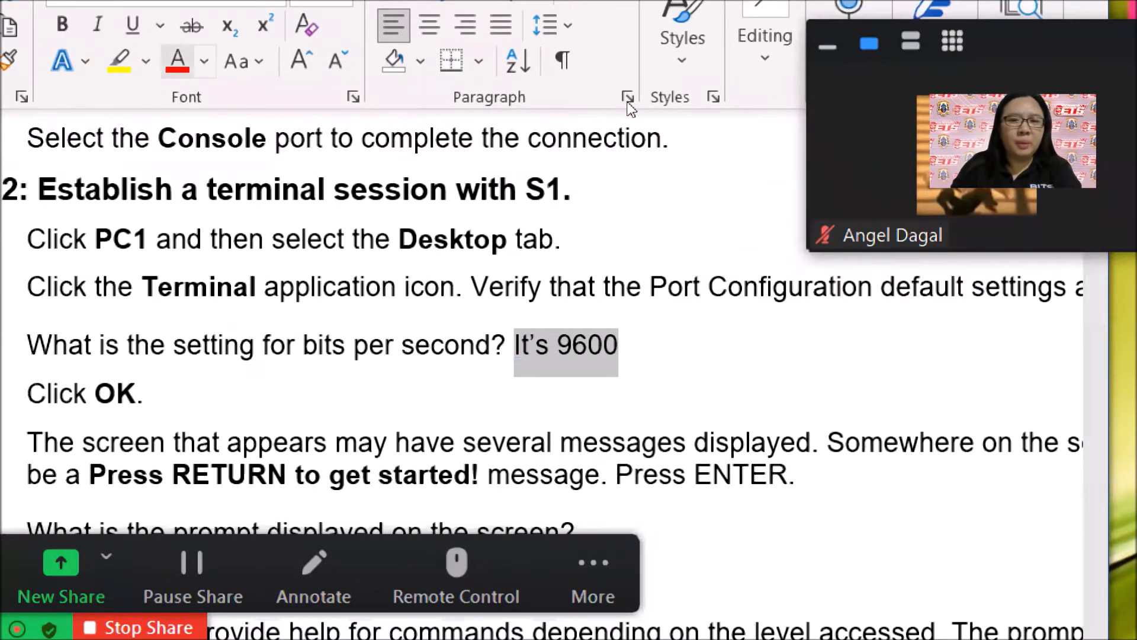
{"action": "left_click", "coordinate": [154, 37]}
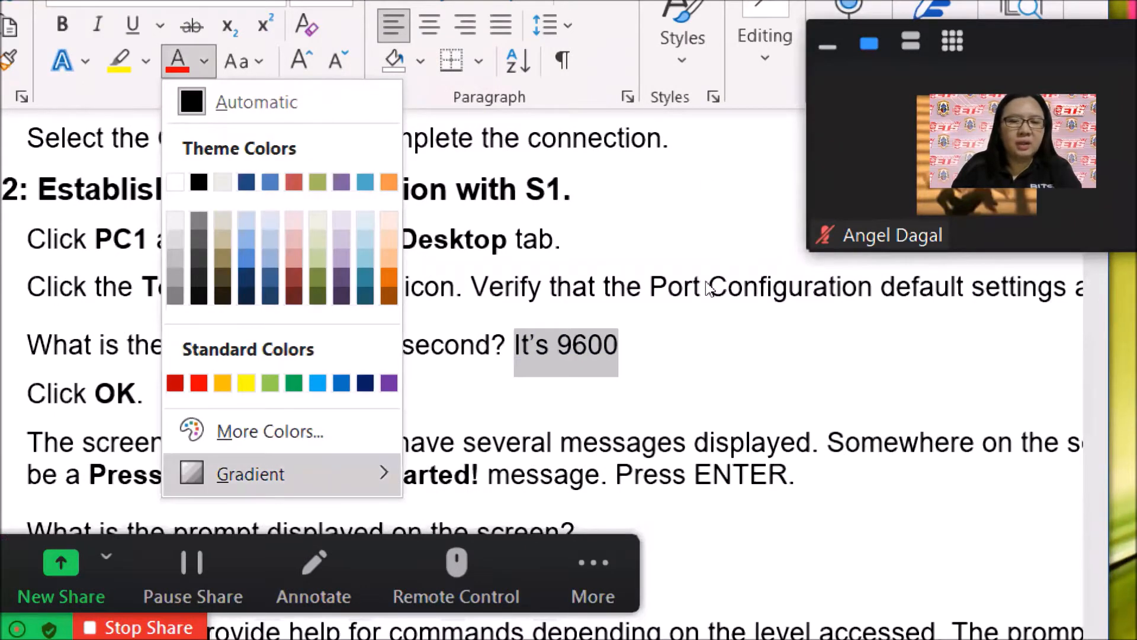
{"action": "left_click", "coordinate": [365, 383]}
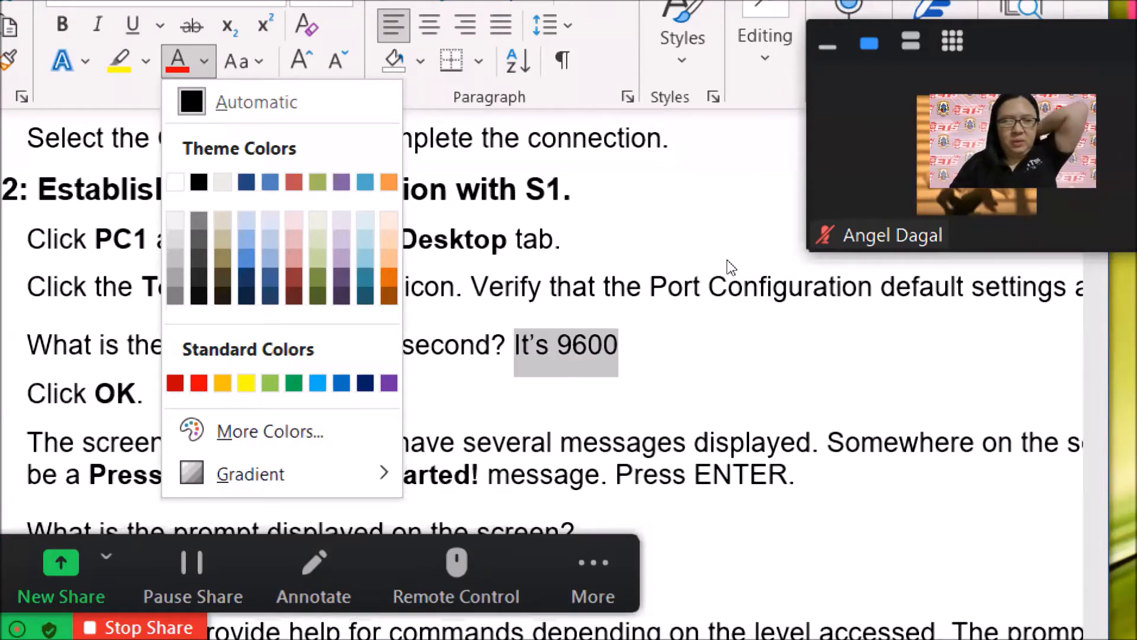
{"action": "left_click", "coordinate": [342, 384]}
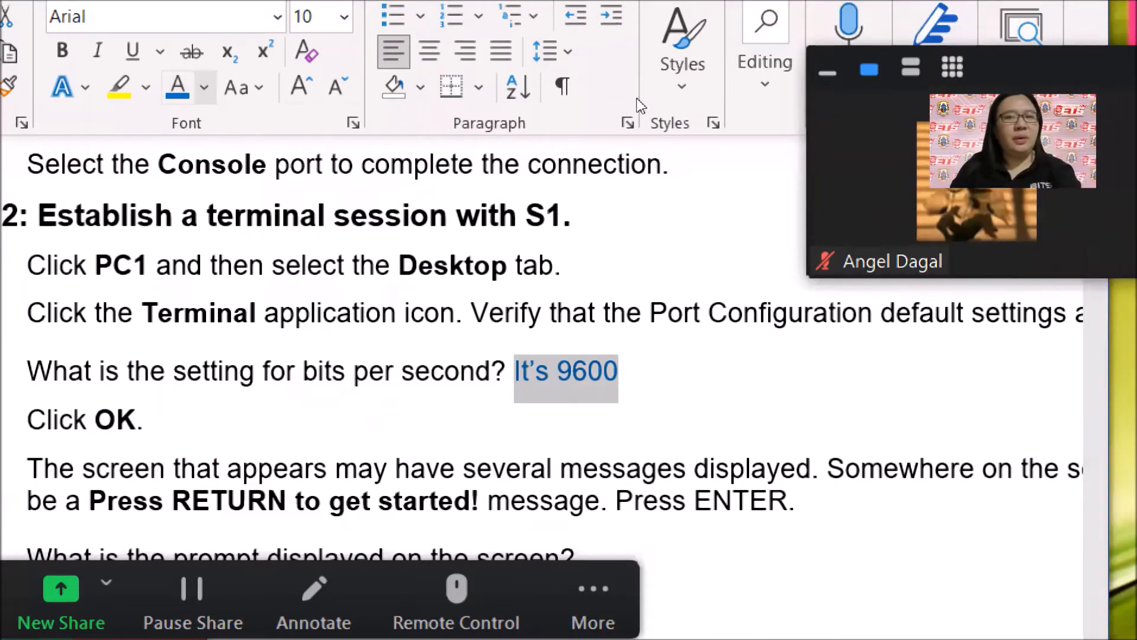
{"action": "left_click", "coordinate": [204, 60]}
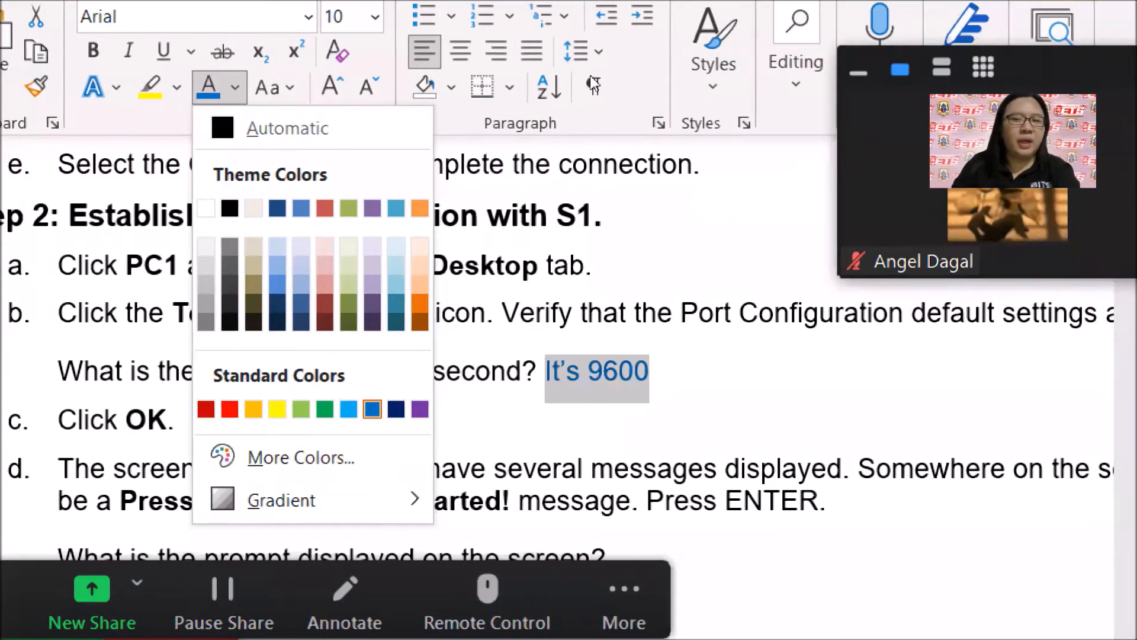
{"action": "key", "text": "ctrl+b"}
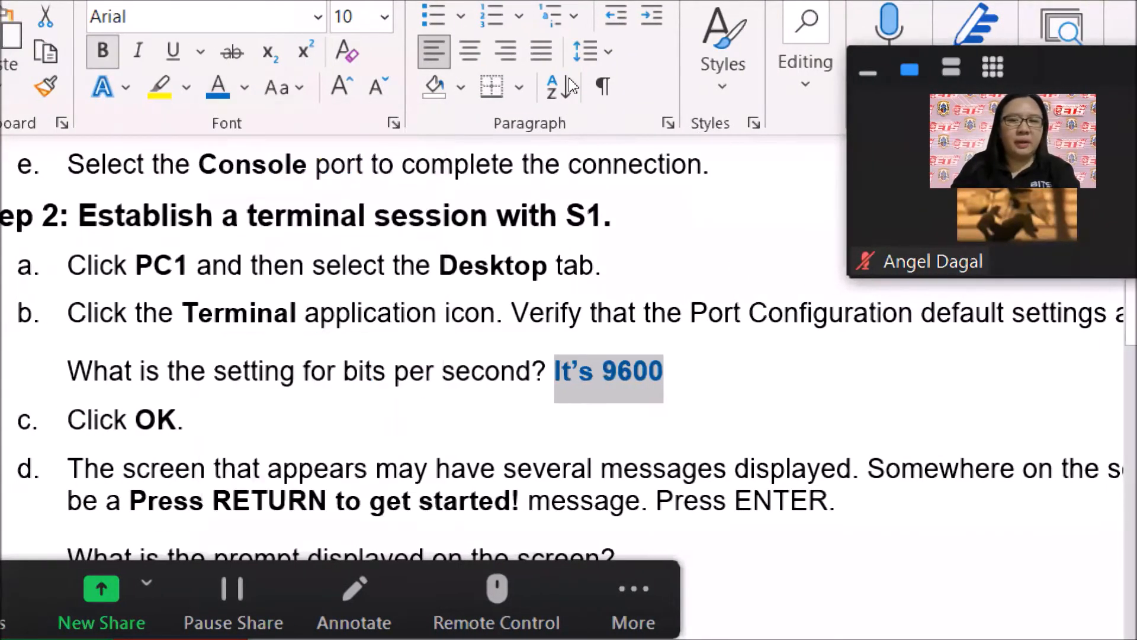
{"action": "left_click", "coordinate": [886, 243]}
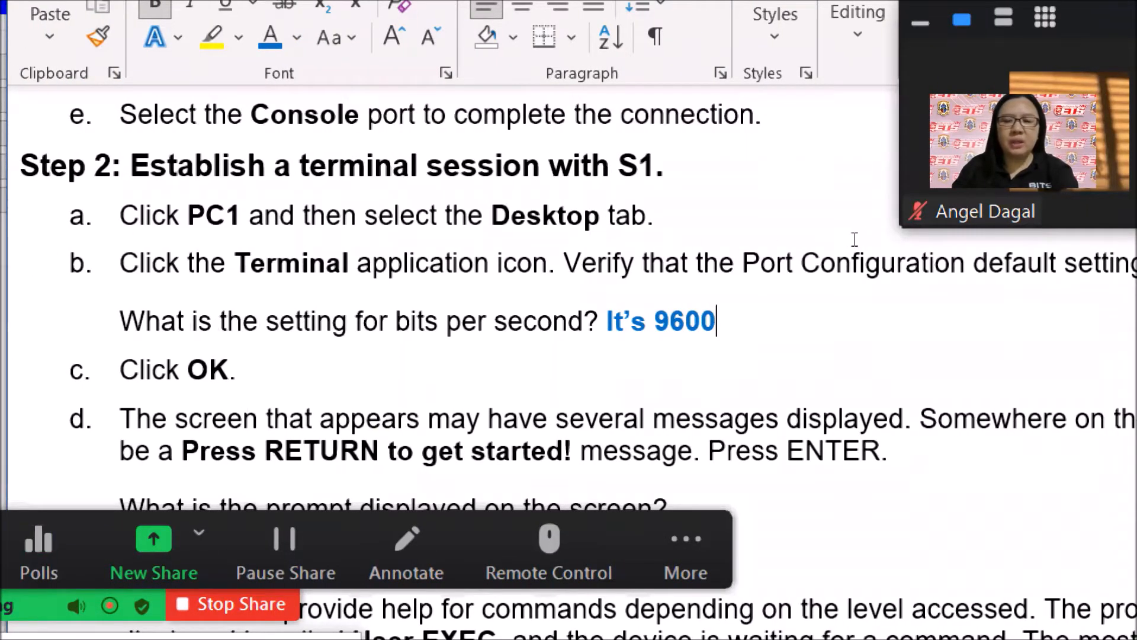
{"action": "key", "text": "shift+Left"}
{"action": "key", "text": "shift+Left"}
{"action": "key", "text": "shift+Left"}
{"action": "key", "text": "shift+Left"}
{"action": "key", "text": "shift+Left"}
{"action": "key", "text": "shift+Left"}
{"action": "key", "text": "shift+Left"}
{"action": "key", "text": "shift+Left"}
{"action": "key", "text": "shift+Left"}
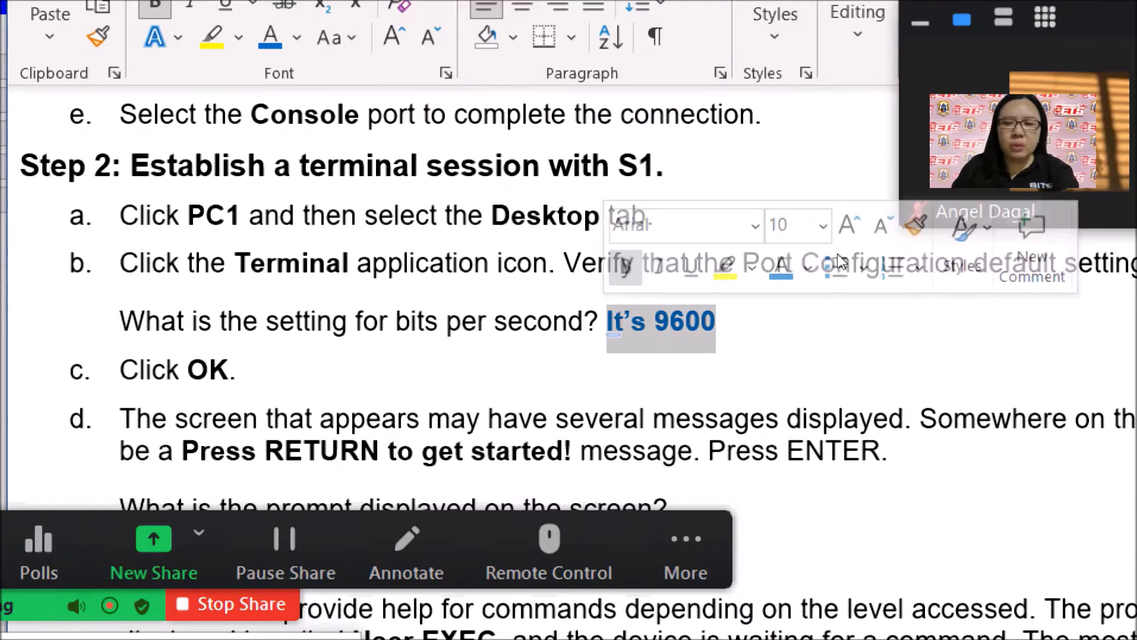
{"action": "left_click", "coordinate": [702, 323]}
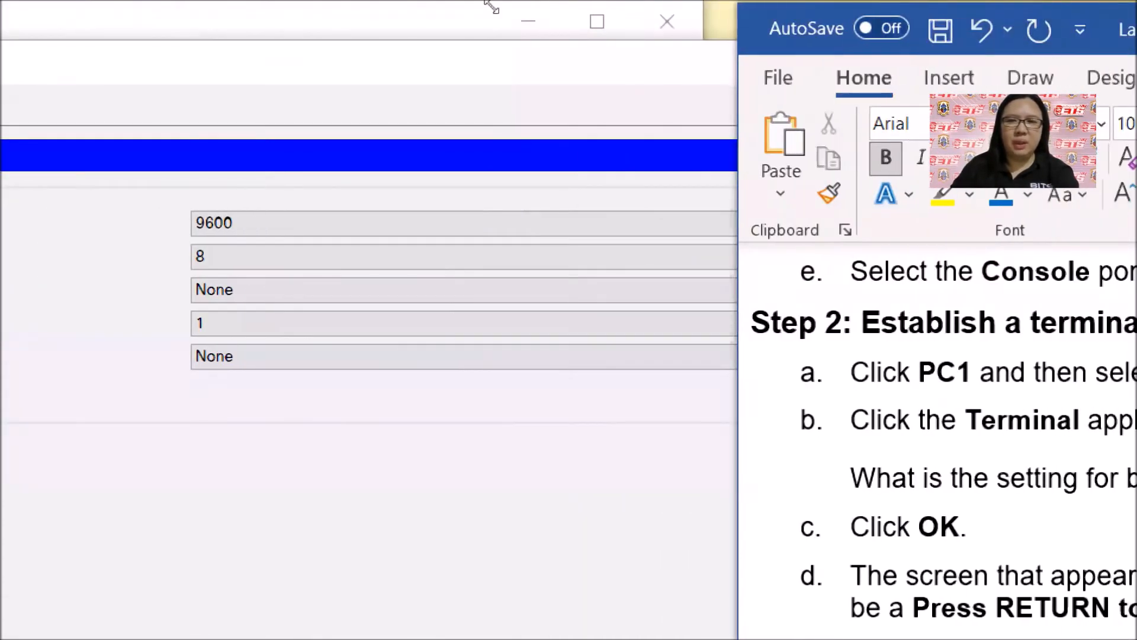
- Minimize the main Packet Tracer window, bring PC1's window forward, and accept the default port configuration to open the terminal session
{"action": "left_click", "coordinate": [527, 21]}
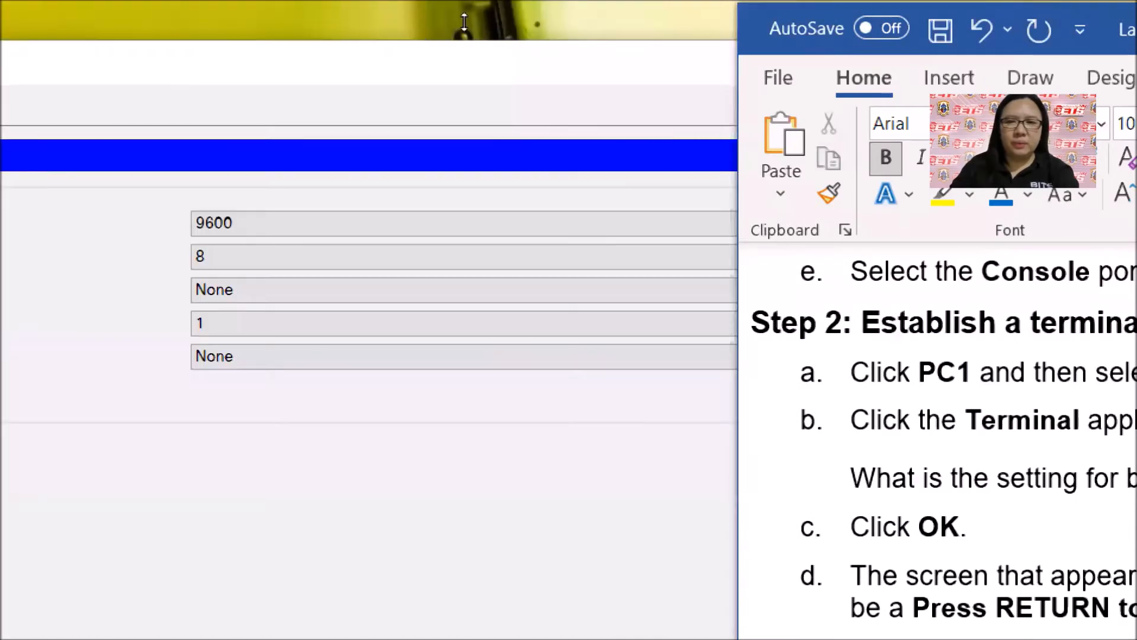
{"action": "left_click", "coordinate": [454, 48]}
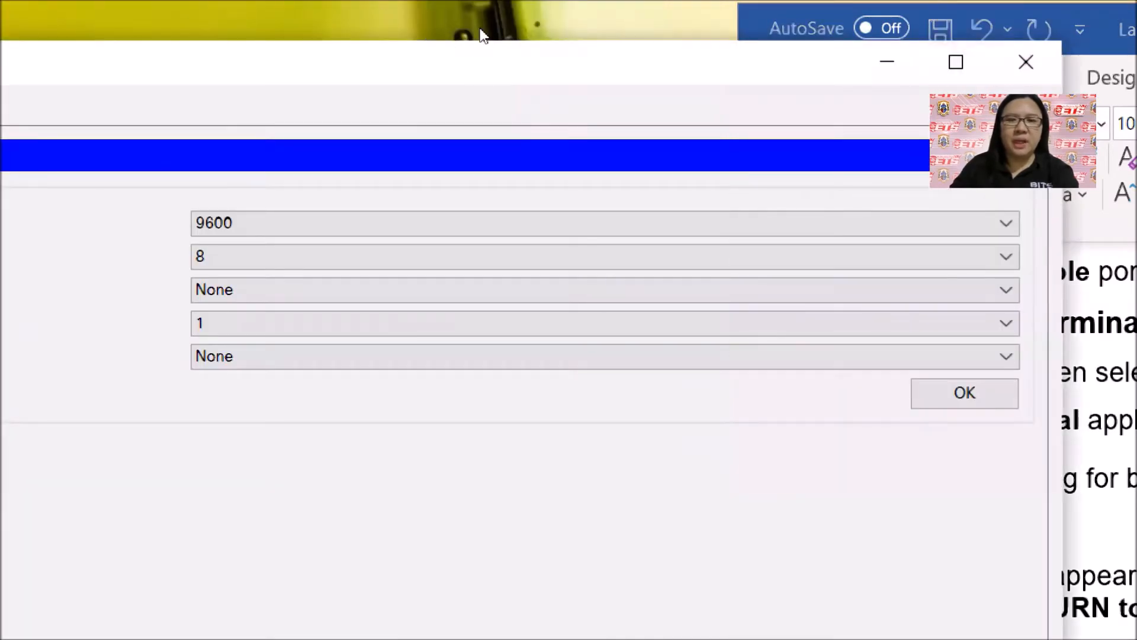
{"action": "left_click_drag", "start_coordinate": [479, 28], "coordinate": [540, 20]}
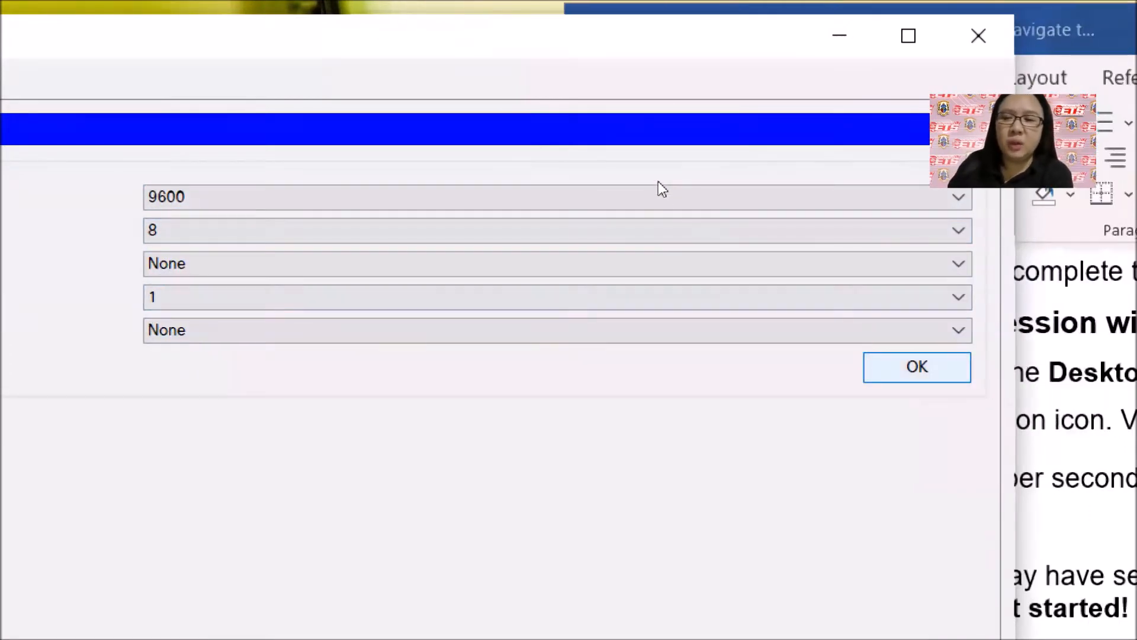
{"action": "left_click", "coordinate": [918, 367]}
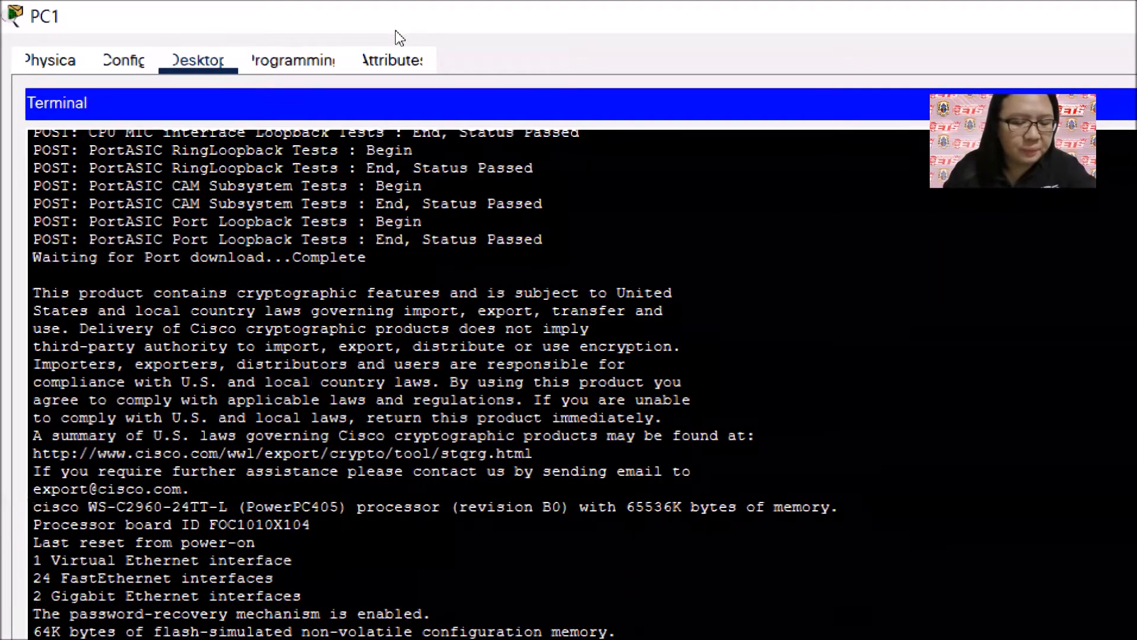
- Reduce the screen magnification to 100% and restore PC1's window from full screen so the Word document shows beside it
{"action": "key", "text": "alt+Tab"}
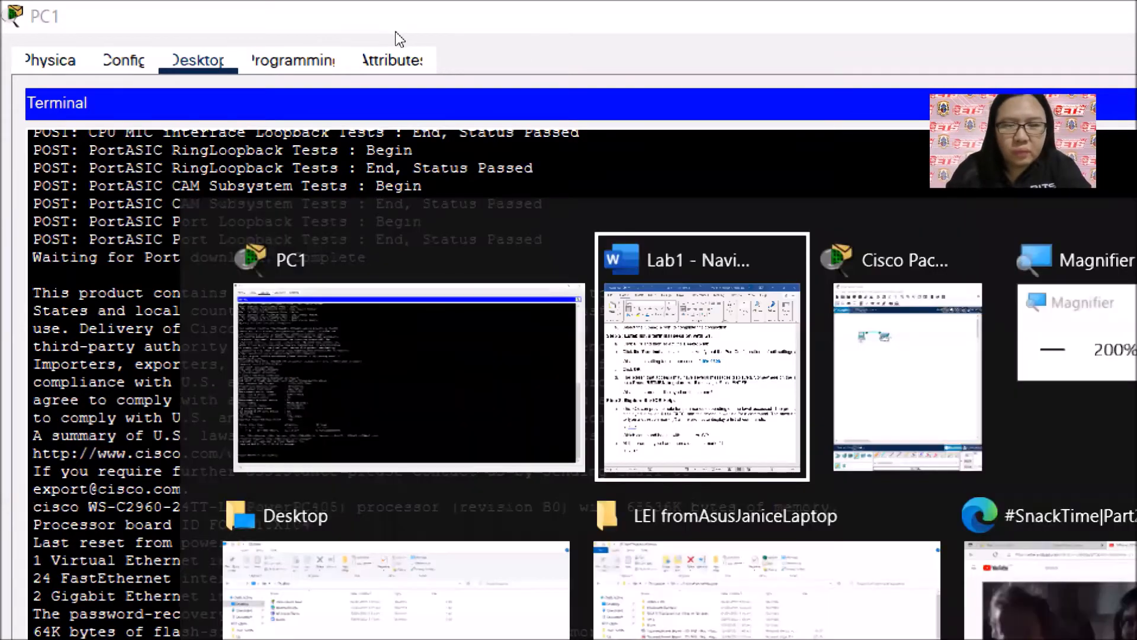
{"action": "key", "text": "alt+Tab"}
{"action": "key", "text": "alt+Tab"}
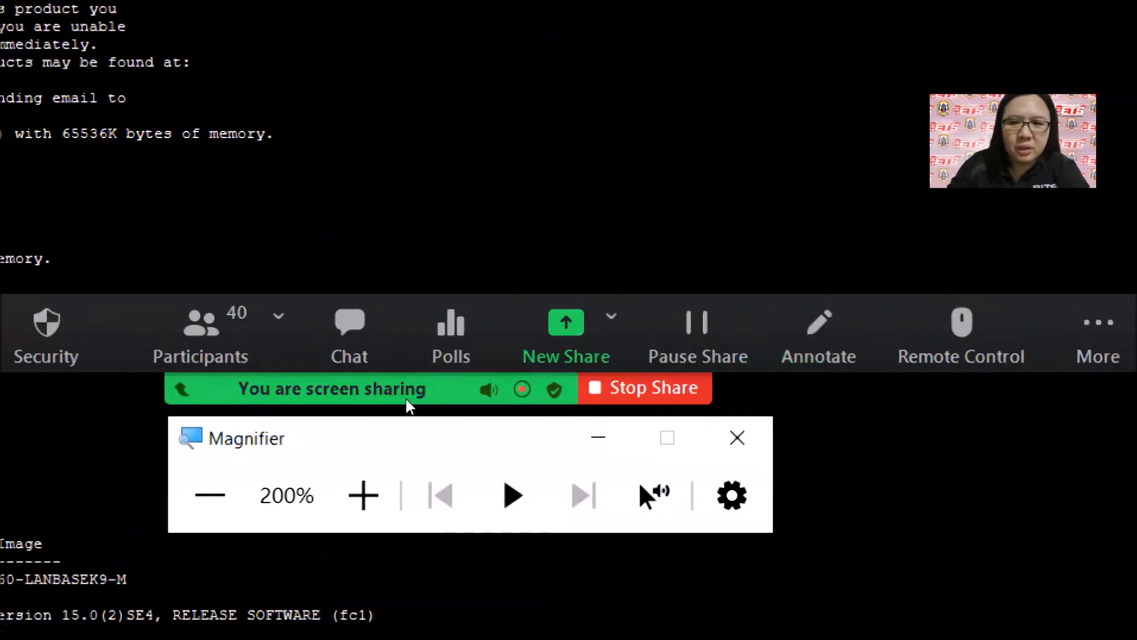
{"action": "left_click", "coordinate": [248, 496]}
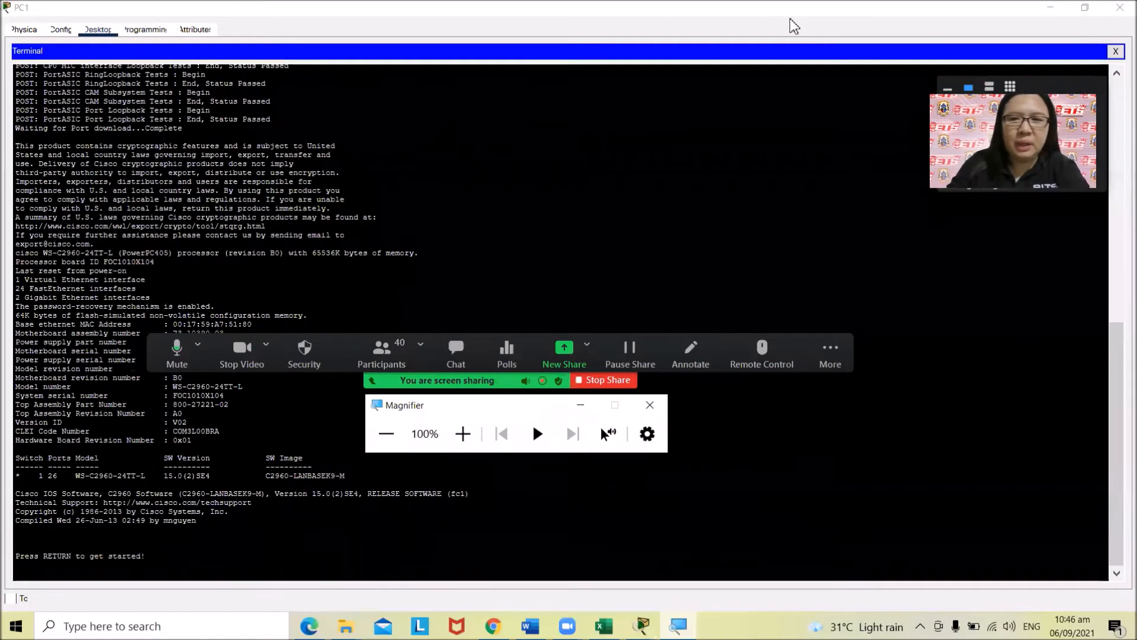
{"action": "scroll", "coordinate": [501, 240], "scroll_direction": "up", "scroll_amount": 13}
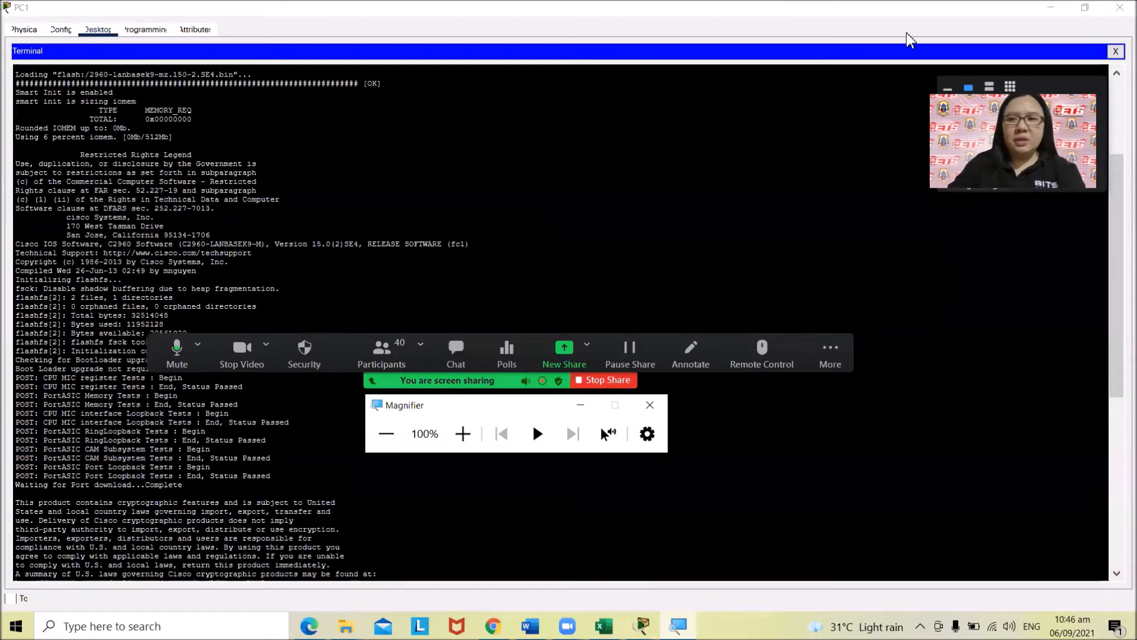
{"action": "left_click", "coordinate": [569, 33]}
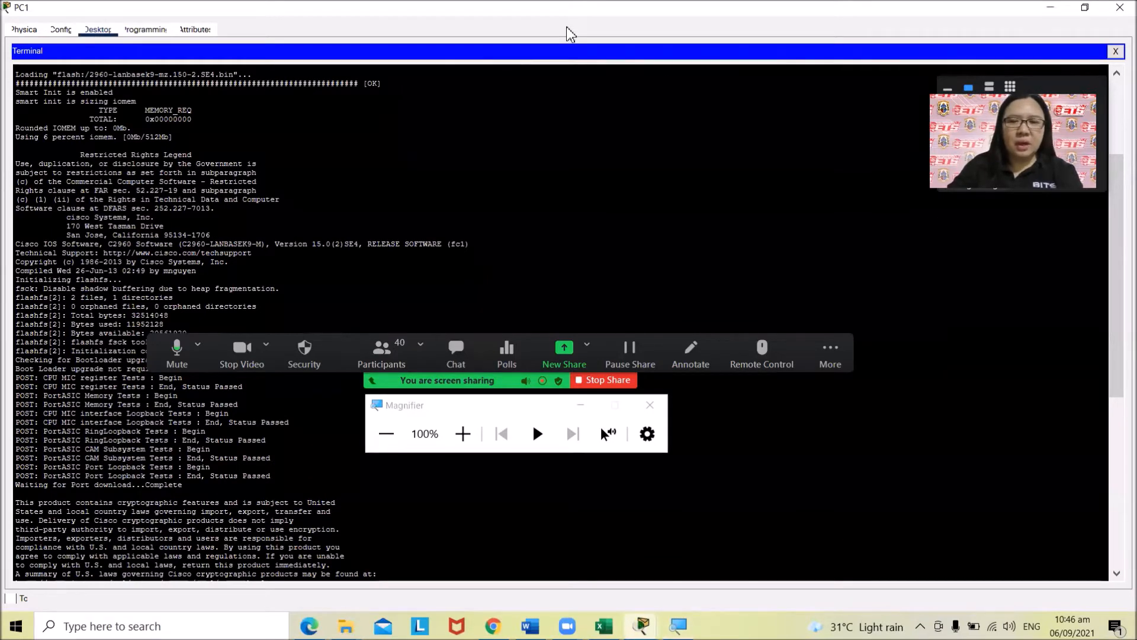
{"action": "double_click", "coordinate": [544, 13]}
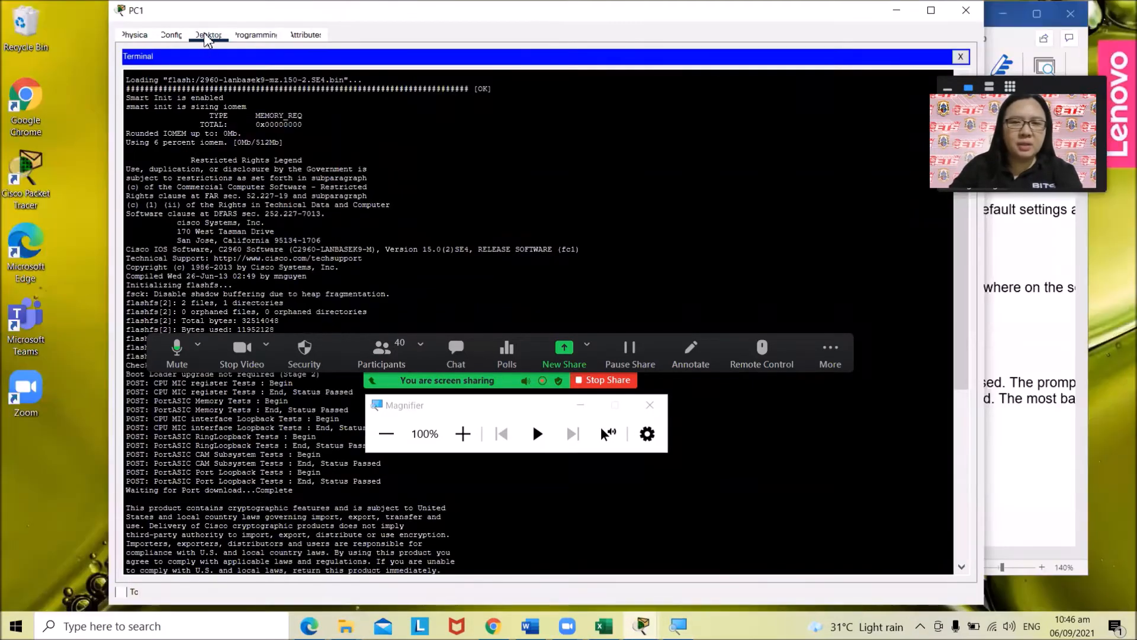
{"action": "left_click_drag", "start_coordinate": [230, 12], "coordinate": [259, 16]}
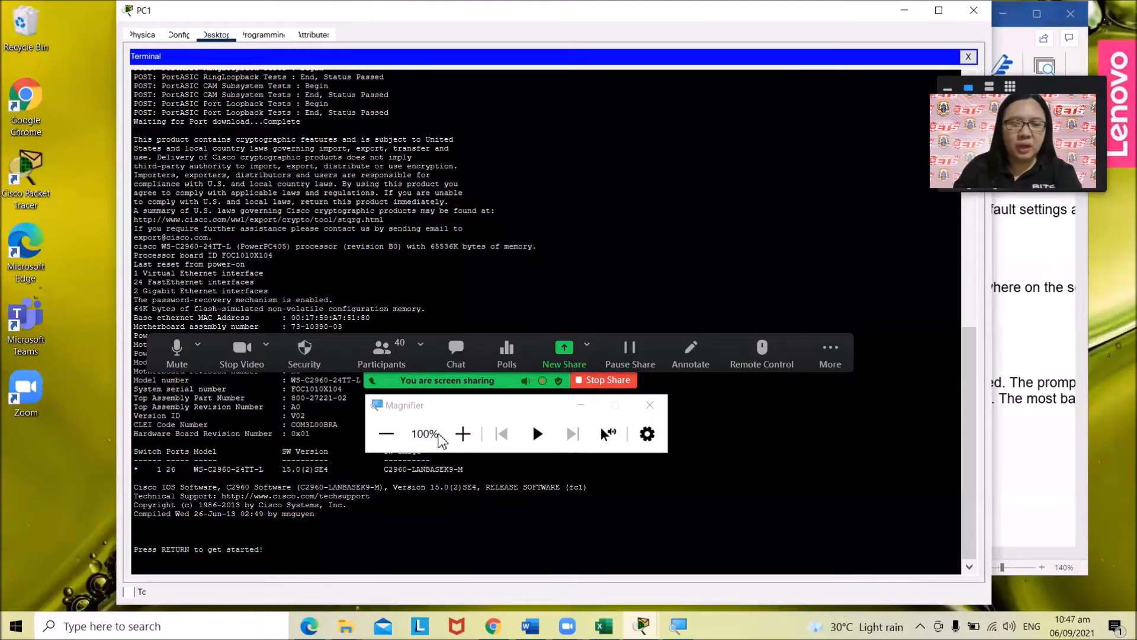
- Increase the magnification to 200%, start the switch session in PC1's terminal, and highlight its command prompt
{"action": "left_click", "coordinate": [462, 433]}
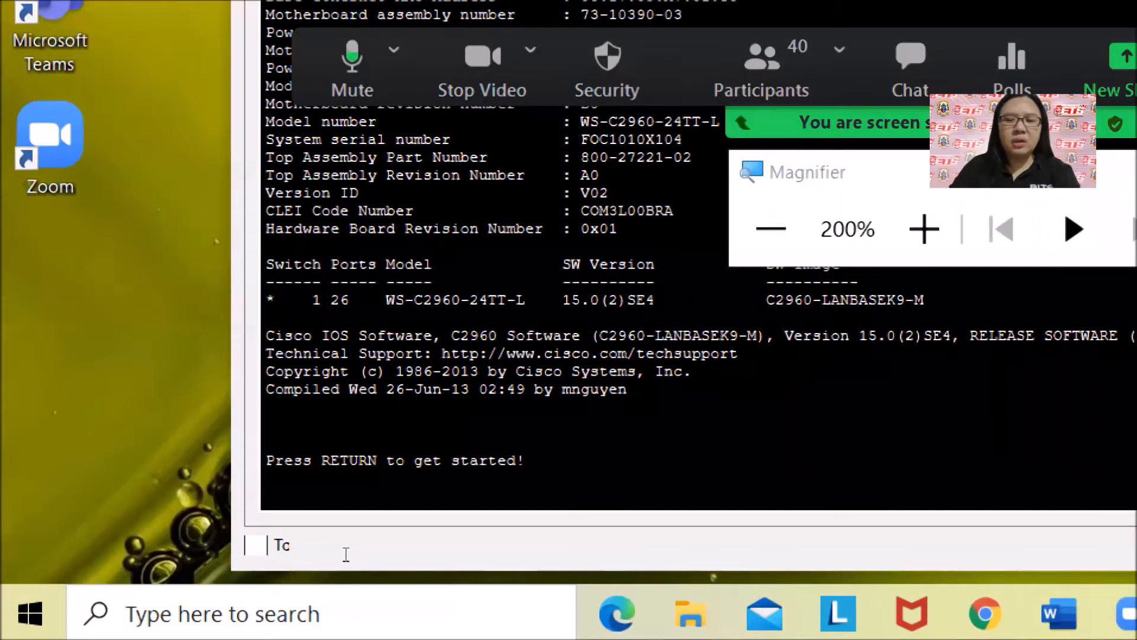
{"action": "key", "text": "Return"}
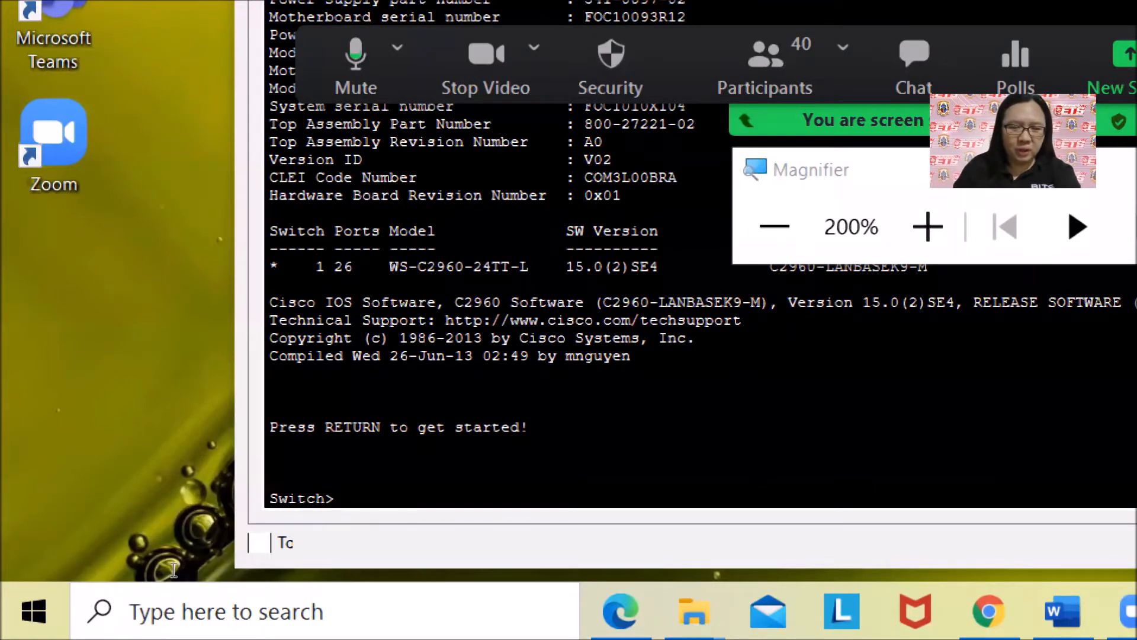
{"action": "left_click_drag", "start_coordinate": [336, 499], "coordinate": [270, 500]}
{"action": "left_click", "coordinate": [342, 500]}
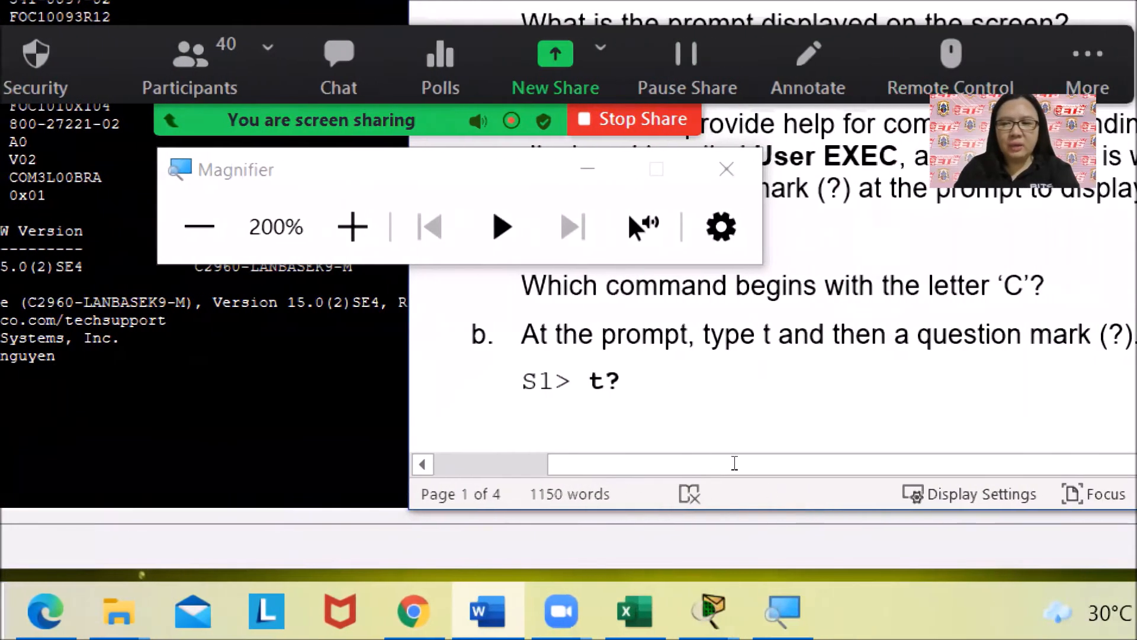
- Switch to the Word lab document and answer the Step 2 question about the displayed prompt with "Switch>"
{"action": "scroll", "coordinate": [694, 469], "scroll_direction": "up", "scroll_amount": 10}
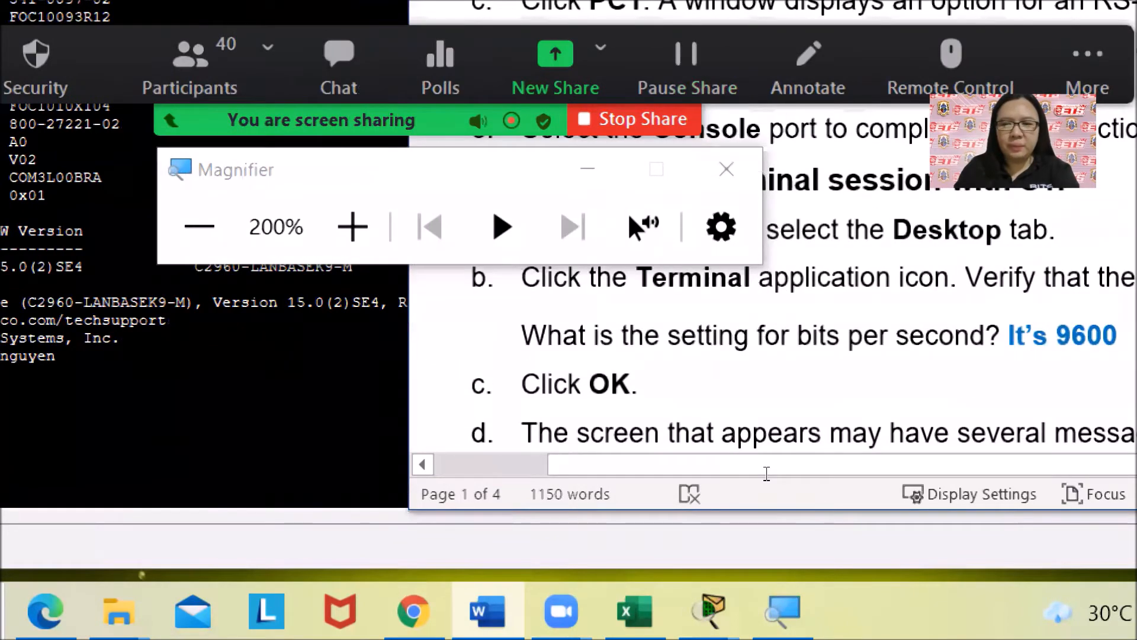
{"action": "scroll", "coordinate": [764, 472], "scroll_direction": "down", "scroll_amount": 2}
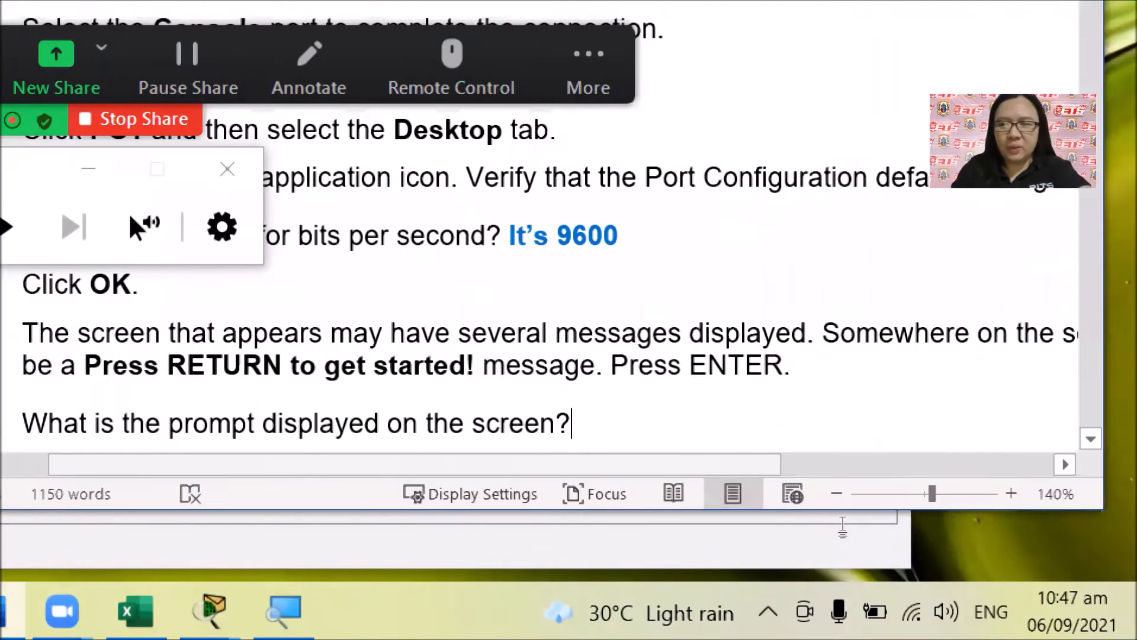
{"action": "type", "text": "Swit"}
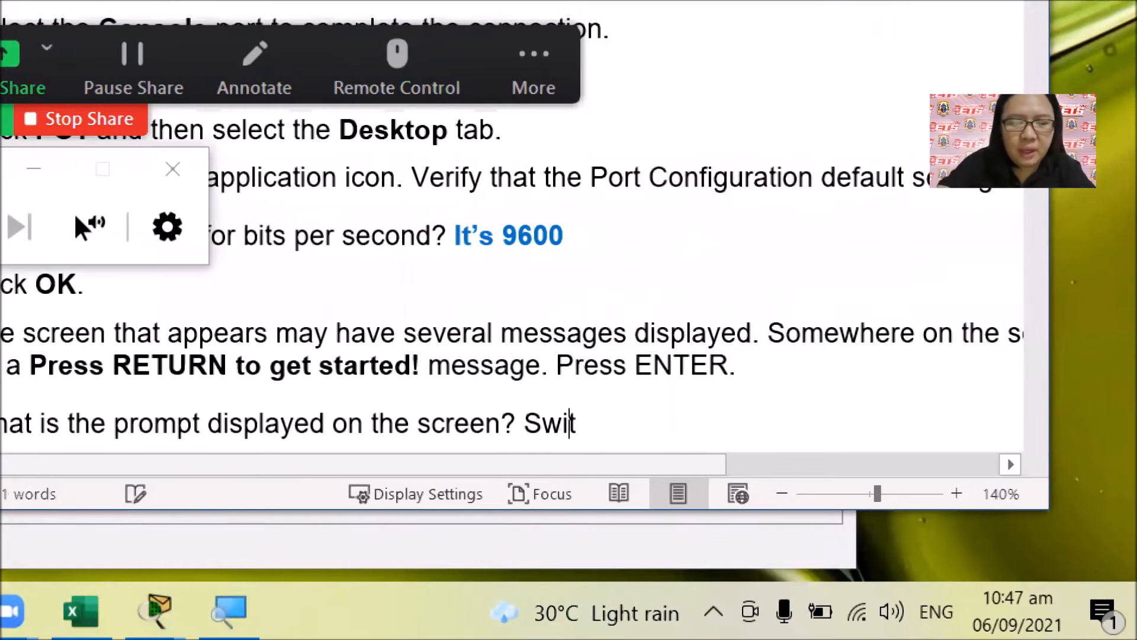
{"action": "type", "text": "ch>"}
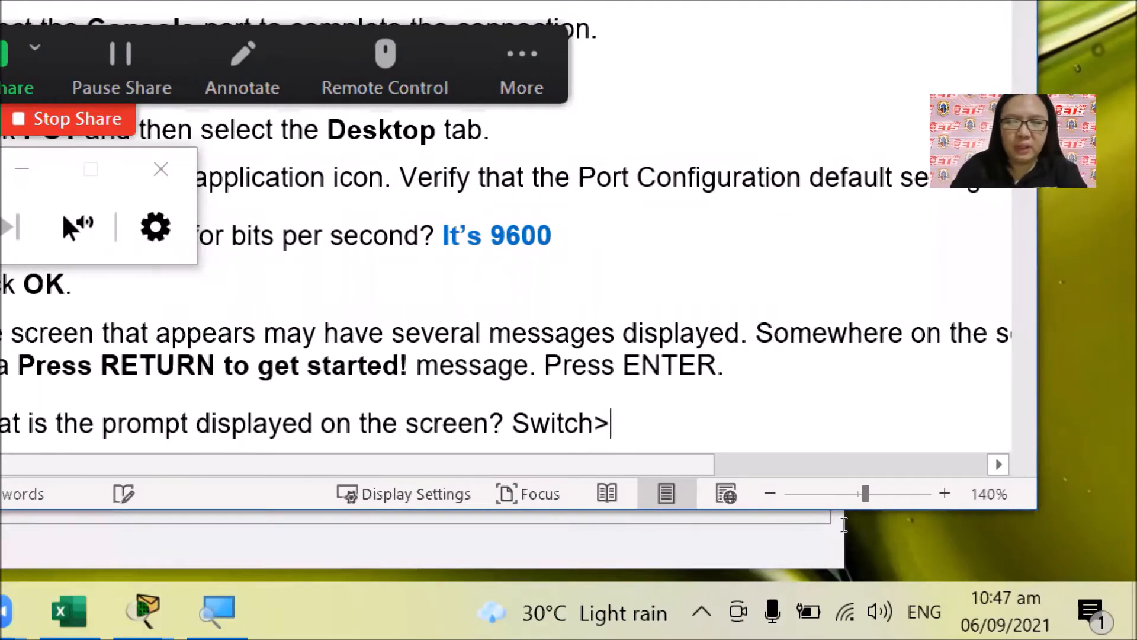
- Format the "Switch>" answer in bold with the blue font color
{"action": "key", "text": "ctrl+shift+Left"}
{"action": "key", "text": "ctrl+shift+Left"}
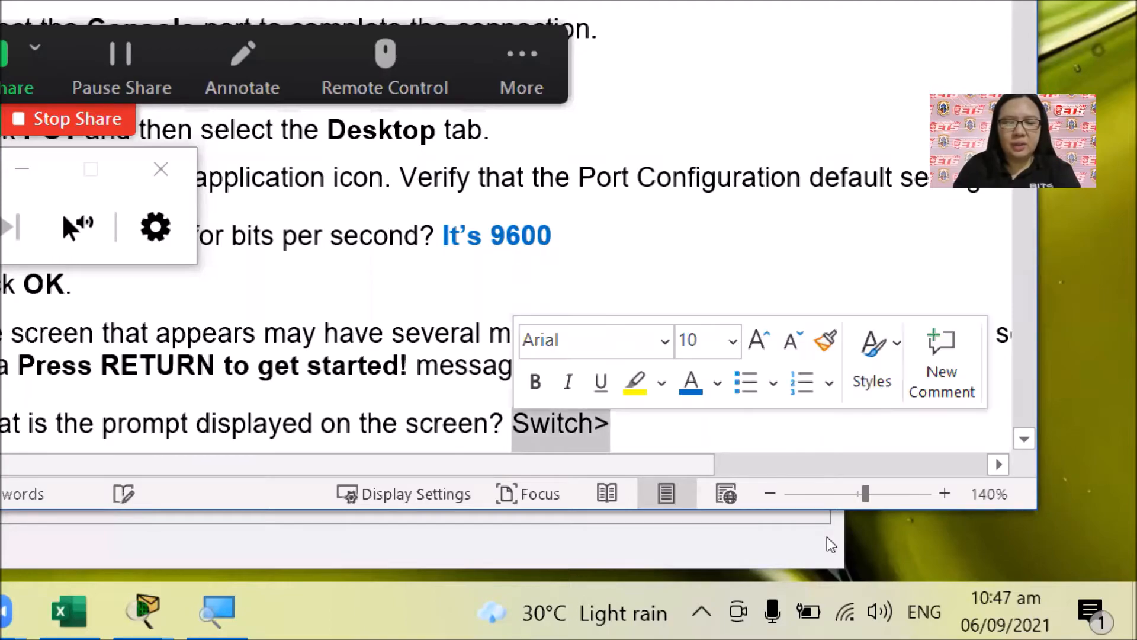
{"action": "key", "text": "ctrl+b"}
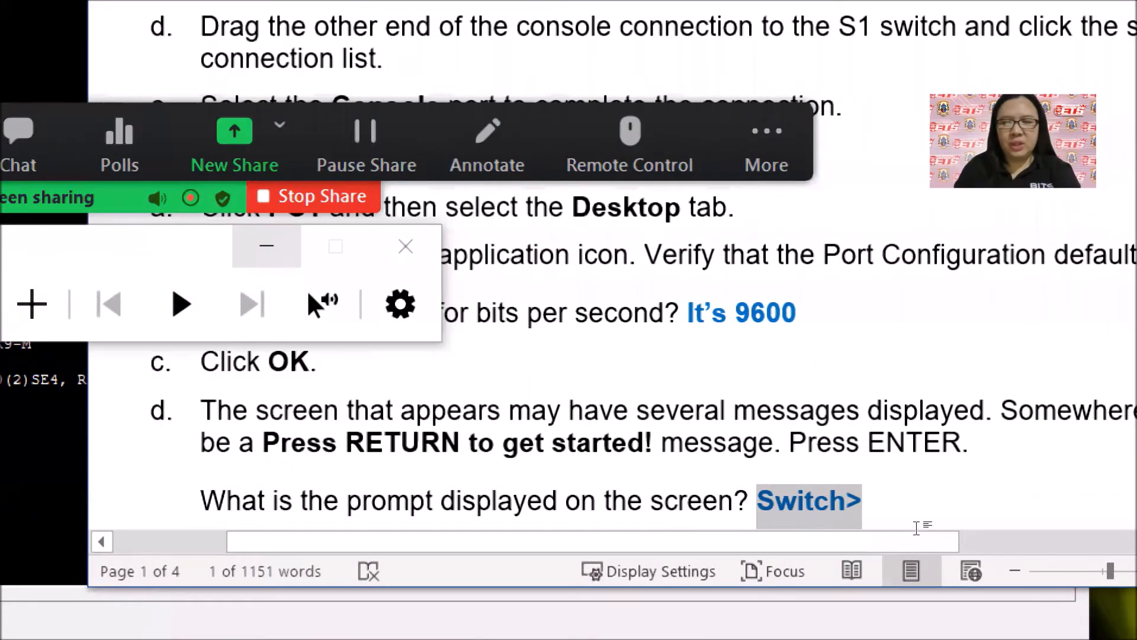
{"action": "left_click", "coordinate": [921, 517]}
- Read the Step 3 instructions on exploring the IOS Help in the lab document
{"action": "scroll", "coordinate": [921, 516], "scroll_direction": "down", "scroll_amount": 1}
{"action": "scroll", "coordinate": [923, 513], "scroll_direction": "down", "scroll_amount": 1}
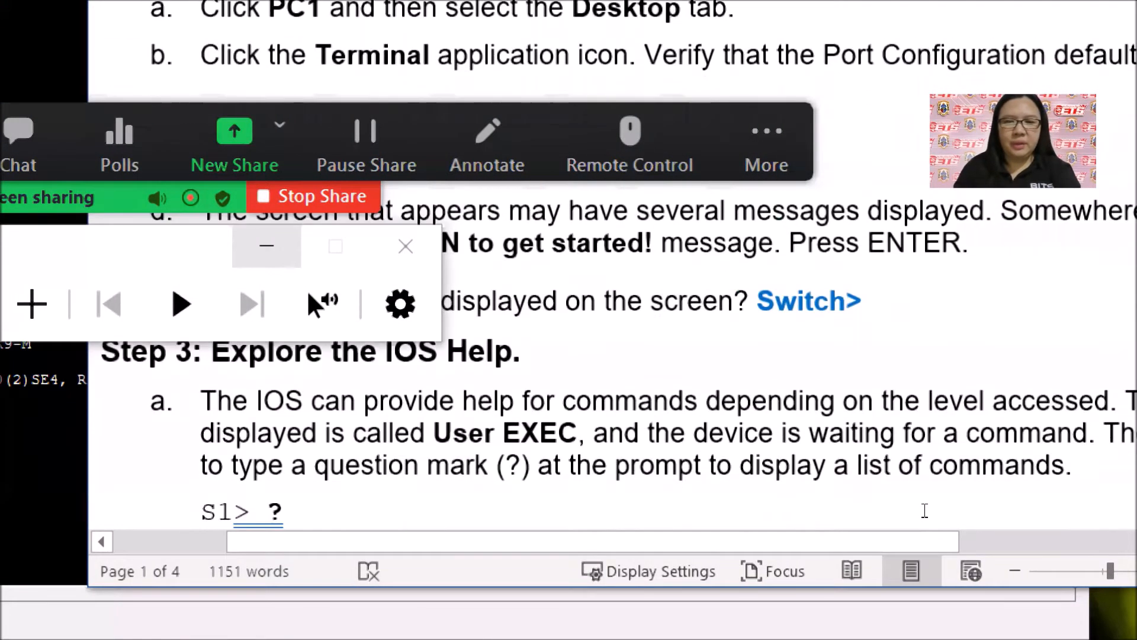
{"action": "scroll", "coordinate": [924, 511], "scroll_direction": "up", "scroll_amount": 2}
{"action": "scroll", "coordinate": [924, 510], "scroll_direction": "down", "scroll_amount": 2}
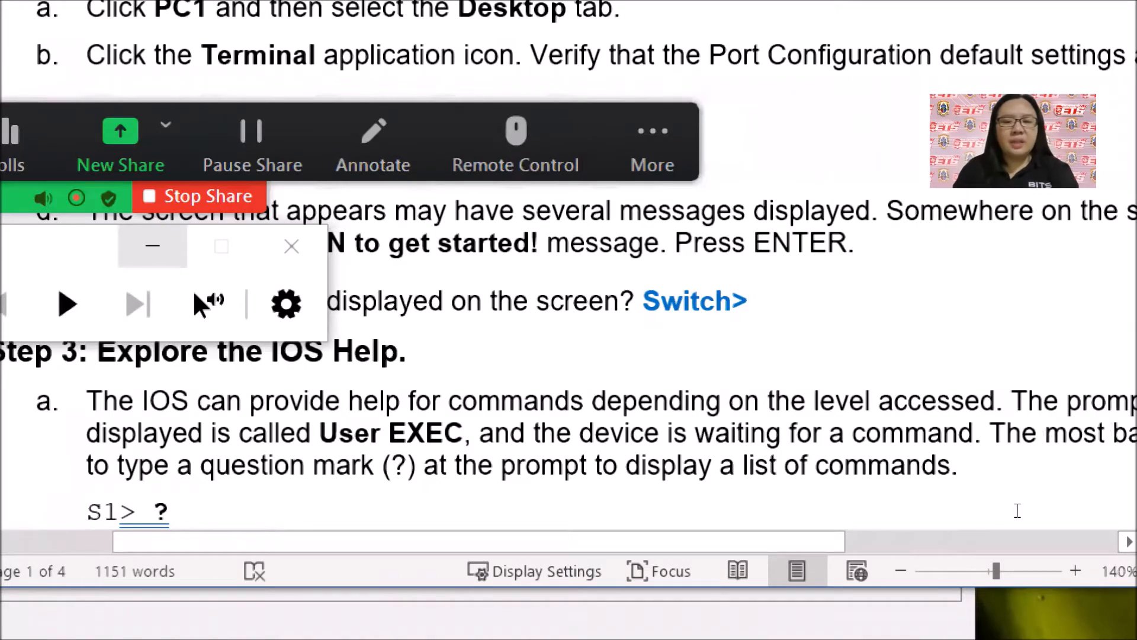
{"action": "mouse_move", "coordinate": [892, 549]}
{"action": "left_mouse_down"}
{"action": "mouse_move", "coordinate": [1006, 545]}
{"action": "mouse_move", "coordinate": [901, 559]}
{"action": "left_mouse_up"}
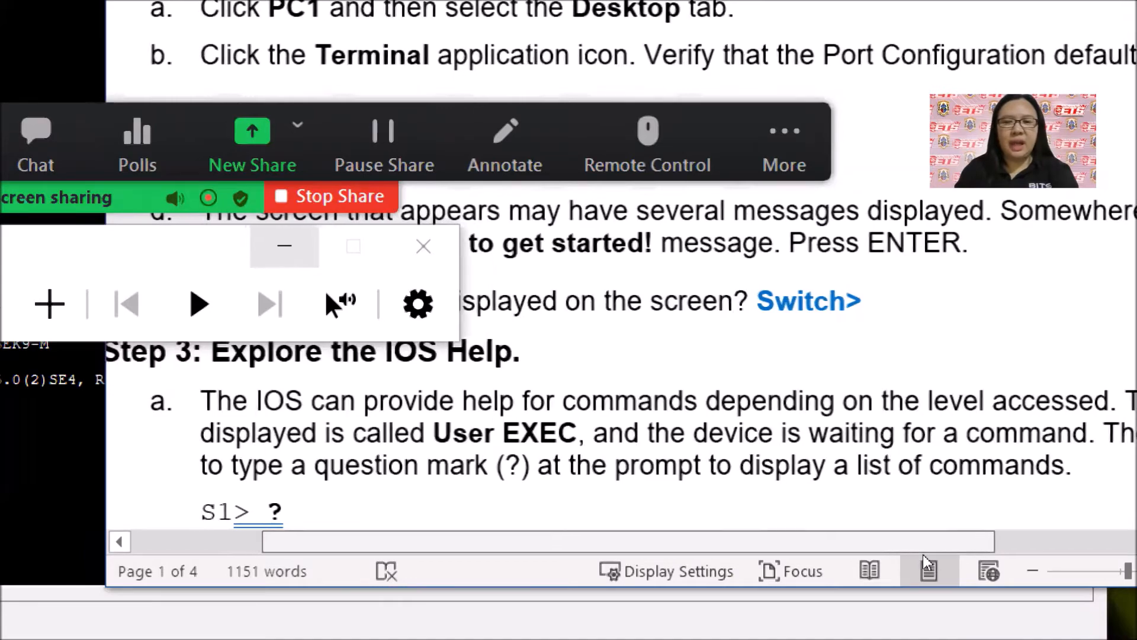
{"action": "scroll", "coordinate": [964, 540], "scroll_direction": "right", "scroll_amount": 5}
{"action": "scroll", "coordinate": [972, 558], "scroll_direction": "right", "scroll_amount": 5}
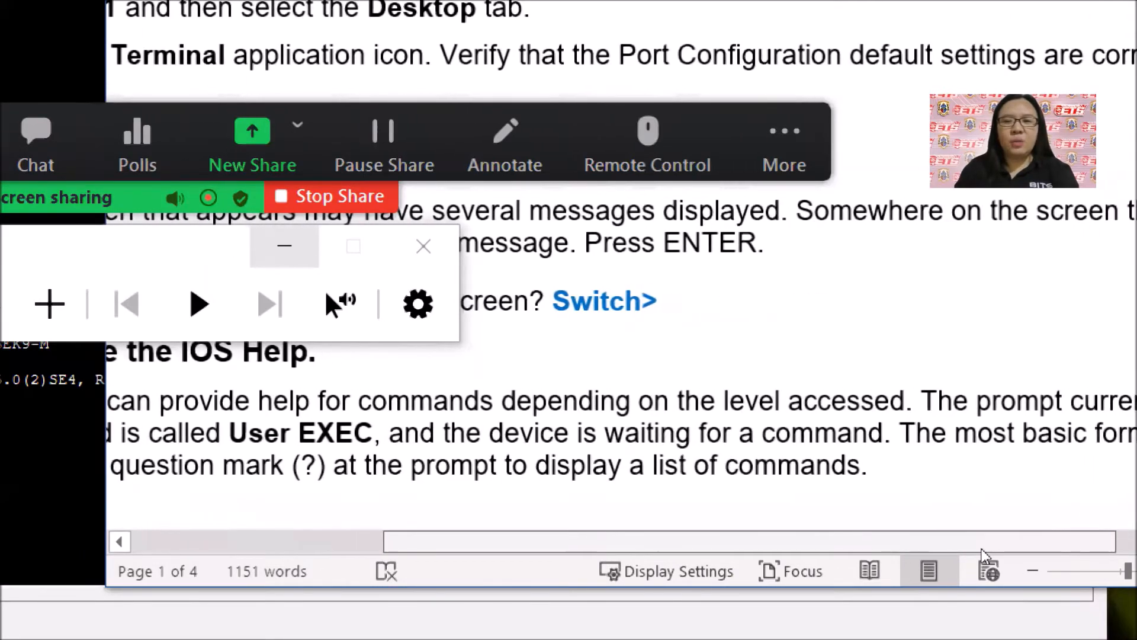
{"action": "left_click_drag", "start_coordinate": [1015, 549], "coordinate": [919, 557]}
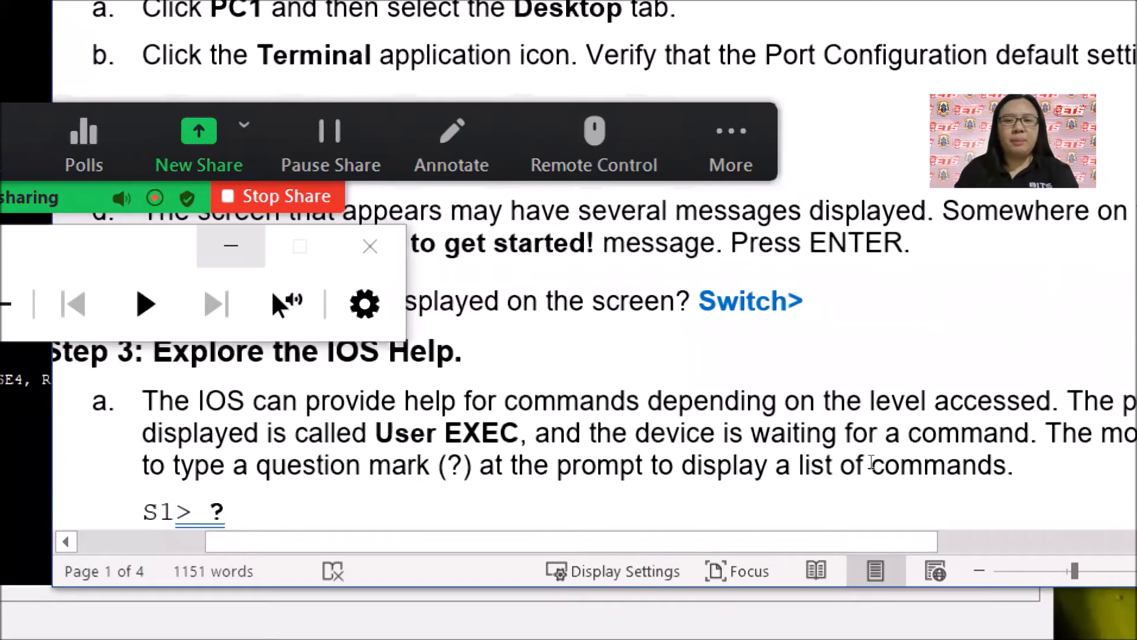
{"action": "scroll", "coordinate": [874, 471], "scroll_direction": "down", "scroll_amount": 2}
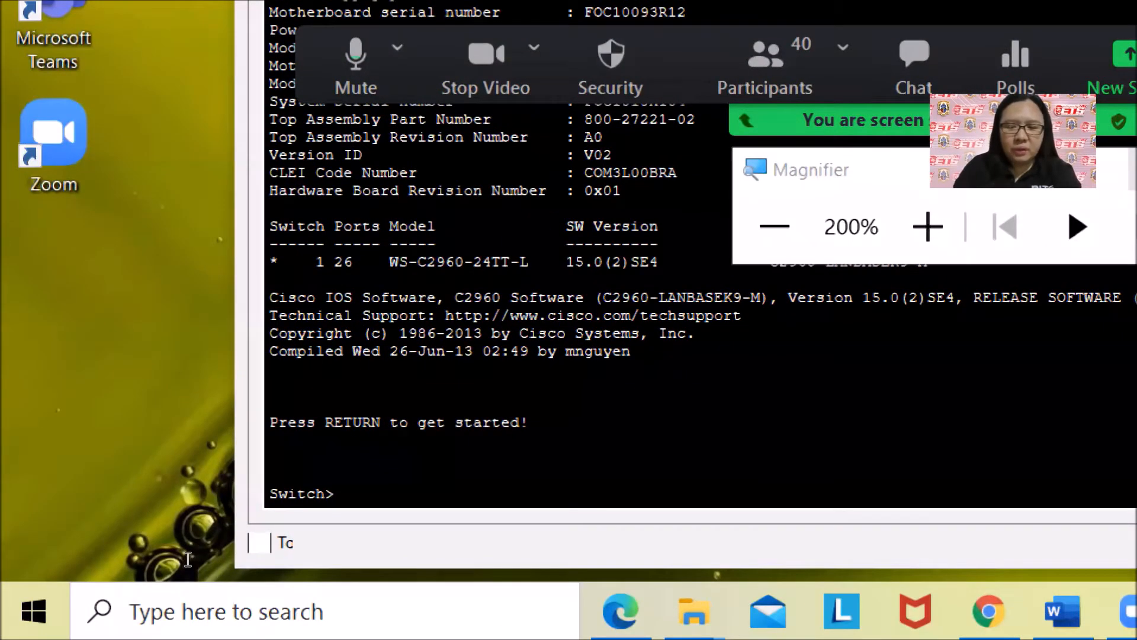
- In PC1's terminal, enter ? at the Switch> prompt to list the User EXEC commands and highlight the list
{"action": "type", "text": "?"}
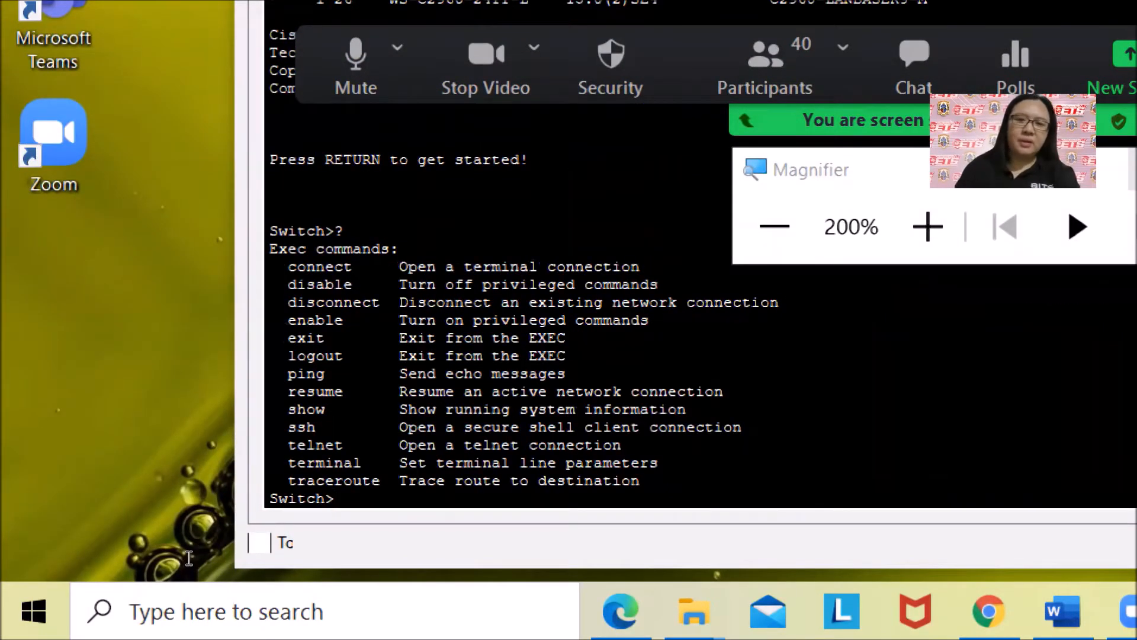
{"action": "mouse_move", "coordinate": [136, 433]}
{"action": "left_mouse_down"}
{"action": "mouse_move", "coordinate": [308, 507]}
{"action": "mouse_move", "coordinate": [351, 562]}
{"action": "left_mouse_up"}
{"action": "left_click", "coordinate": [378, 539]}
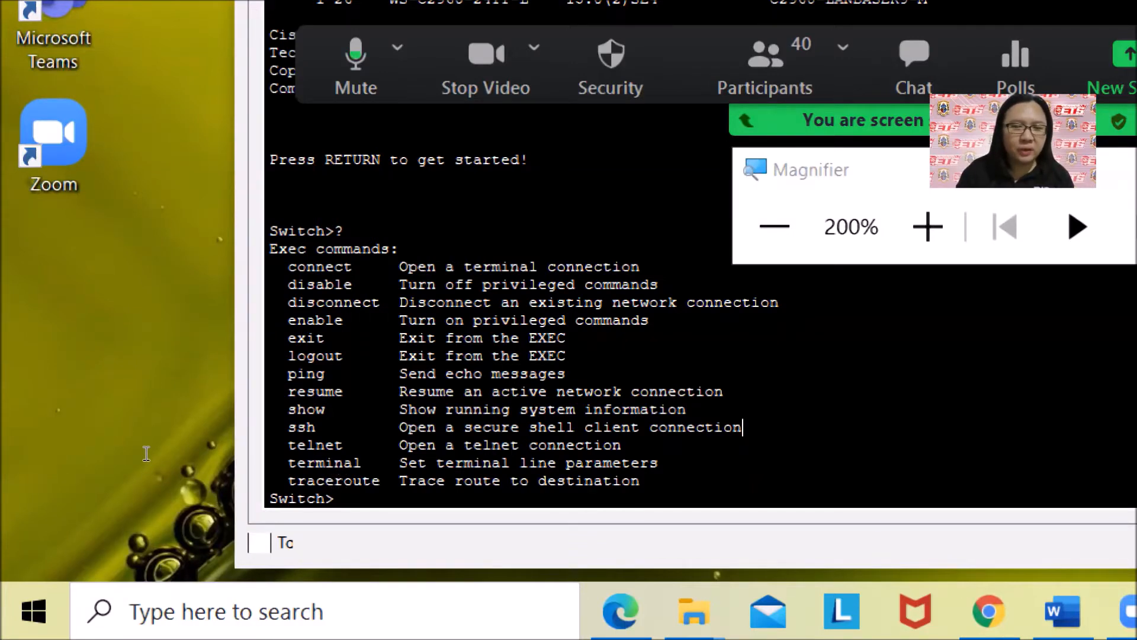
{"action": "left_click_drag", "start_coordinate": [288, 267], "coordinate": [316, 303]}
{"action": "left_click_drag", "start_coordinate": [164, 478], "coordinate": [166, 559]}
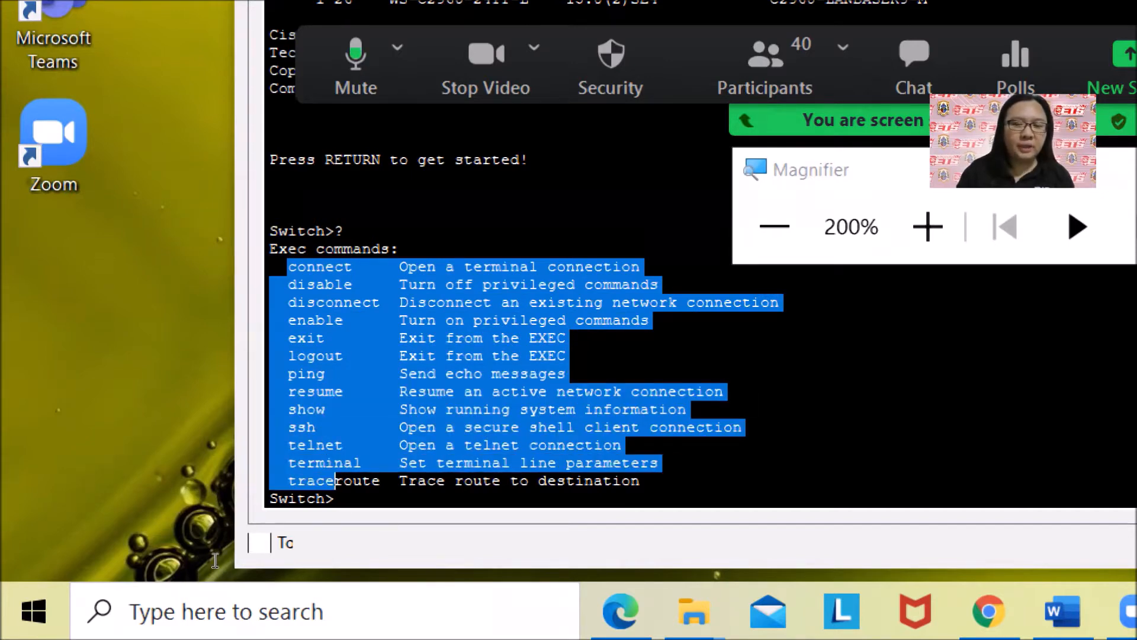
{"action": "left_click", "coordinate": [228, 535]}
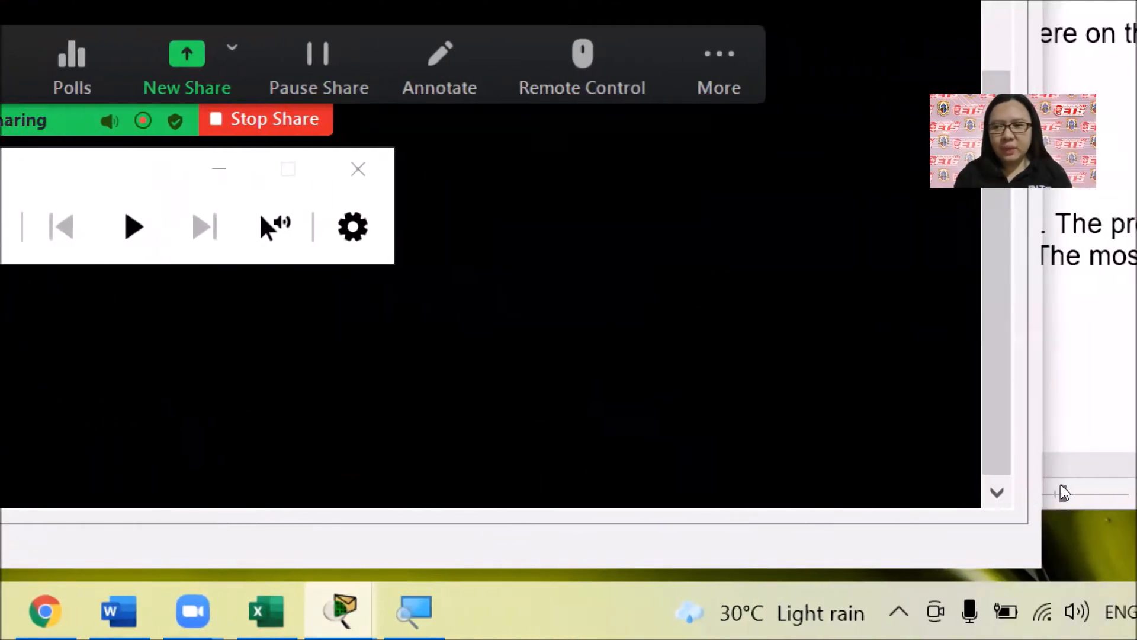
- Check the letter 'C' question in the lab document and highlight the connect command in the terminal's help list
{"action": "left_click", "coordinate": [1040, 504]}
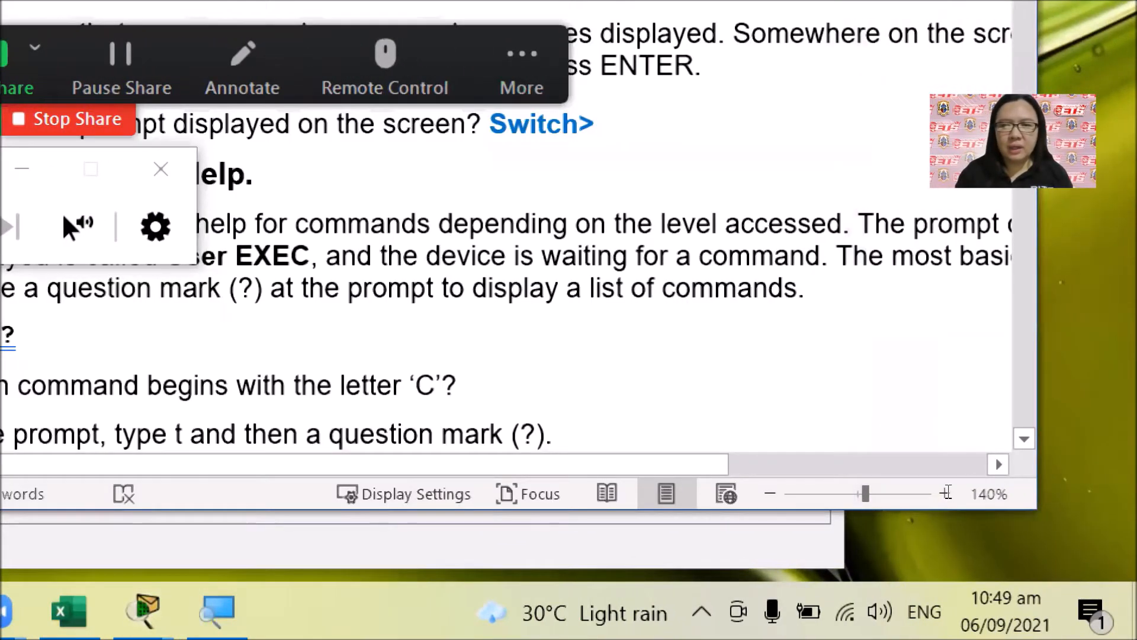
{"action": "scroll", "coordinate": [742, 489], "scroll_direction": "down", "scroll_amount": 1}
{"action": "scroll", "coordinate": [741, 488], "scroll_direction": "up", "scroll_amount": 1}
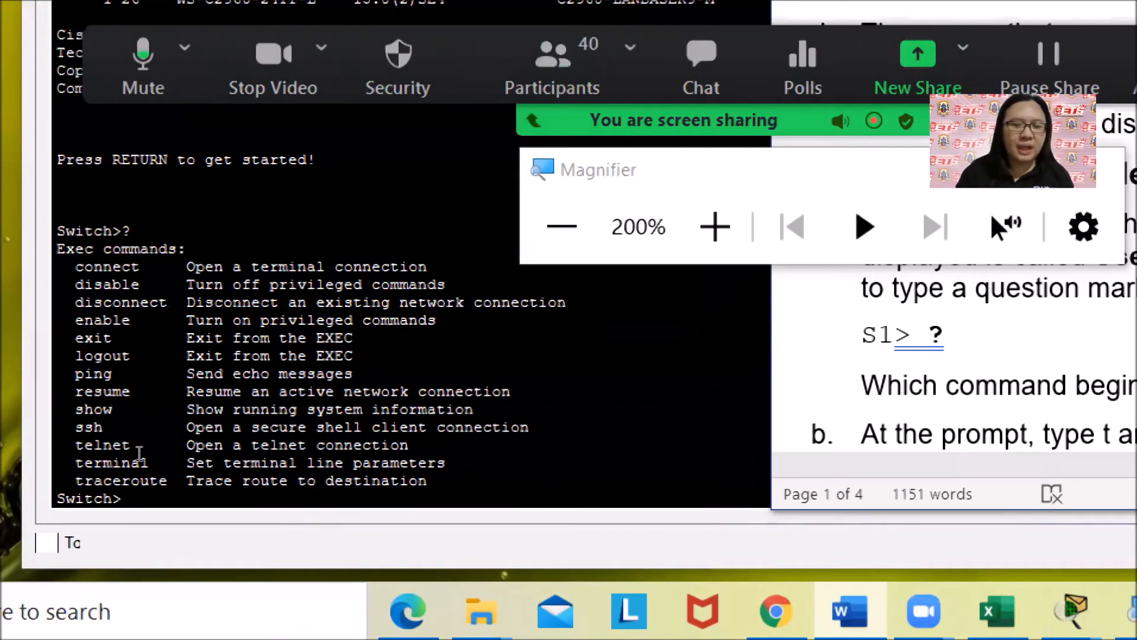
{"action": "left_click_drag", "start_coordinate": [144, 453], "coordinate": [178, 452]}
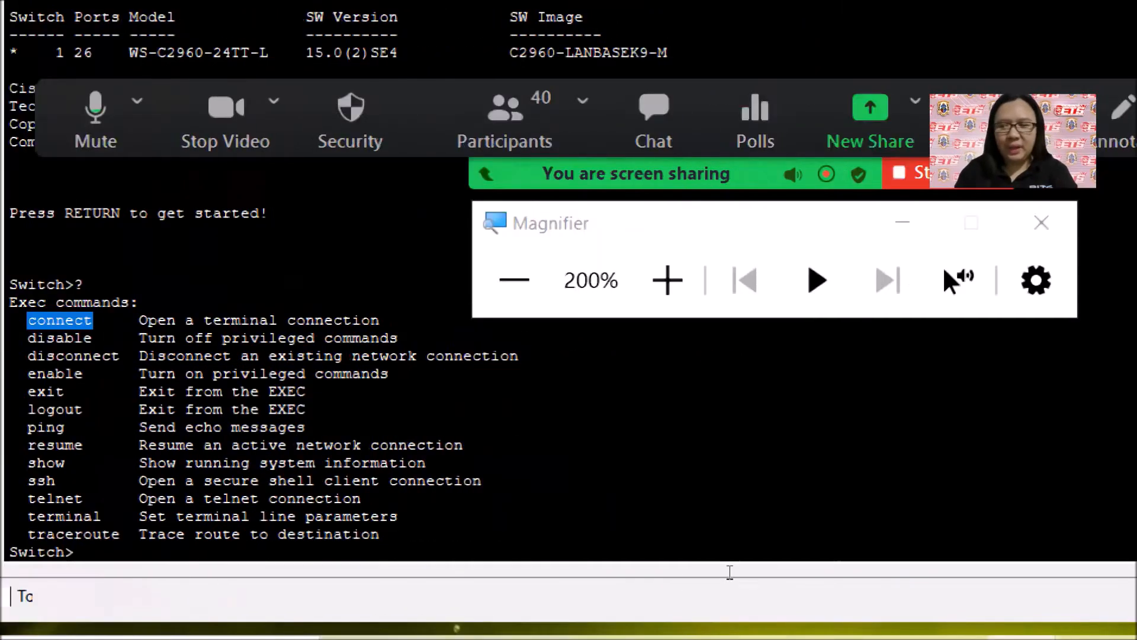
- Answer the Step 3 question about the command beginning with 'C' with "Connect" in the Word document
{"action": "left_click", "coordinate": [1011, 528]}
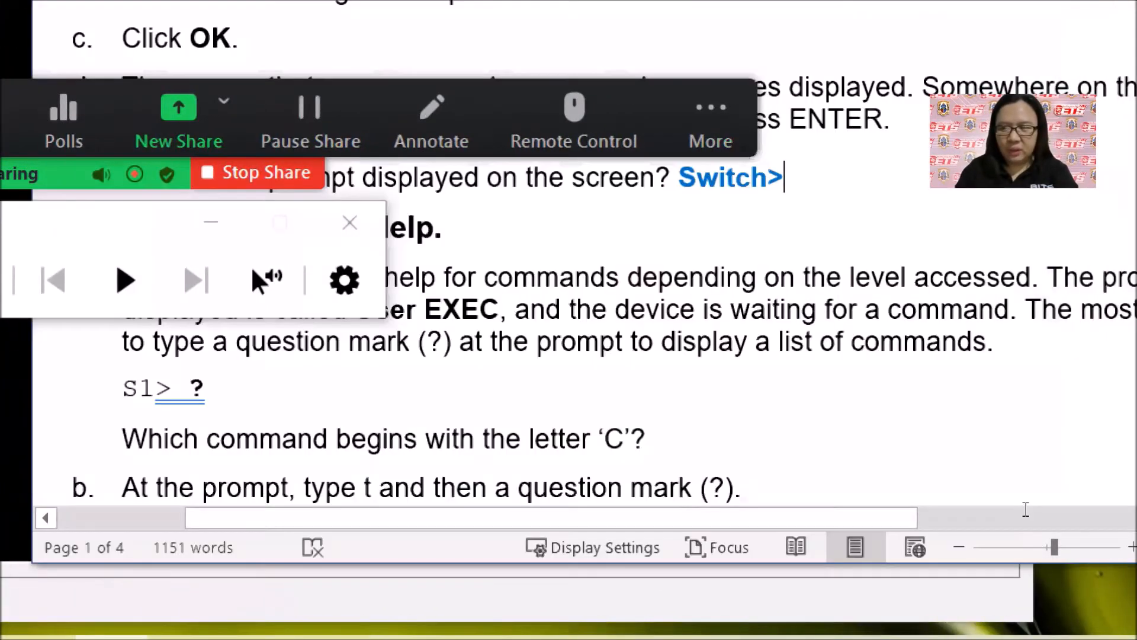
{"action": "left_click", "coordinate": [682, 439]}
{"action": "type", "text": "Co"}
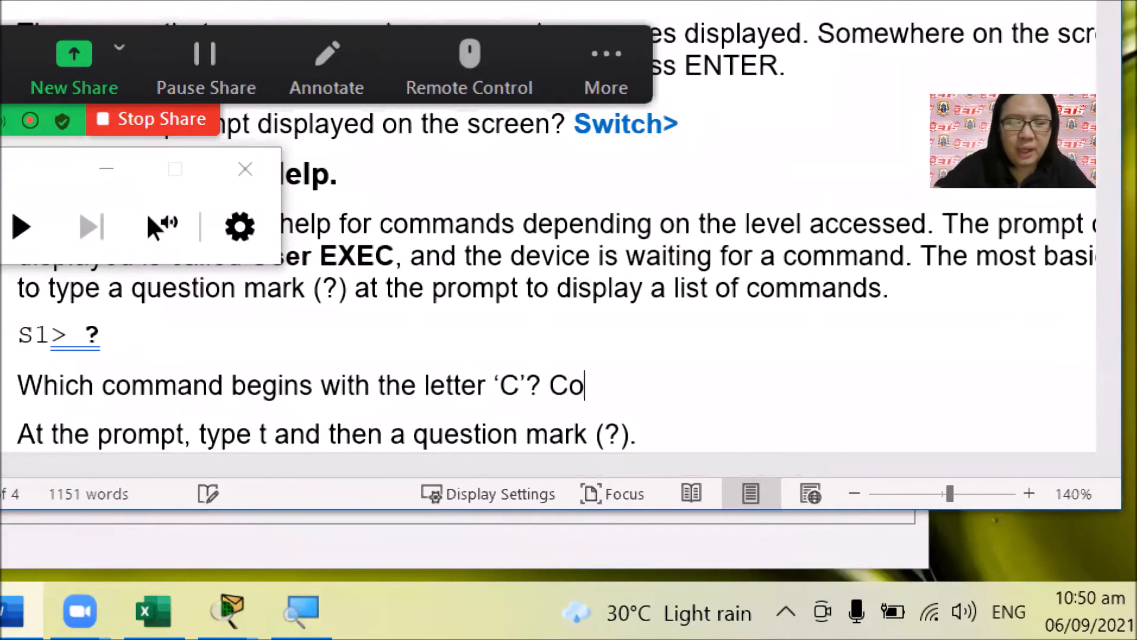
{"action": "type", "text": "nnect"}
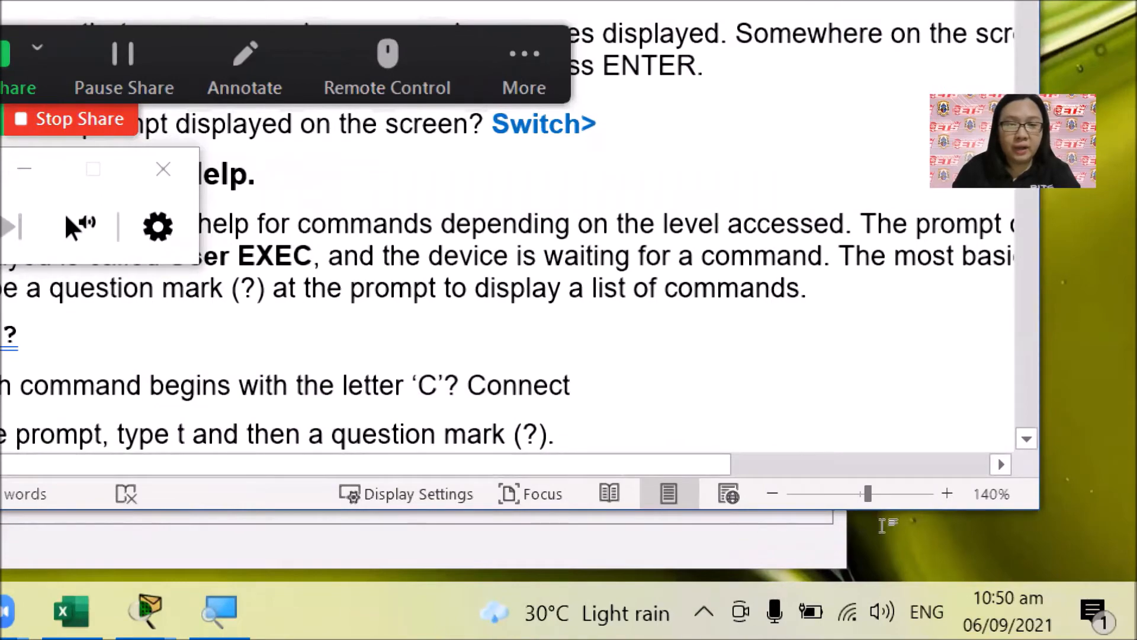
- Format the "Connect" answer in bold with the blue font color and bring Step 3b into view
{"action": "left_click_drag", "start_coordinate": [880, 521], "coordinate": [802, 507]}
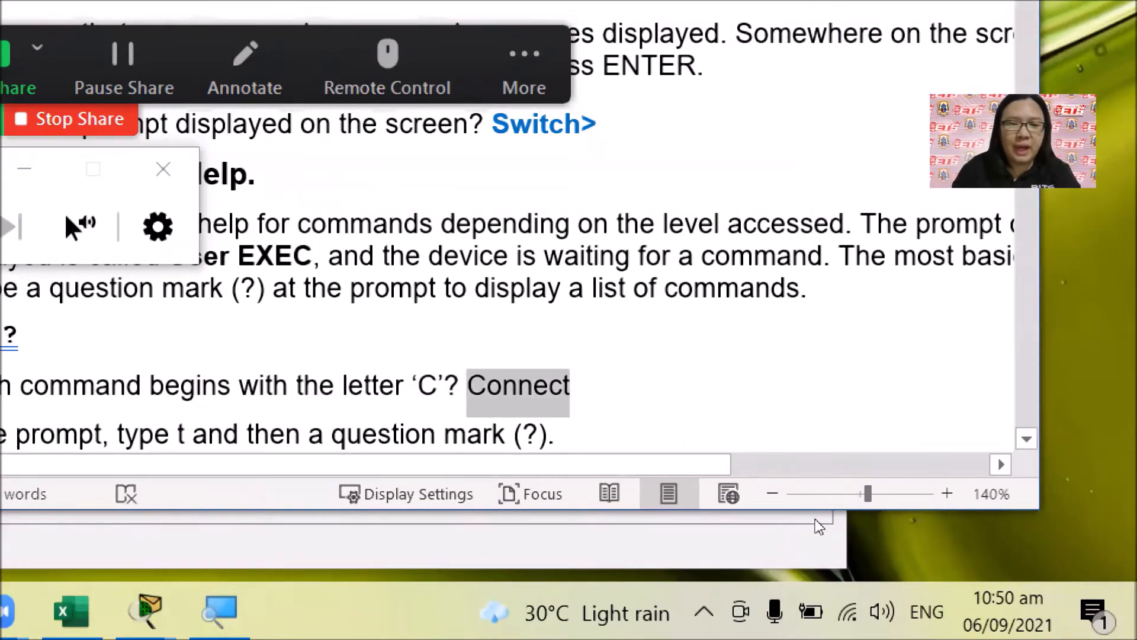
{"action": "key", "text": "ctrl+b"}
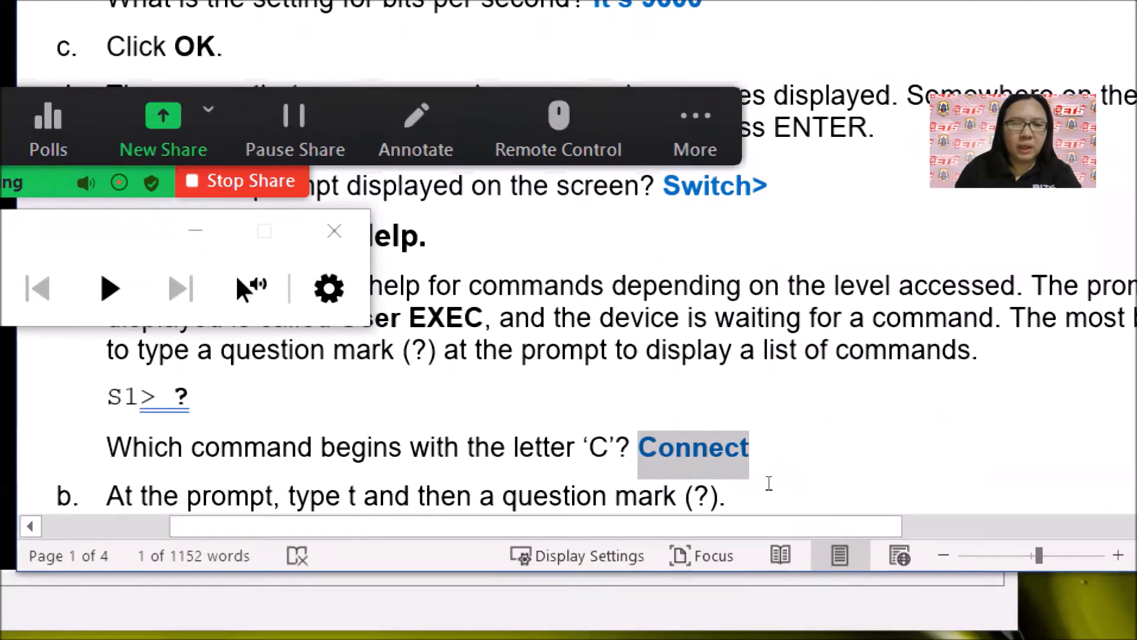
{"action": "left_click", "coordinate": [841, 492]}
{"action": "scroll", "coordinate": [847, 498], "scroll_direction": "down", "scroll_amount": 1}
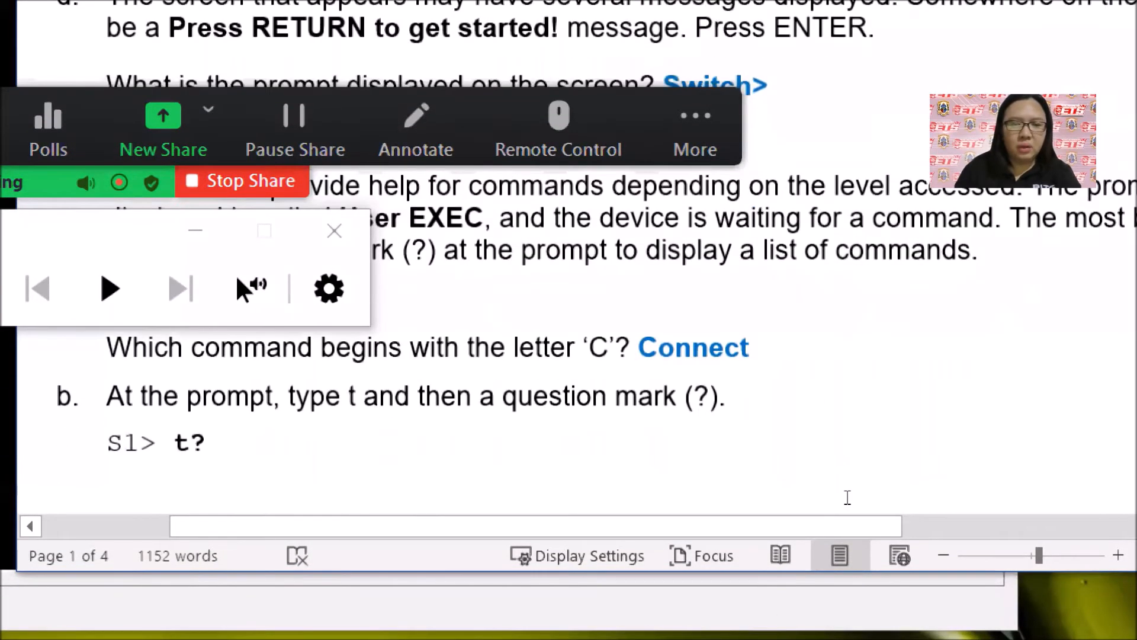
- Reword the "Connect" answer to the letter 'C' question as "The command connect" in the Word document
{"action": "scroll", "coordinate": [879, 471], "scroll_direction": "up", "scroll_amount": 5}
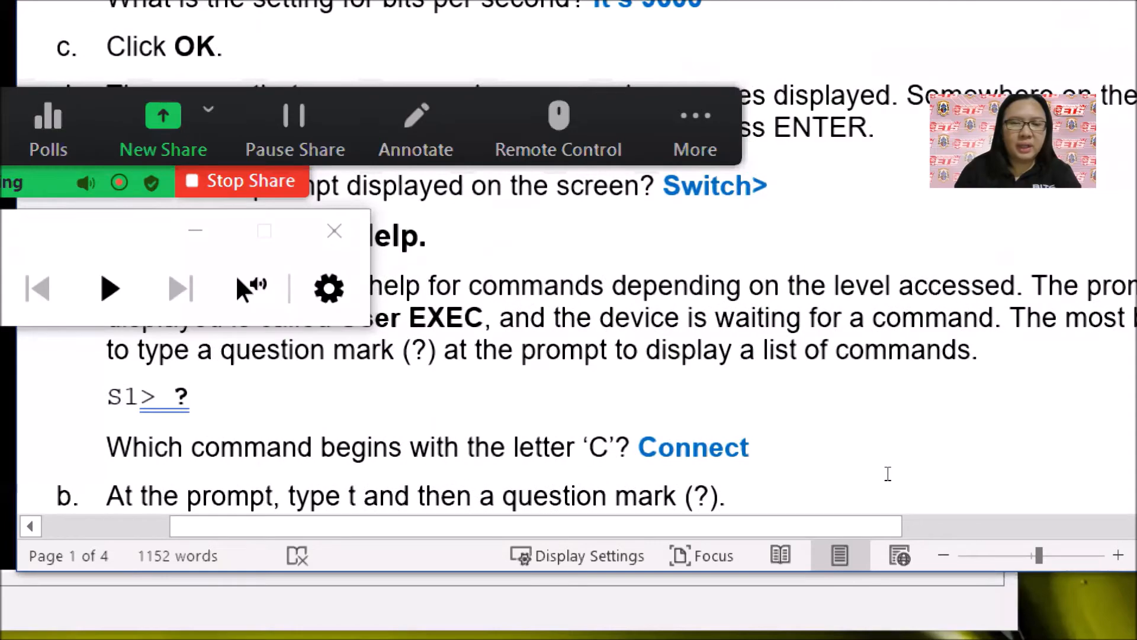
{"action": "scroll", "coordinate": [890, 477], "scroll_direction": "down", "scroll_amount": 5}
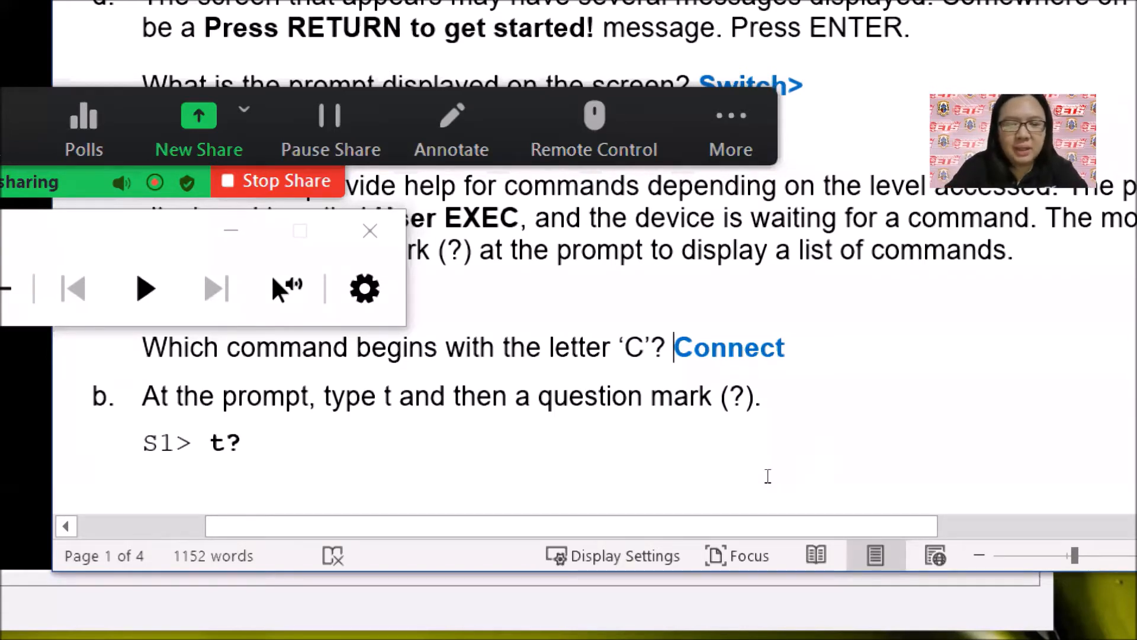
{"action": "left_click", "coordinate": [689, 347]}
{"action": "type", "text": "The co"}
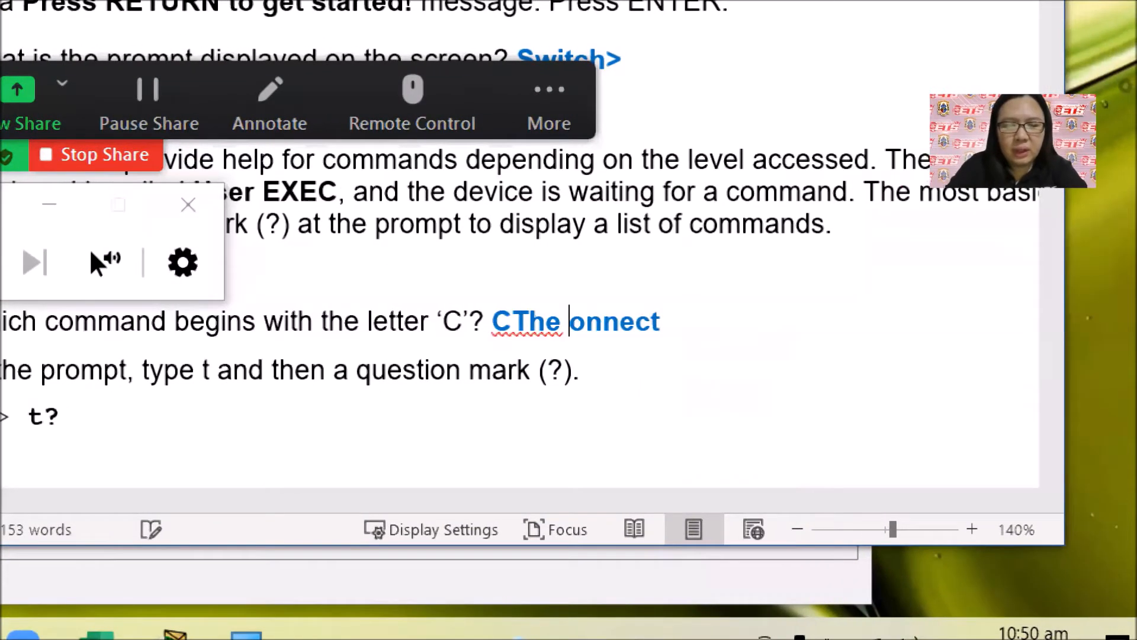
{"action": "type", "text": "mmand "}
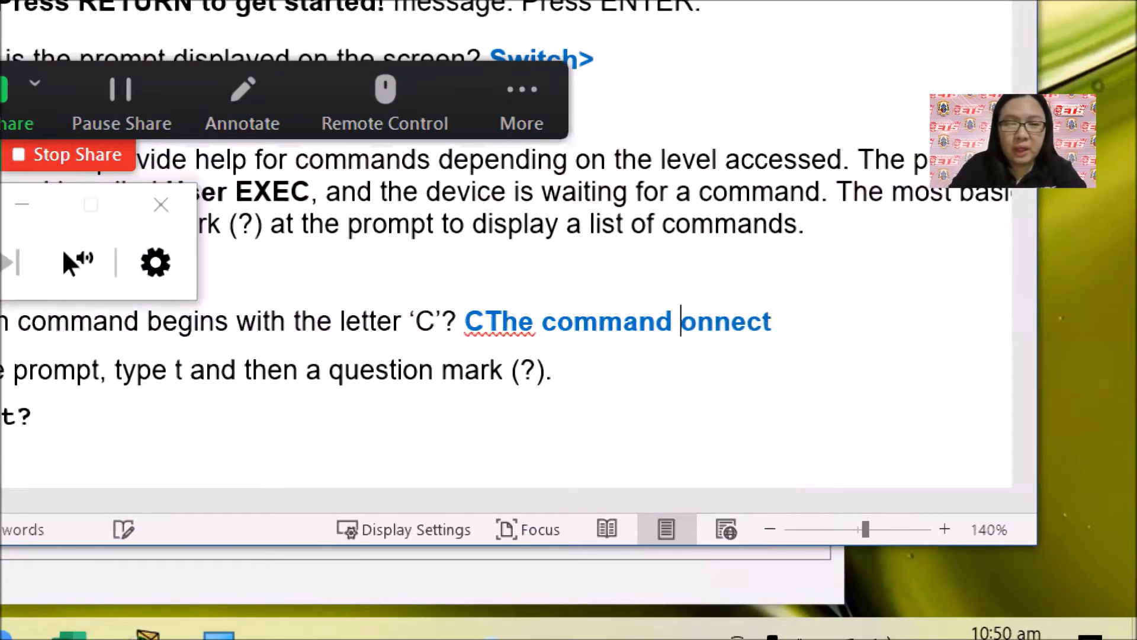
{"action": "type", "text": "C"}
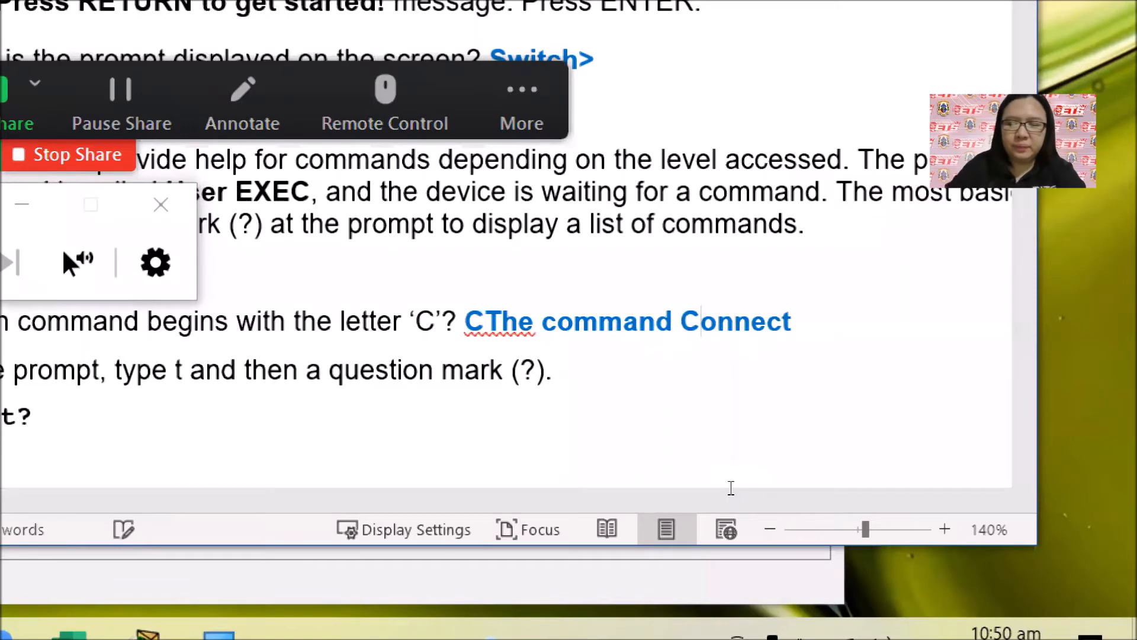
{"action": "key", "text": "BackSpace"}
{"action": "type", "text": "c"}
{"action": "key", "text": "Left"}
{"action": "key", "text": "Left"}
{"action": "key", "text": "Left"}
{"action": "key", "text": "Left"}
{"action": "key", "text": "Left"}
{"action": "key", "text": "Left"}
{"action": "key", "text": "Left"}
{"action": "key", "text": "Left"}
{"action": "key", "text": "Left"}
{"action": "key", "text": "Left"}
{"action": "key", "text": "Left"}
{"action": "key", "text": "Left"}
{"action": "key", "text": "Left"}
{"action": "key", "text": "Left"}
{"action": "key", "text": "Left"}
{"action": "key", "text": "Left"}
{"action": "key", "text": "Left"}
{"action": "key", "text": "Left"}
{"action": "key", "text": "Left"}
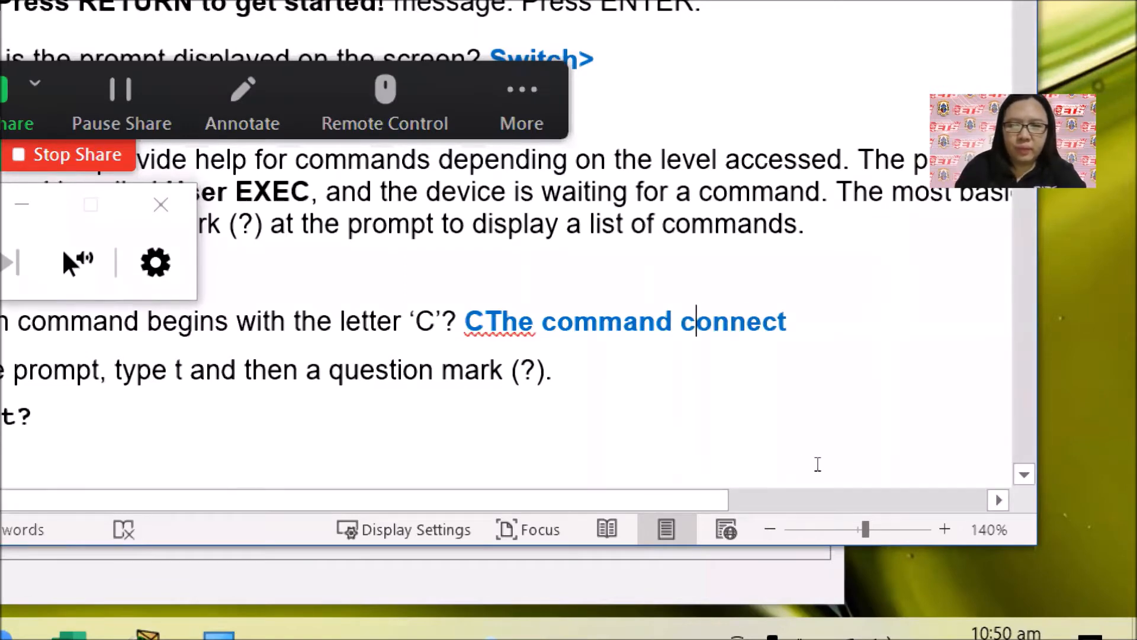
{"action": "key", "text": "BackSpace"}
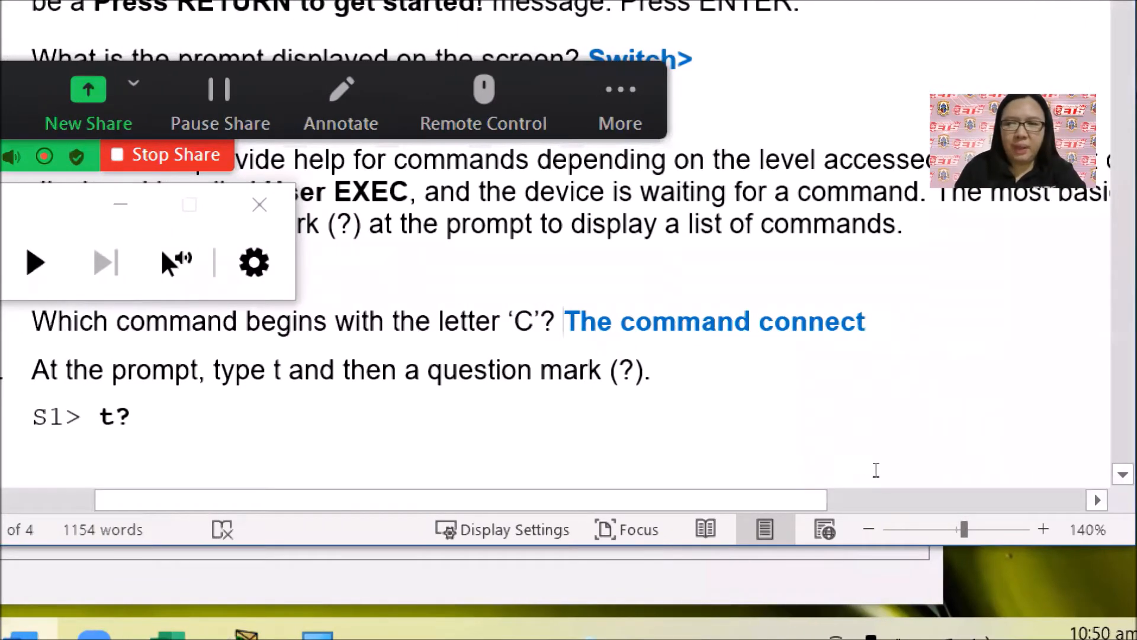
- Enclose the word connect in single quotation marks in the letter 'C' answer
{"action": "key", "text": "ctrl+Right"}
{"action": "key", "text": "ctrl+Right"}
{"action": "type", "text": "'"}
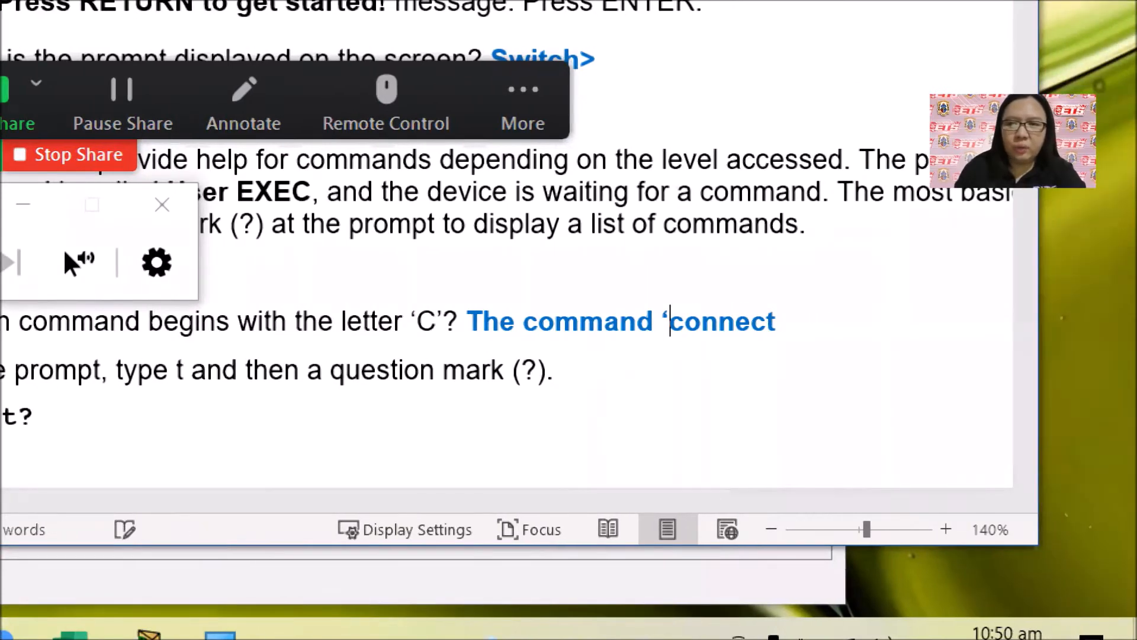
{"action": "key", "text": "End"}
{"action": "type", "text": "'"}
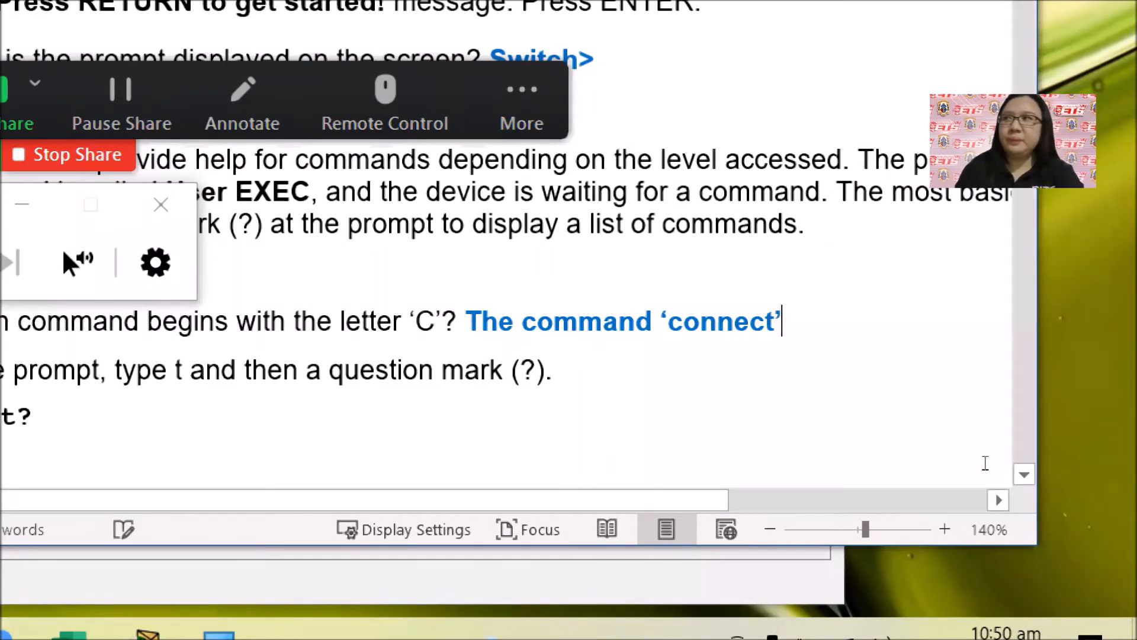
- In PC1's terminal, enter t? at the Switch> prompt to list the commands beginning with t and highlight the result line
{"action": "left_click_drag", "start_coordinate": [801, 558], "coordinate": [700, 555]}
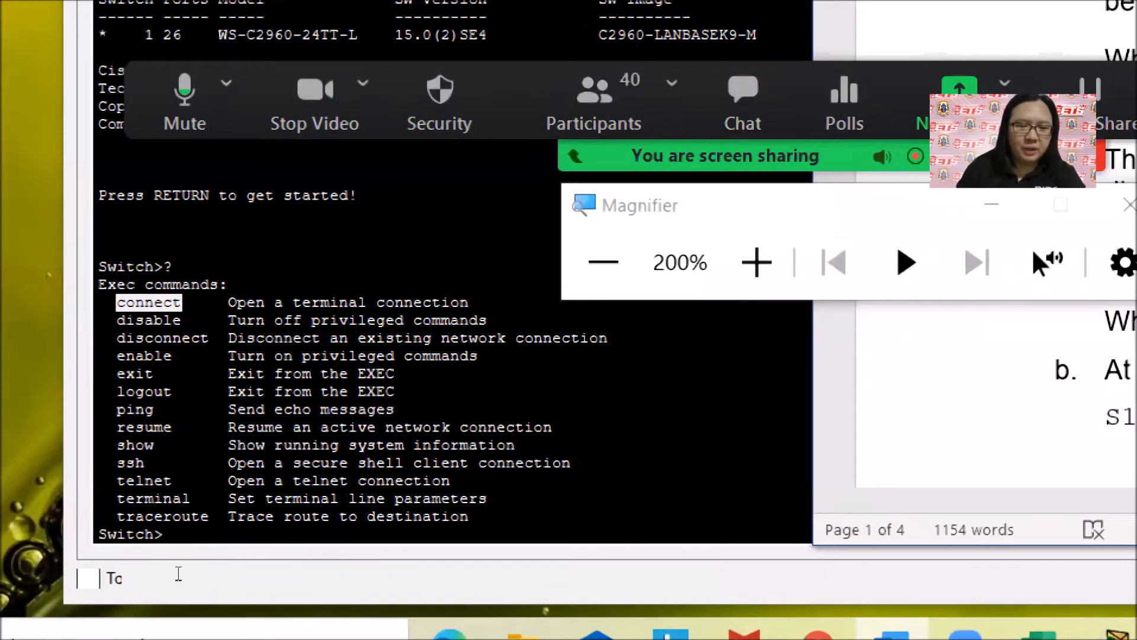
{"action": "left_click", "coordinate": [179, 570]}
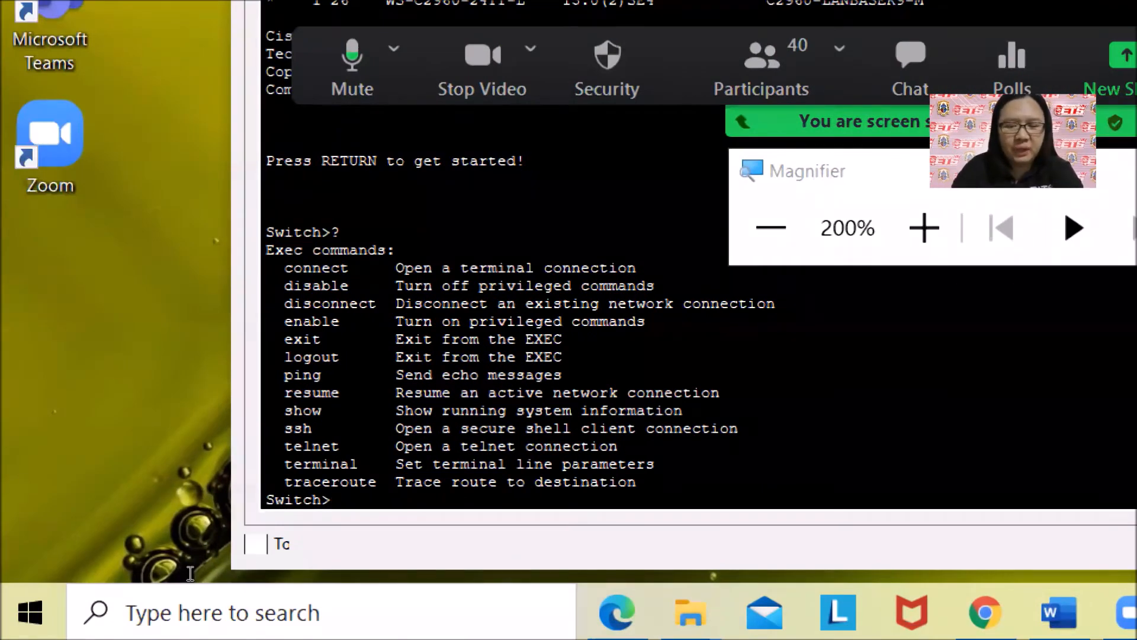
{"action": "type", "text": "t"}
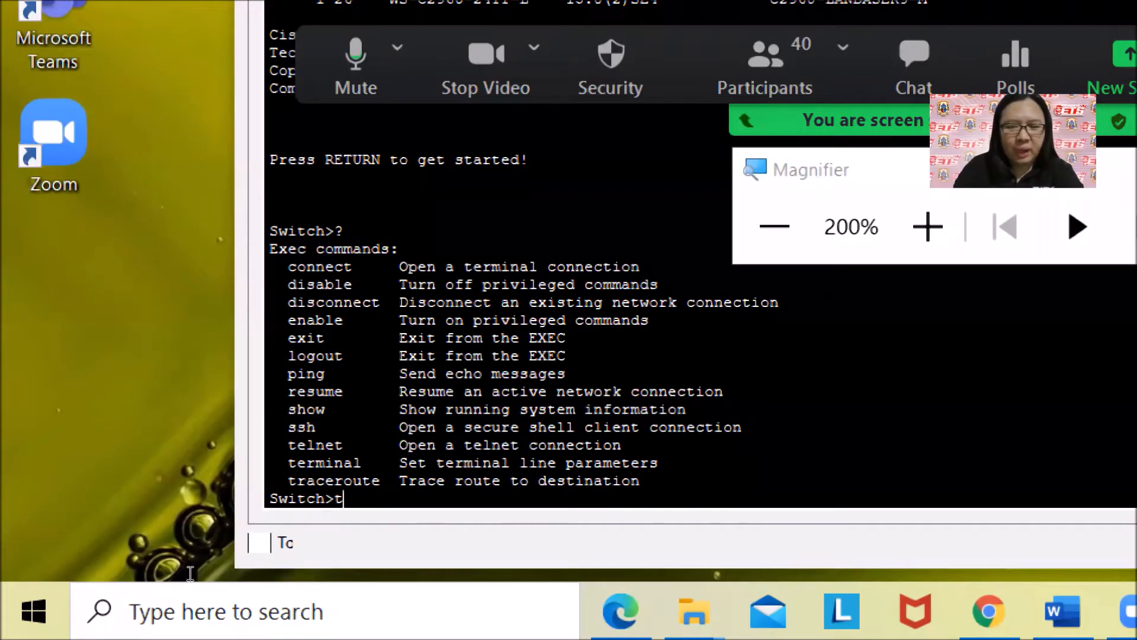
{"action": "type", "text": "?"}
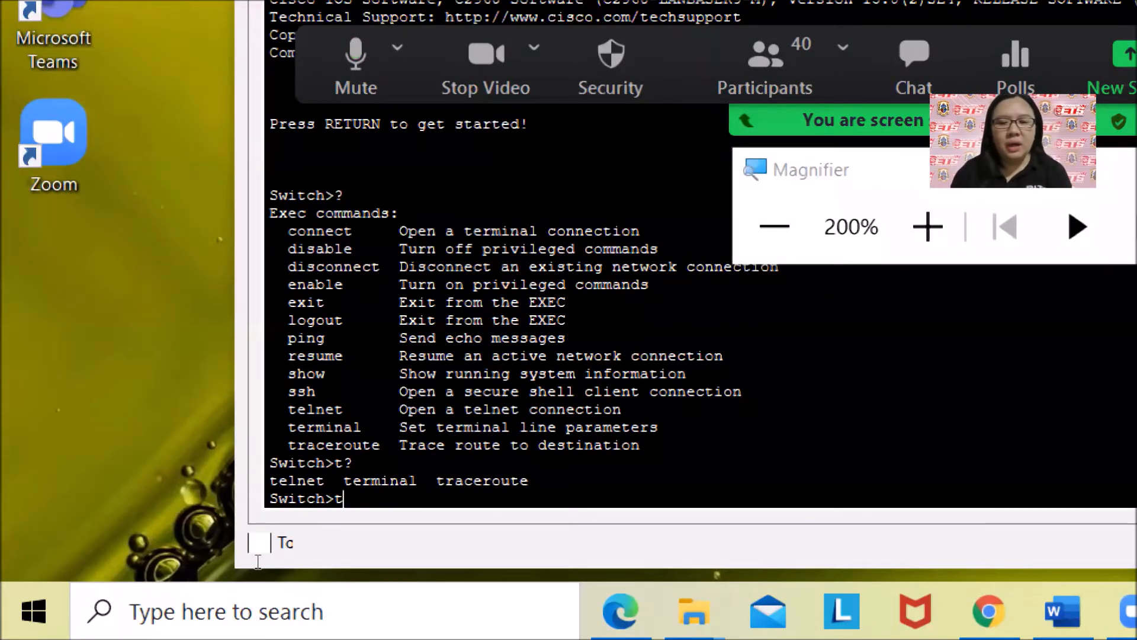
{"action": "left_click_drag", "start_coordinate": [264, 559], "coordinate": [130, 562]}
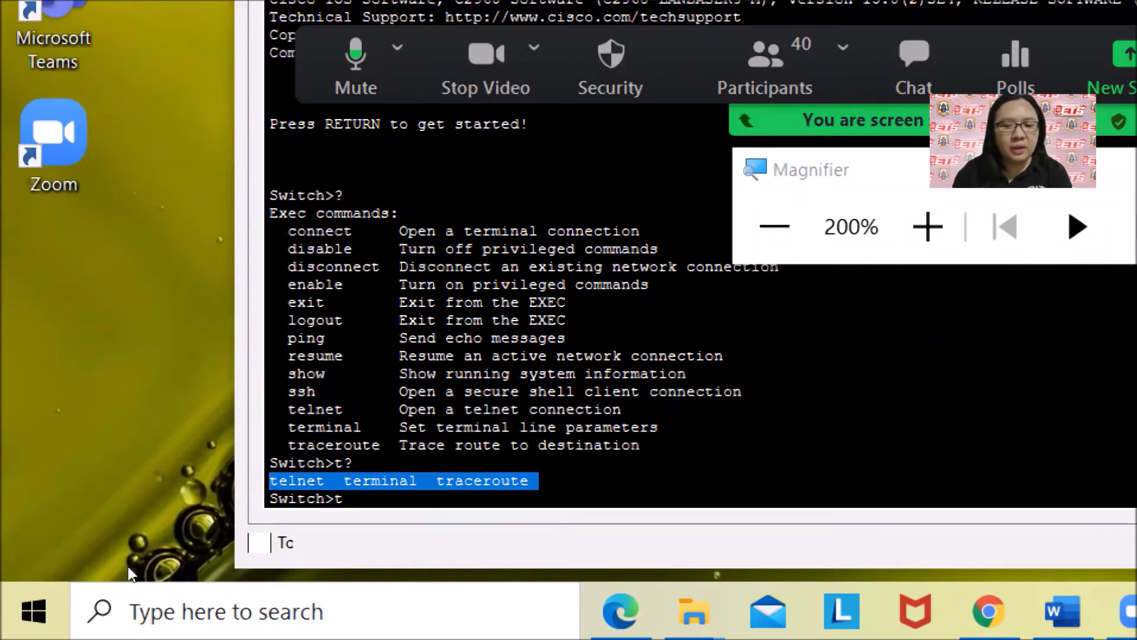
{"action": "left_click", "coordinate": [144, 561]}
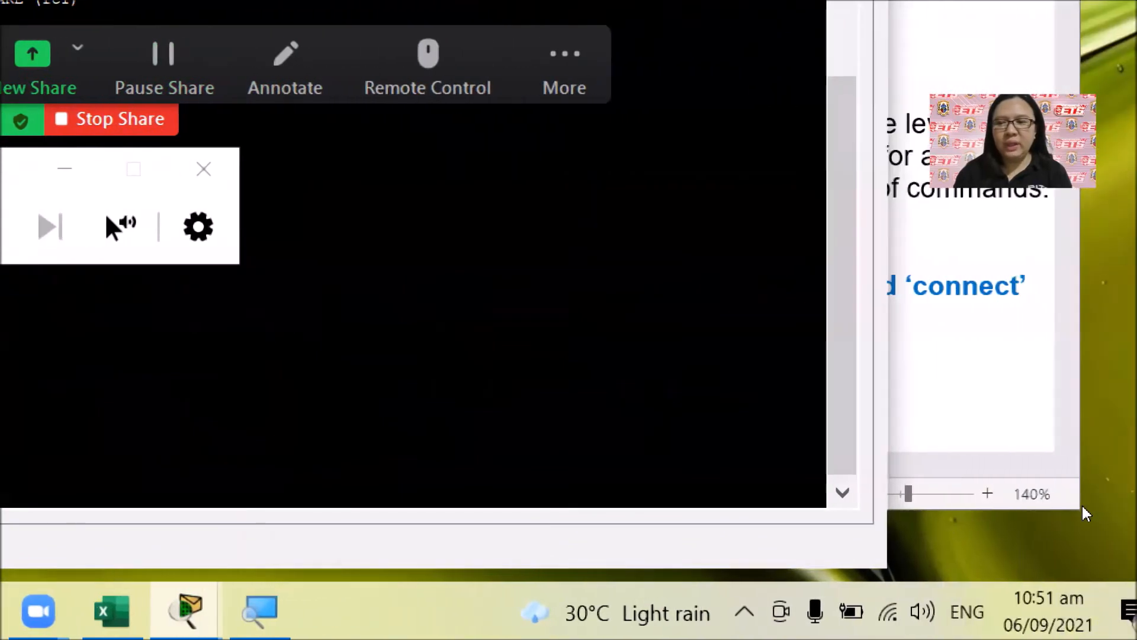
- Copy the t? result line from the terminal and bring up the editing options after the first "Which commands are displayed?" question in Word
{"action": "scroll", "coordinate": [748, 506], "scroll_direction": "down", "scroll_amount": 3}
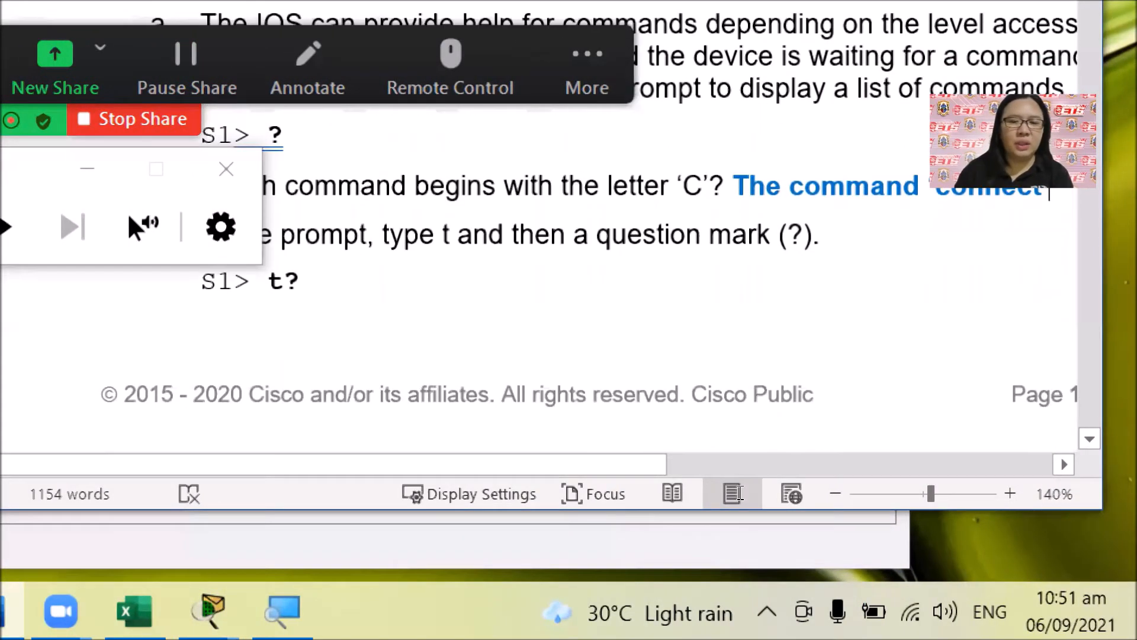
{"action": "scroll", "coordinate": [748, 506], "scroll_direction": "down", "scroll_amount": 5}
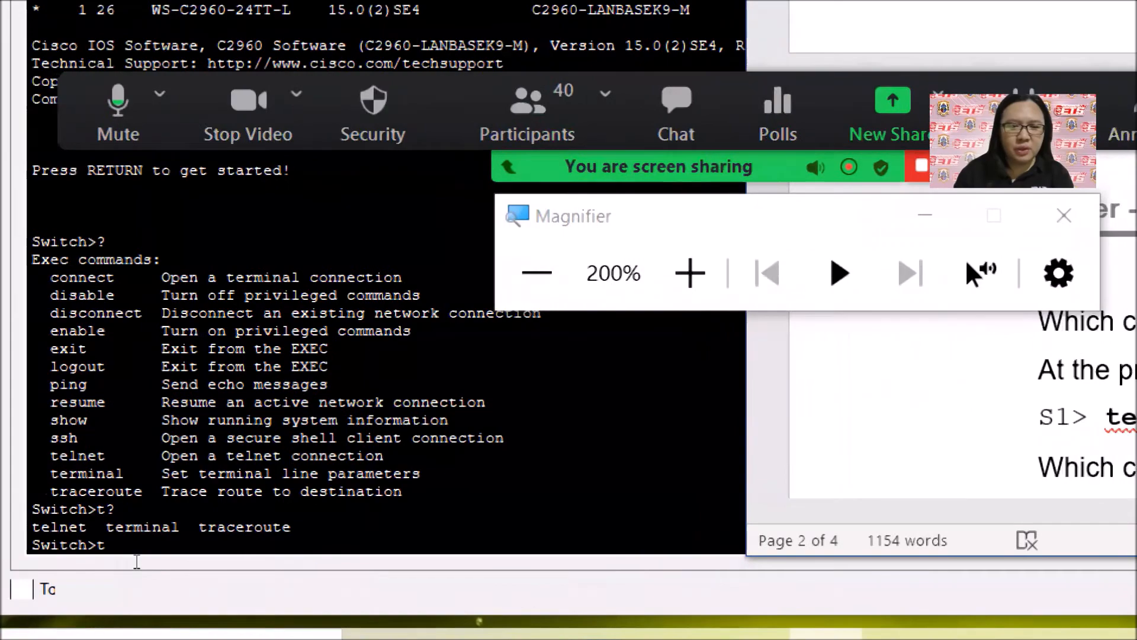
{"action": "left_click_drag", "start_coordinate": [137, 562], "coordinate": [264, 559]}
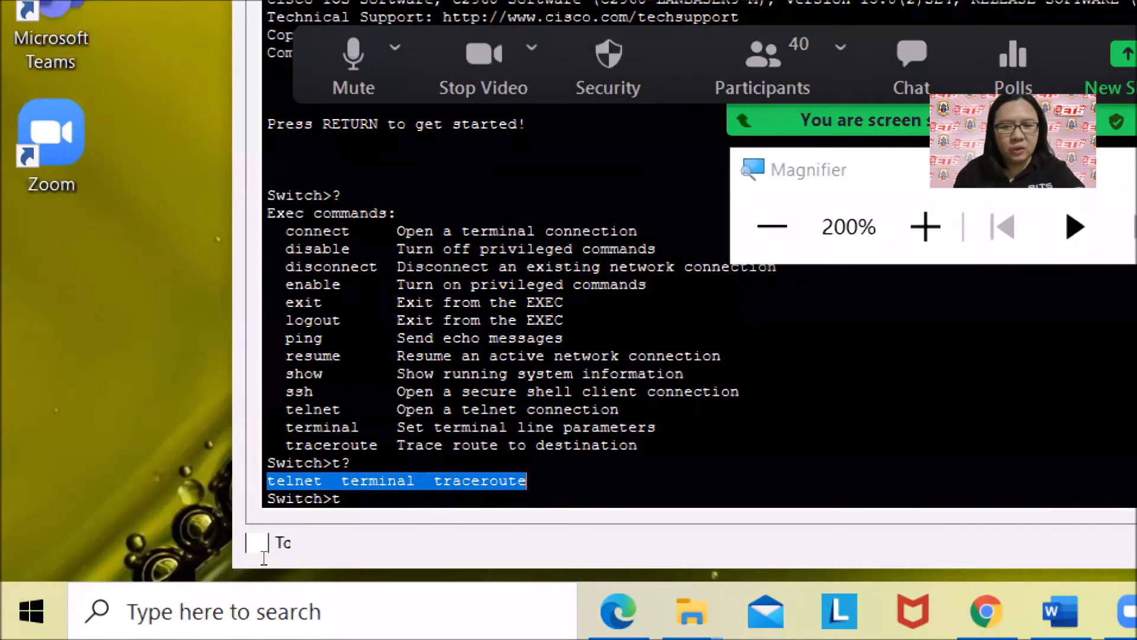
{"action": "key", "text": "ctrl+c"}
{"action": "left_click_drag", "start_coordinate": [268, 551], "coordinate": [136, 551]}
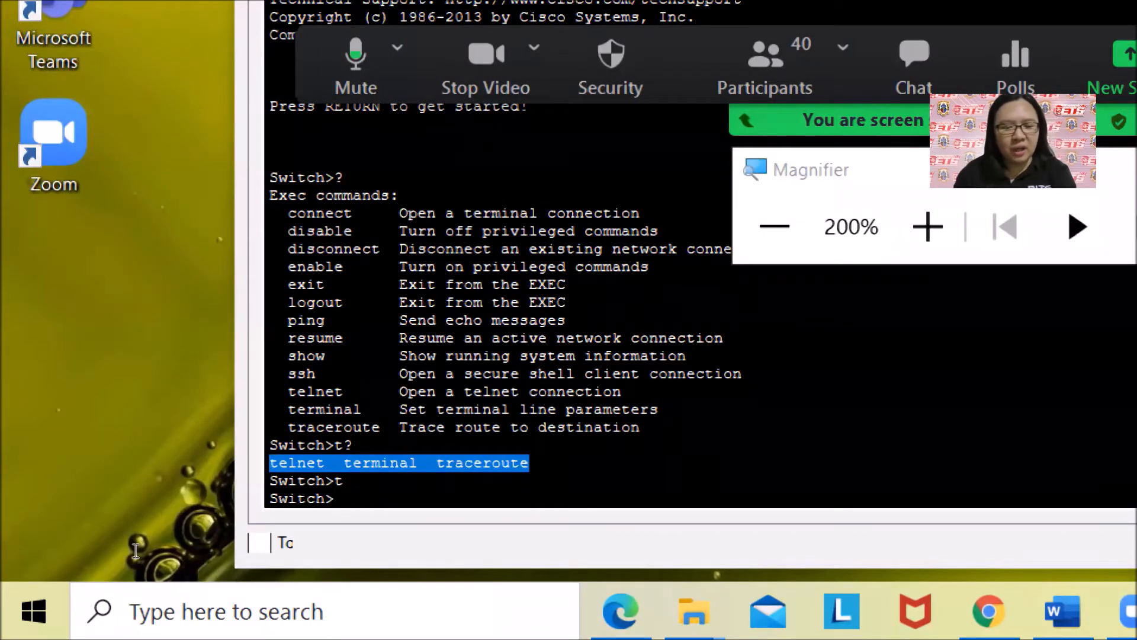
{"action": "right_click", "coordinate": [176, 562]}
{"action": "left_click", "coordinate": [200, 562]}
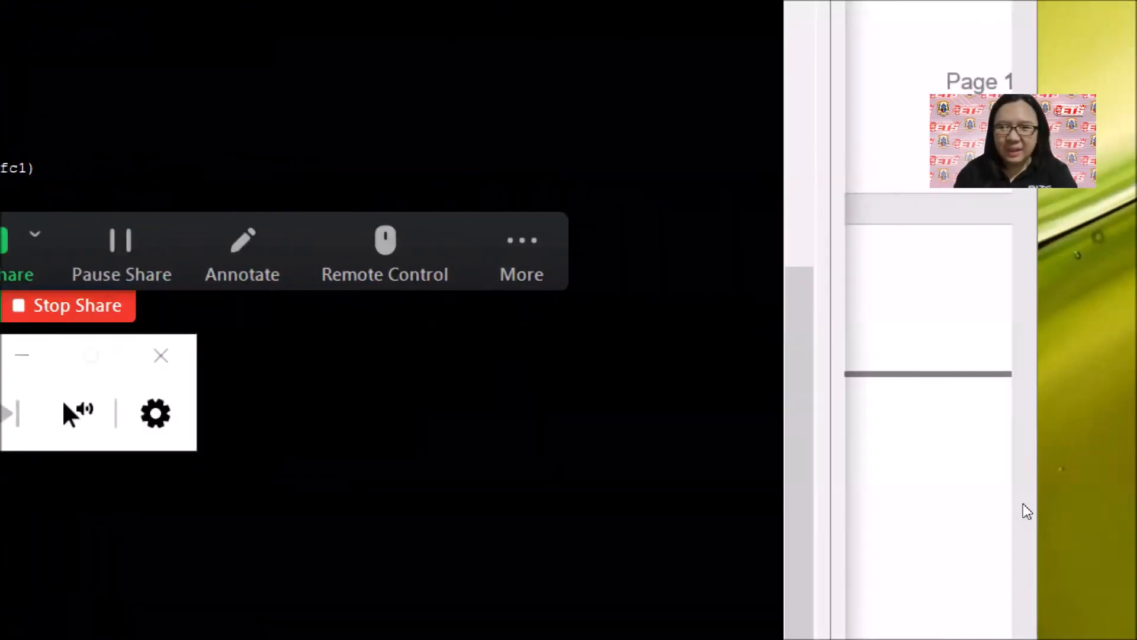
{"action": "left_click", "coordinate": [1028, 511]}
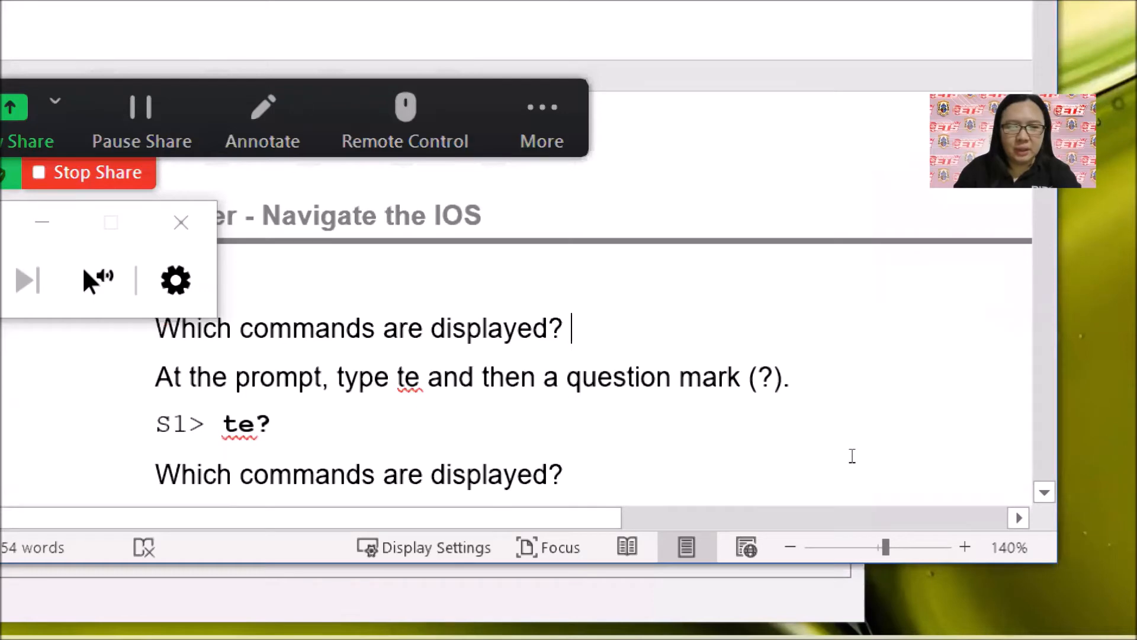
{"action": "right_click", "coordinate": [852, 455]}
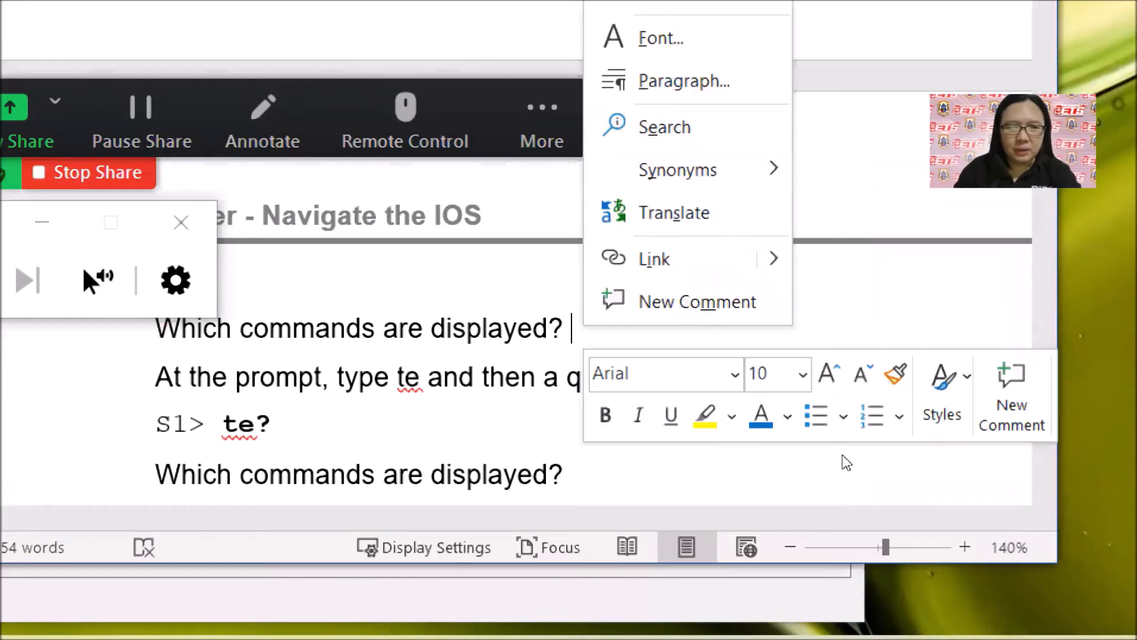
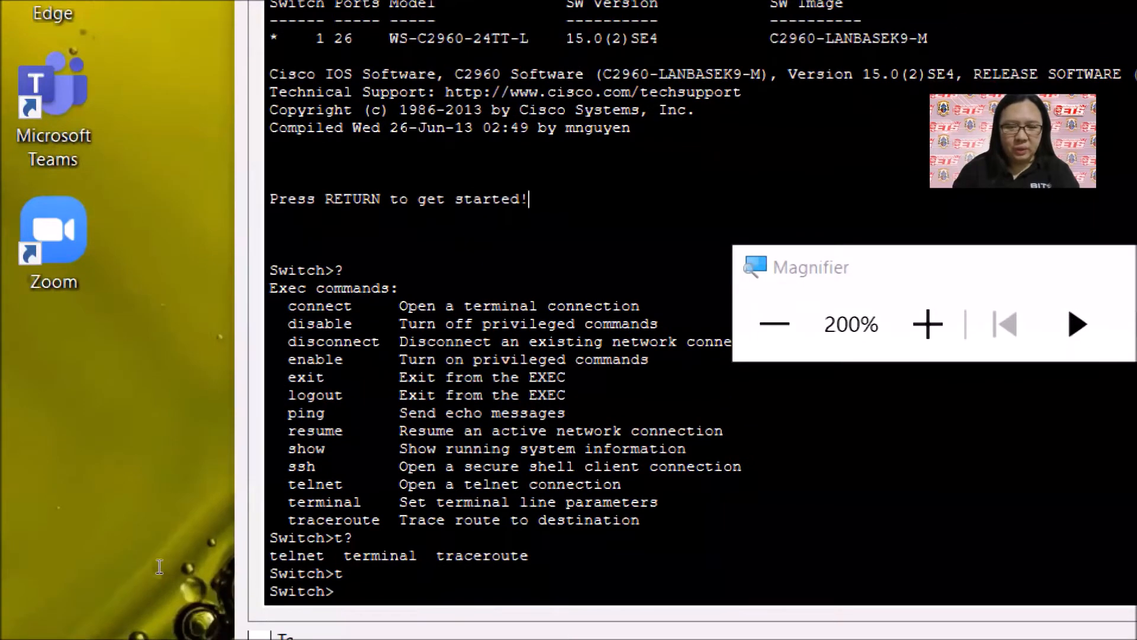
- In PC1's terminal, enter te? at the Switch> prompt and compare it with the earlier t? result by highlighting parts of that line
{"action": "type", "text": "te"}
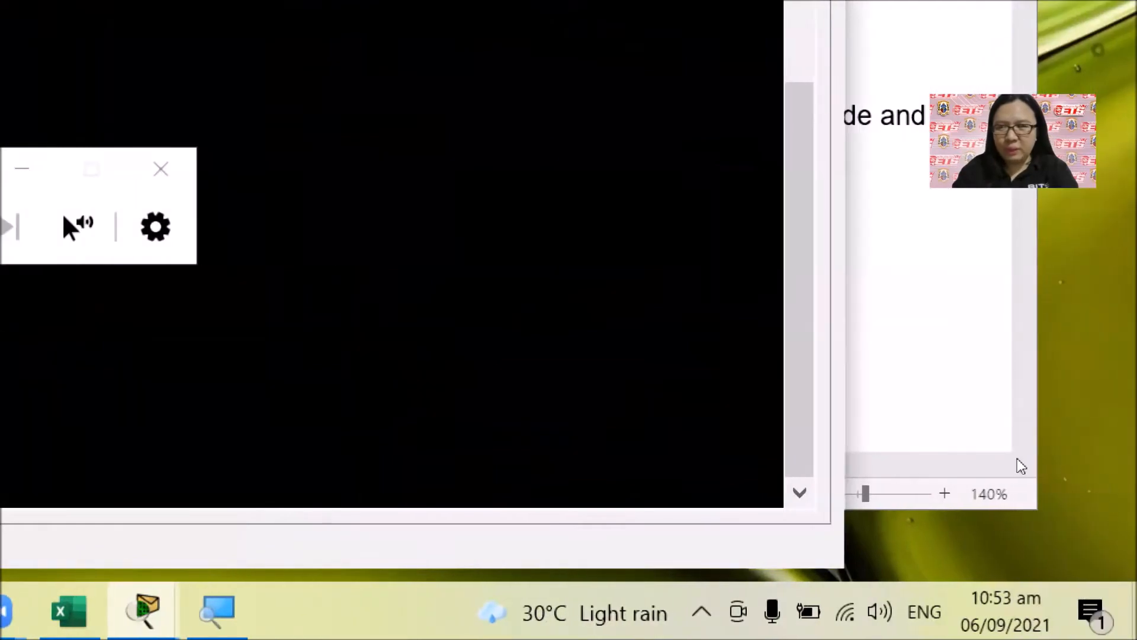
{"action": "left_click", "coordinate": [1021, 466]}
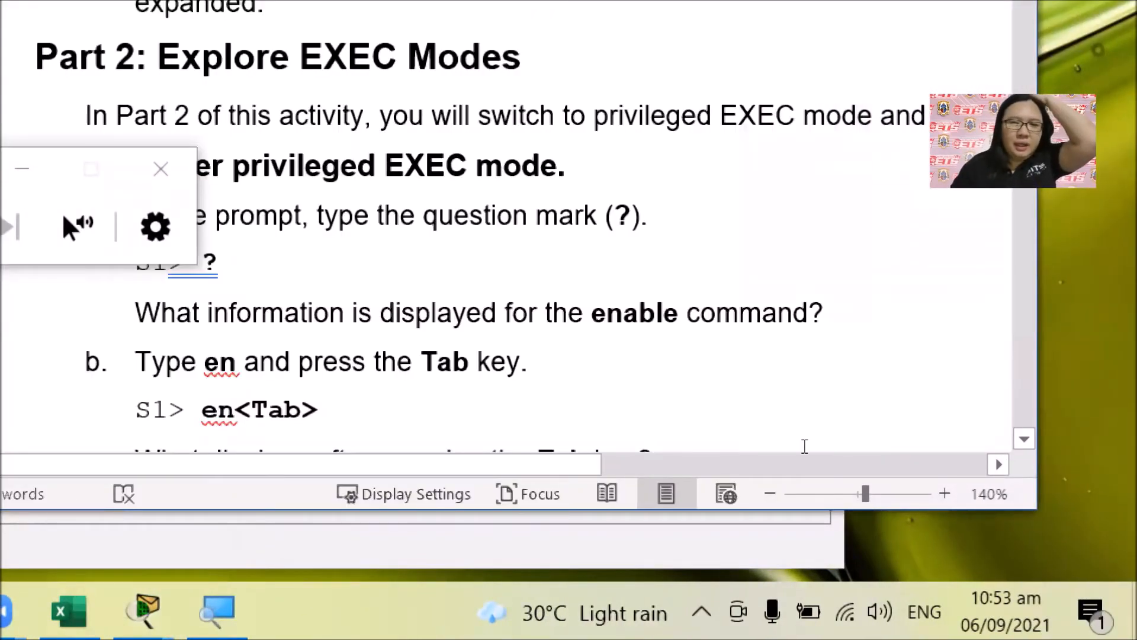
{"action": "scroll", "coordinate": [760, 434], "scroll_direction": "up", "scroll_amount": 5}
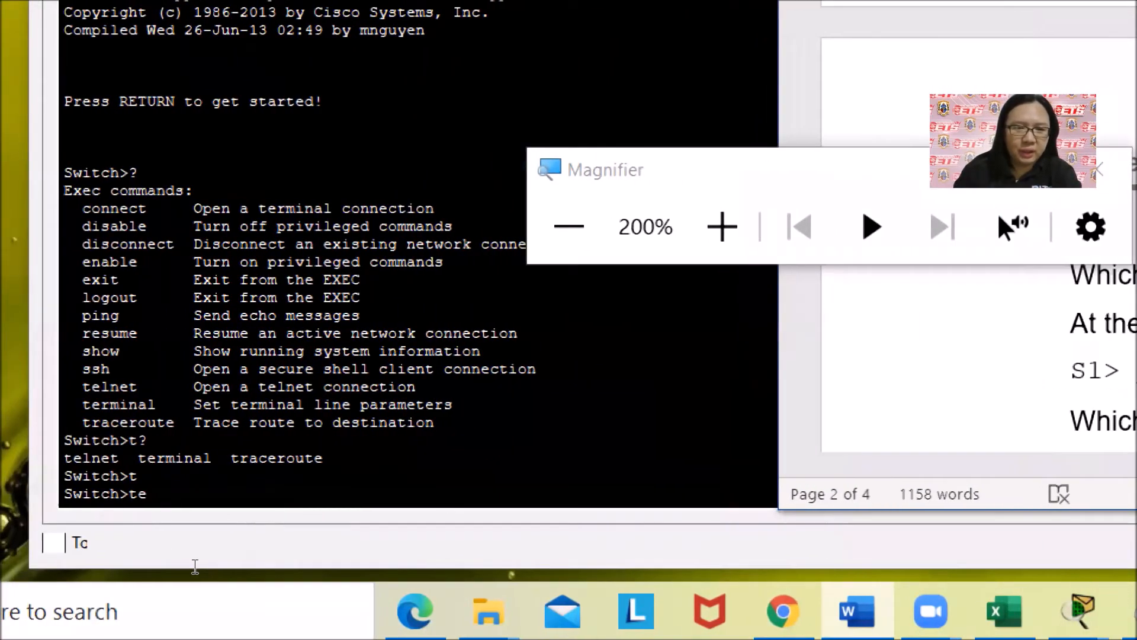
{"action": "left_click", "coordinate": [195, 567]}
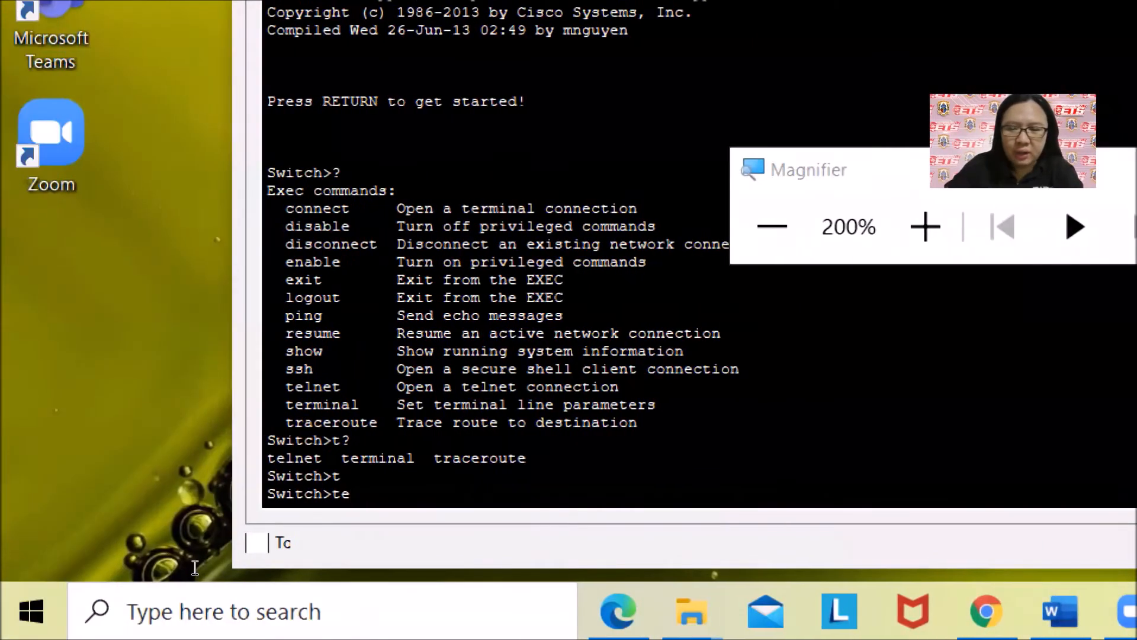
{"action": "type", "text": "?"}
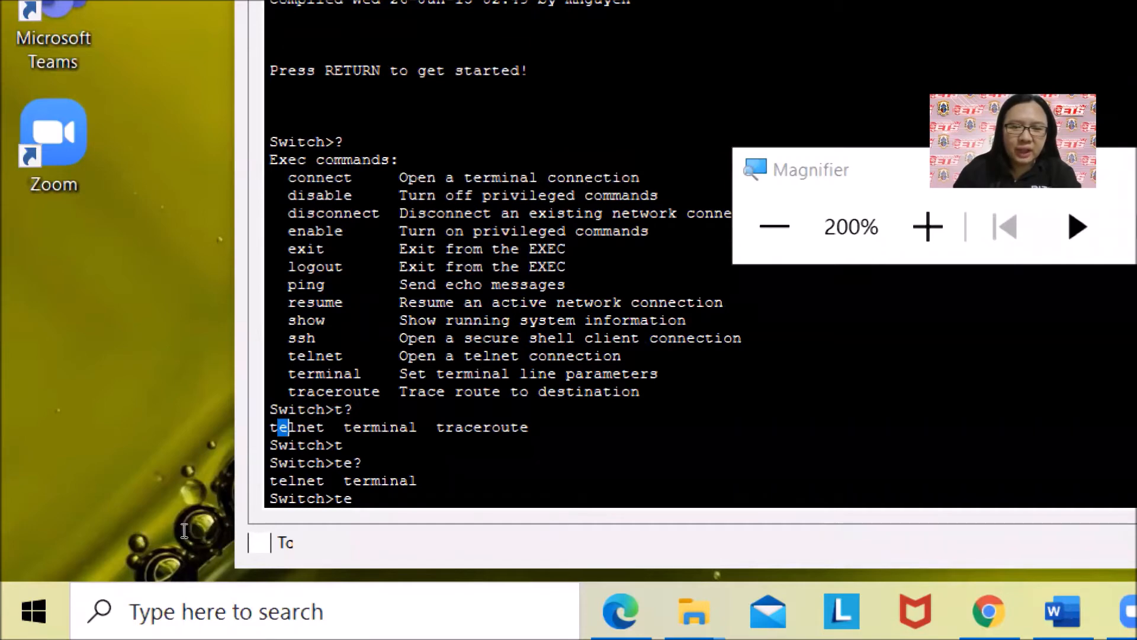
{"action": "left_click_drag", "start_coordinate": [354, 427], "coordinate": [360, 426]}
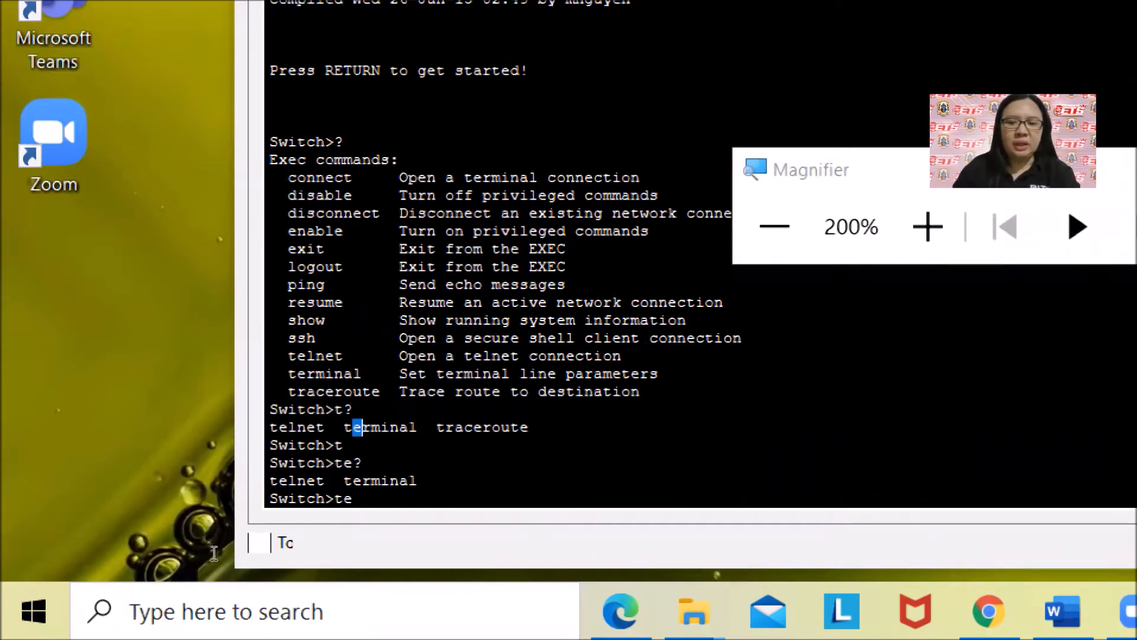
{"action": "left_click_drag", "start_coordinate": [436, 427], "coordinate": [520, 427]}
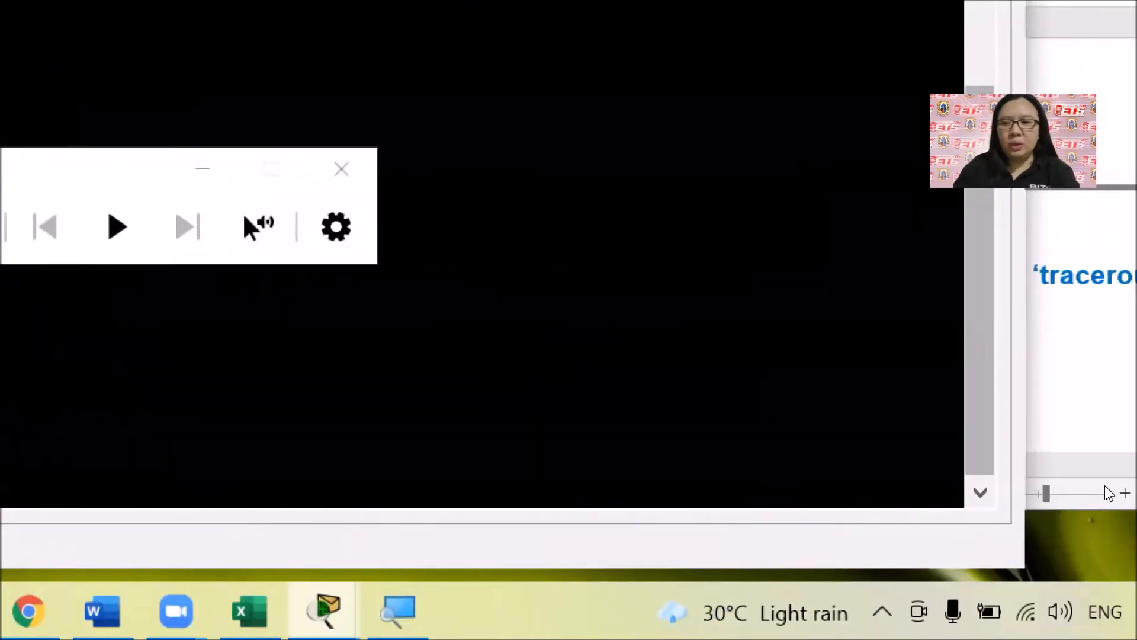
- Answer the te? question in the Word document with "The ‘telnet’ and ‘terminal’ commands"
{"action": "left_click", "coordinate": [1023, 493]}
{"action": "scroll", "coordinate": [869, 453], "scroll_direction": "down", "scroll_amount": 2}
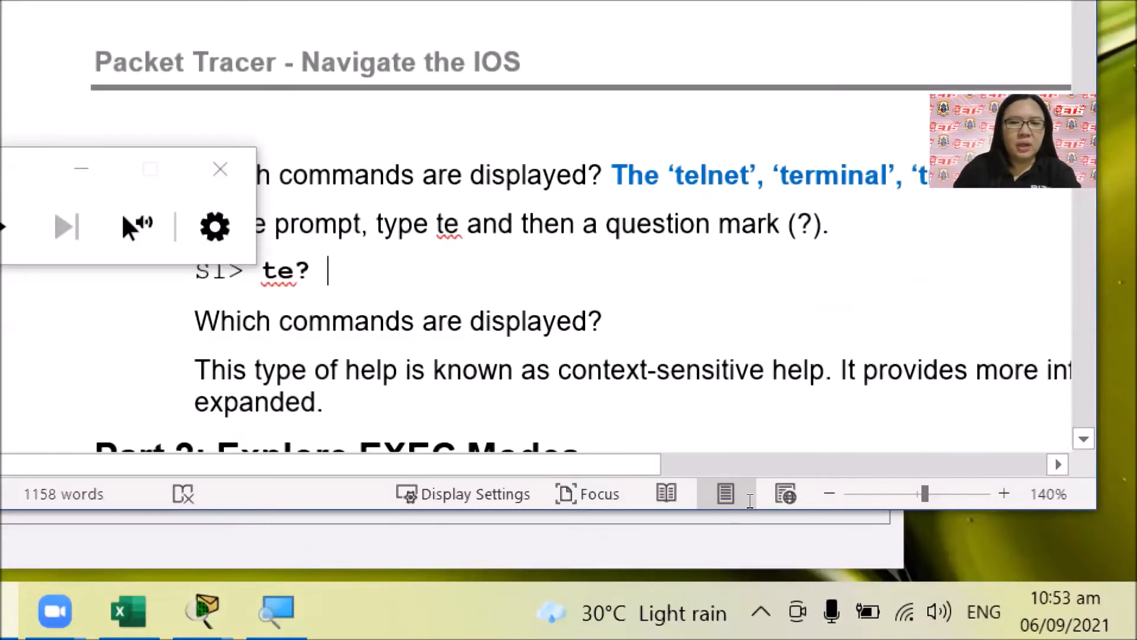
{"action": "left_click_drag", "start_coordinate": [848, 403], "coordinate": [988, 414]}
{"action": "left_click", "coordinate": [861, 477]}
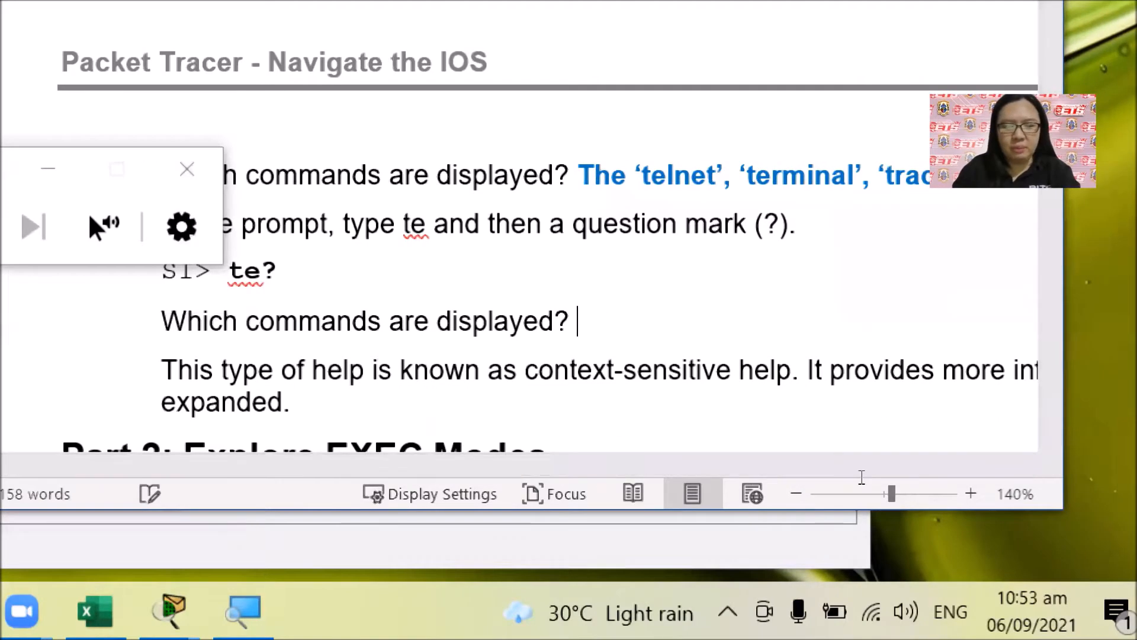
{"action": "type", "text": "The ‘telnet’, ‘terminal’"}
{"action": "key", "text": "Left"}
{"action": "key", "text": "Left"}
{"action": "key", "text": "Left"}
{"action": "key", "text": "Left"}
{"action": "key", "text": "Left"}
{"action": "key", "text": "Left"}
{"action": "key", "text": "Left"}
{"action": "key", "text": "Left"}
{"action": "key", "text": "Left"}
{"action": "key", "text": "Left"}
{"action": "key", "text": "Left"}
{"action": "key", "text": "BackSpace"}
{"action": "type", "text": "and"}
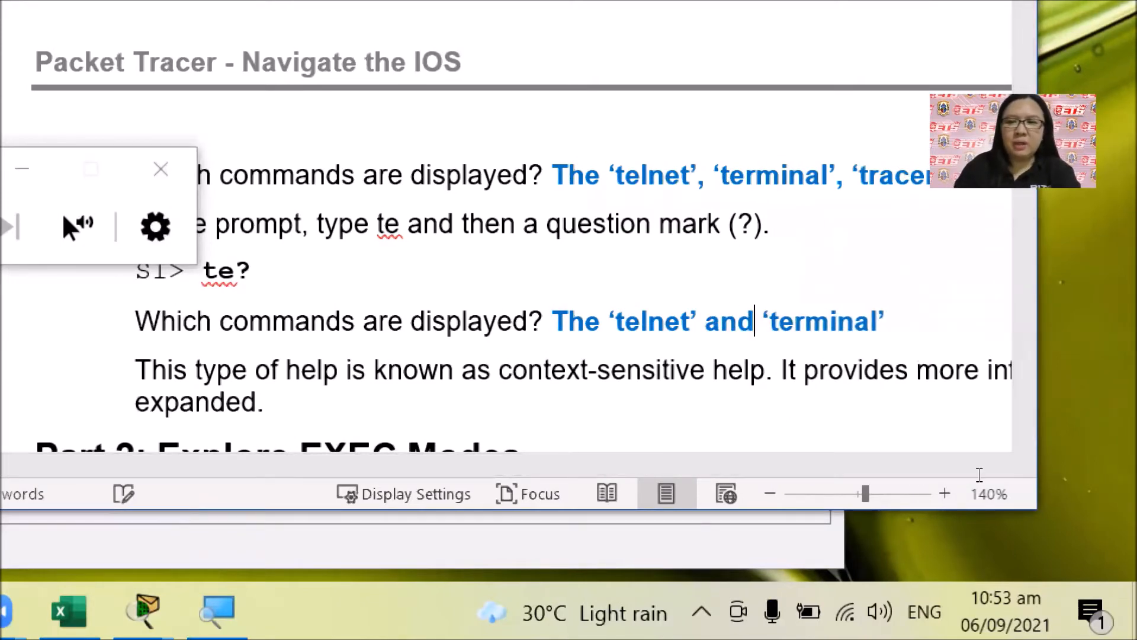
{"action": "key", "text": "End"}
{"action": "type", "text": "comm"}
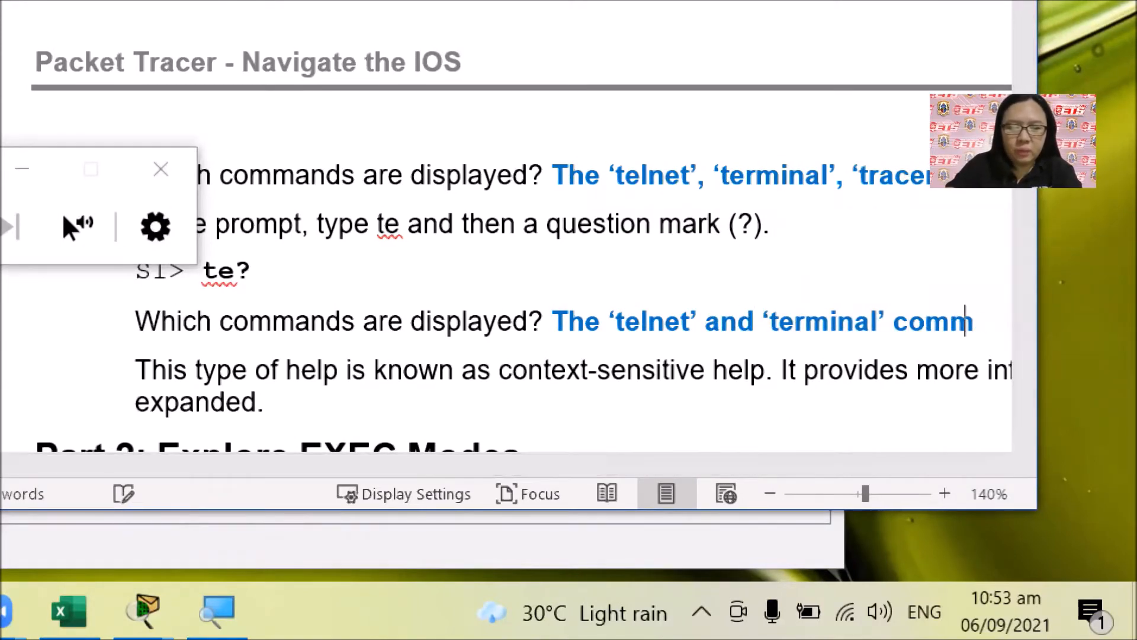
{"action": "type", "text": "ands"}
{"action": "left_click_drag", "start_coordinate": [765, 560], "coordinate": [730, 560]}
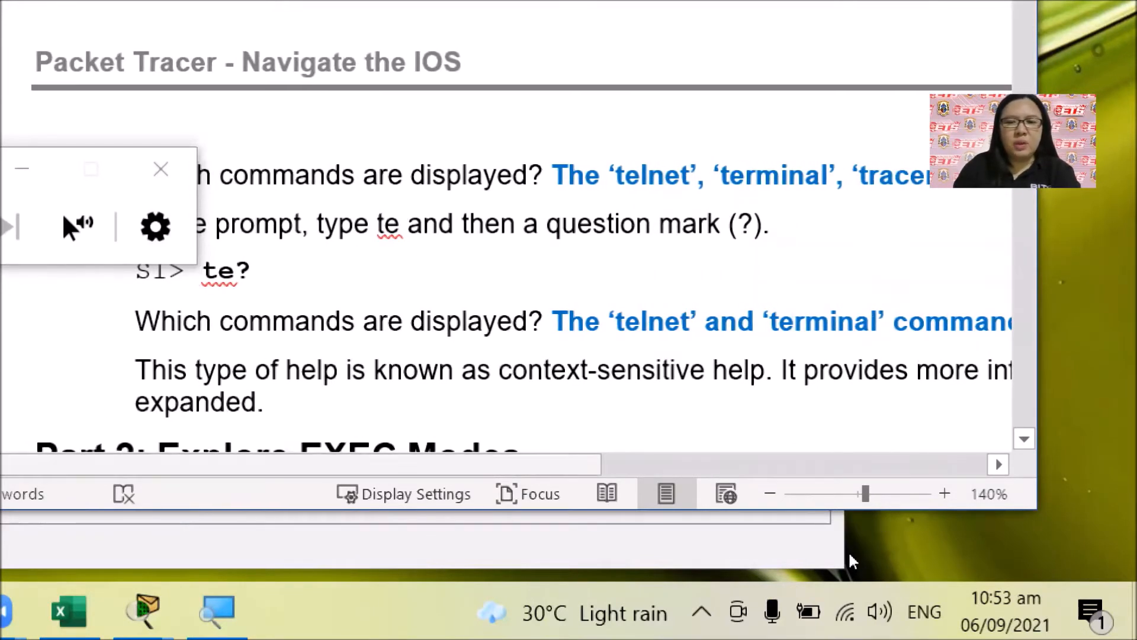
- Return the screen magnification to 100%, reposition the Word window beside the terminal, and reduce the document zoom to 100%
{"action": "left_click_drag", "start_coordinate": [863, 550], "coordinate": [836, 553]}
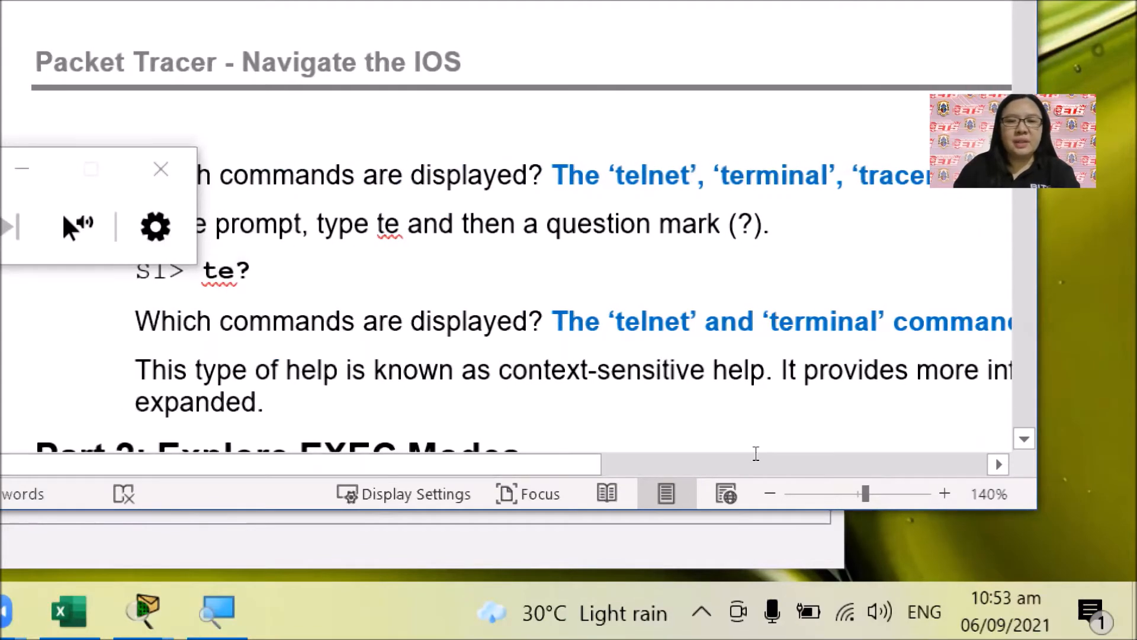
{"action": "scroll", "coordinate": [757, 454], "scroll_direction": "down", "scroll_amount": 3}
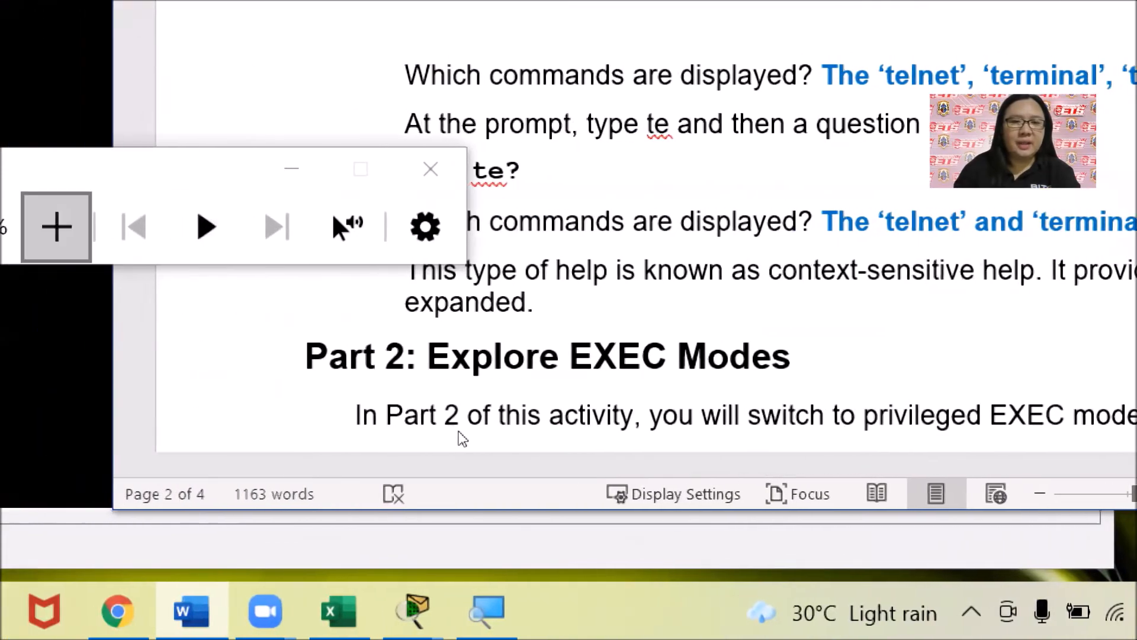
{"action": "key", "text": "super+minus"}
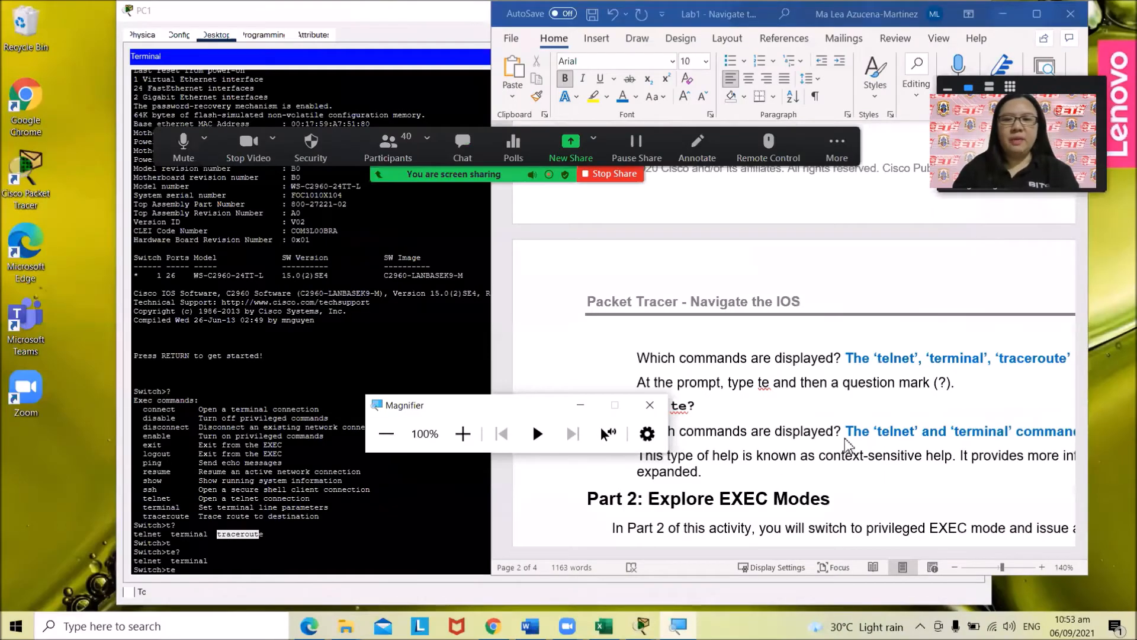
{"action": "left_click", "coordinate": [768, 20]}
{"action": "left_click_drag", "start_coordinate": [768, 20], "coordinate": [820, 34]}
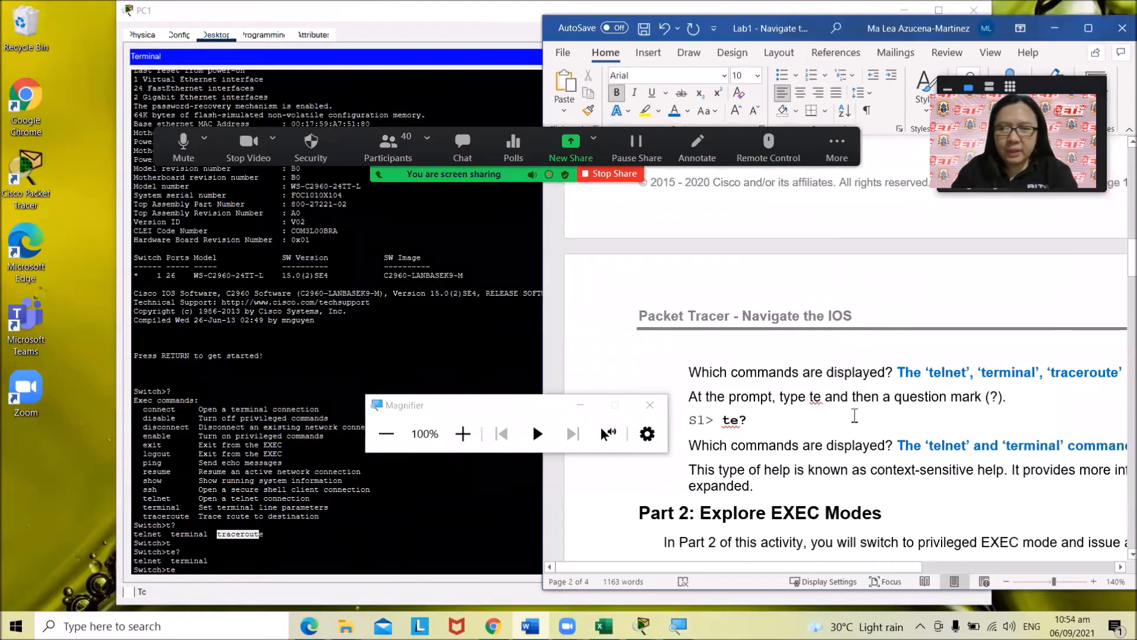
{"action": "left_click_drag", "start_coordinate": [841, 569], "coordinate": [910, 573]}
{"action": "scroll", "coordinate": [856, 443], "scroll_direction": "down", "scroll_amount": 3, "text": "ctrl"}
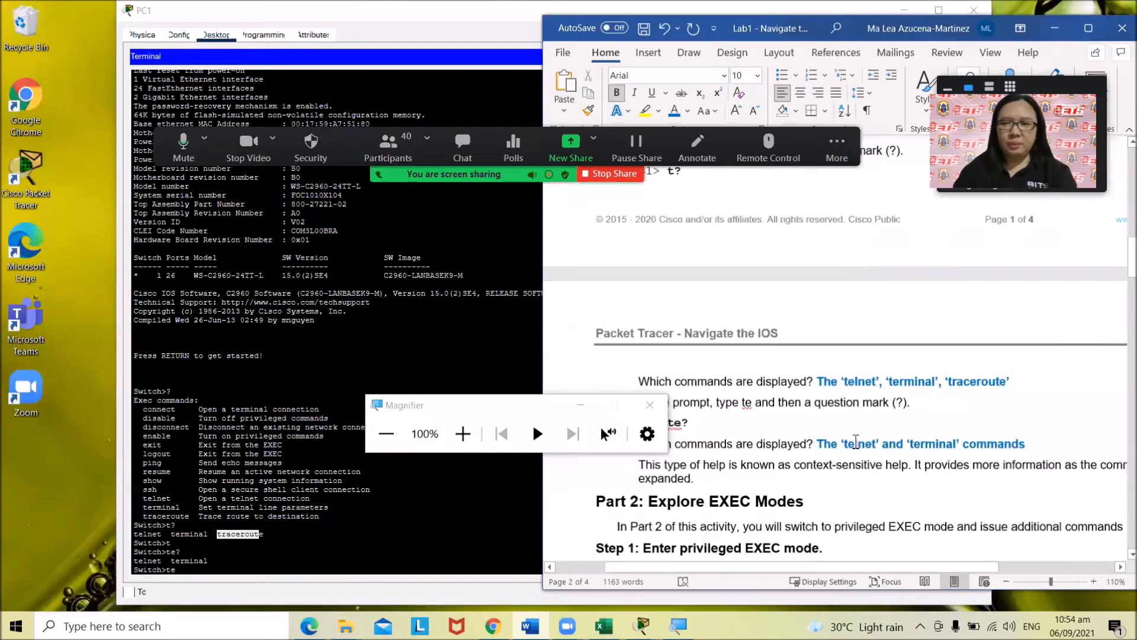
{"action": "scroll", "coordinate": [856, 443], "scroll_direction": "down", "scroll_amount": 1, "text": "ctrl"}
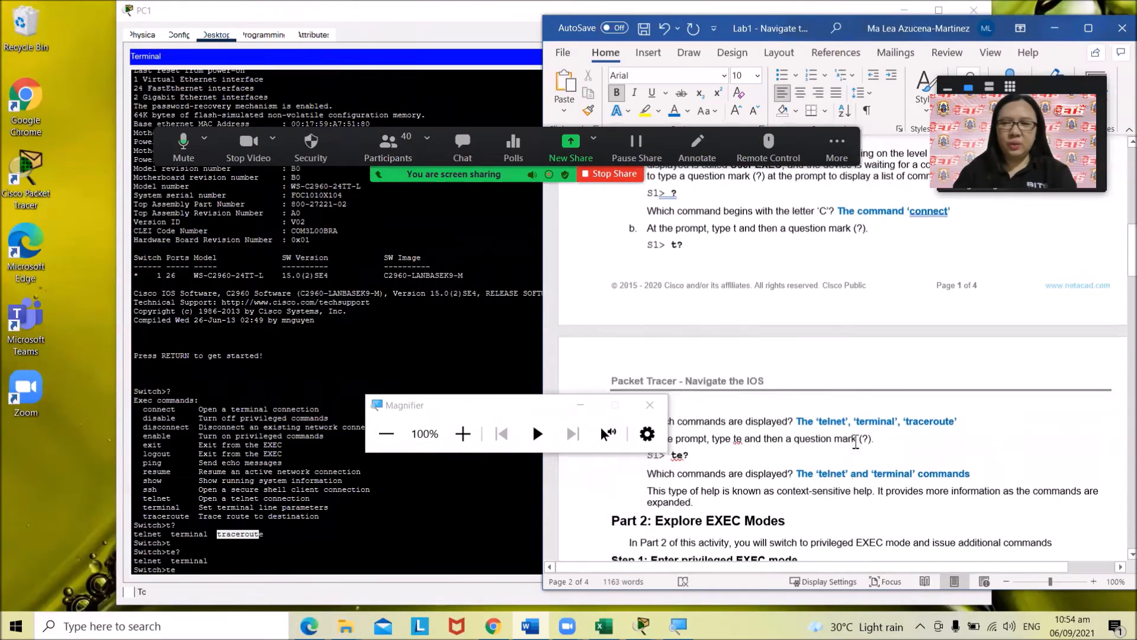
- Review the answered Part 1 questions in the Word document and continue to Part 2, Step 1
{"action": "scroll", "coordinate": [856, 443], "scroll_direction": "up", "scroll_amount": 1}
{"action": "scroll", "coordinate": [856, 443], "scroll_direction": "up", "scroll_amount": 15}
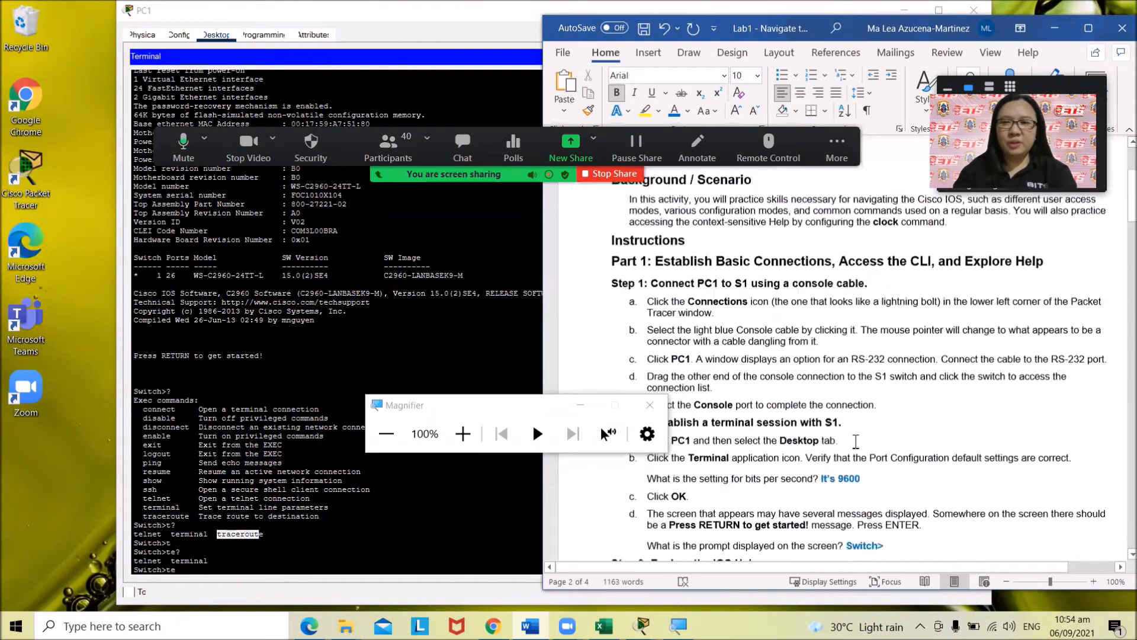
{"action": "scroll", "coordinate": [856, 442], "scroll_direction": "up", "scroll_amount": 2}
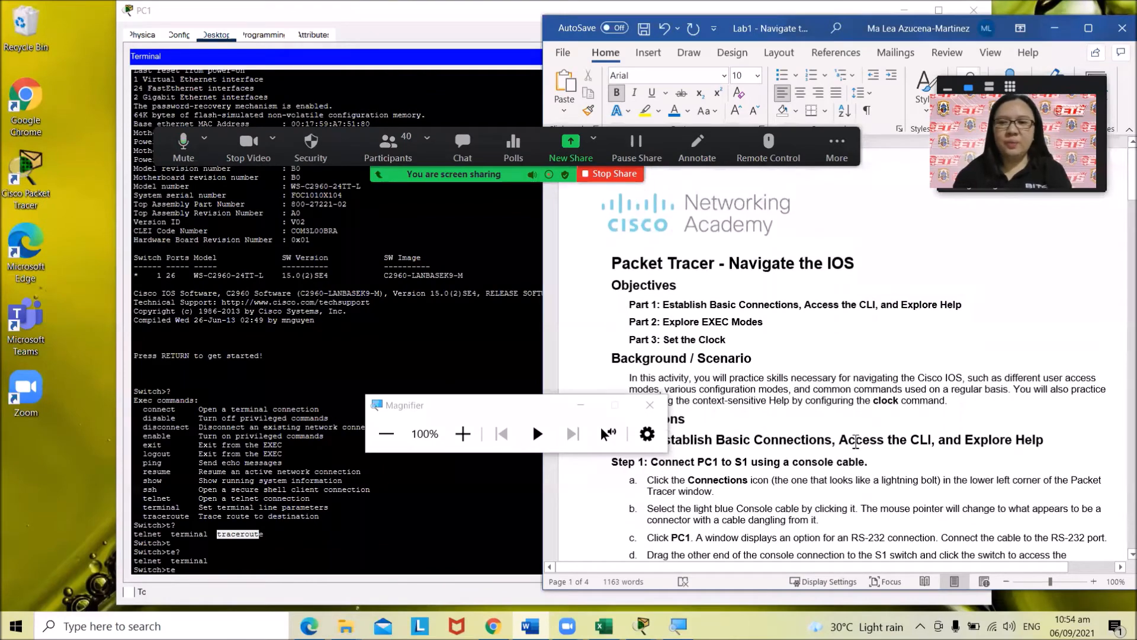
{"action": "scroll", "coordinate": [857, 443], "scroll_direction": "down", "scroll_amount": 10}
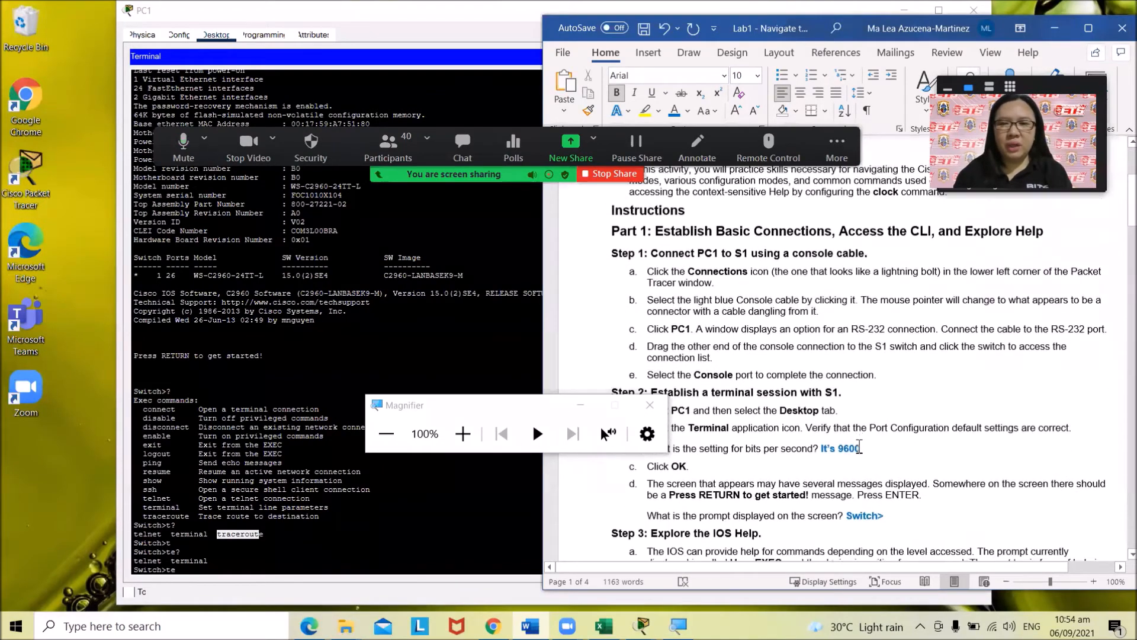
{"action": "scroll", "coordinate": [859, 446], "scroll_direction": "down", "scroll_amount": 12}
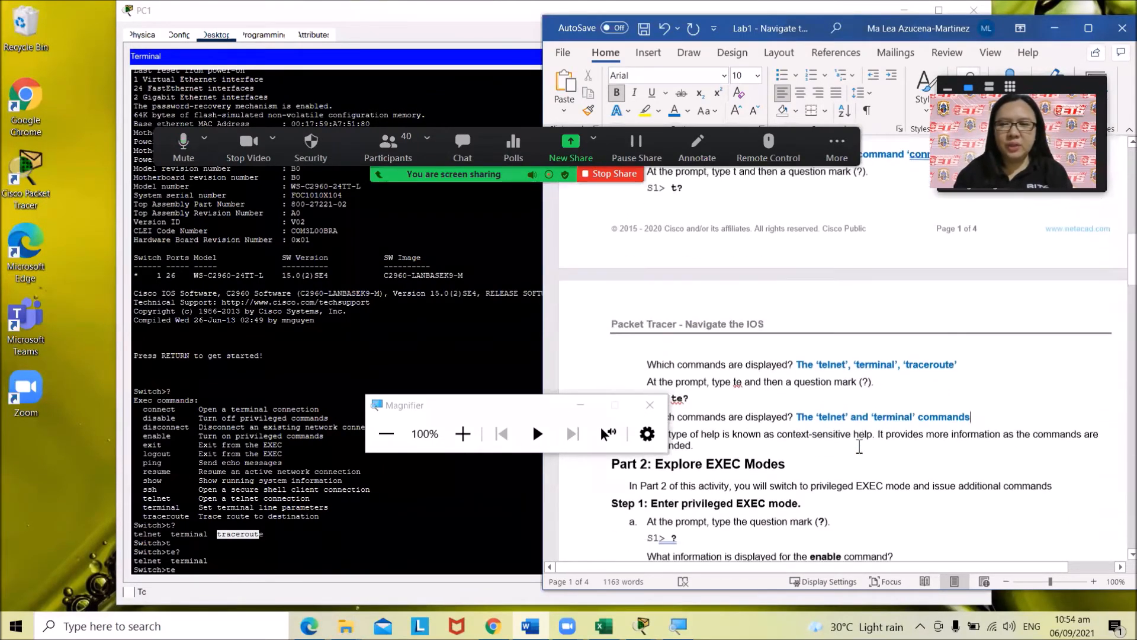
{"action": "scroll", "coordinate": [859, 446], "scroll_direction": "down", "scroll_amount": 5}
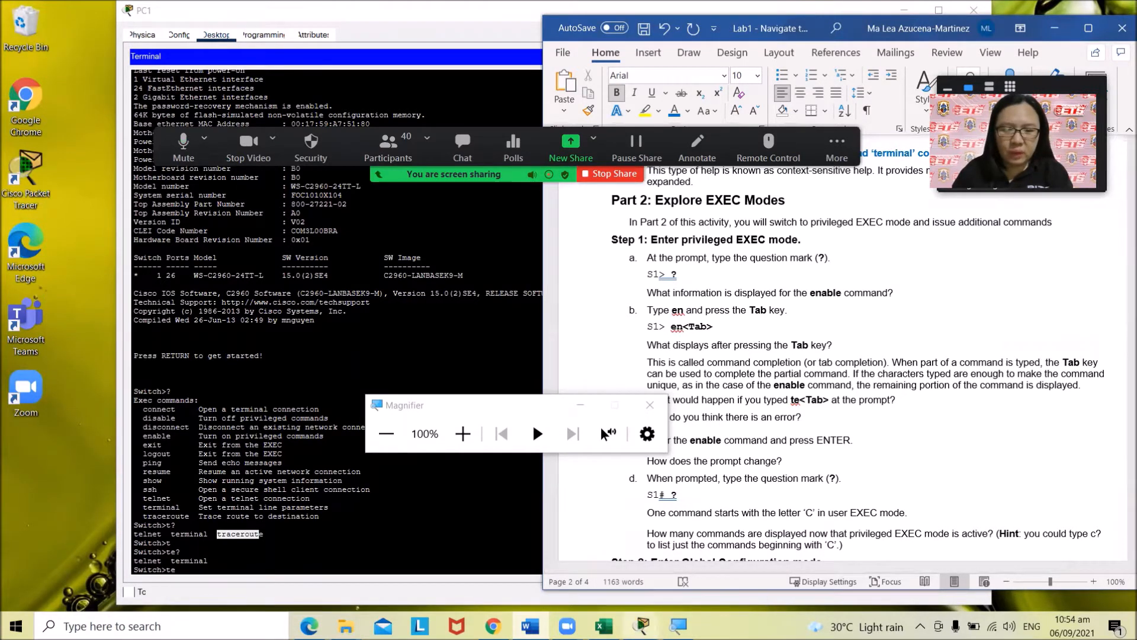
- Bring the Packet Tracer workspace and PC1's terminal forward and return to the lab document in Word
{"action": "mouse_move", "coordinate": [641, 625]}
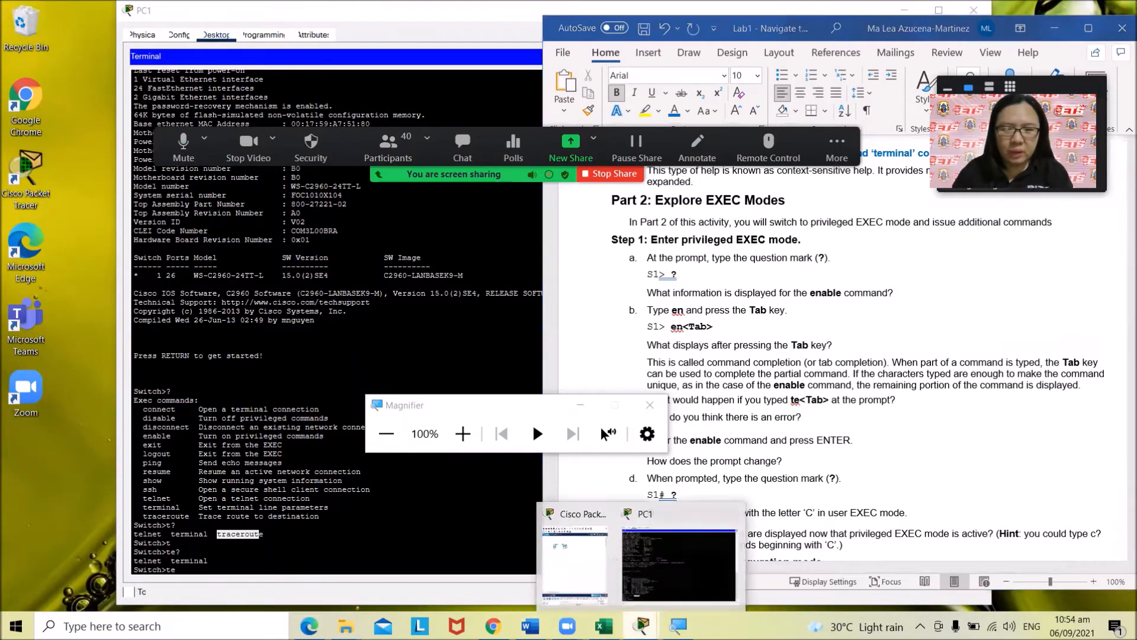
{"action": "left_click", "coordinate": [584, 528]}
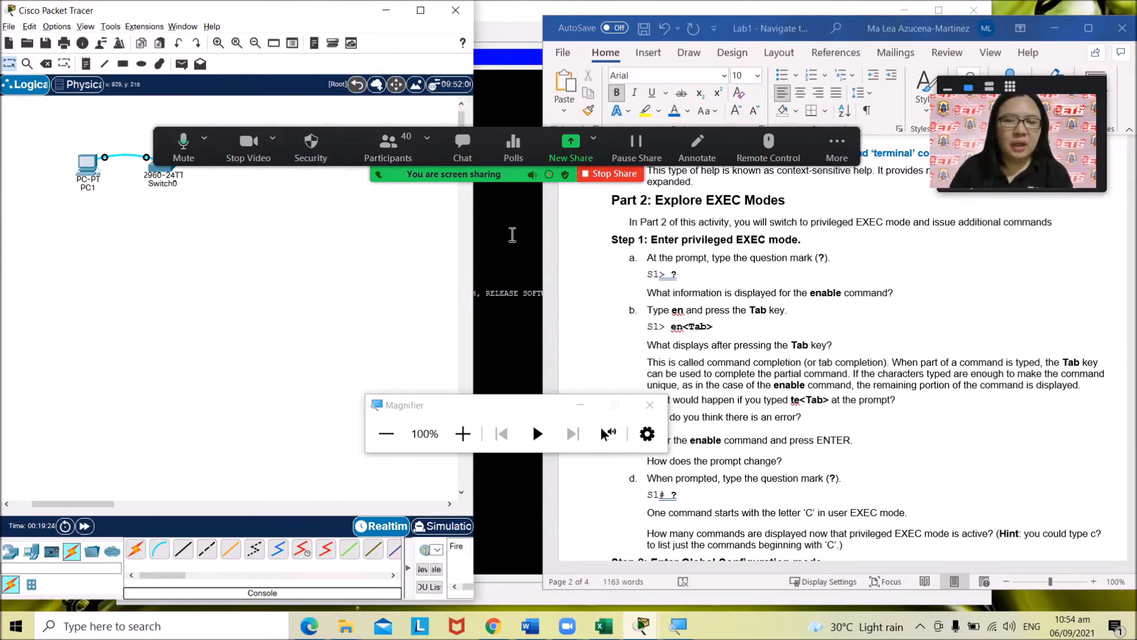
{"action": "left_click", "coordinate": [513, 236]}
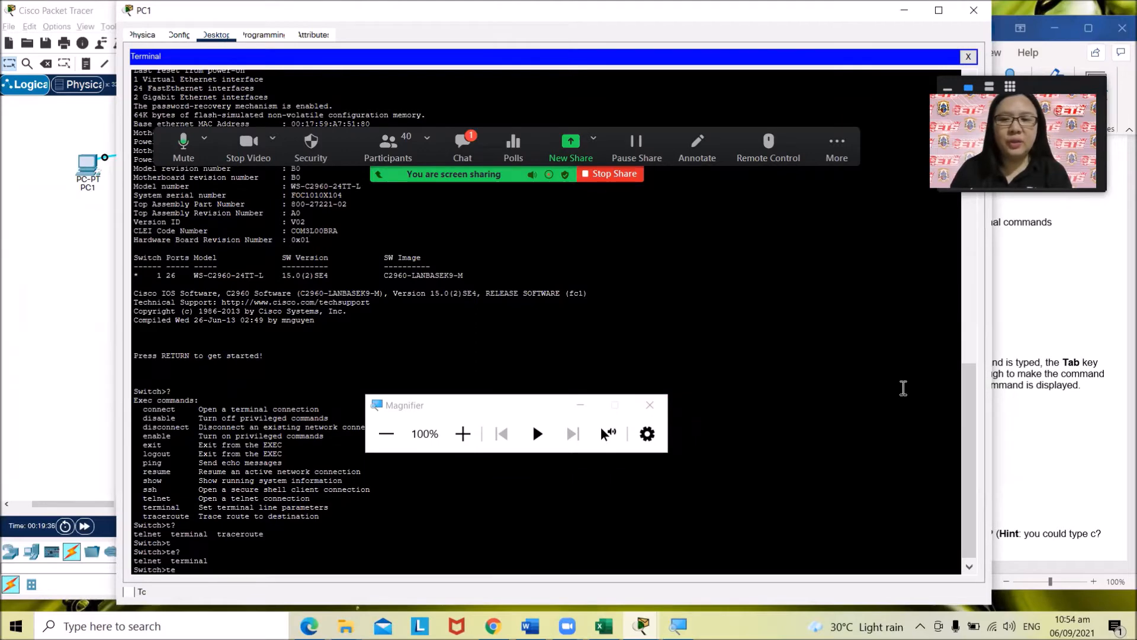
{"action": "left_click", "coordinate": [1035, 321]}
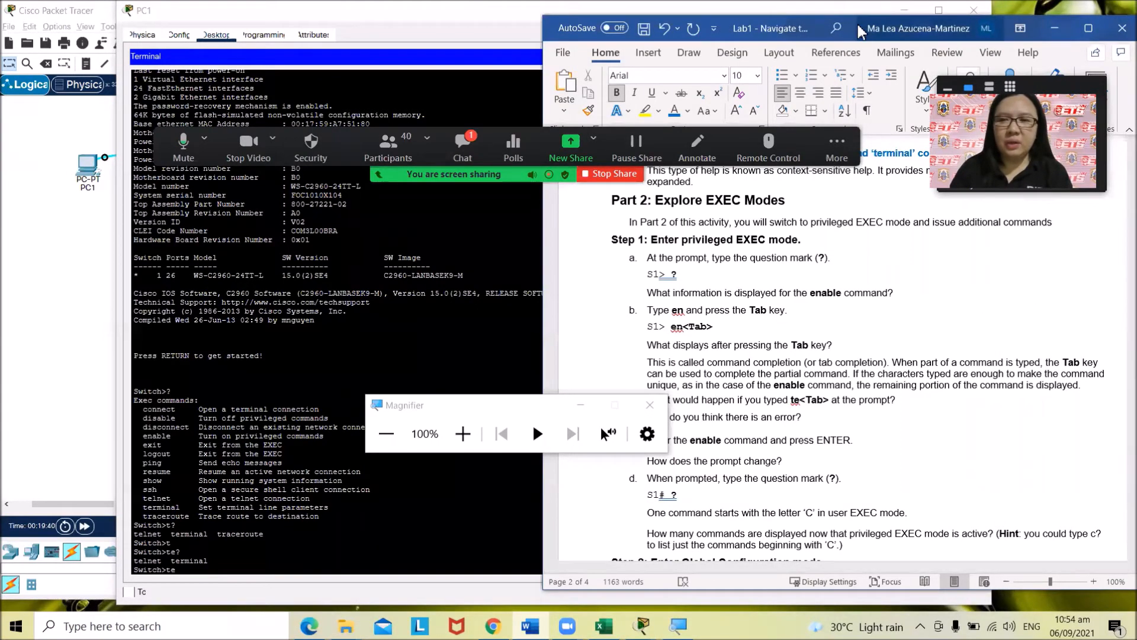
{"action": "left_click_drag", "start_coordinate": [856, 32], "coordinate": [854, 32]}
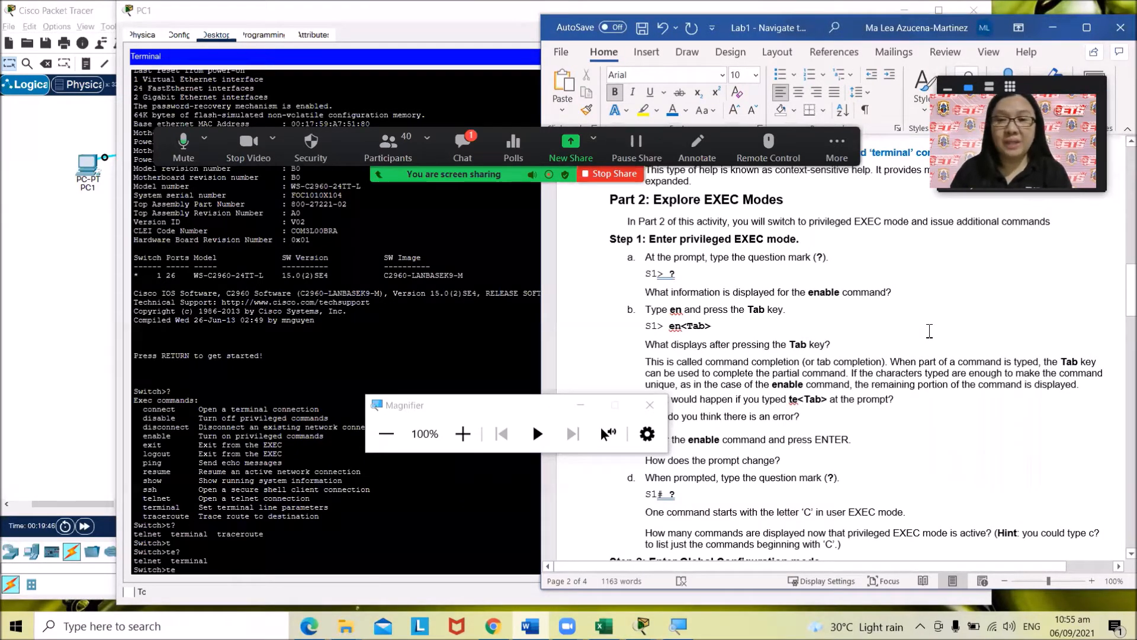
- Magnify the screen to 200% and read the Part 2, Step 1 instructions on entering privileged EXEC mode
{"action": "scroll", "coordinate": [929, 331], "scroll_direction": "down", "scroll_amount": 3}
{"action": "scroll", "coordinate": [935, 343], "scroll_direction": "up", "scroll_amount": 3}
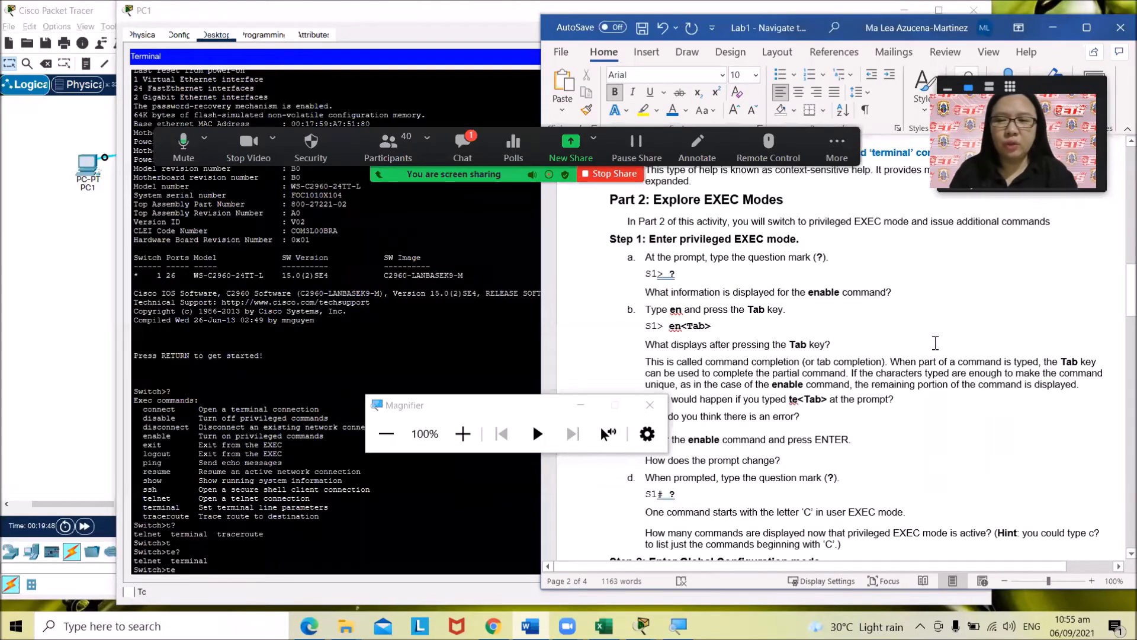
{"action": "left_click", "coordinate": [462, 435]}
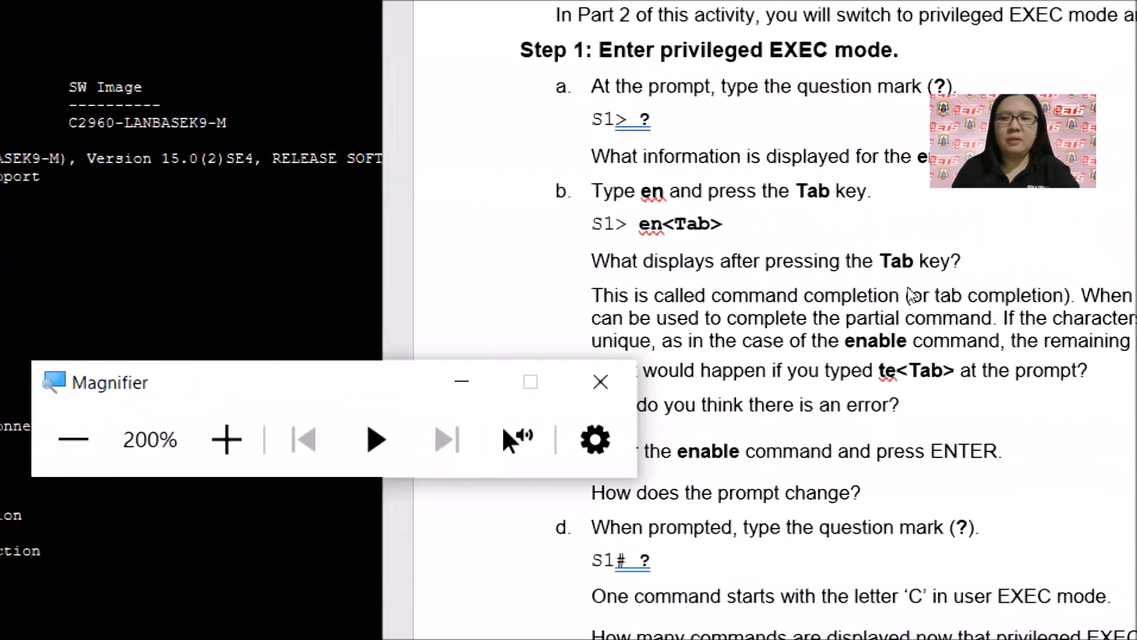
{"action": "scroll", "coordinate": [899, 305], "scroll_direction": "up", "scroll_amount": 2}
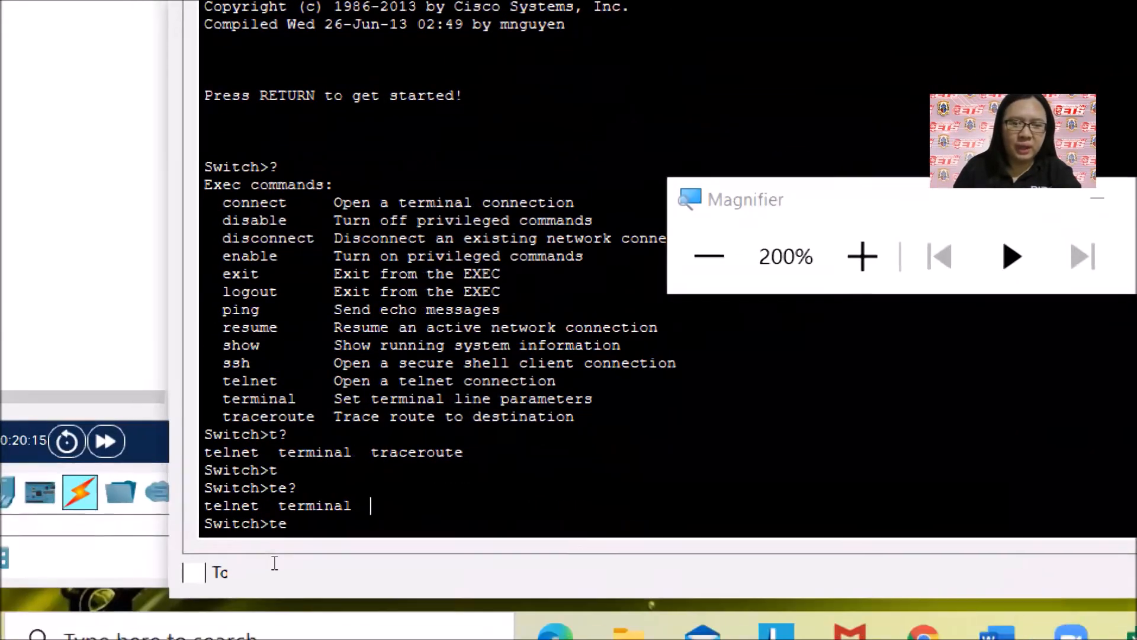
- Clear the leftover te entry in PC1's terminal and list the available EXEC commands by entering ? at the Switch> prompt
{"action": "key", "text": "Return"}
{"action": "key", "text": "Return"}
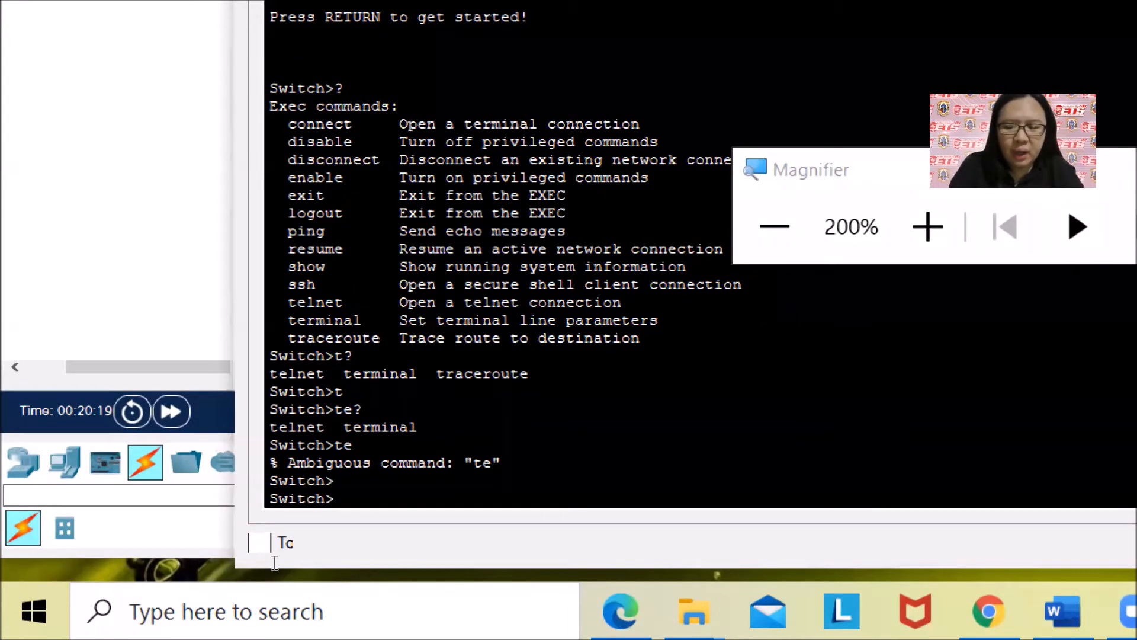
{"action": "type", "text": "?"}
{"action": "key", "text": "Return"}
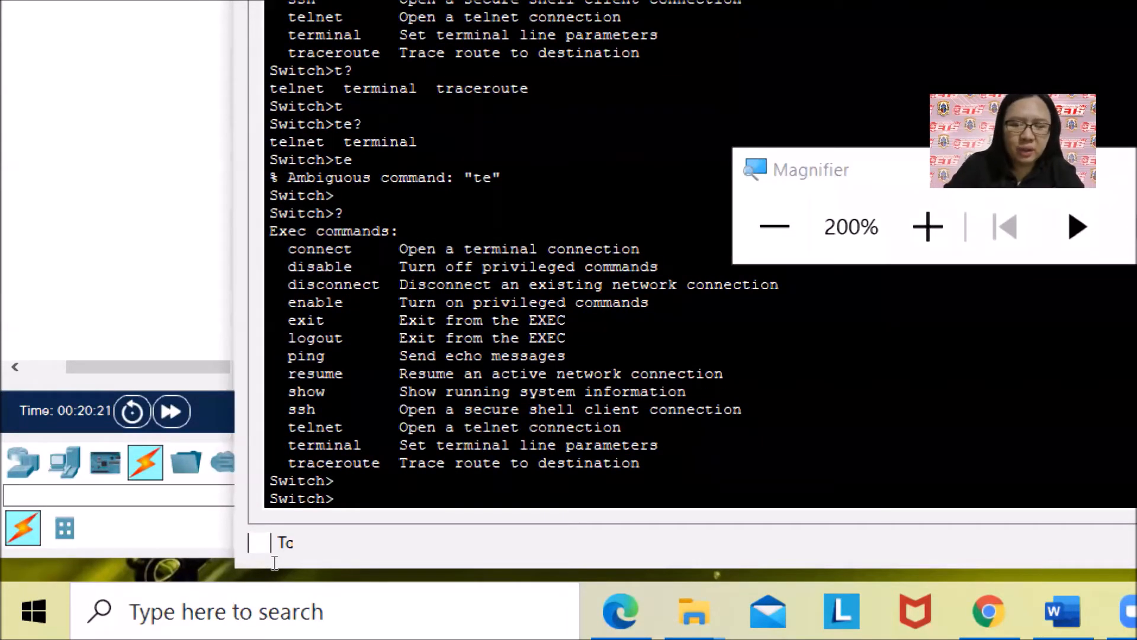
{"action": "type", "text": "?"}
{"action": "key", "text": "Return"}
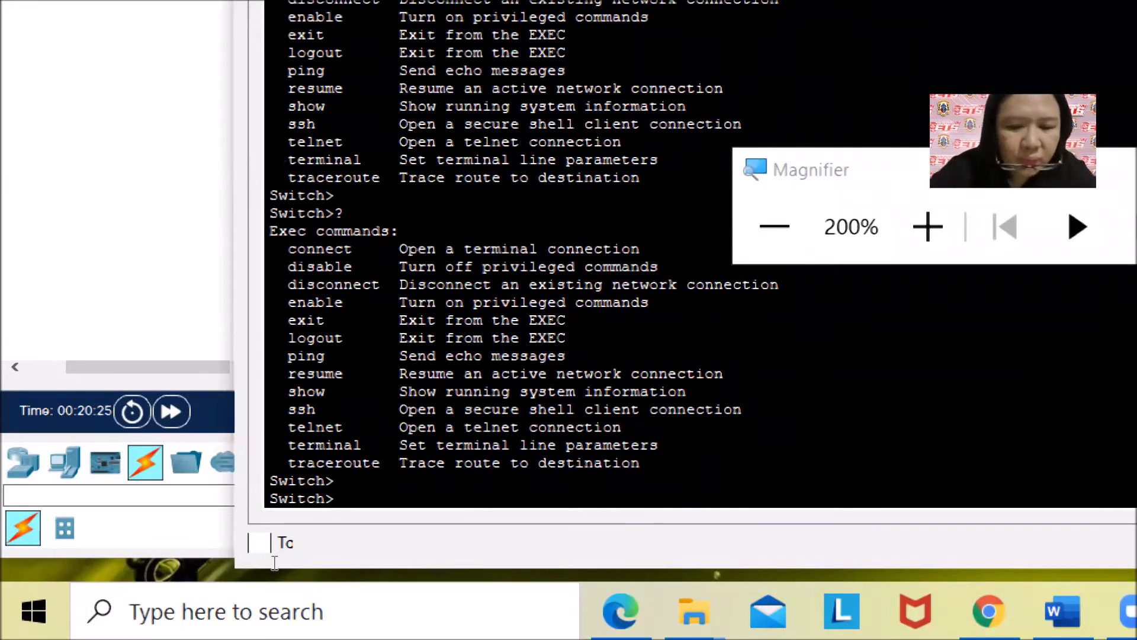
{"action": "type", "text": "?"}
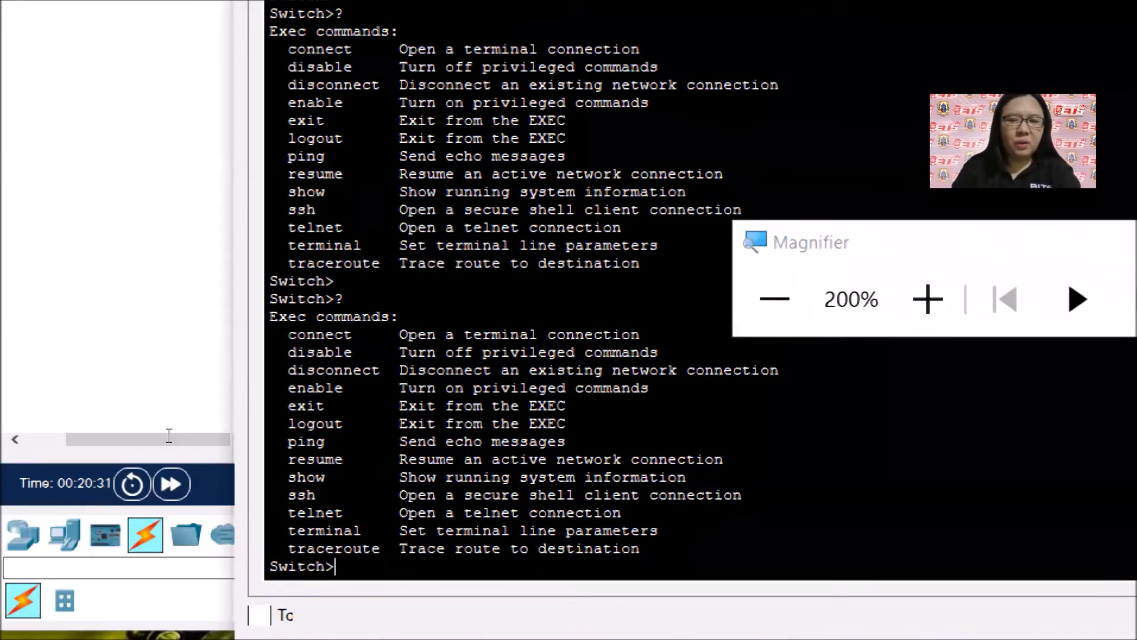
- Locate enable in the latest EXEC command list and copy its description, "Turn on privileged commands"
{"action": "left_click_drag", "start_coordinate": [288, 334], "coordinate": [379, 545]}
{"action": "left_click", "coordinate": [427, 522]}
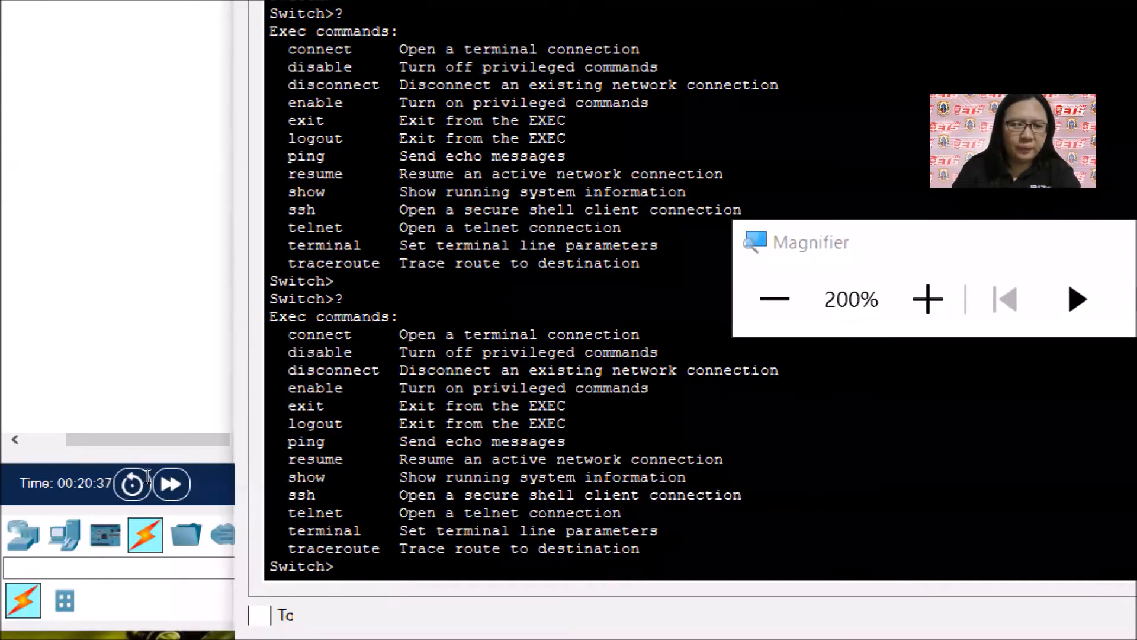
{"action": "left_click_drag", "start_coordinate": [149, 476], "coordinate": [172, 478]}
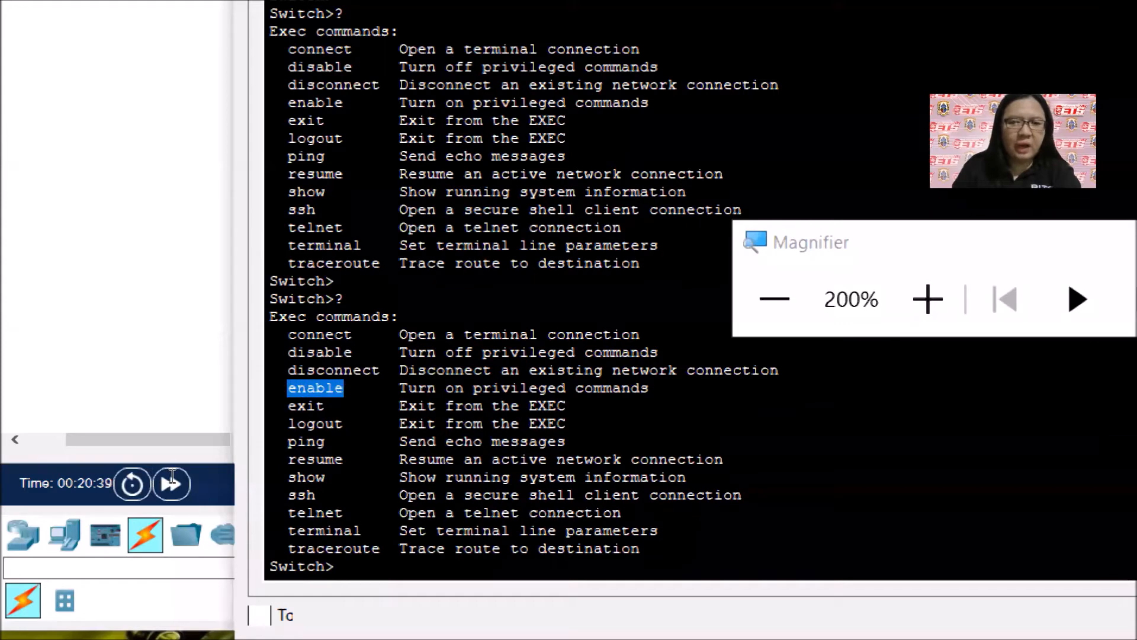
{"action": "left_click", "coordinate": [256, 498]}
{"action": "left_click", "coordinate": [199, 477]}
{"action": "left_click_drag", "start_coordinate": [215, 477], "coordinate": [323, 477]}
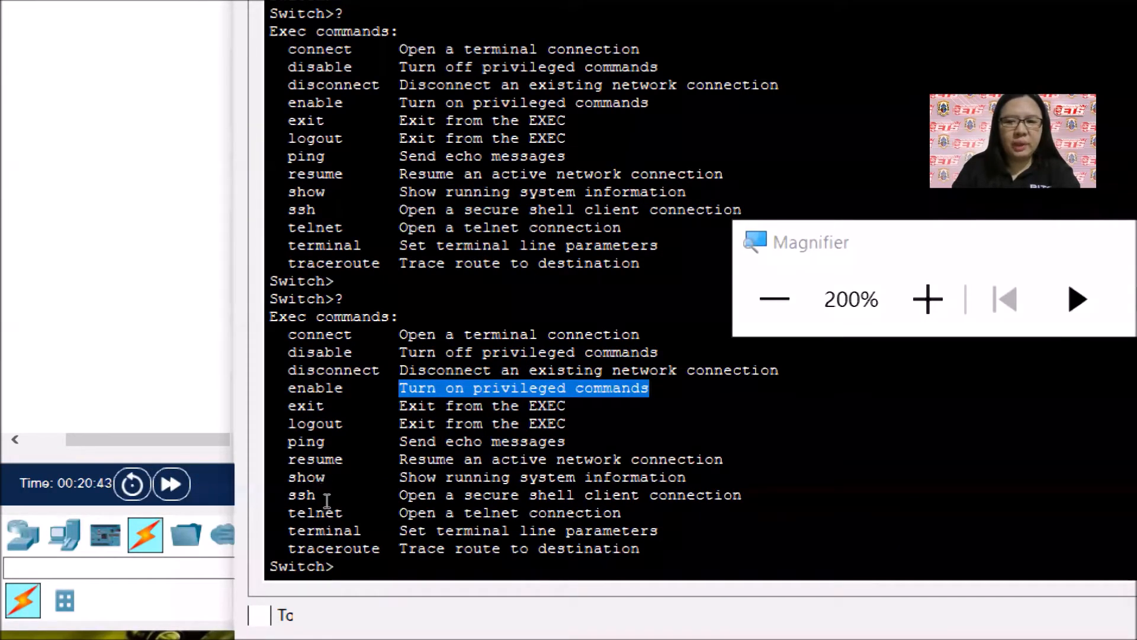
{"action": "right_click", "coordinate": [306, 477]}
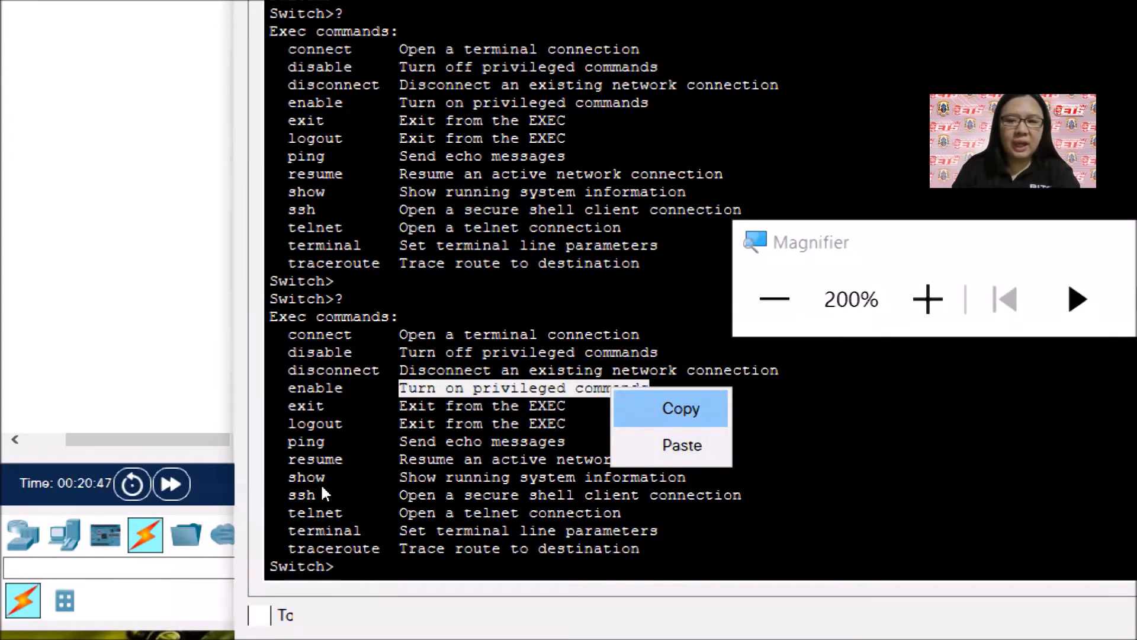
{"action": "left_click", "coordinate": [321, 484]}
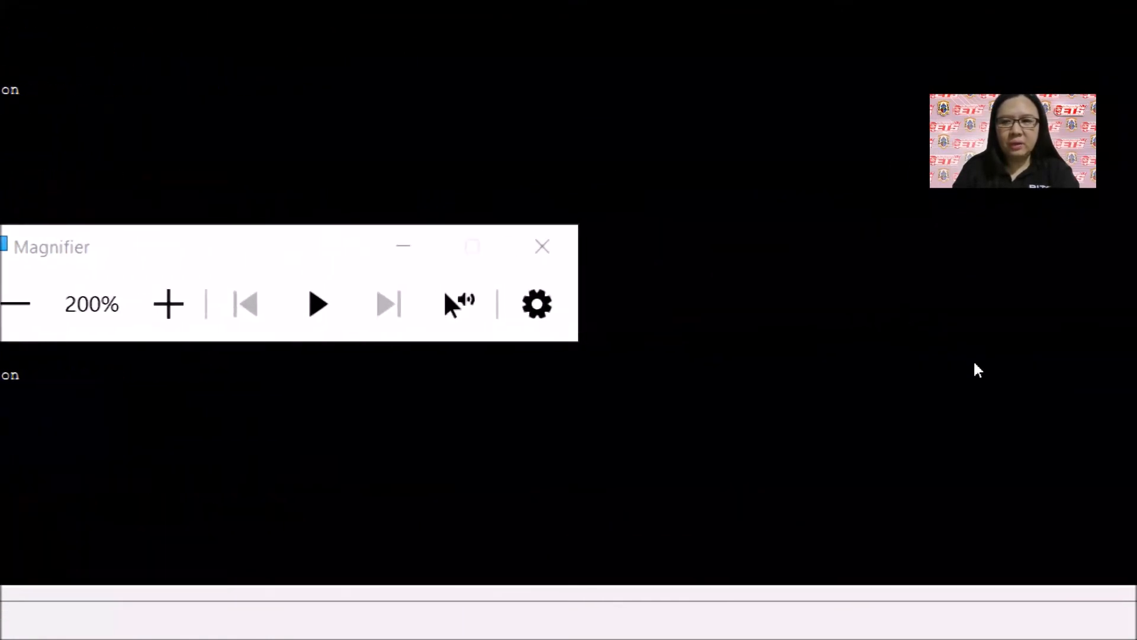
- Paste "Turn on privileged commands" after the enable command question in Word and format the answer in bold blue
{"action": "left_click", "coordinate": [1056, 405]}
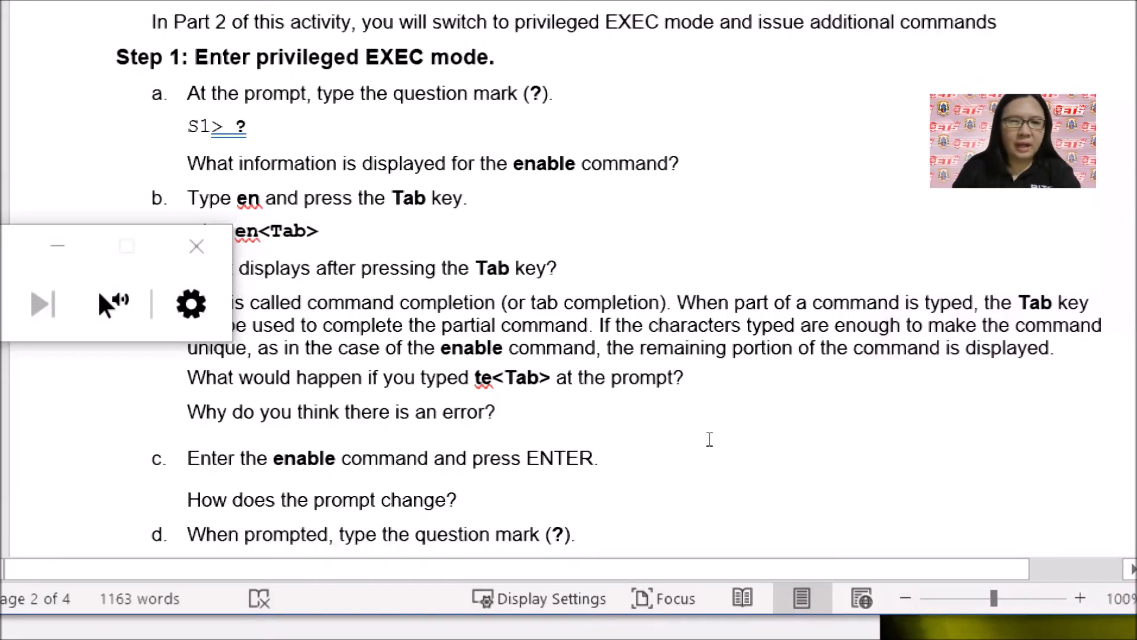
{"action": "scroll", "coordinate": [737, 370], "scroll_direction": "up", "scroll_amount": 1}
{"action": "scroll", "coordinate": [742, 356], "scroll_direction": "down", "scroll_amount": 1}
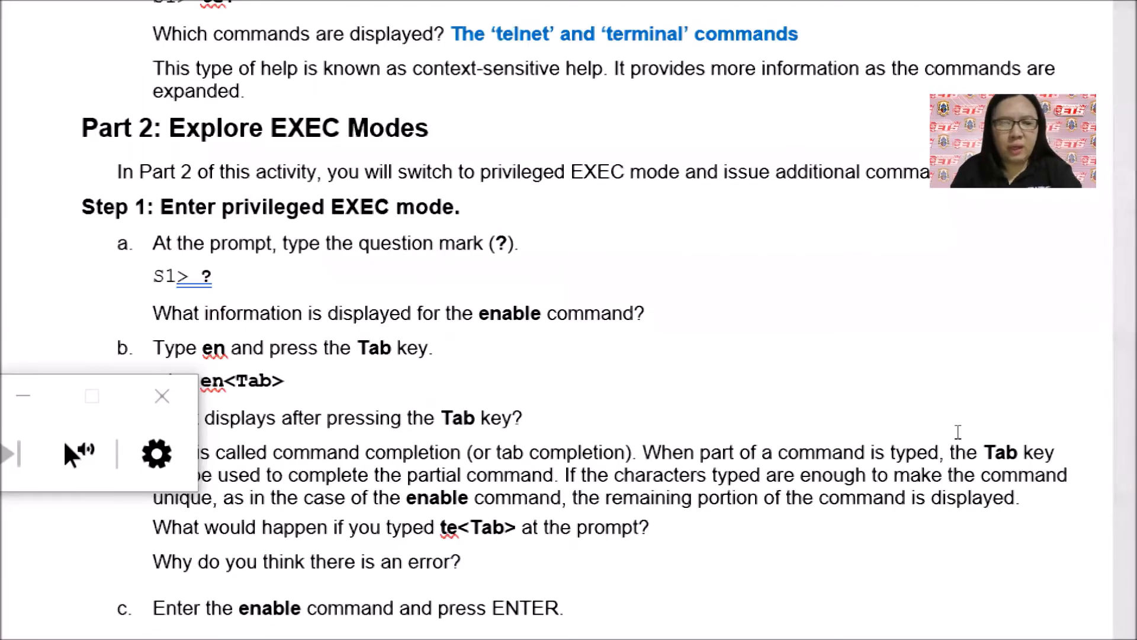
{"action": "key", "text": "ctrl+v"}
{"action": "left_click_drag", "start_coordinate": [1028, 361], "coordinate": [897, 366]}
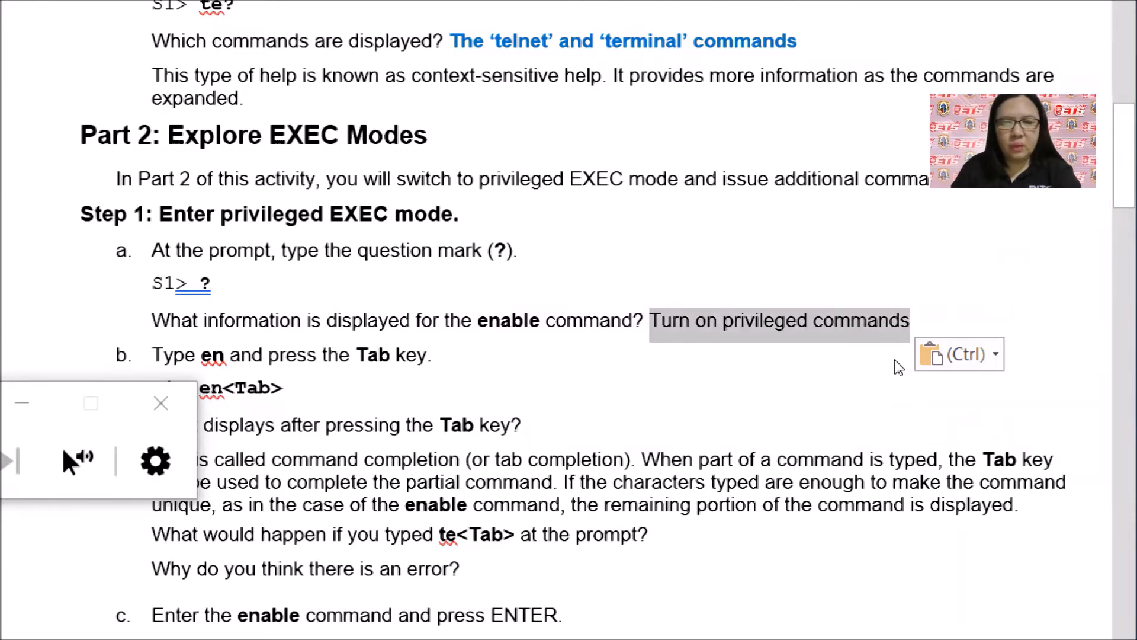
{"action": "key", "text": "ctrl+b"}
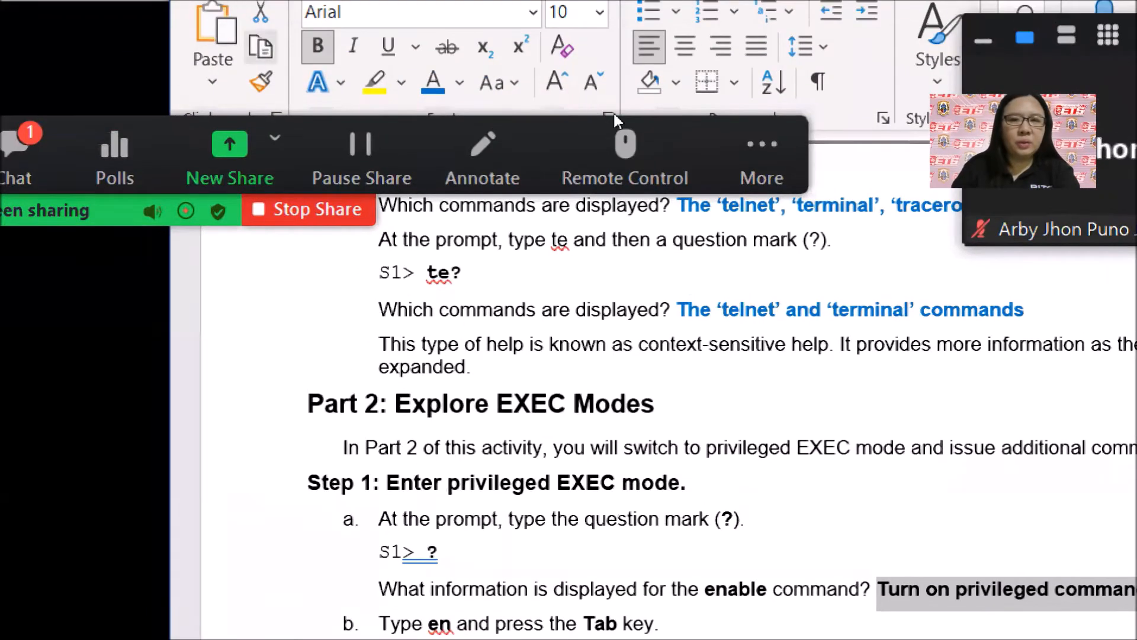
{"action": "left_click", "coordinate": [433, 82]}
- Complete the partial command en at the Switch> prompt in PC1's terminal and run enable to enter privileged EXEC mode
{"action": "scroll", "coordinate": [978, 348], "scroll_direction": "down", "scroll_amount": 1}
{"action": "scroll", "coordinate": [978, 348], "scroll_direction": "down", "scroll_amount": 3}
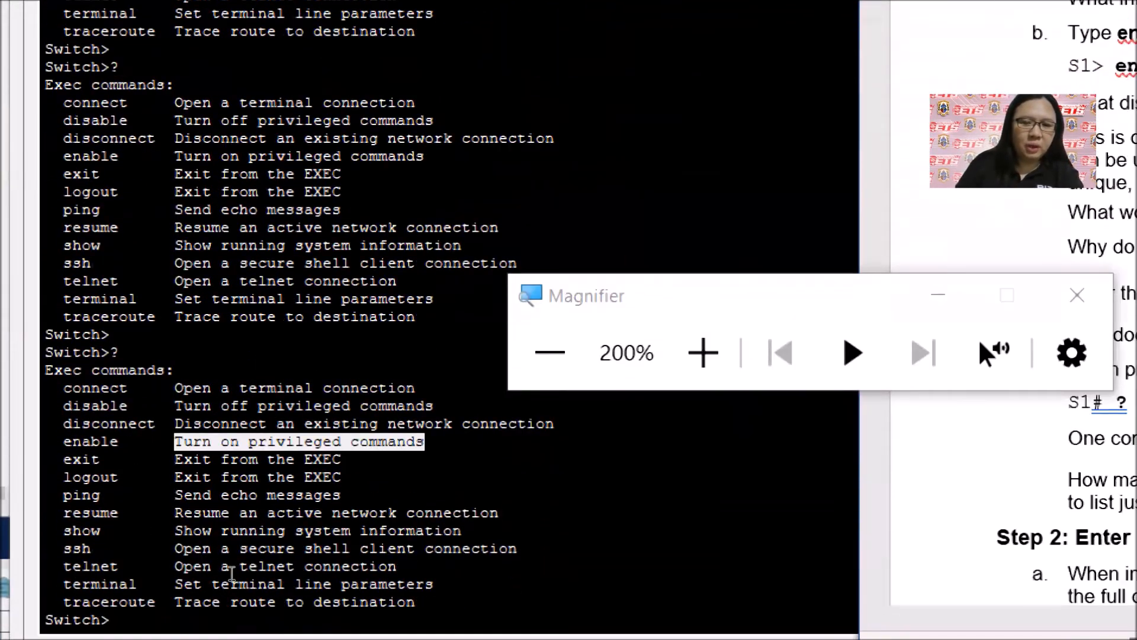
{"action": "left_click", "coordinate": [409, 553]}
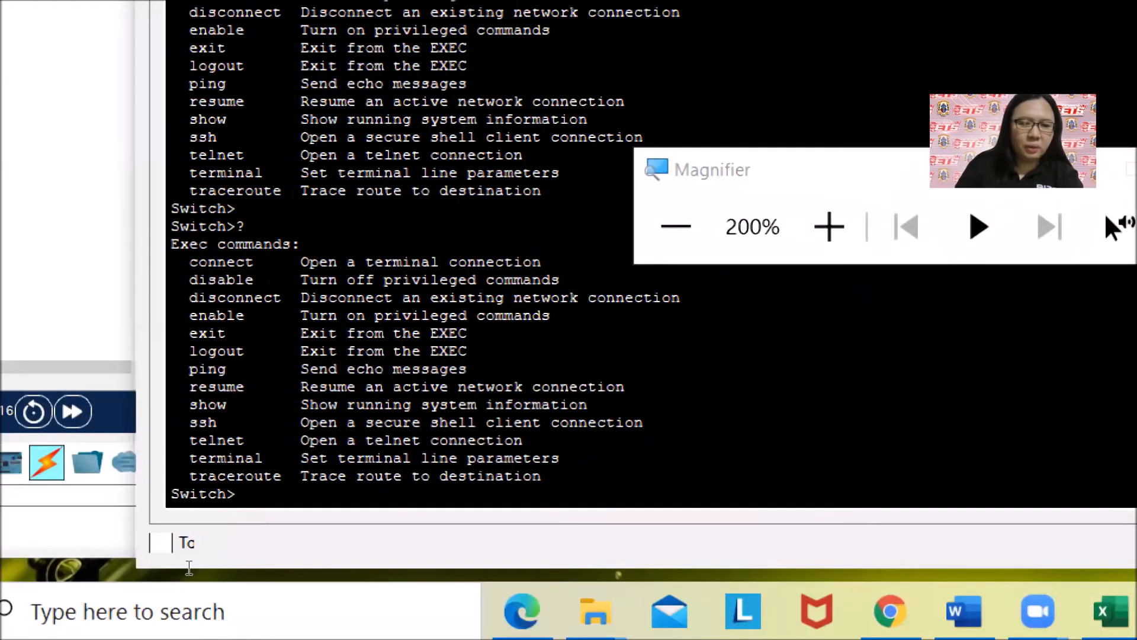
{"action": "left_click", "coordinate": [189, 568]}
{"action": "type", "text": "en"}
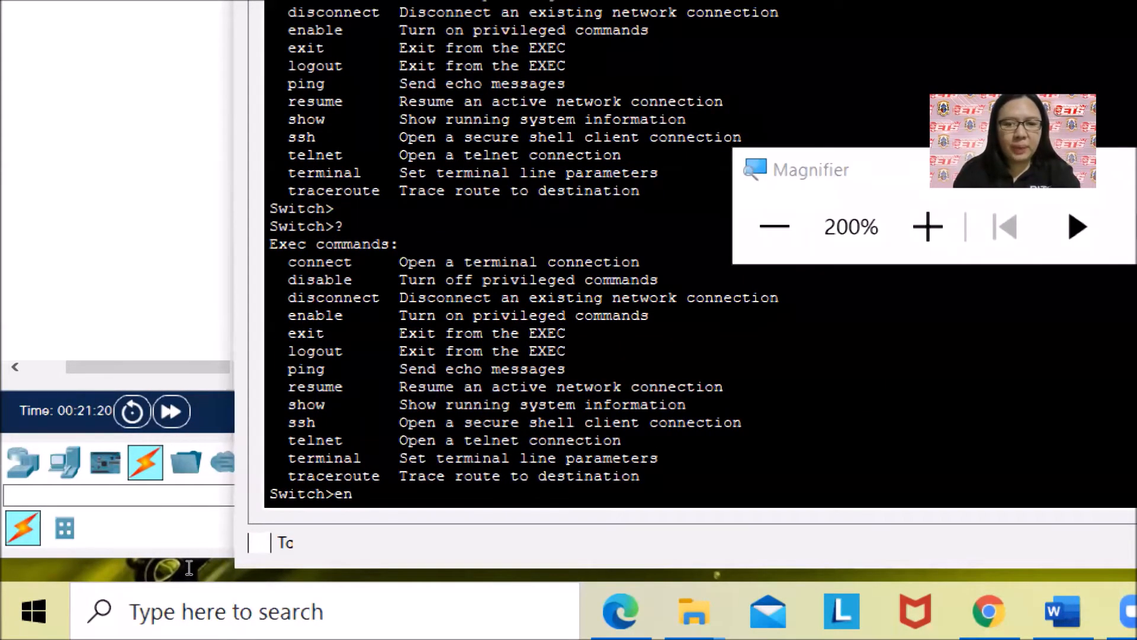
{"action": "key", "text": "Tab"}
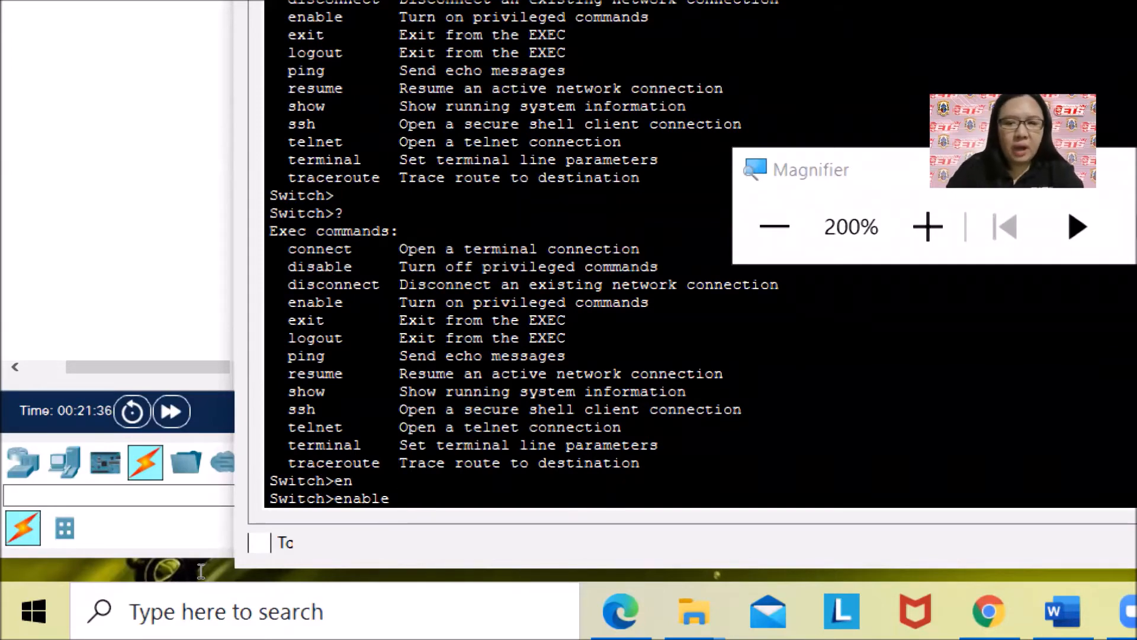
{"action": "key", "text": "Return"}
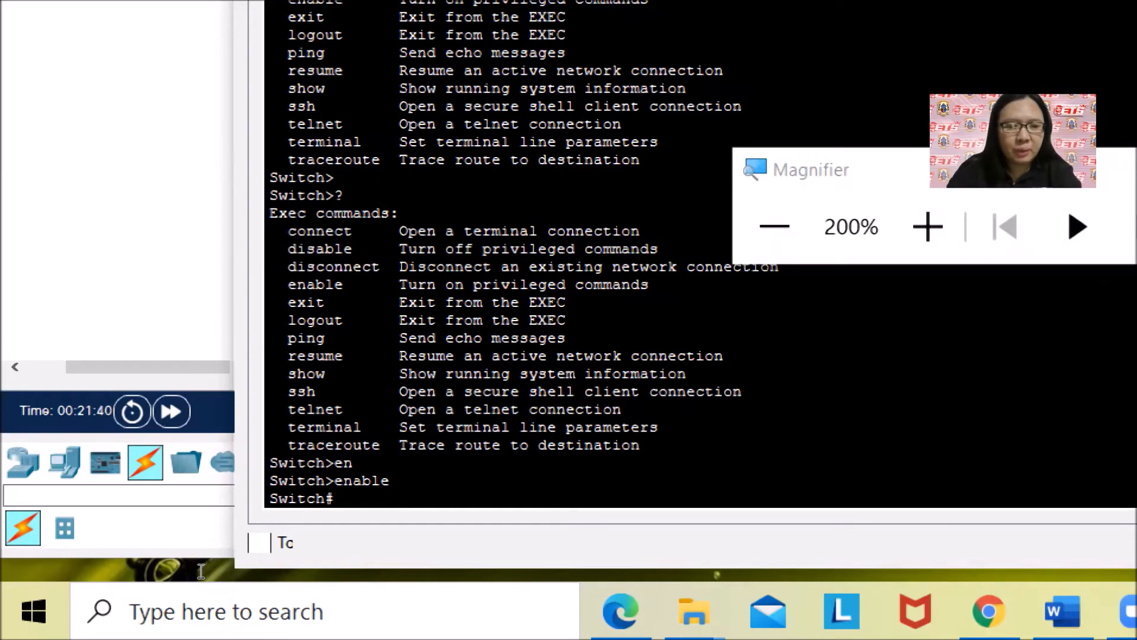
- Leave privileged EXEC mode with exit and restart the console session to get back to the Switch> prompt
{"action": "type", "text": "exit"}
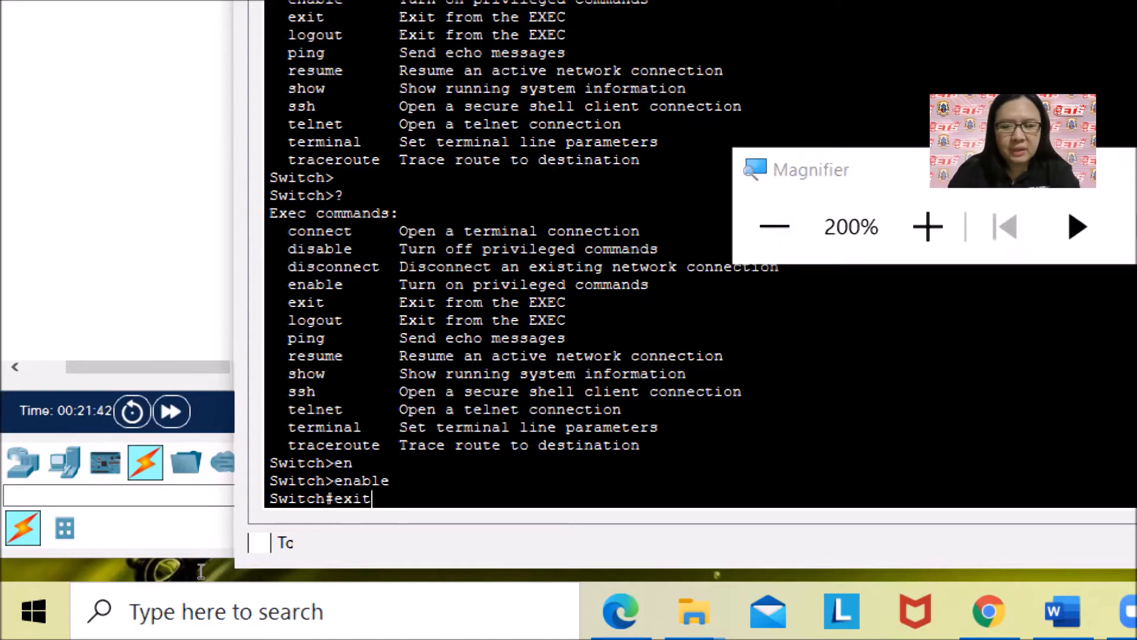
{"action": "key", "text": "Return"}
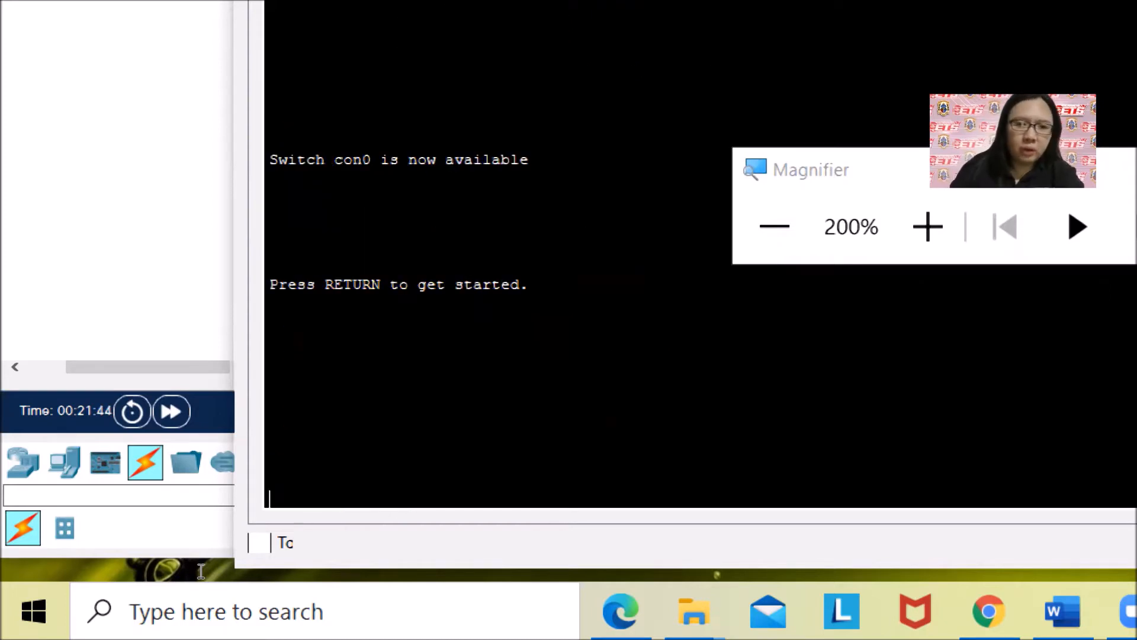
{"action": "key", "text": "Return"}
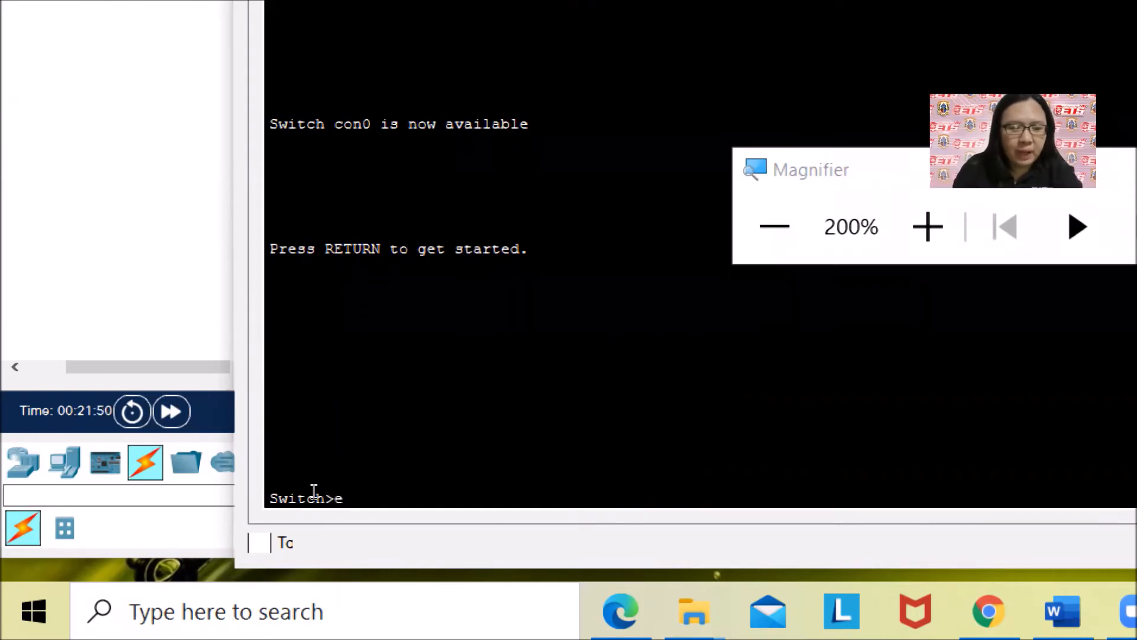
- Test command completion with e and with ex at the Switch> prompt, and run the completed exit command
{"action": "type", "text": "e"}
{"action": "key", "text": "Tab"}
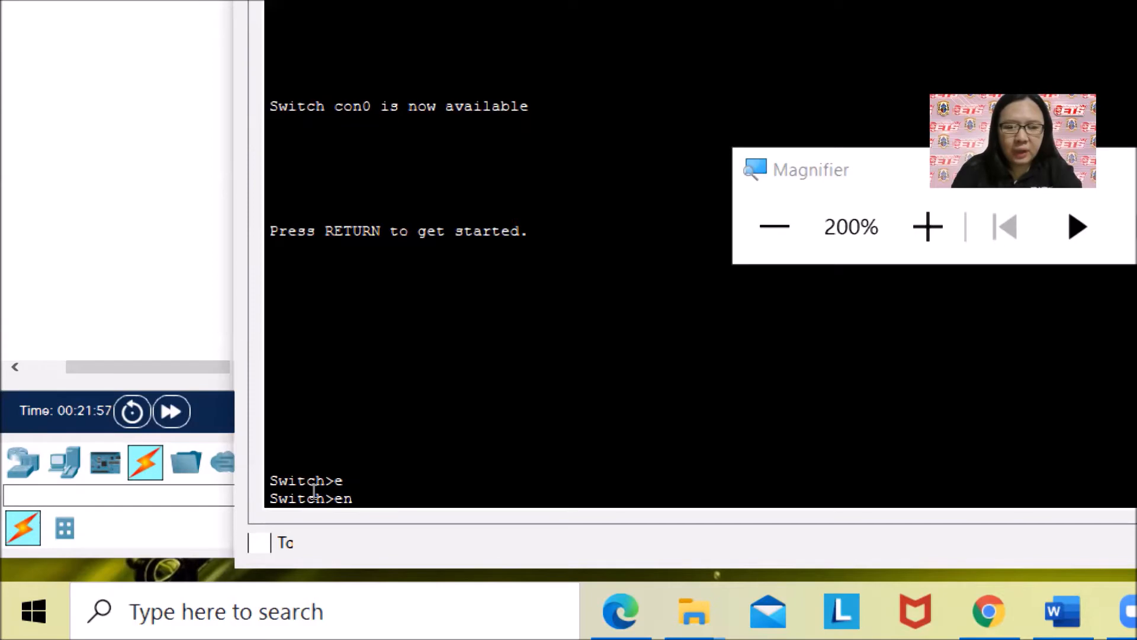
{"action": "scroll", "coordinate": [371, 498], "scroll_direction": "up", "scroll_amount": 8}
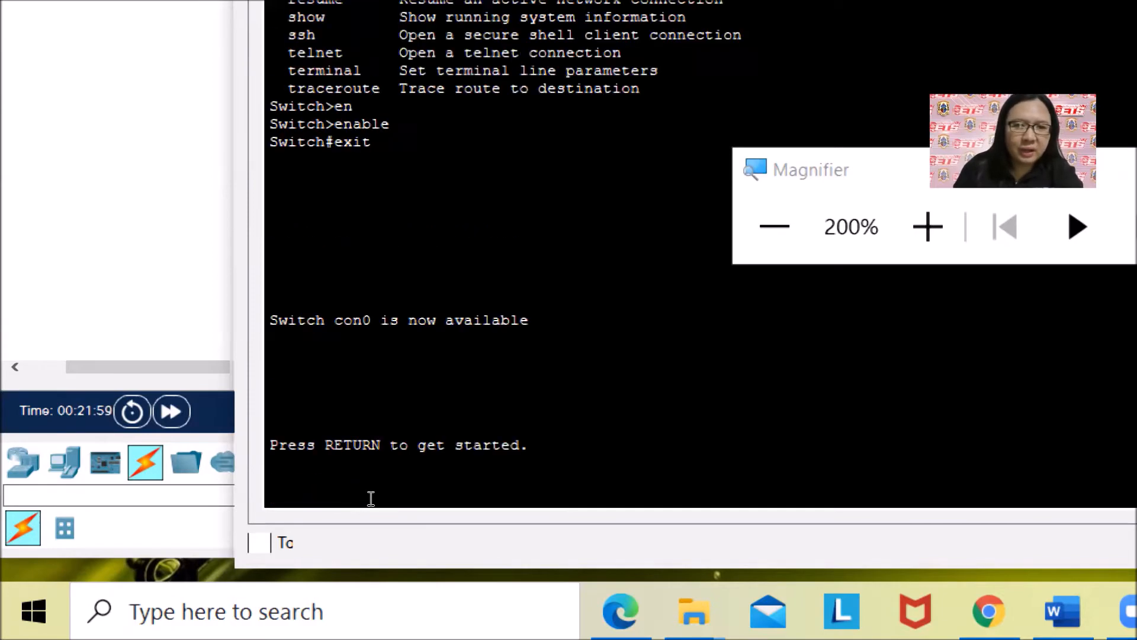
{"action": "scroll", "coordinate": [370, 498], "scroll_direction": "down", "scroll_amount": 8}
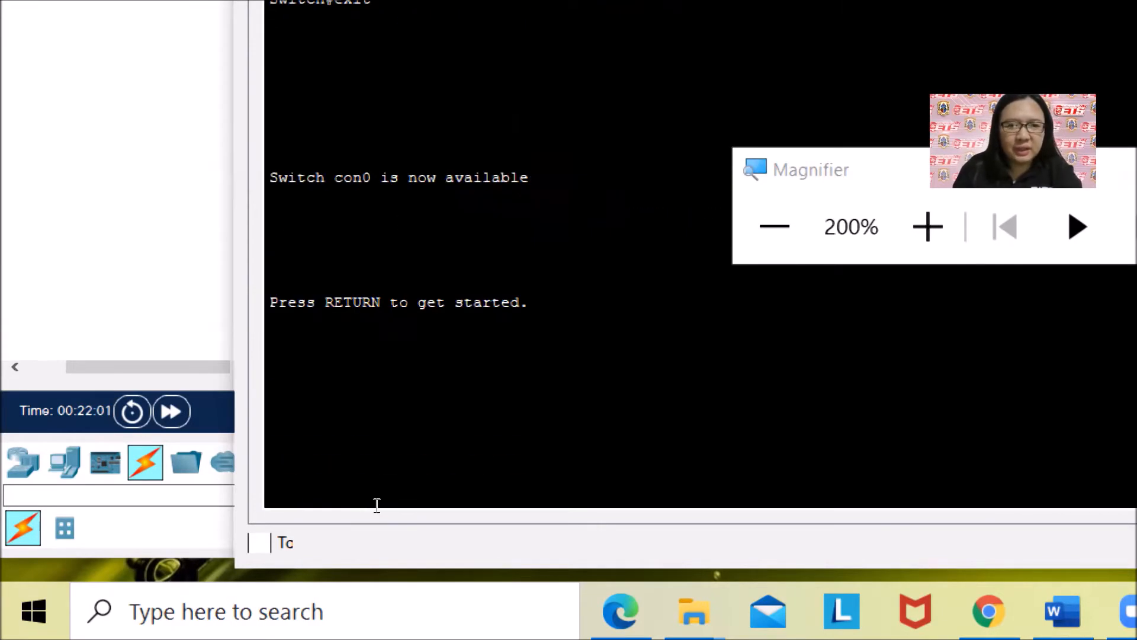
{"action": "type", "text": "x"}
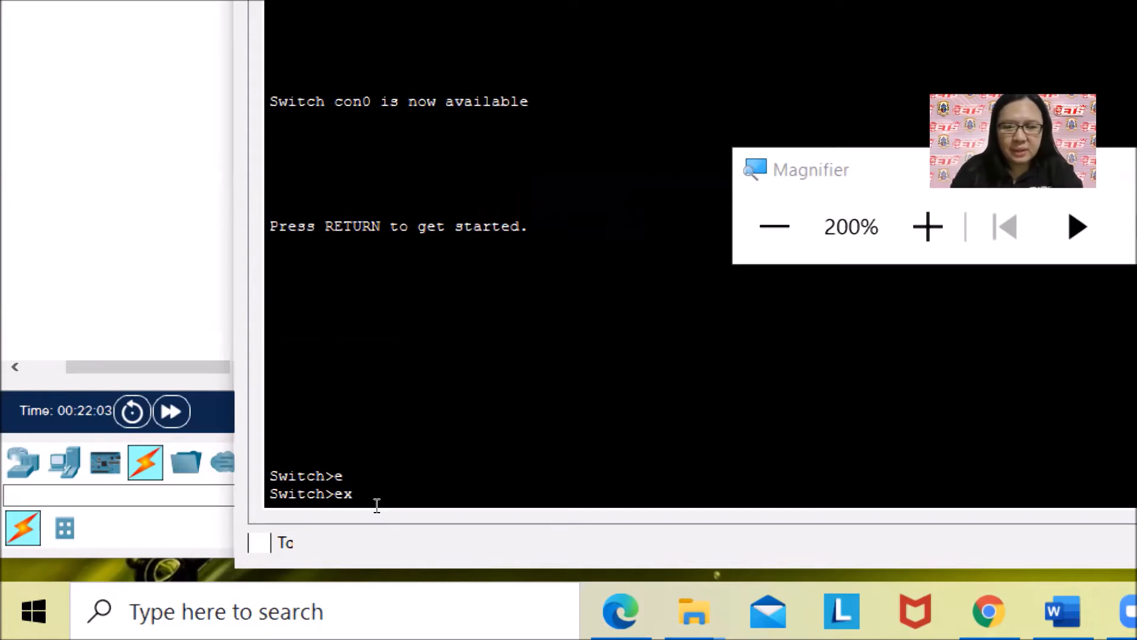
{"action": "key", "text": "Tab"}
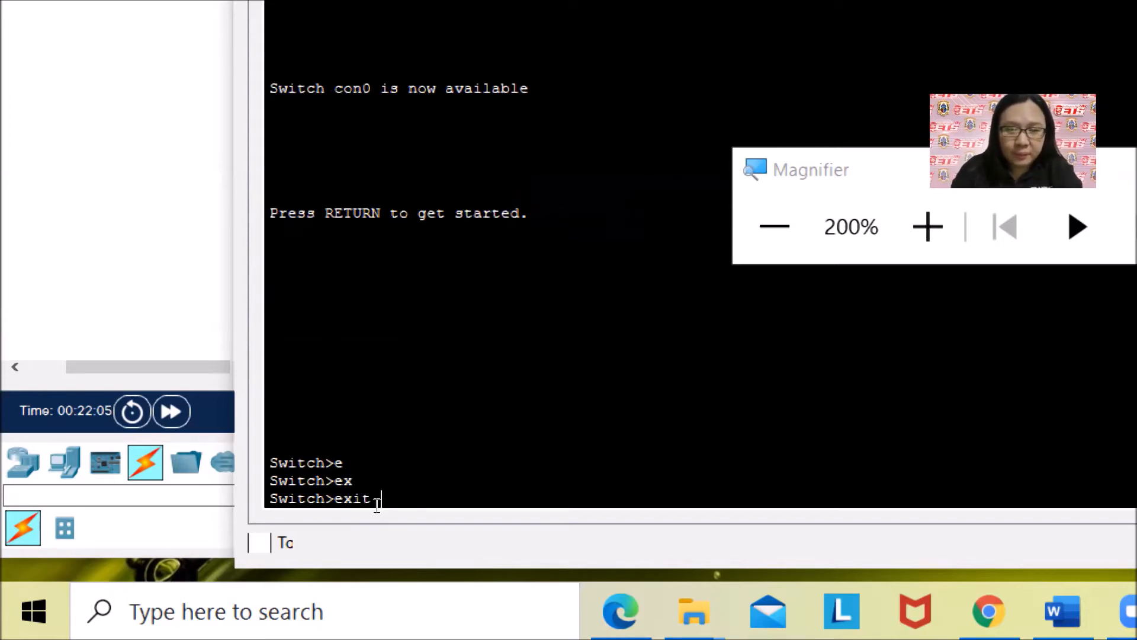
{"action": "key", "text": "Return"}
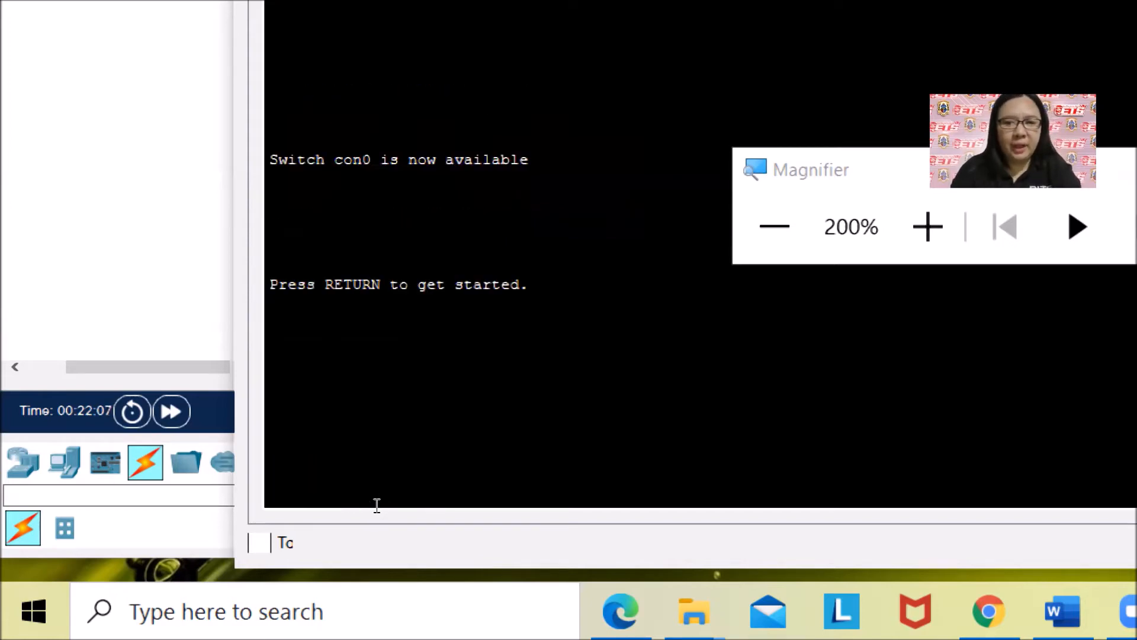
- Restart the console session and use command completion to expand en to enable at the Switch> prompt
{"action": "key", "text": "Return"}
{"action": "type", "text": "en"}
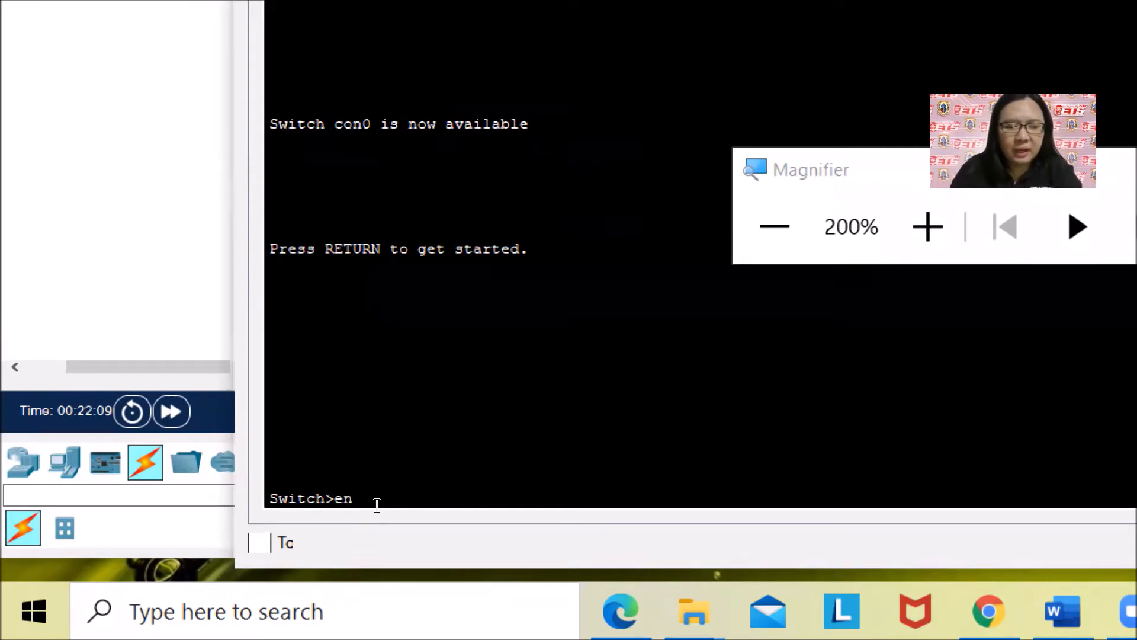
{"action": "key", "text": "Tab"}
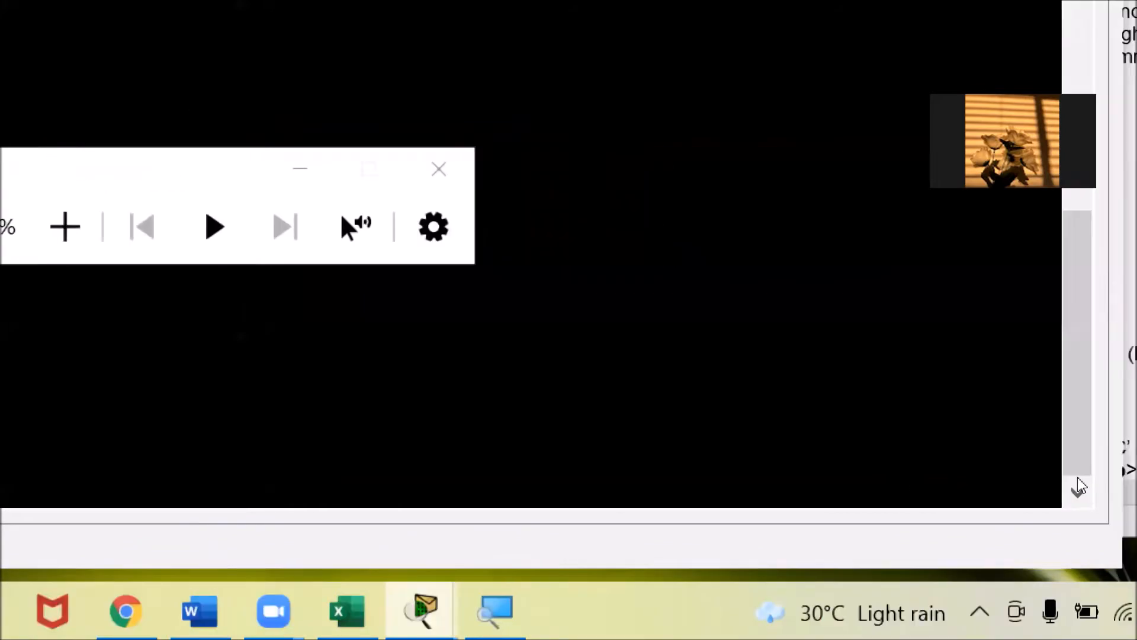
- Switch to Word and answer the question on what displays after pressing the Tab key with "enable" in bold blue
{"action": "left_click", "coordinate": [1058, 453]}
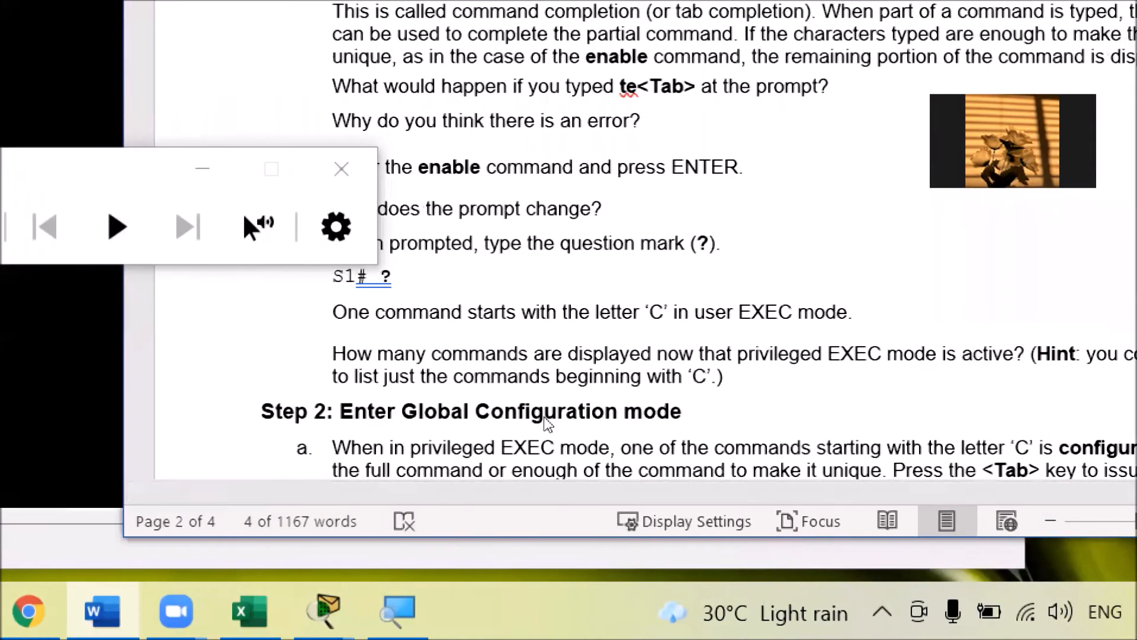
{"action": "scroll", "coordinate": [840, 435], "scroll_direction": "up", "scroll_amount": 3}
{"action": "scroll", "coordinate": [845, 434], "scroll_direction": "up", "scroll_amount": 3}
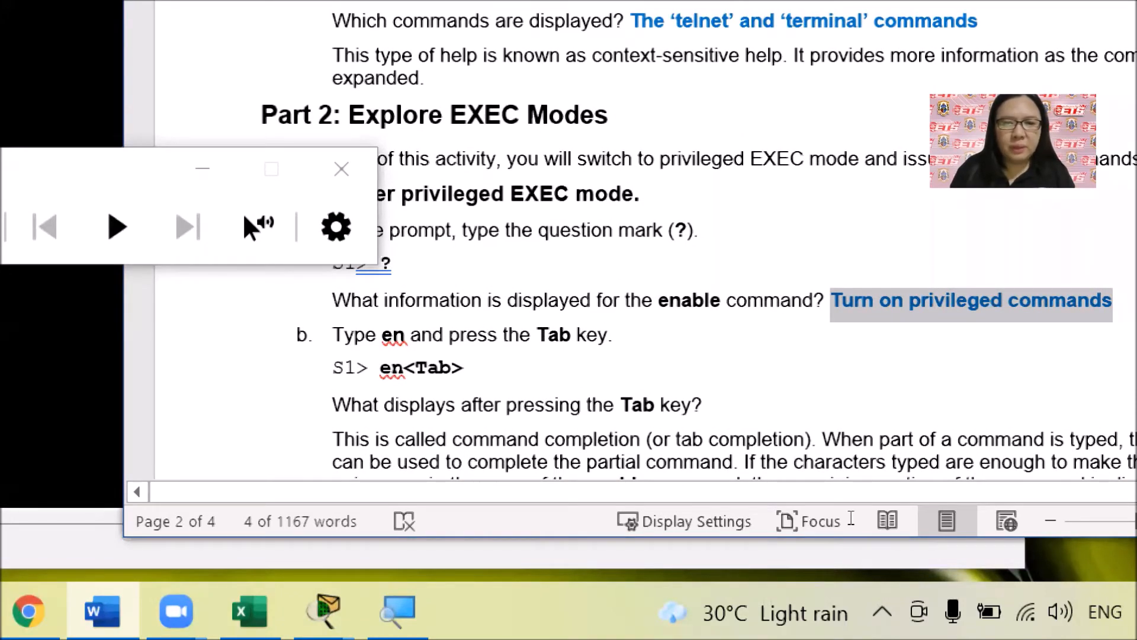
{"action": "left_click", "coordinate": [857, 525]}
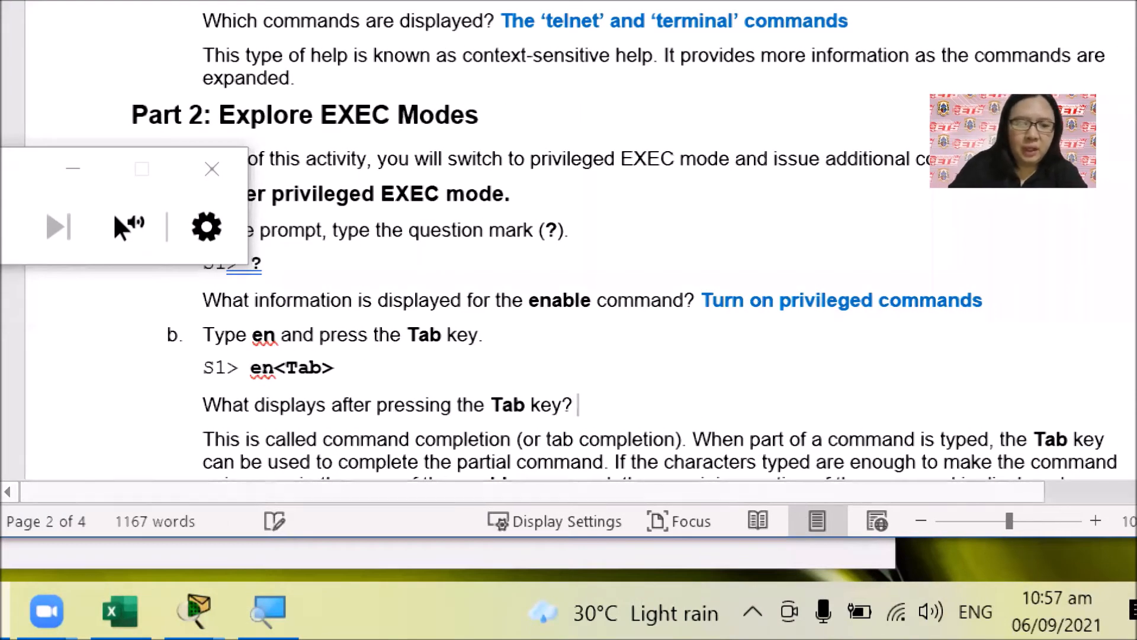
{"action": "type", "text": "enable"}
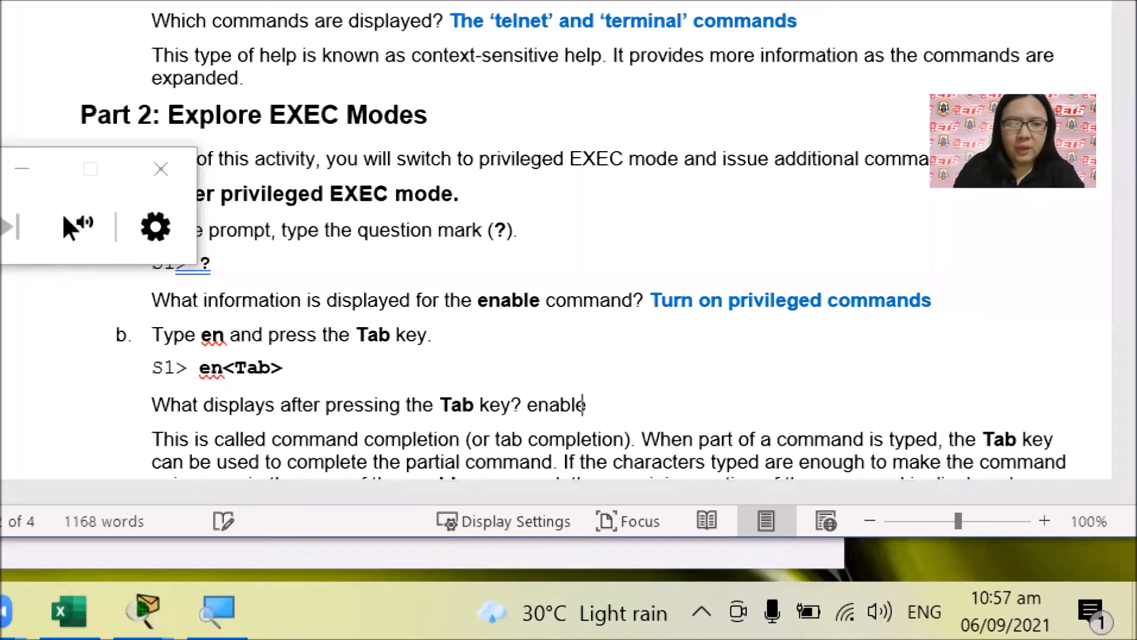
{"action": "left_click_drag", "start_coordinate": [527, 405], "coordinate": [586, 404]}
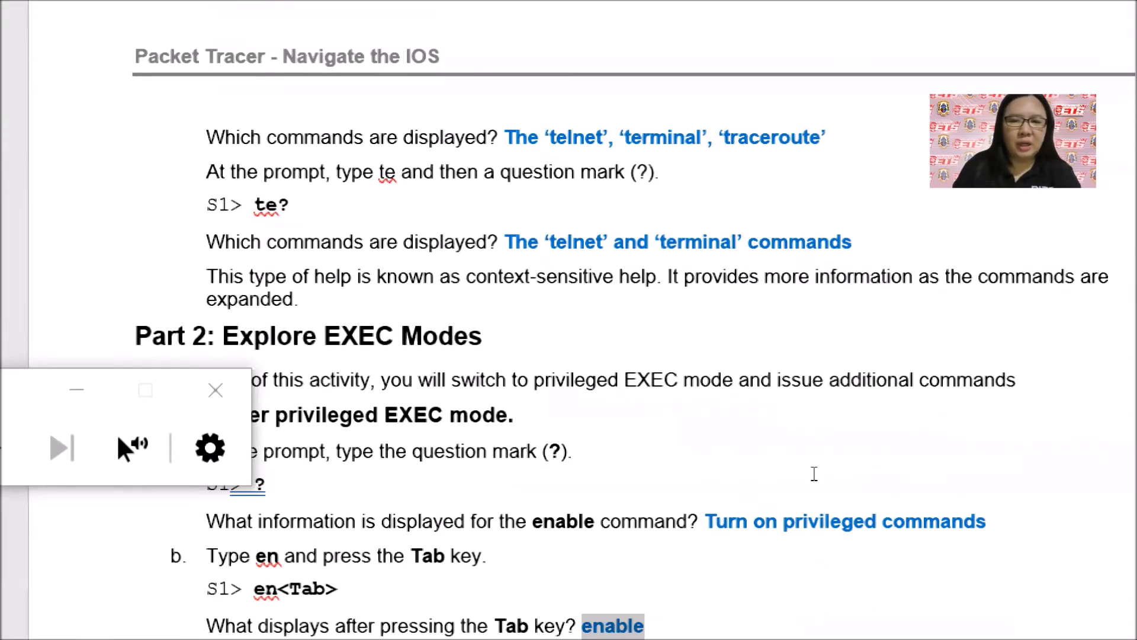
- Return to PC1's terminal, run the completed enable command, and end the privileged session with exit
{"action": "scroll", "coordinate": [828, 499], "scroll_direction": "down", "scroll_amount": 4}
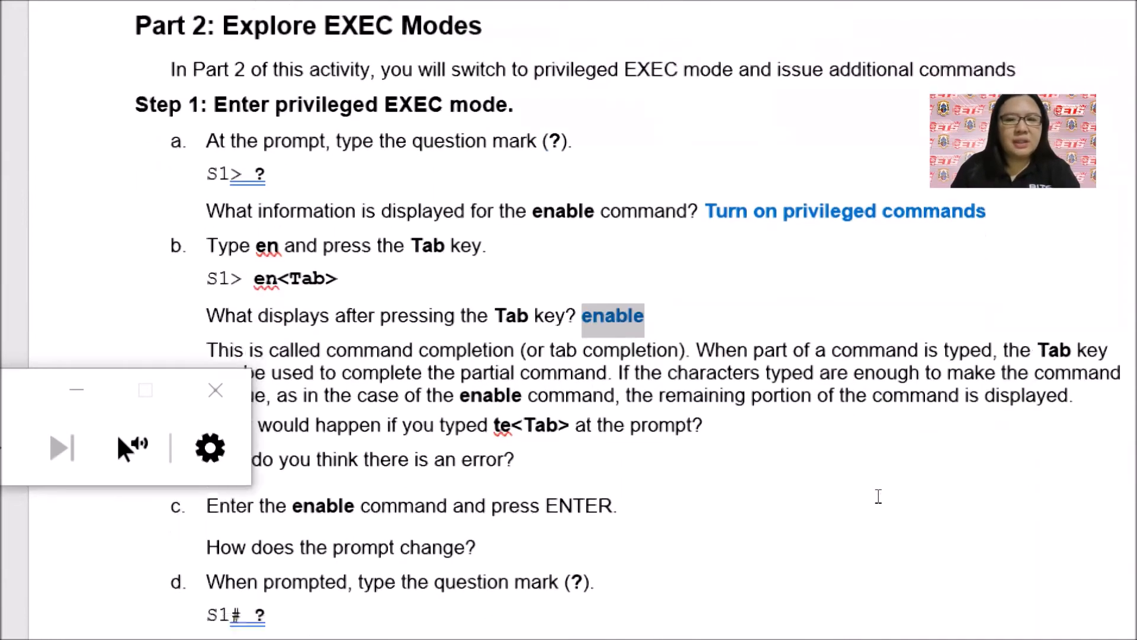
{"action": "scroll", "coordinate": [879, 497], "scroll_direction": "down", "scroll_amount": 1}
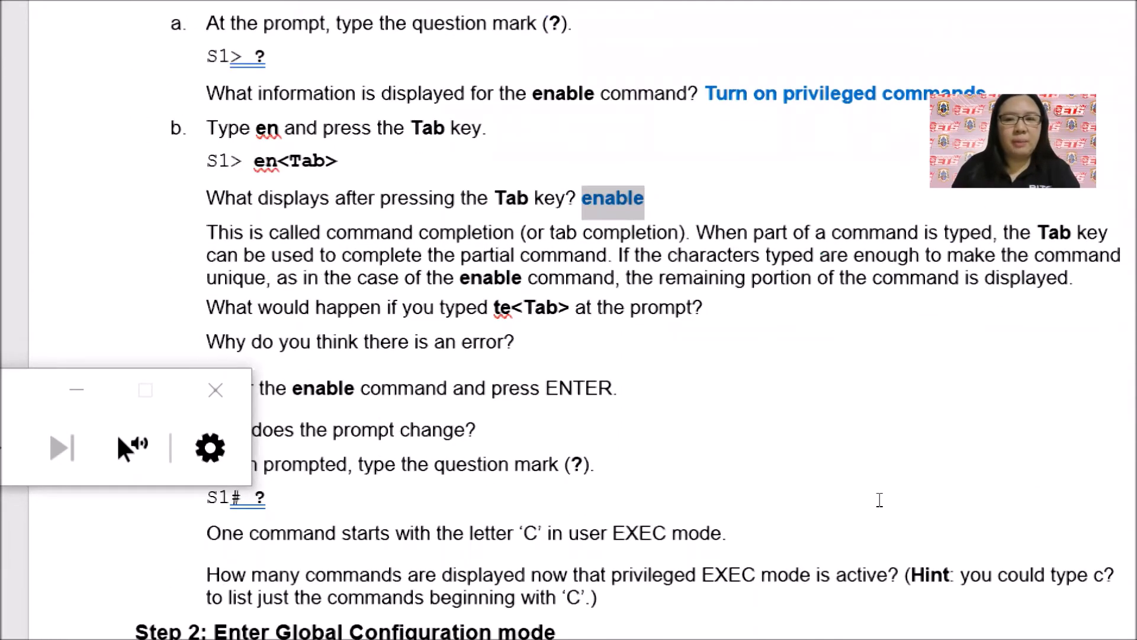
{"action": "scroll", "coordinate": [927, 482], "scroll_direction": "down", "scroll_amount": 1}
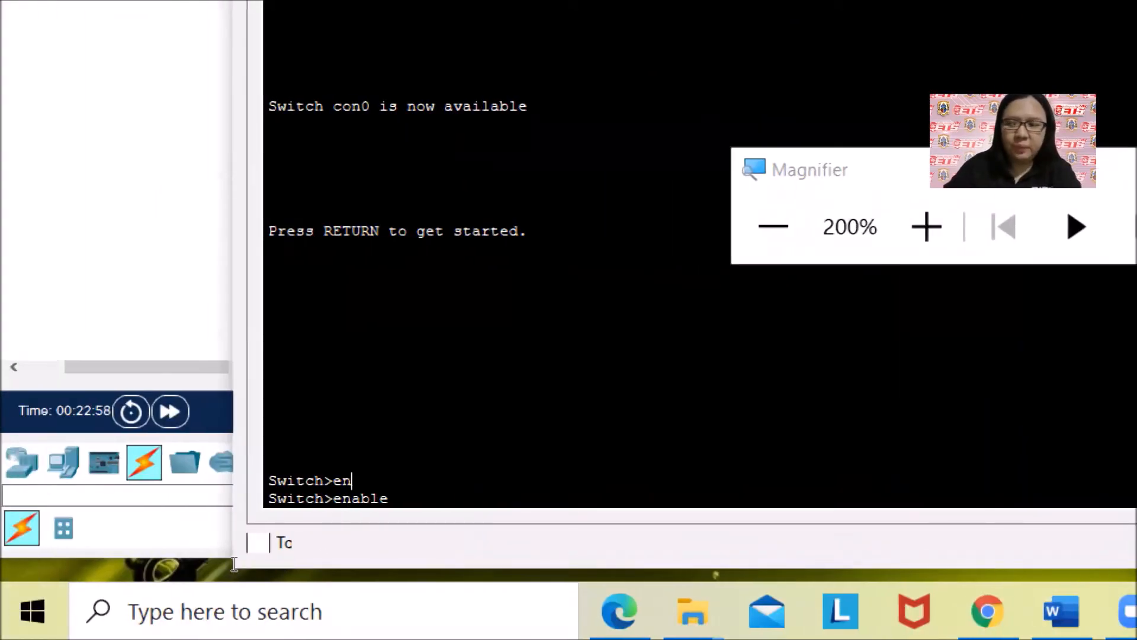
{"action": "key", "text": "Return"}
{"action": "type", "text": "exit"}
{"action": "key", "text": "Return"}
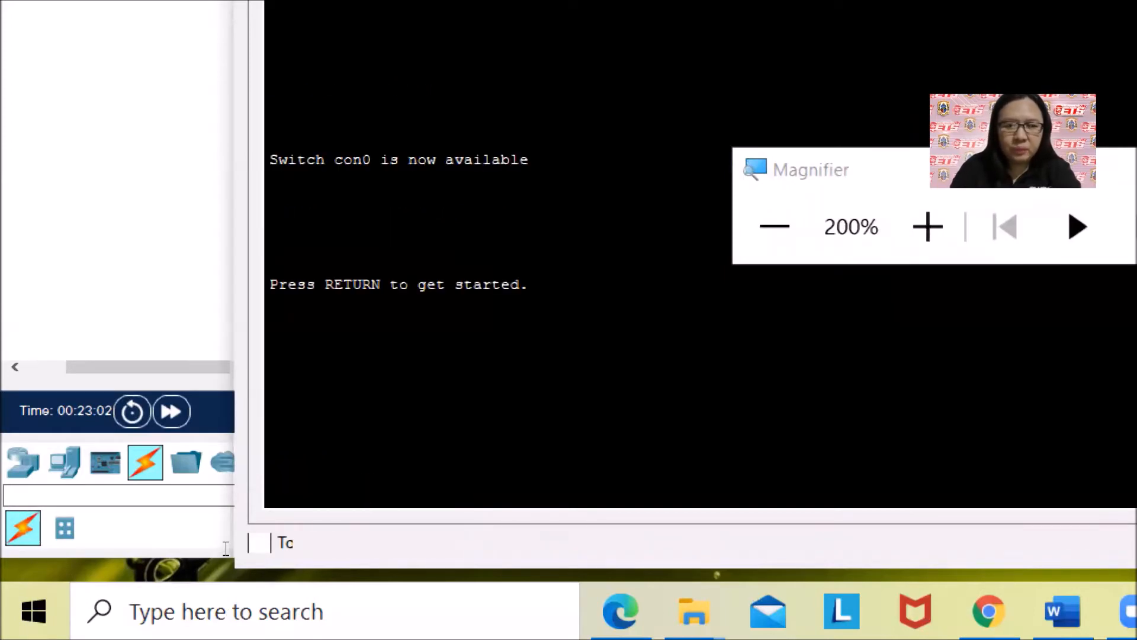
- Start the switch console session and test Tab completion of the partial command "te" at the user EXEC prompt
{"action": "key", "text": "Return"}
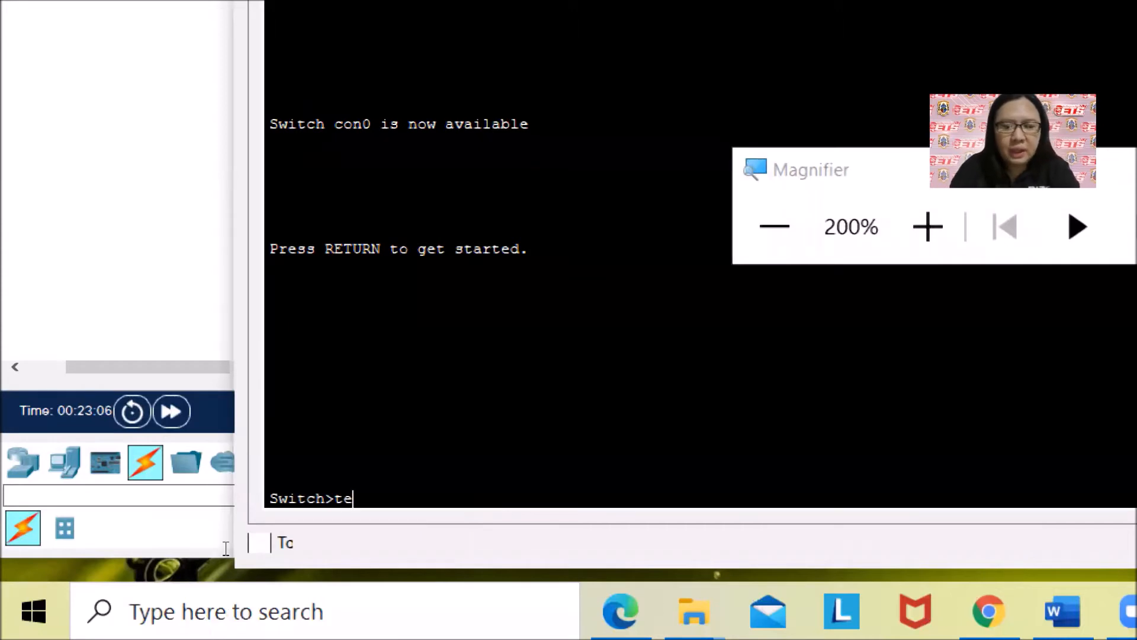
{"action": "type", "text": "te"}
{"action": "key", "text": "Tab"}
{"action": "type", "text": "te"}
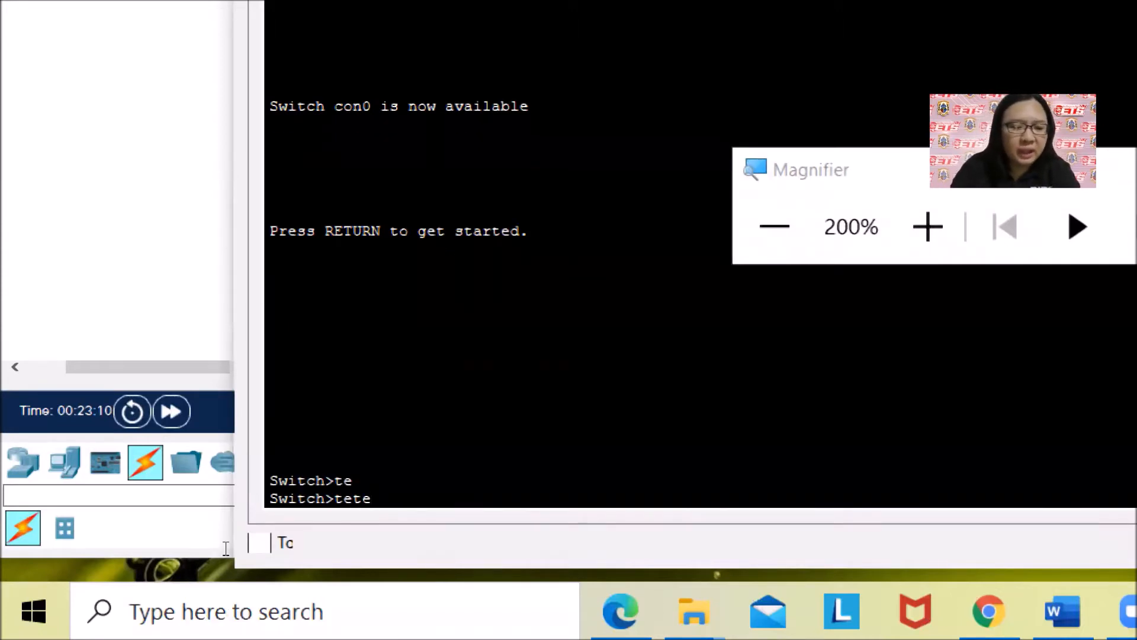
{"action": "key", "text": "Tab"}
{"action": "type", "text": "te"}
{"action": "key", "text": "BackSpace"}
{"action": "key", "text": "BackSpace"}
{"action": "key", "text": "BackSpace"}
{"action": "key", "text": "BackSpace"}
{"action": "type", "text": "te"}
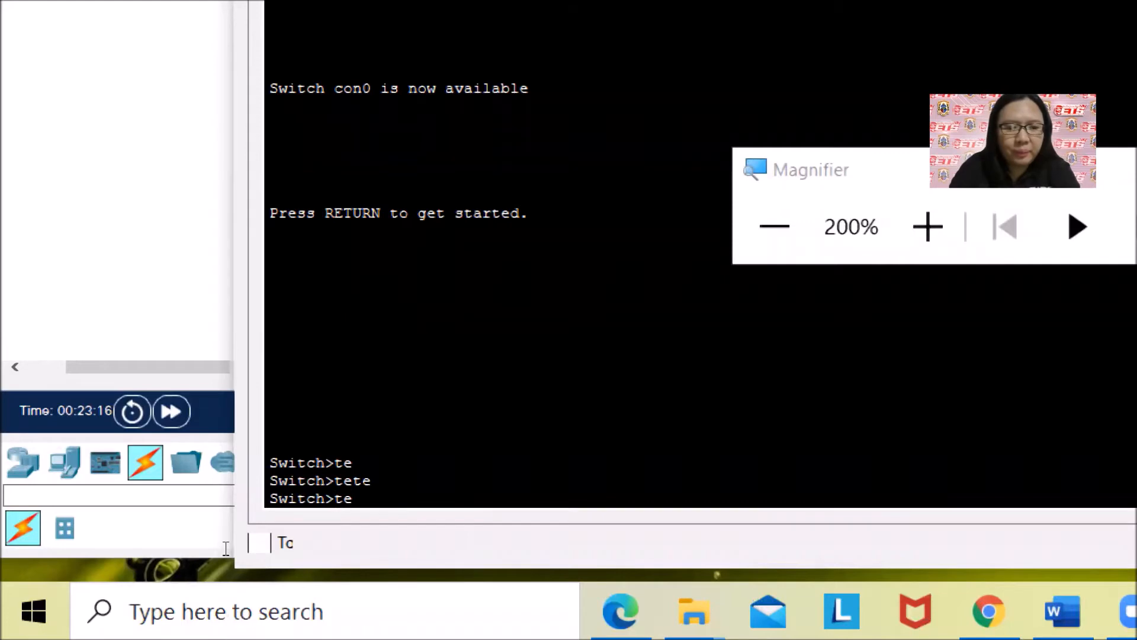
{"action": "key", "text": "Tab"}
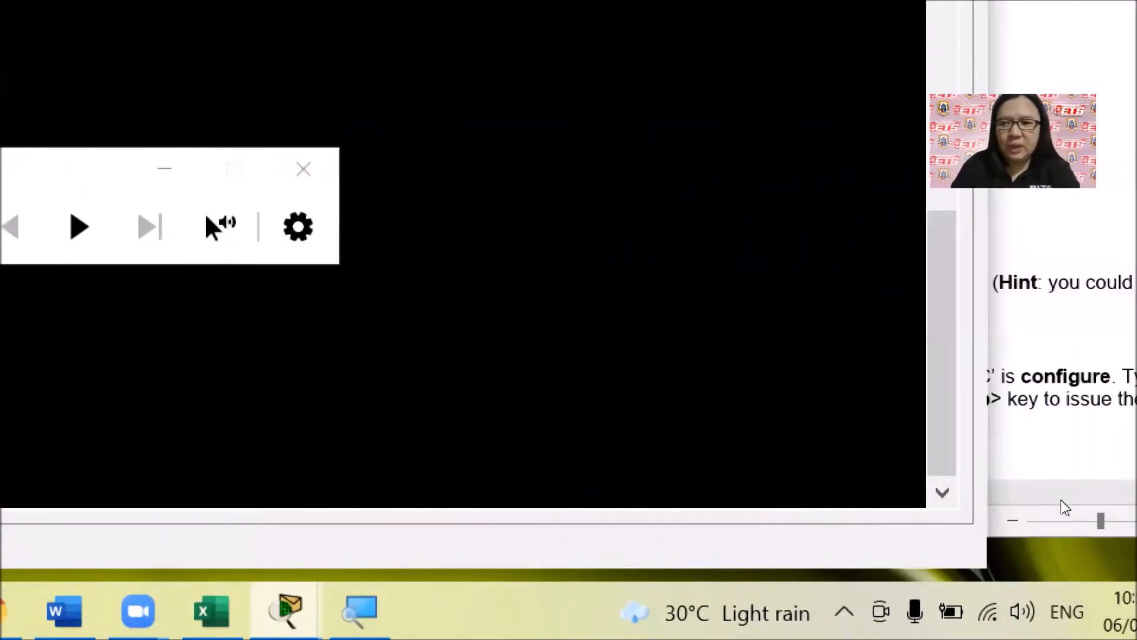
- Switch to the Word lab sheet and begin answering the te<Tab> question with "Nothing happenes, it just dipslays the same"
{"action": "left_click", "coordinate": [1083, 493]}
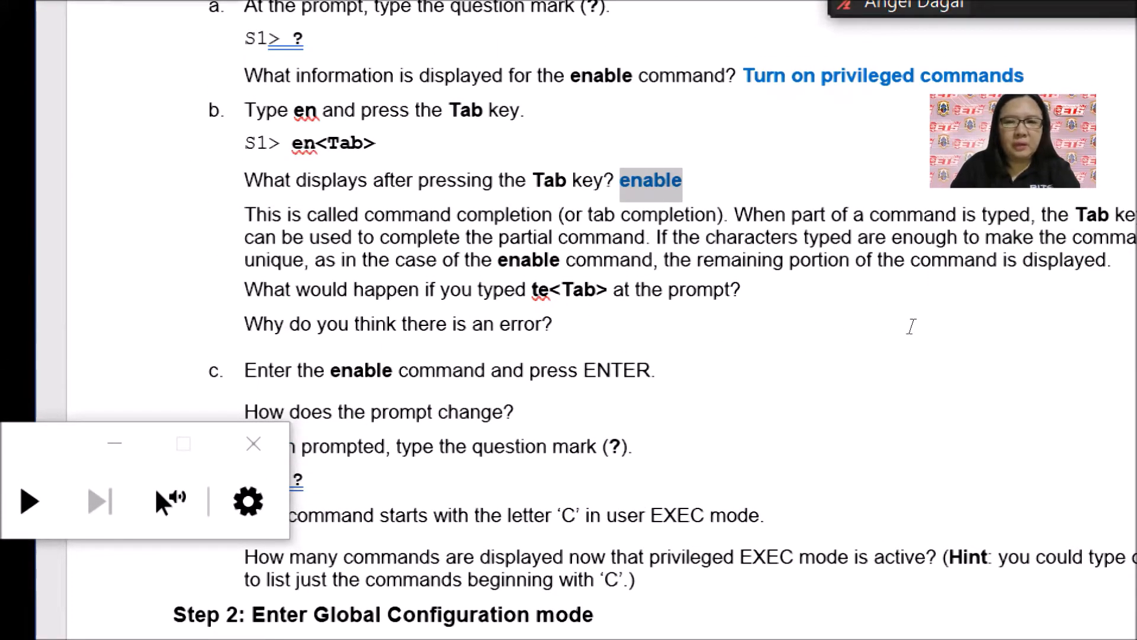
{"action": "left_click", "coordinate": [920, 310]}
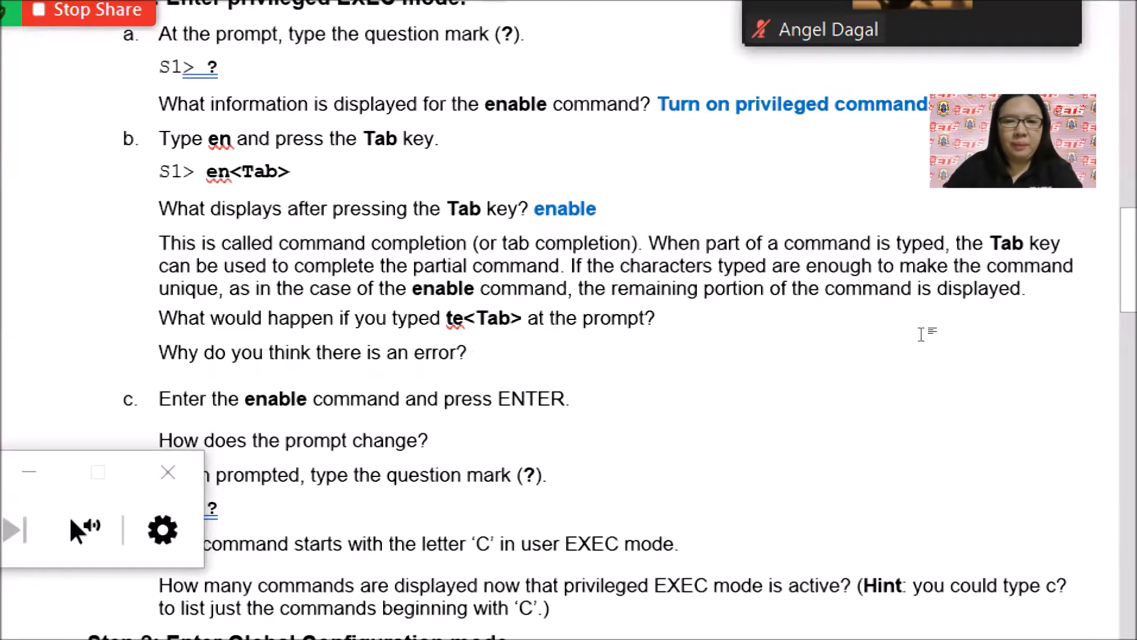
{"action": "type", "text": "No t"}
{"action": "key", "text": "BackSpace"}
{"action": "key", "text": "BackSpace"}
{"action": "key", "text": "BackSpace"}
{"action": "key", "text": "BackSpace"}
{"action": "type", "text": "Nothing"}
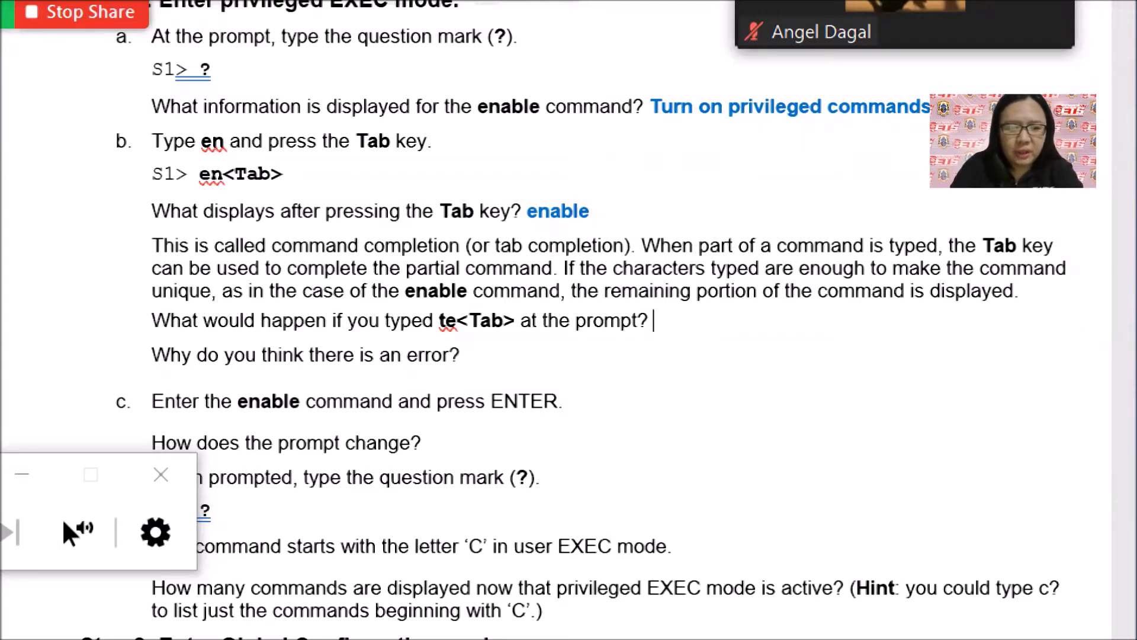
{"action": "type", "text": " happenes"}
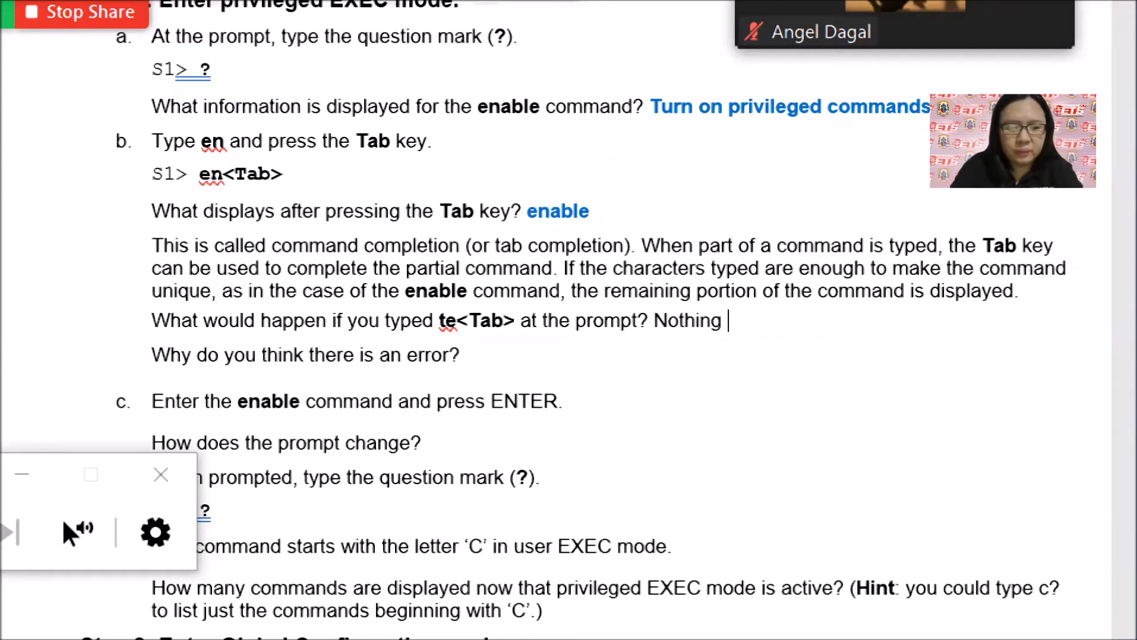
{"action": "type", "text": ","}
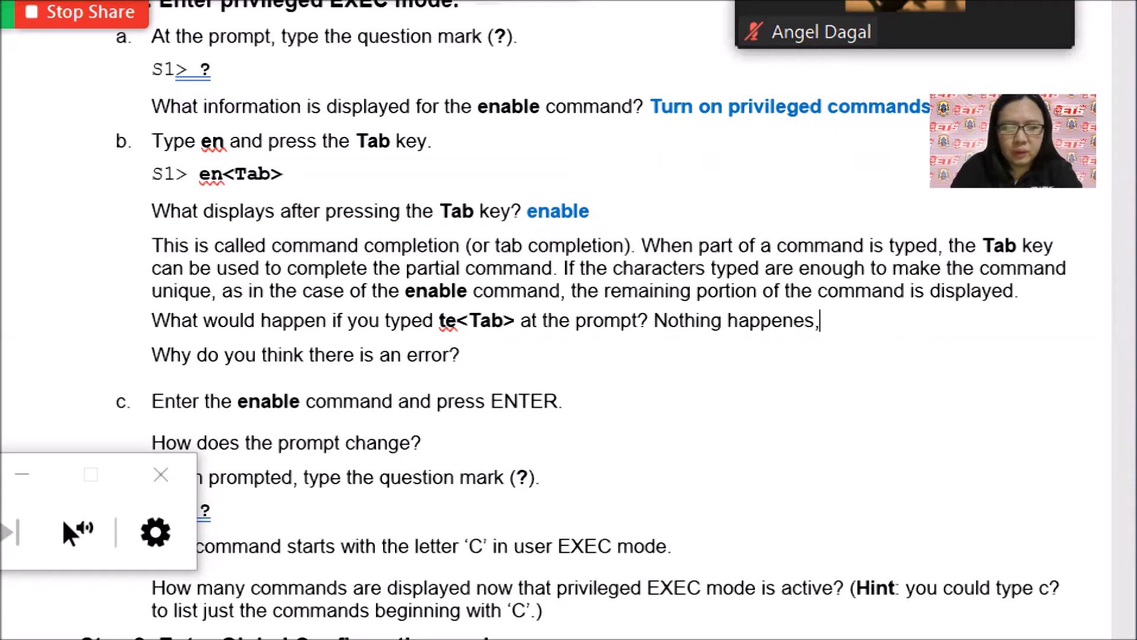
{"action": "type", "text": " it just d"}
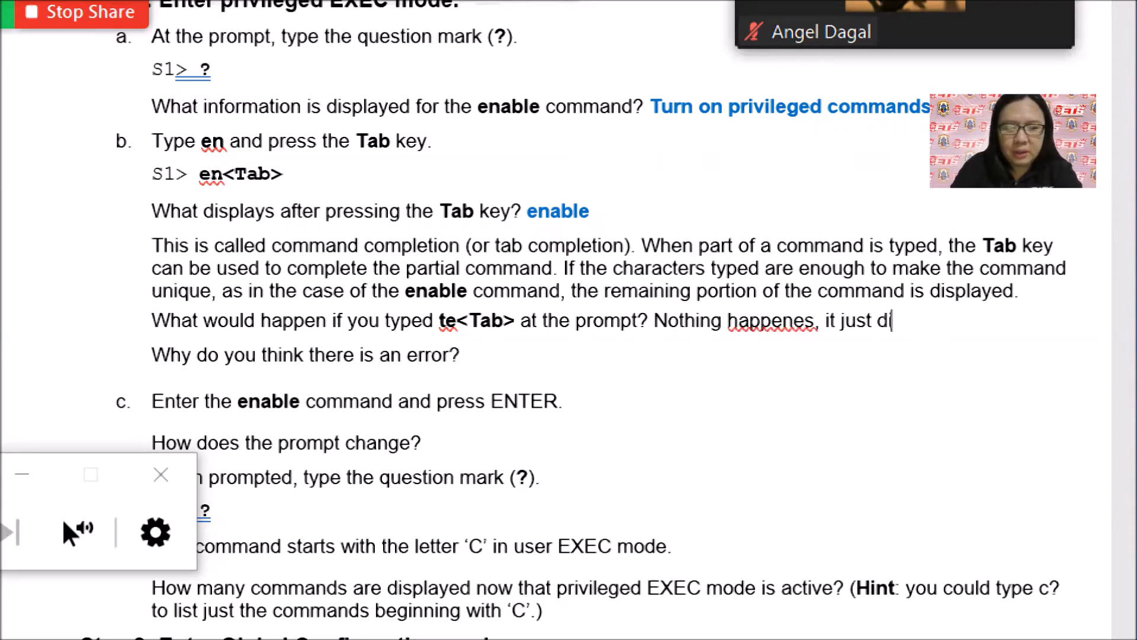
{"action": "type", "text": "ipslays the same"}
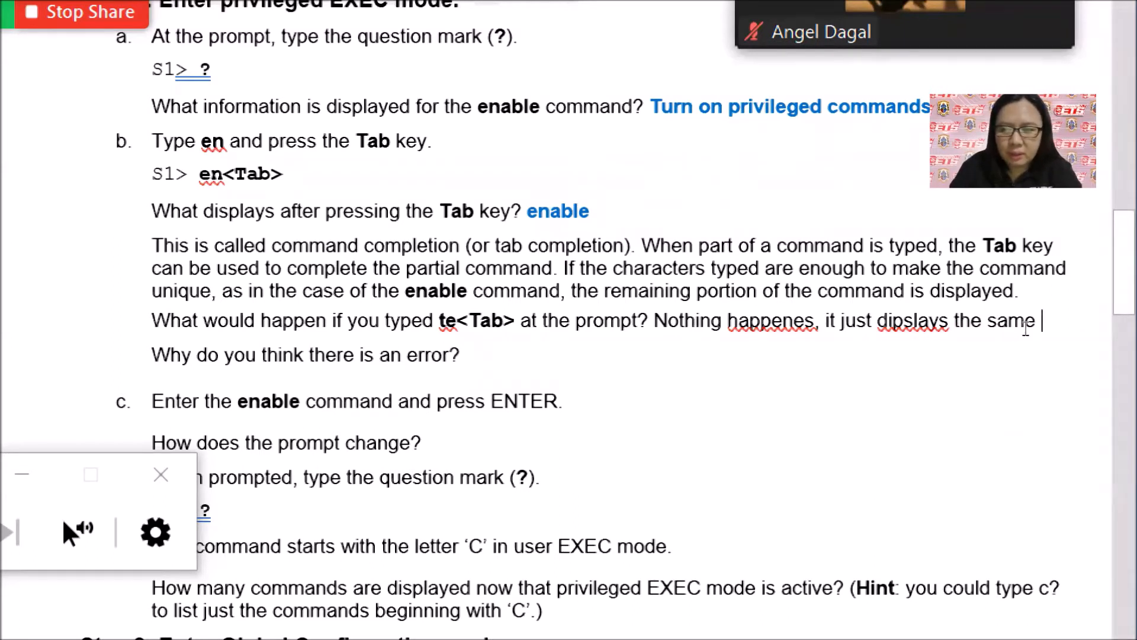
- Correct the spelling to "displays" and "happens", and complete the te<Tab> answer with "incomplete command."
{"action": "left_click", "coordinate": [917, 321]}
{"action": "key", "text": "Left"}
{"action": "key", "text": "BackSpace"}
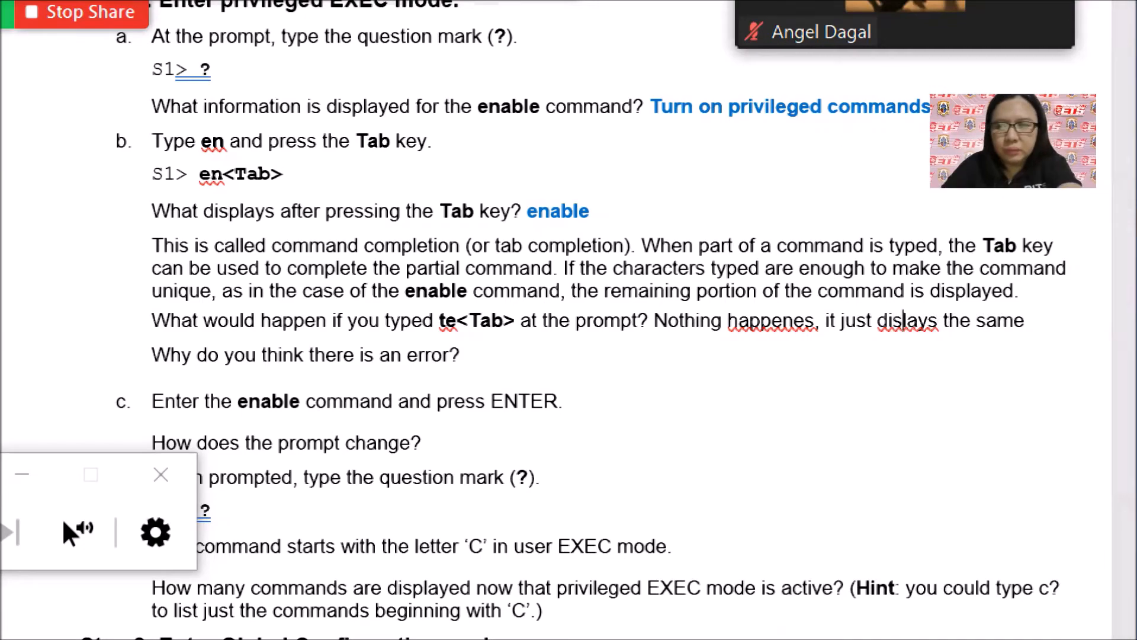
{"action": "type", "text": "p"}
{"action": "left_click", "coordinate": [1093, 328]}
{"action": "type", "text": "incomplete command"}
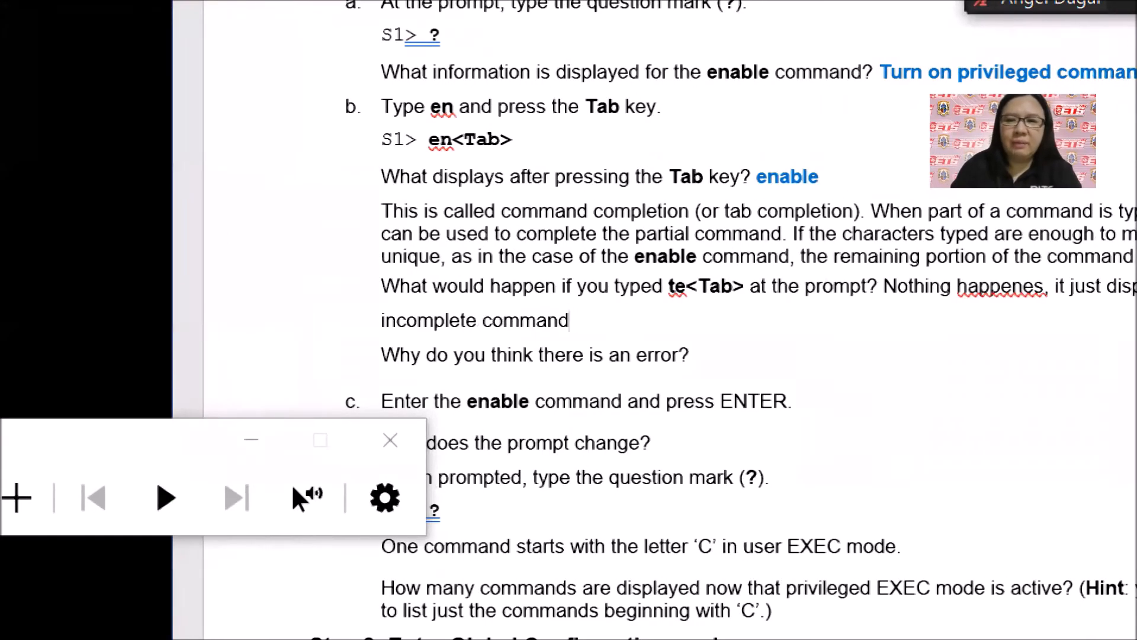
{"action": "type", "text": "."}
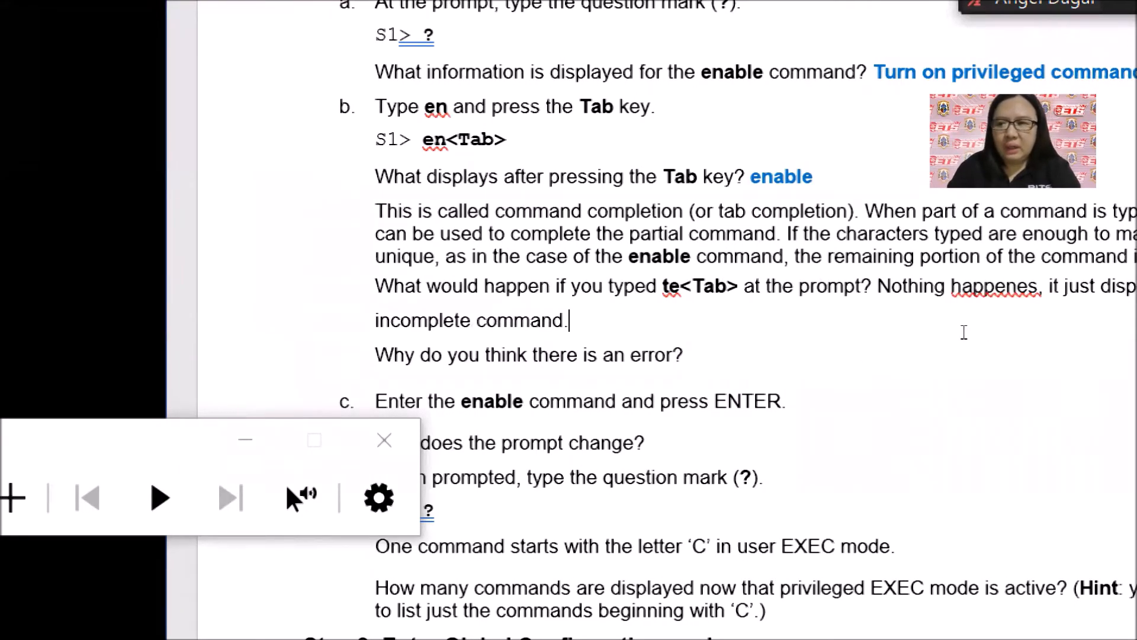
{"action": "right_click", "coordinate": [963, 290]}
{"action": "left_click", "coordinate": [977, 398]}
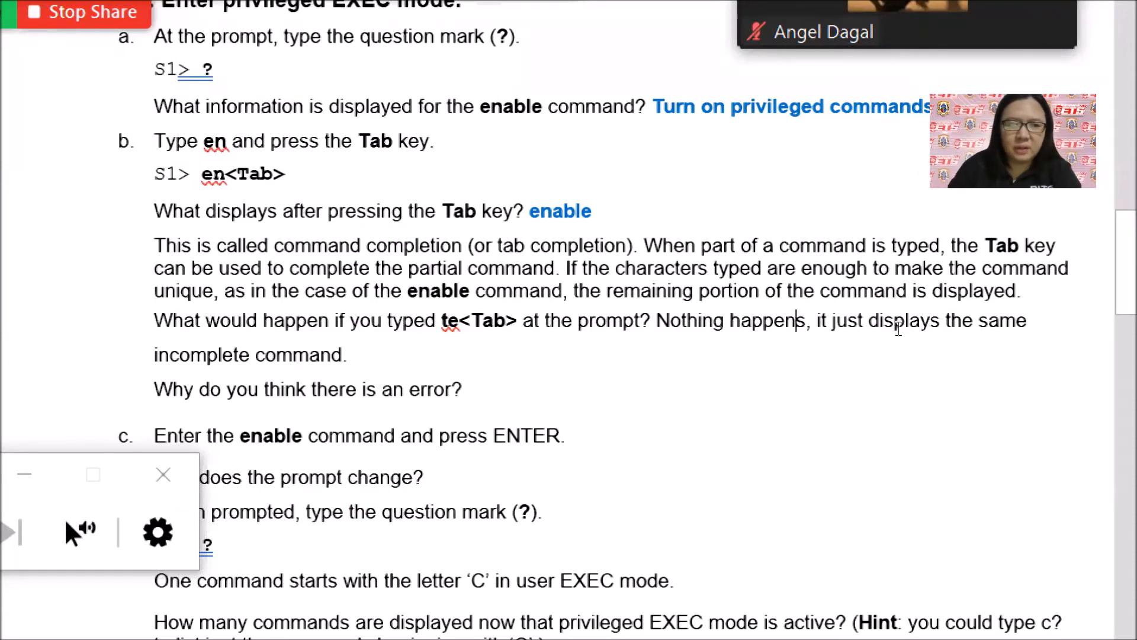
- Make the te<Tab> answer bold and blue, and place the cursor after "Why do you think there is an error?"
{"action": "left_click_drag", "start_coordinate": [657, 328], "coordinate": [912, 345]}
{"action": "key", "text": "ctrl+b"}
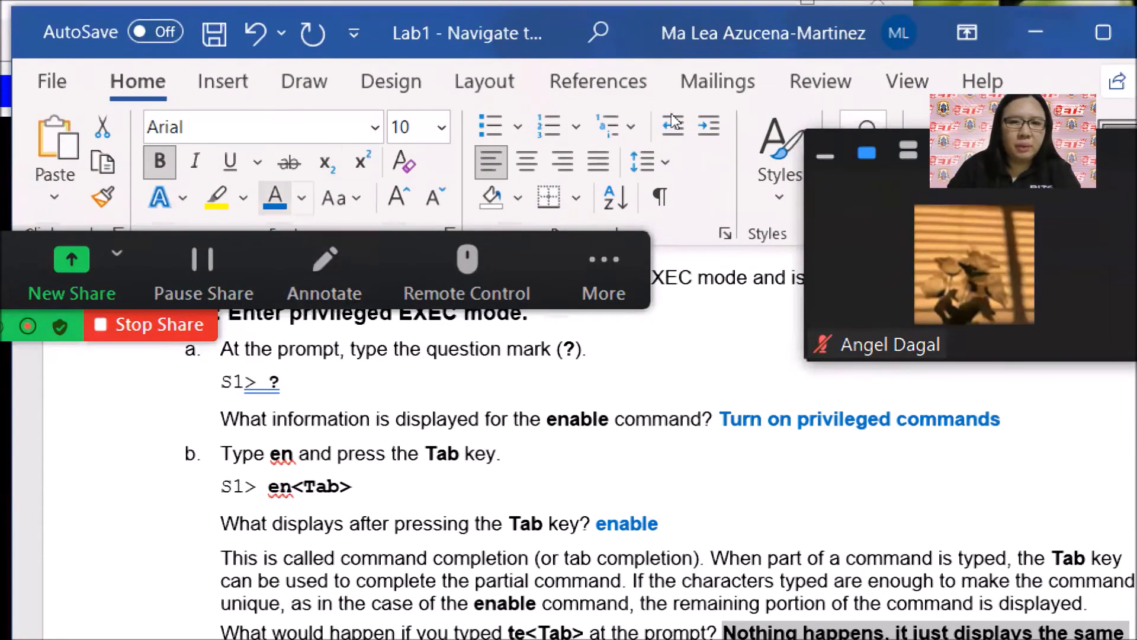
{"action": "left_click", "coordinate": [275, 188]}
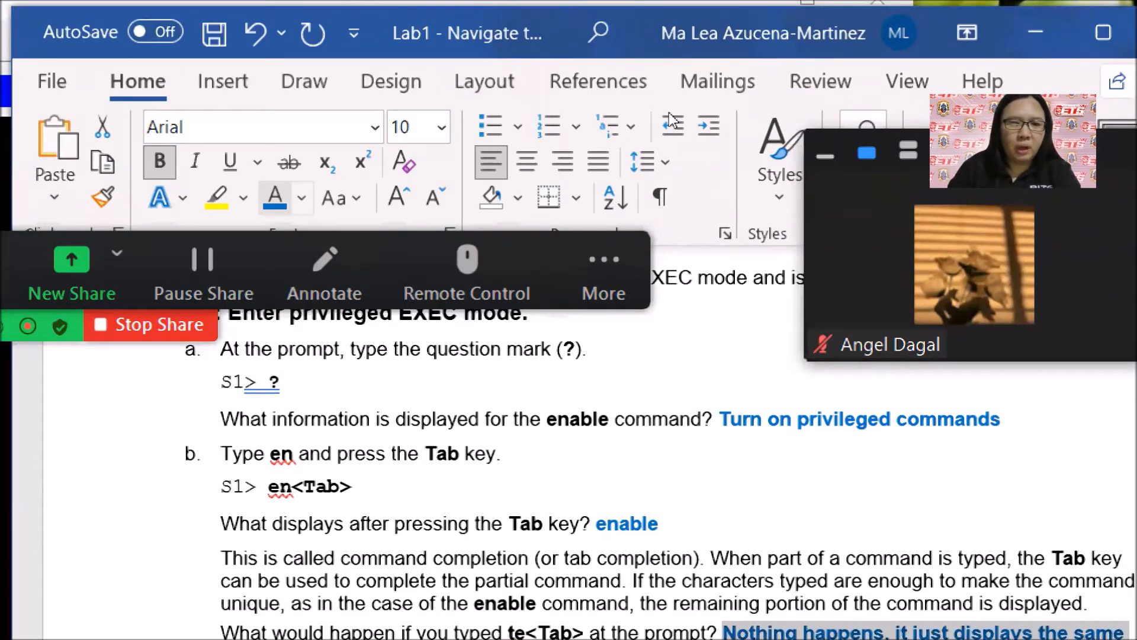
{"action": "scroll", "coordinate": [948, 290], "scroll_direction": "down", "scroll_amount": 1}
{"action": "key", "text": "Right"}
{"action": "scroll", "coordinate": [936, 305], "scroll_direction": "down", "scroll_amount": 2}
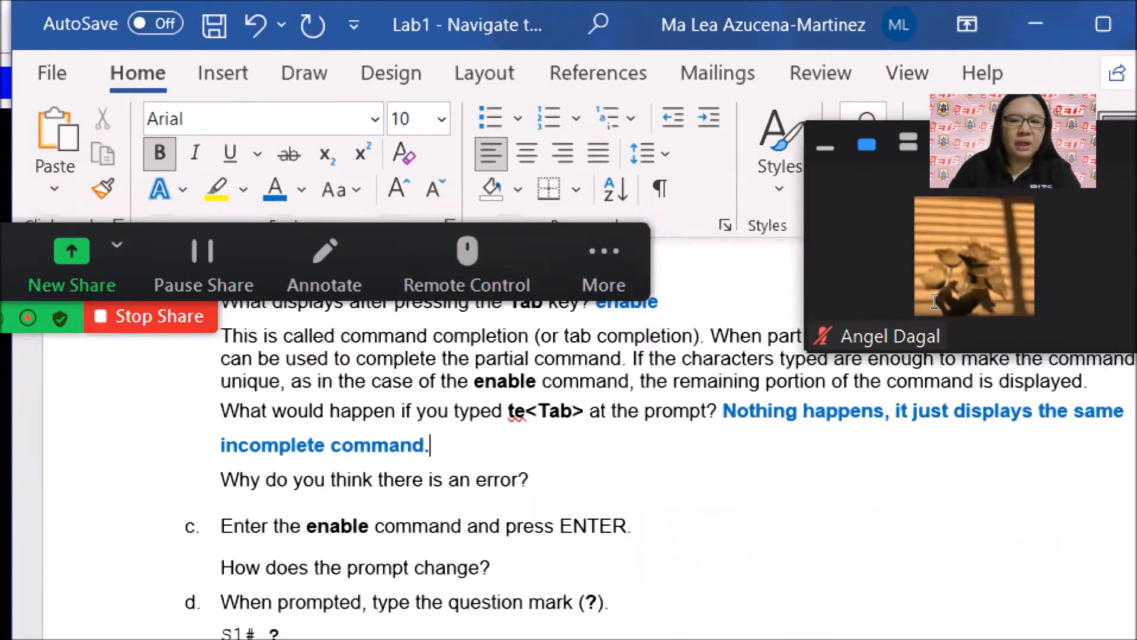
{"action": "scroll", "coordinate": [652, 284], "scroll_direction": "down", "scroll_amount": 3}
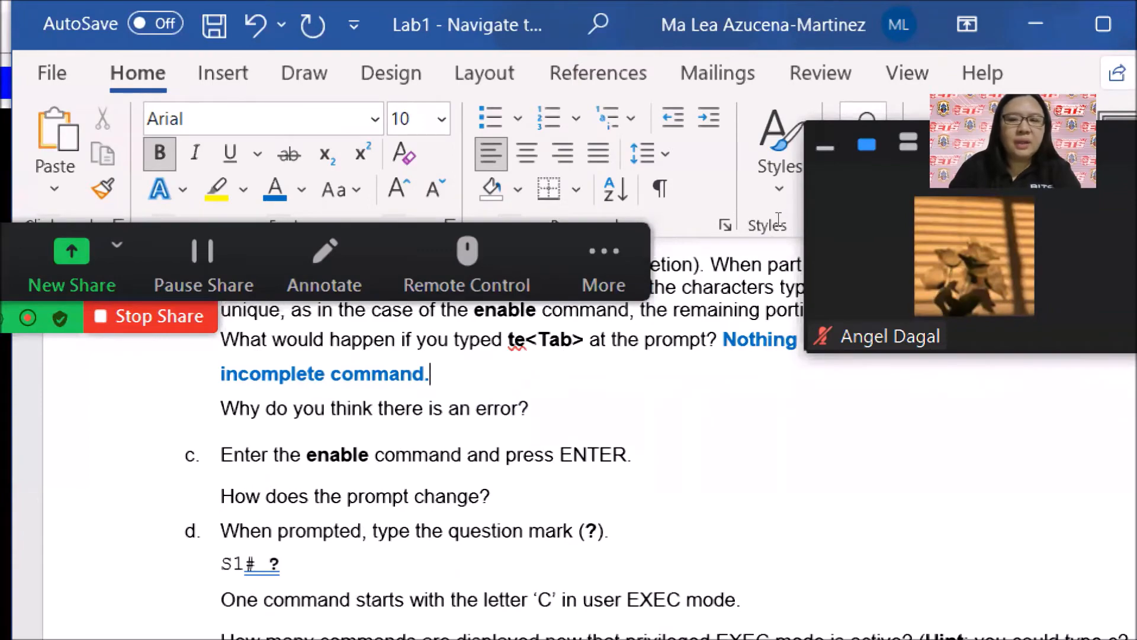
{"action": "key", "text": "Down"}
{"action": "key", "text": "End"}
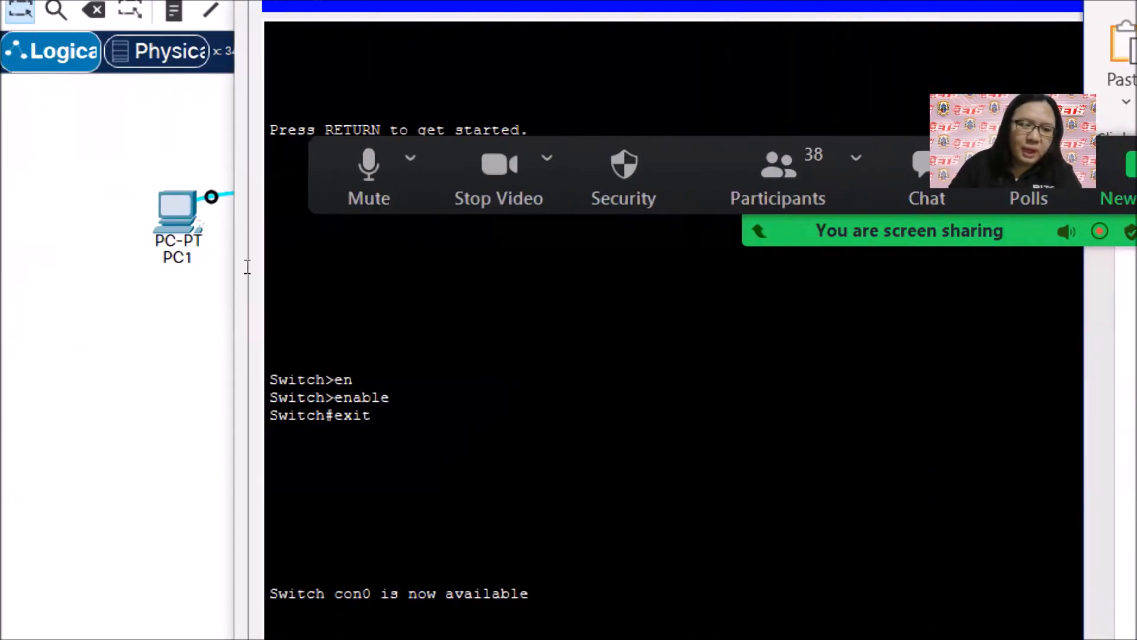
- Switch to the Packet Tracer switch CLI, retry completing "te", clear it, and list the available user EXEC commands with "?"
{"action": "left_click", "coordinate": [258, 300]}
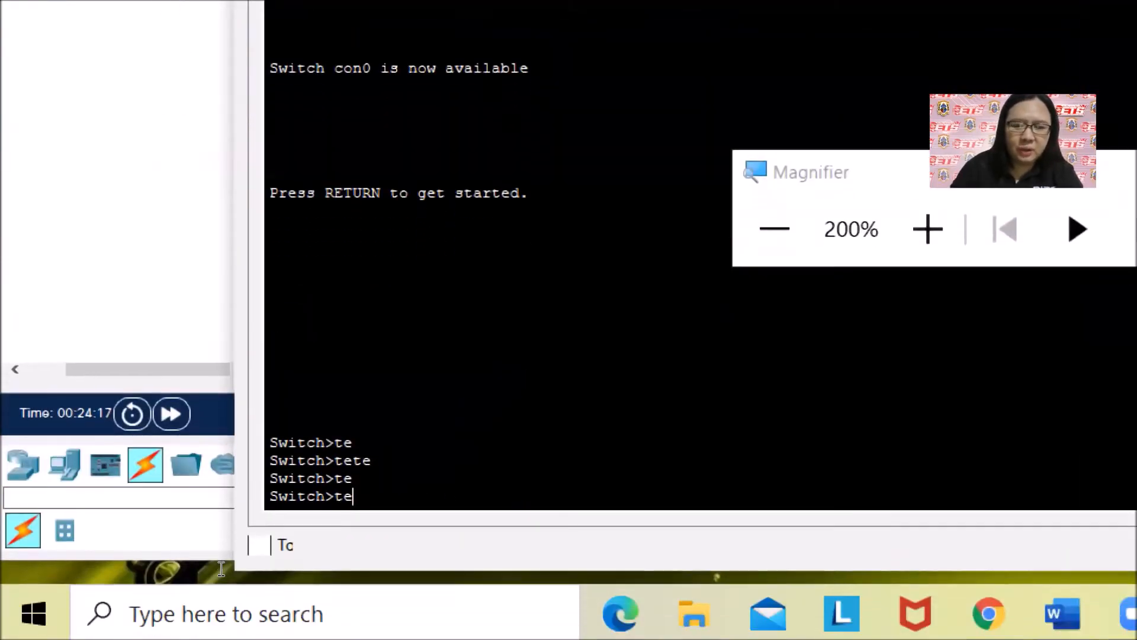
{"action": "key", "text": "Tab"}
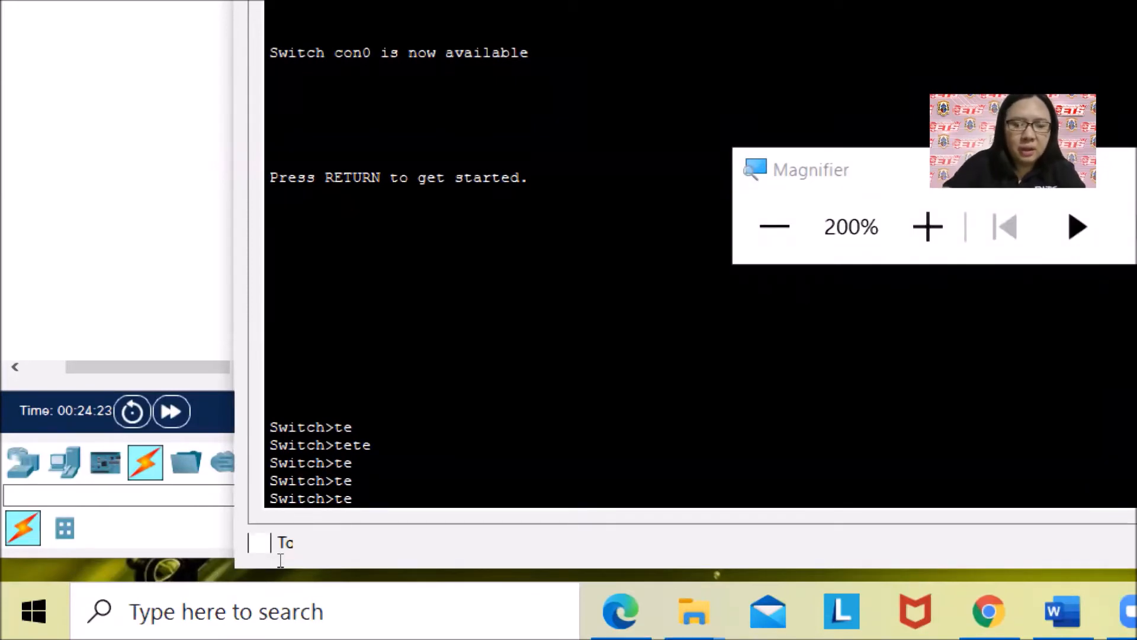
{"action": "key", "text": "BackSpace"}
{"action": "key", "text": "BackSpace"}
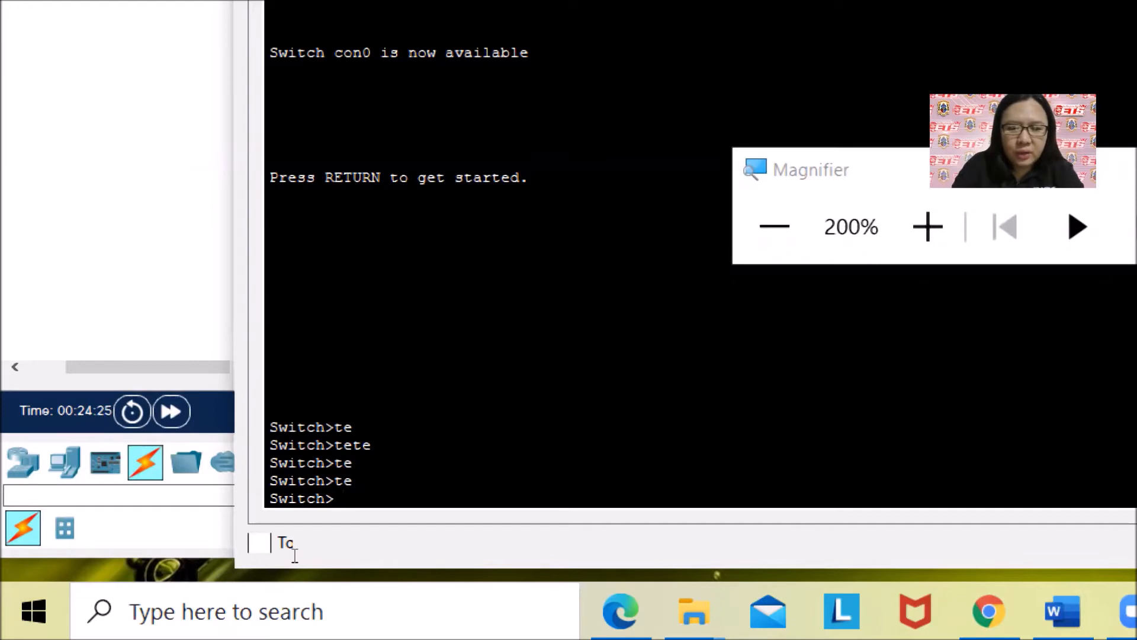
{"action": "type", "text": "?"}
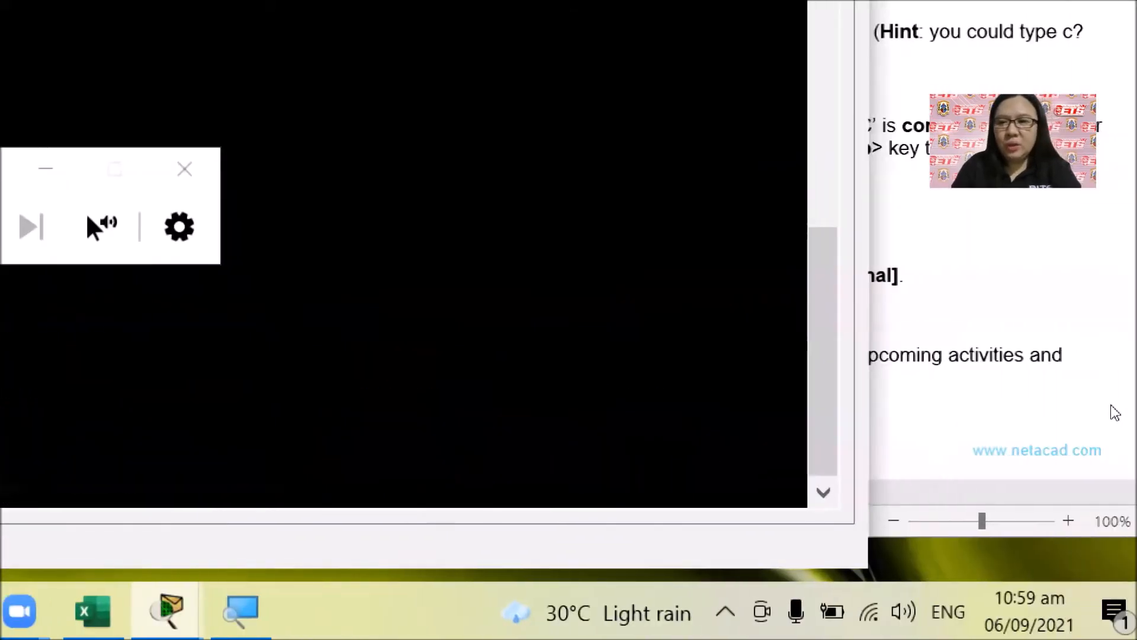
- Return to the Word lab sheet and answer why there is an error with "There are two commands which starts with te"
{"action": "left_click", "coordinate": [1076, 409]}
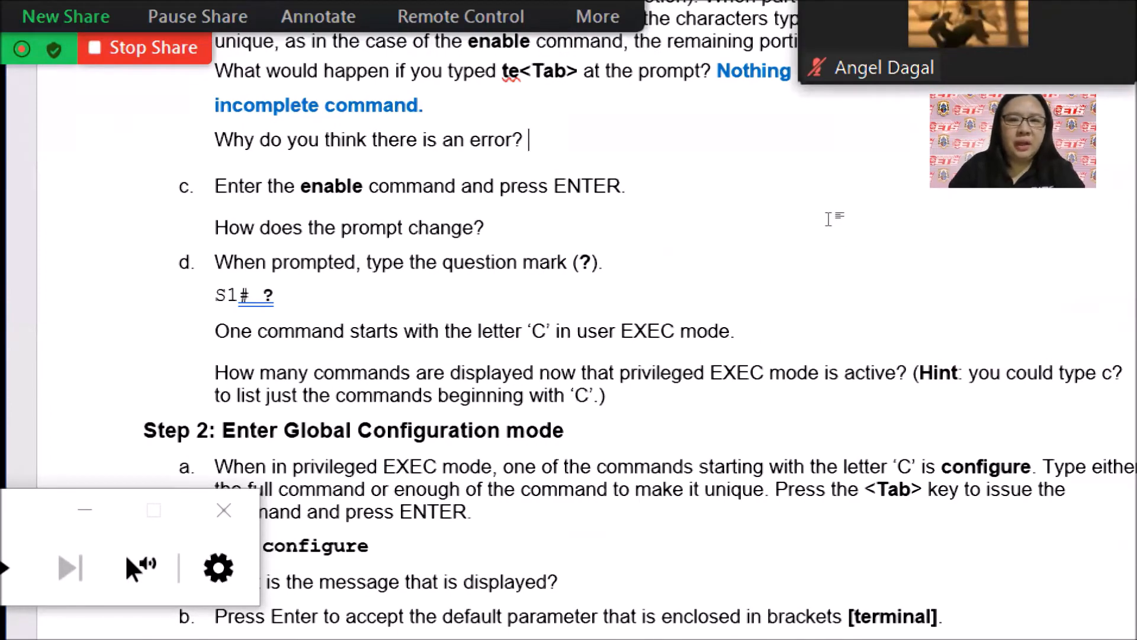
{"action": "type", "text": "There"}
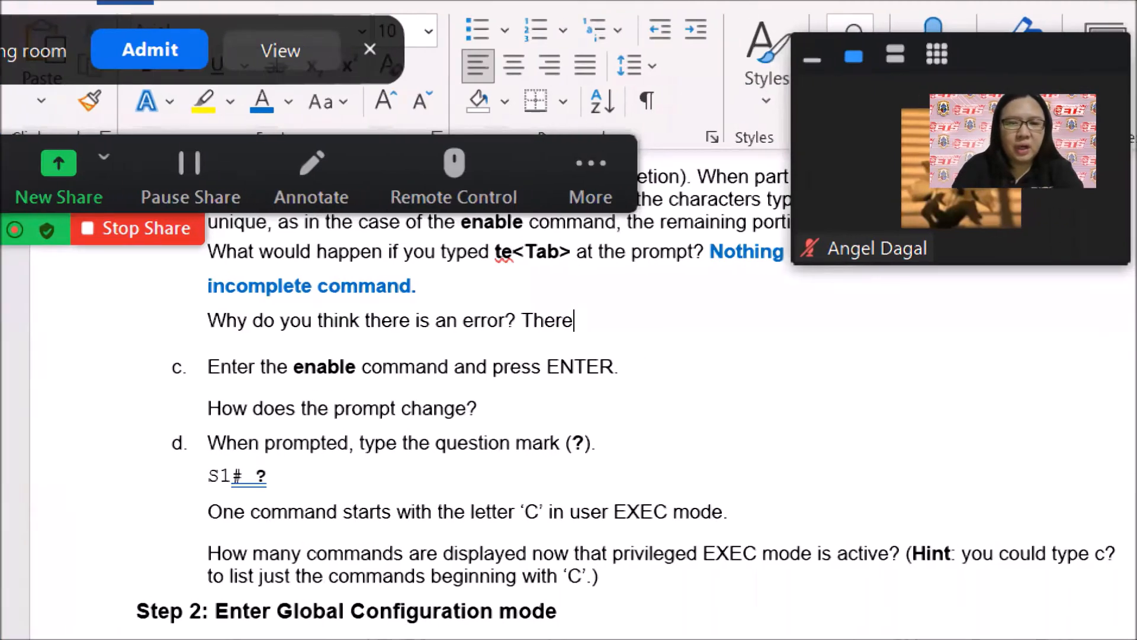
{"action": "type", "text": " are two"}
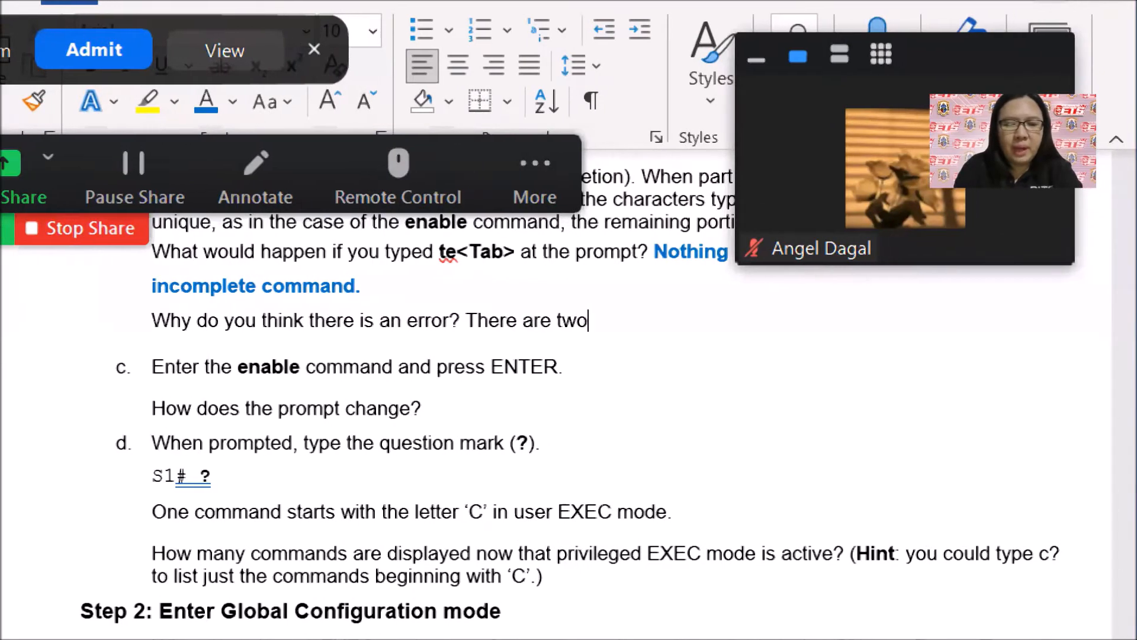
{"action": "type", "text": " commands"}
{"action": "key", "text": "BackSpace"}
{"action": "type", "text": "ds which s"}
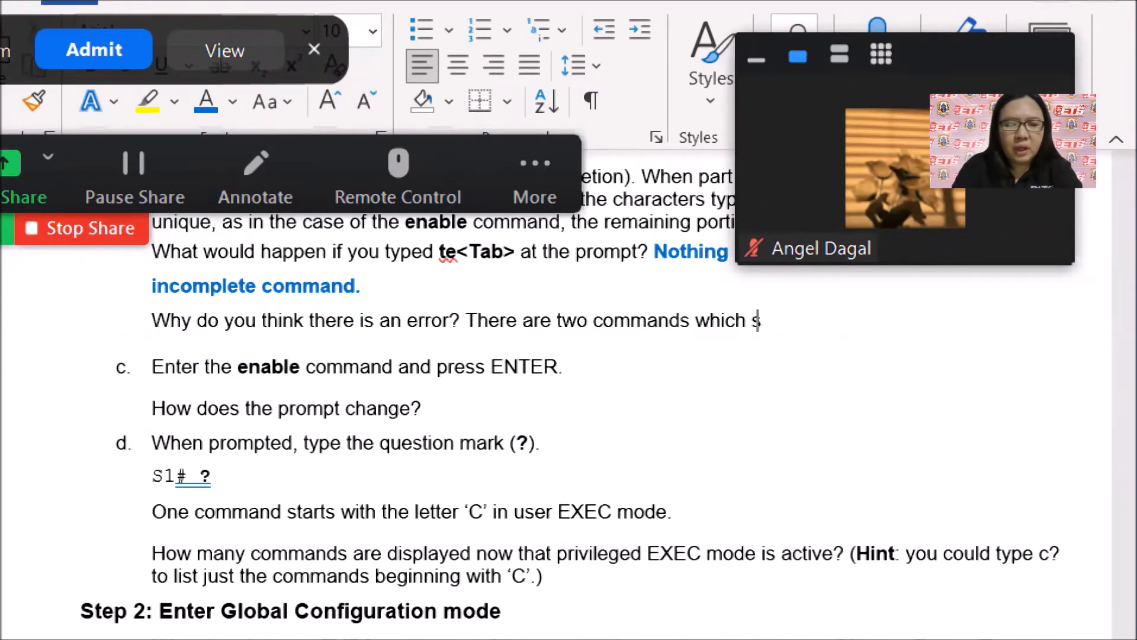
{"action": "type", "text": "tarts with te"}
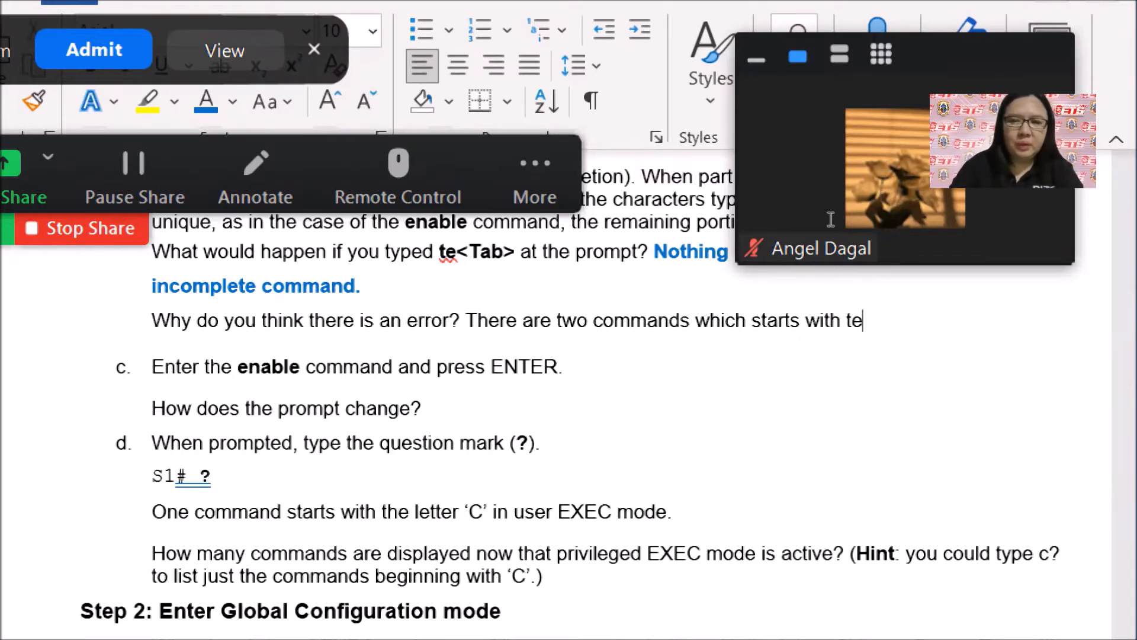
- Make the answer about the cause of the error bold and blue
{"action": "mouse_move", "coordinate": [467, 323]}
{"action": "left_mouse_down"}
{"action": "mouse_move", "coordinate": [847, 303]}
{"action": "mouse_move", "coordinate": [862, 322]}
{"action": "left_mouse_up"}
{"action": "key", "text": "ctrl+b"}
{"action": "left_click", "coordinate": [455, 64]}
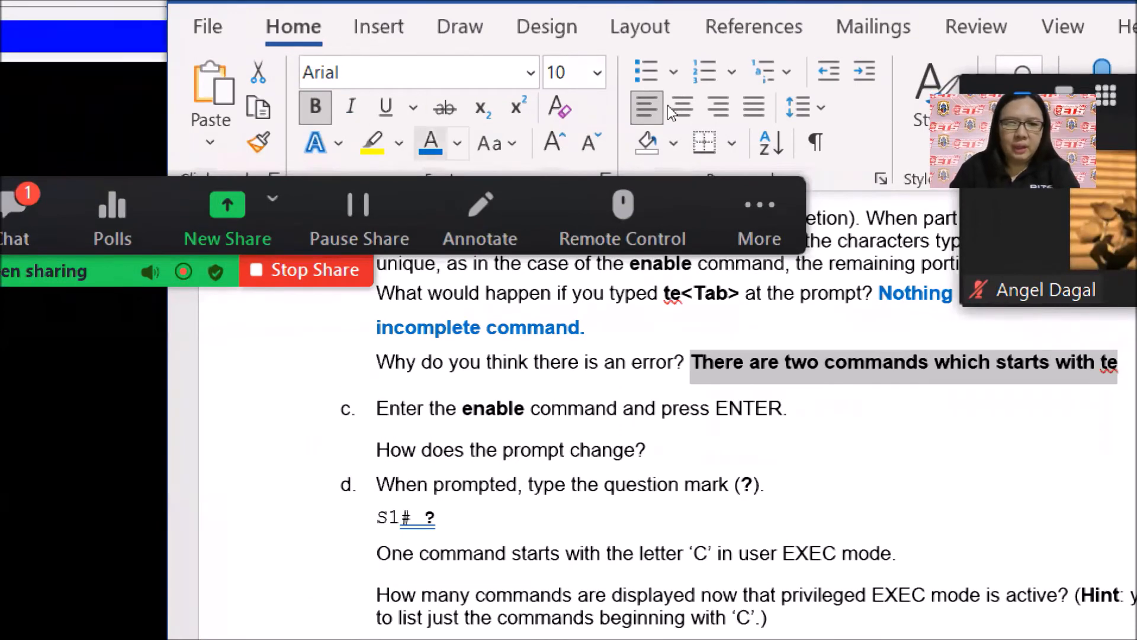
{"action": "left_click", "coordinate": [430, 143]}
{"action": "key", "text": "Down"}
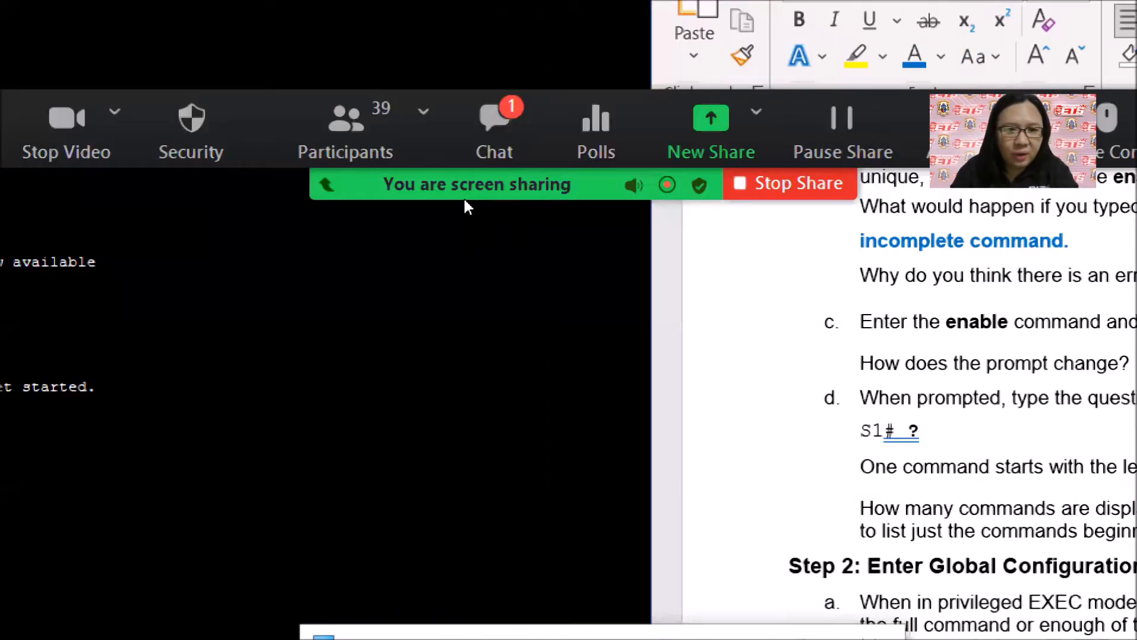
- Enter privileged EXEC mode in the Packet Tracer switch CLI with the enable command and highlight the new prompt
{"action": "scroll", "coordinate": [271, 239], "scroll_direction": "down", "scroll_amount": 1}
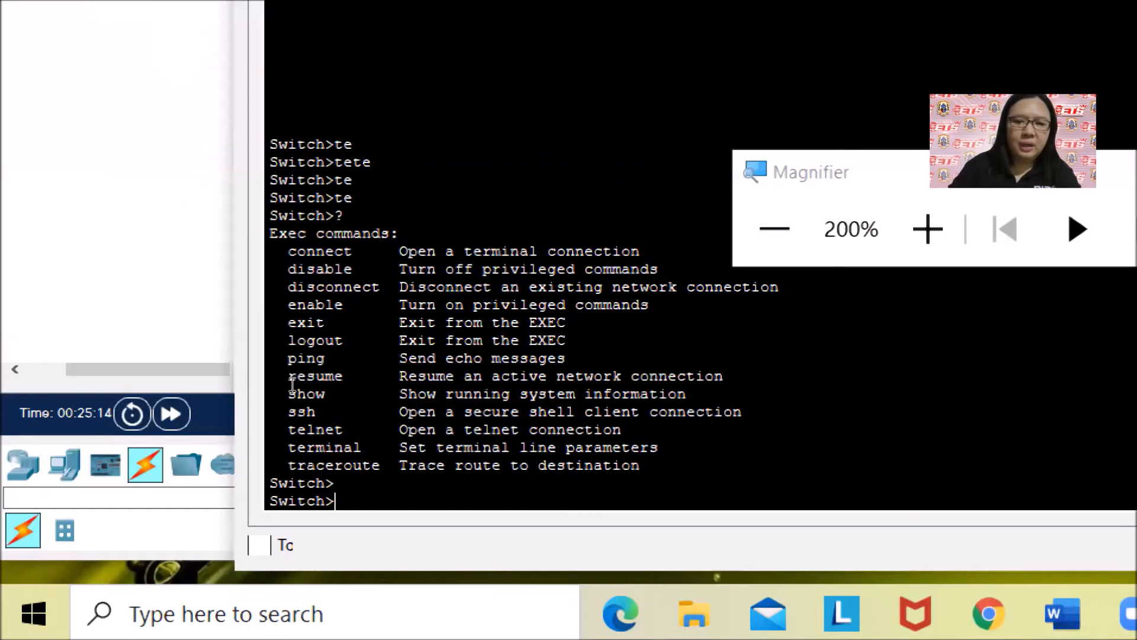
{"action": "type", "text": "enable"}
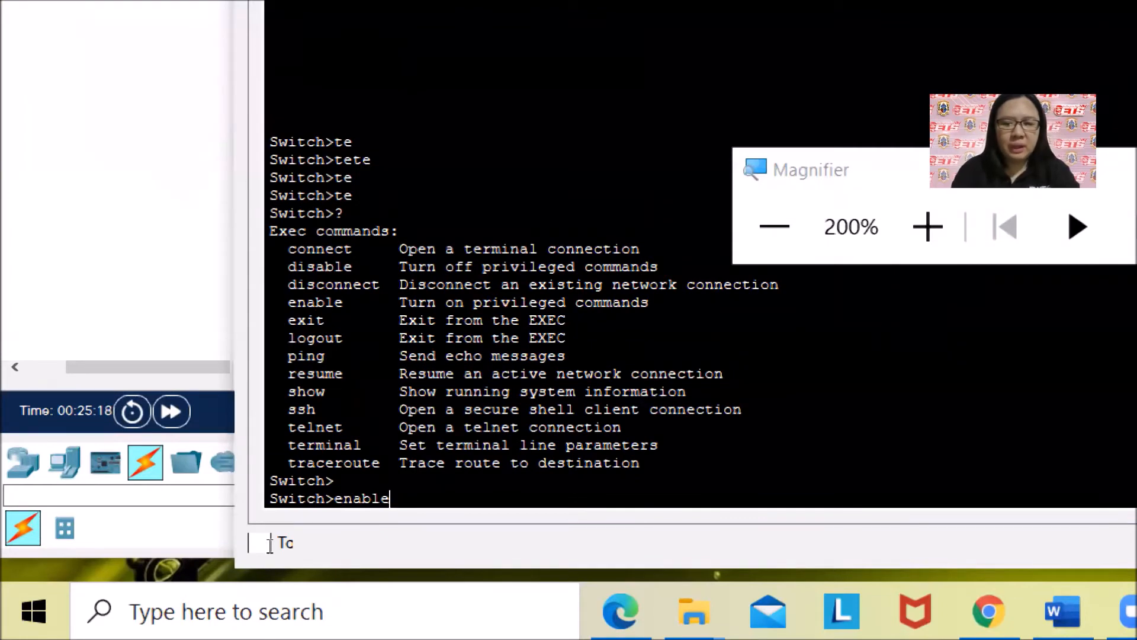
{"action": "key", "text": "Return"}
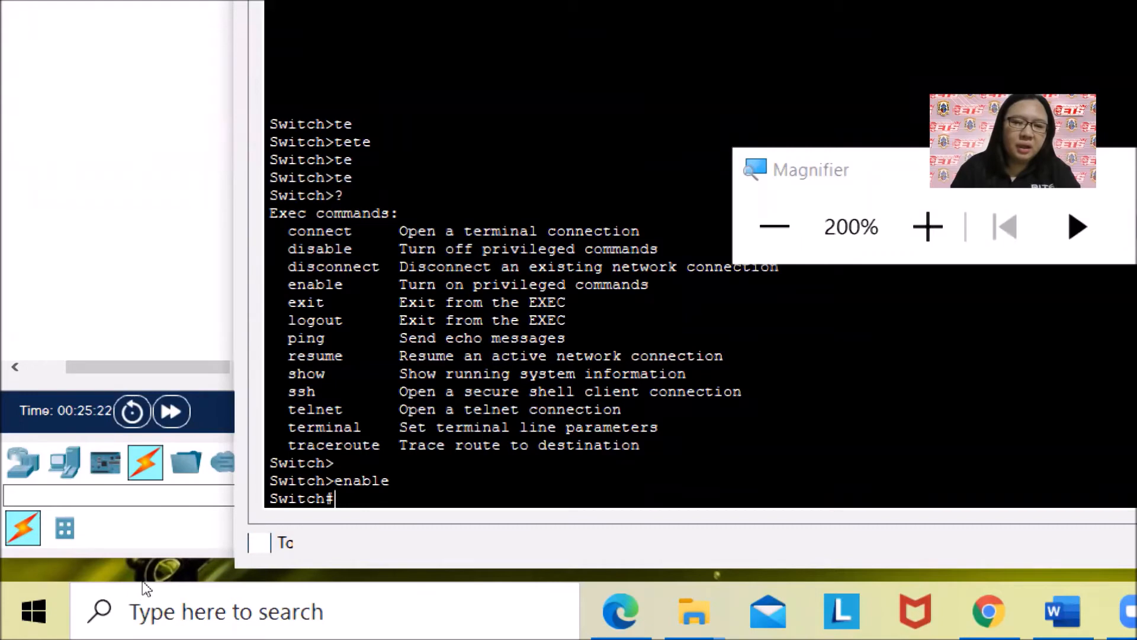
{"action": "left_click_drag", "start_coordinate": [336, 499], "coordinate": [268, 503]}
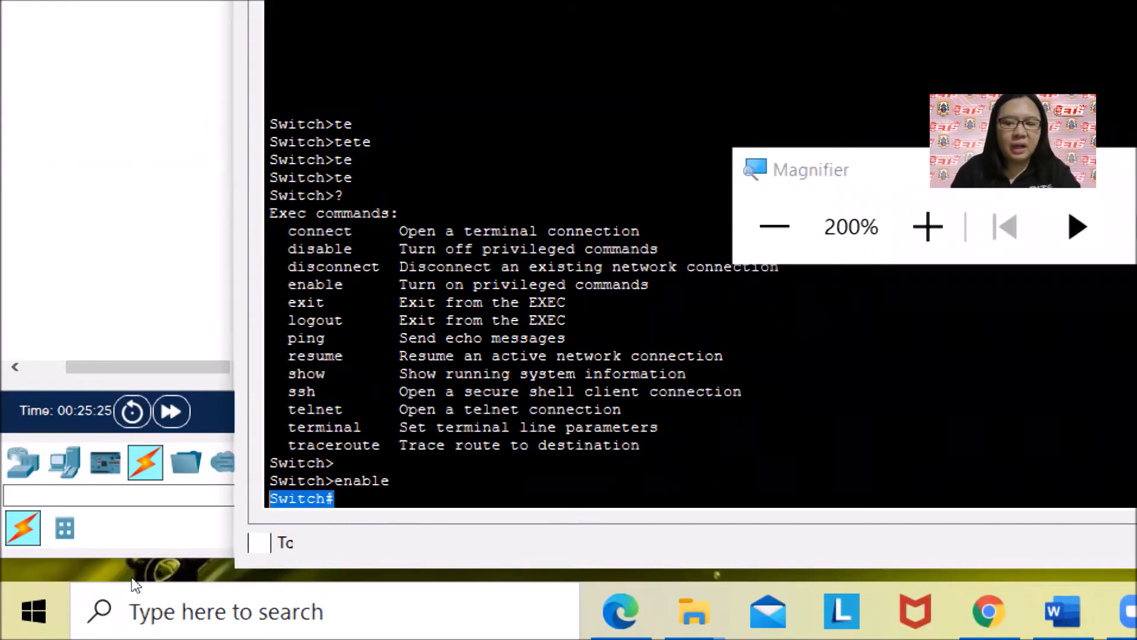
- Bring up a fresh privileged EXEC prompt in the switch CLI and copy the Switch# text
{"action": "key", "text": "Return"}
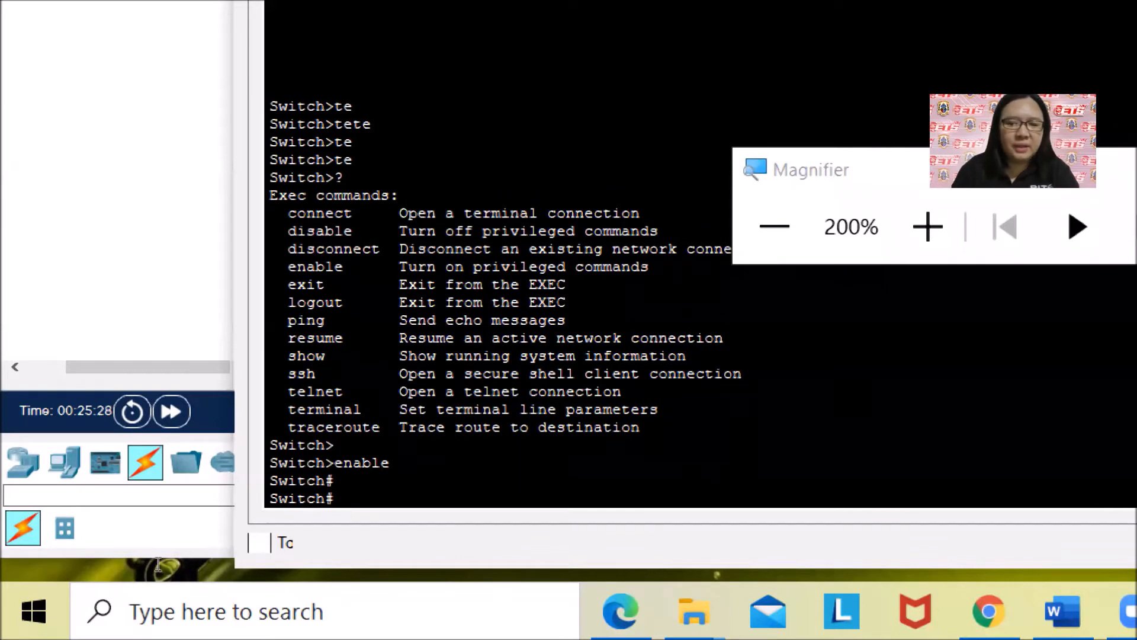
{"action": "left_click_drag", "start_coordinate": [336, 499], "coordinate": [269, 499]}
{"action": "right_click", "coordinate": [284, 496]}
{"action": "left_click", "coordinate": [350, 515]}
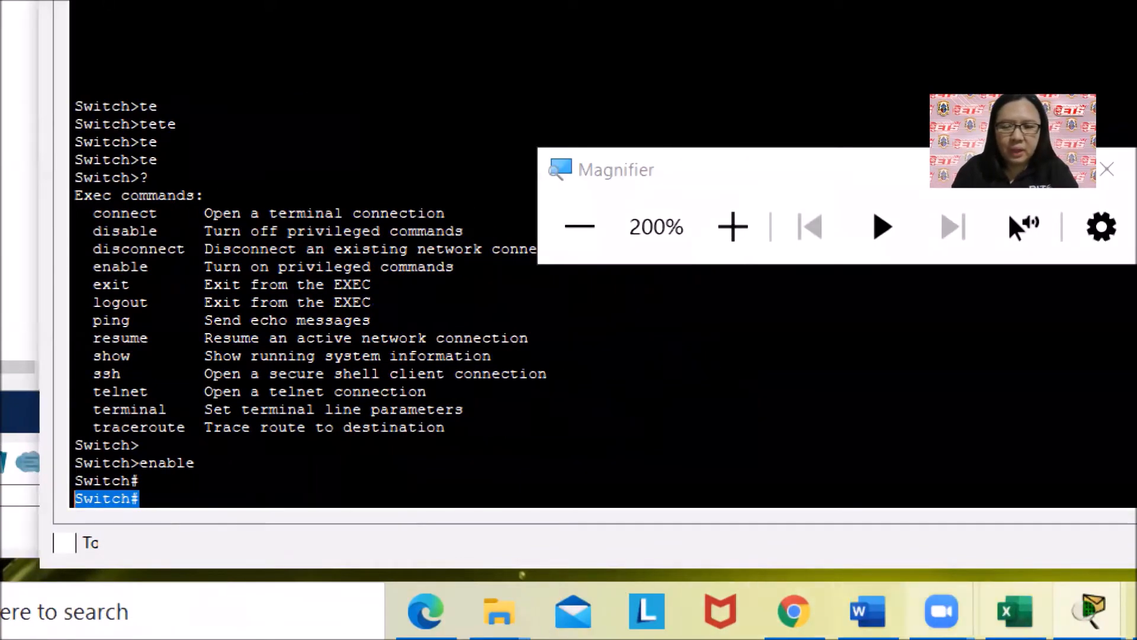
- Switch to the Word lab sheet and answer how the prompt changes after enable with "It now ends with a #"
{"action": "left_click", "coordinate": [1063, 610]}
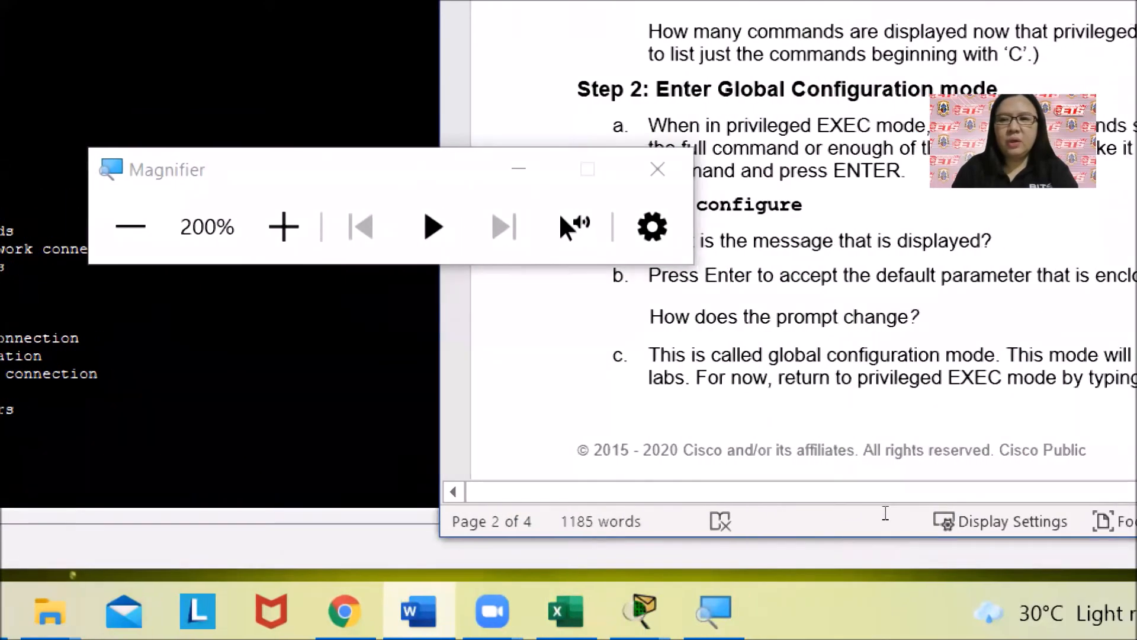
{"action": "scroll", "coordinate": [829, 459], "scroll_direction": "up", "scroll_amount": 5}
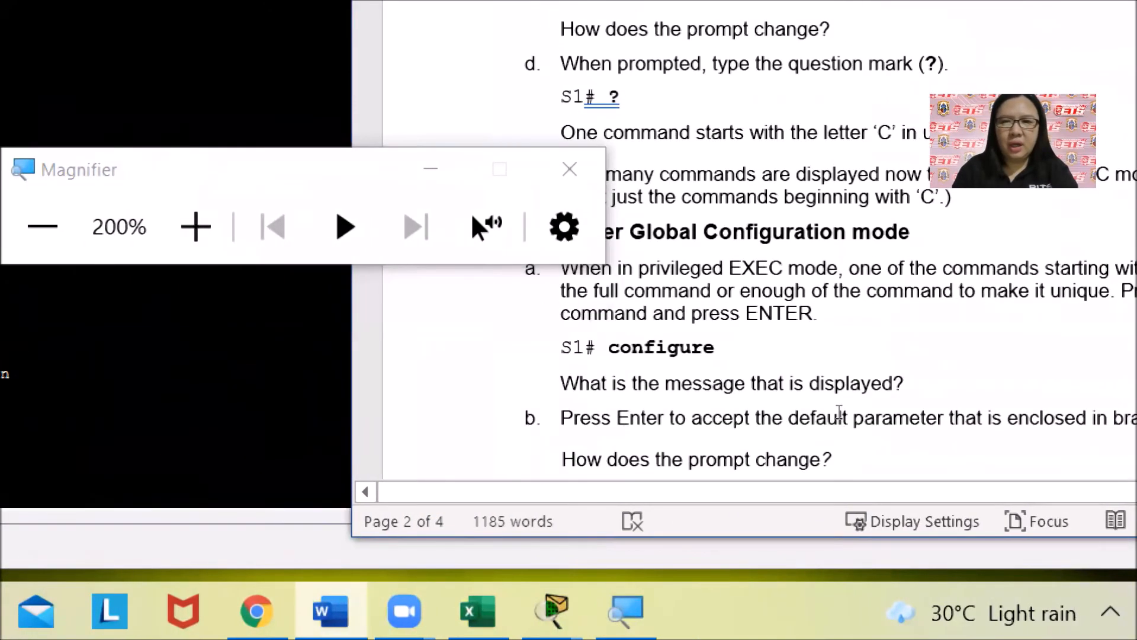
{"action": "scroll", "coordinate": [839, 411], "scroll_direction": "up", "scroll_amount": 3}
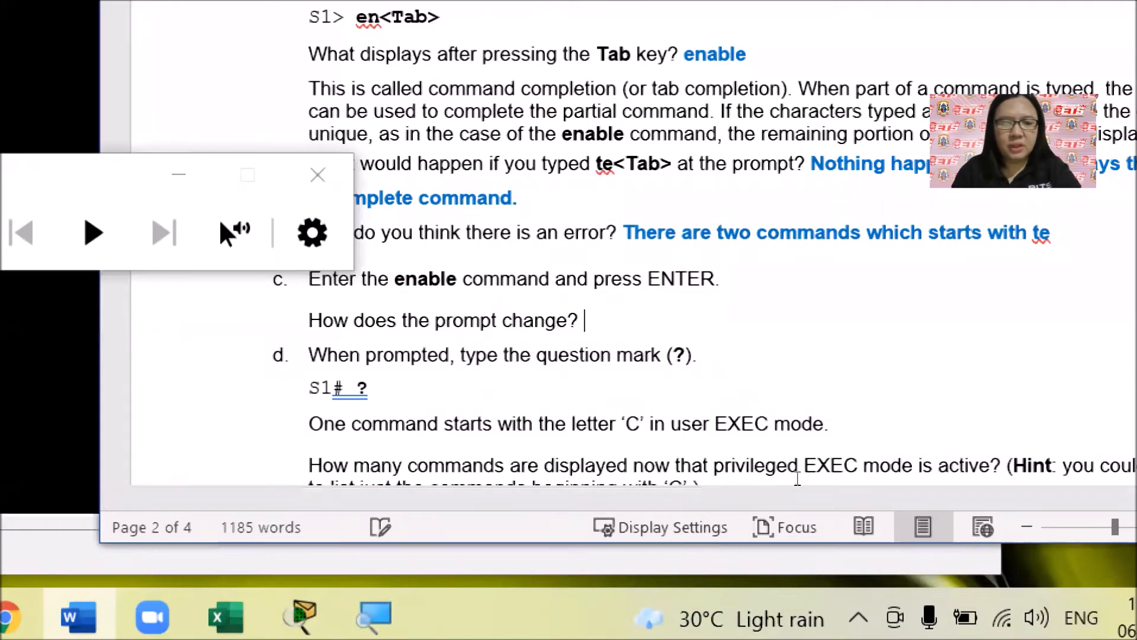
{"action": "key", "text": "ctrl+v"}
{"action": "key", "text": "ctrl+Left"}
{"action": "key", "text": "ctrl+Left"}
{"action": "type", "text": "It no"}
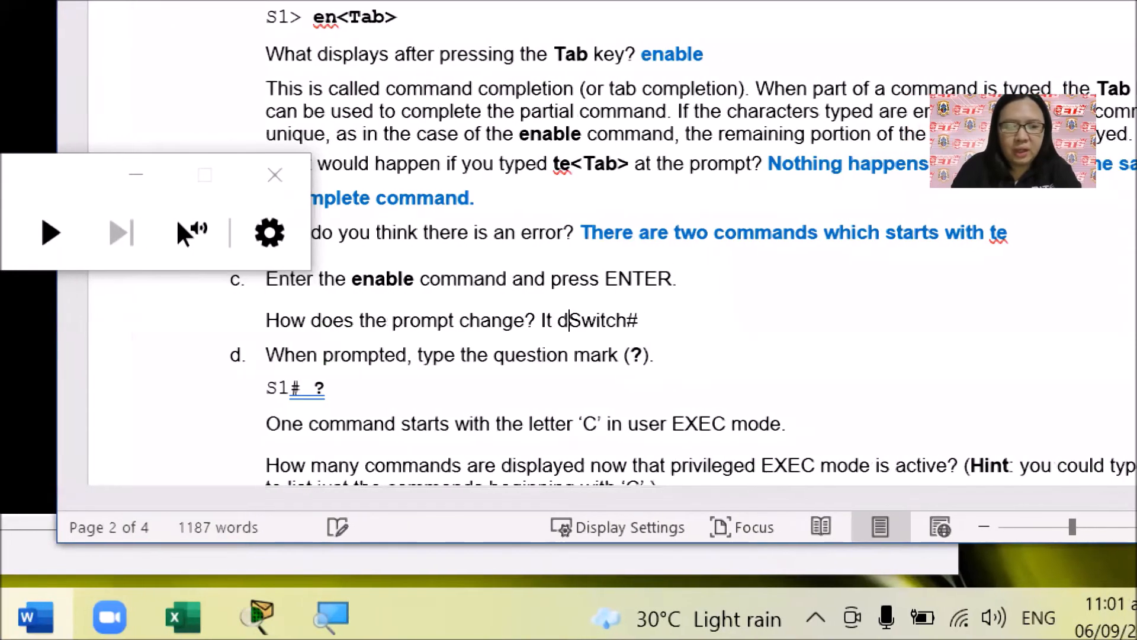
{"action": "type", "text": "w ends with "}
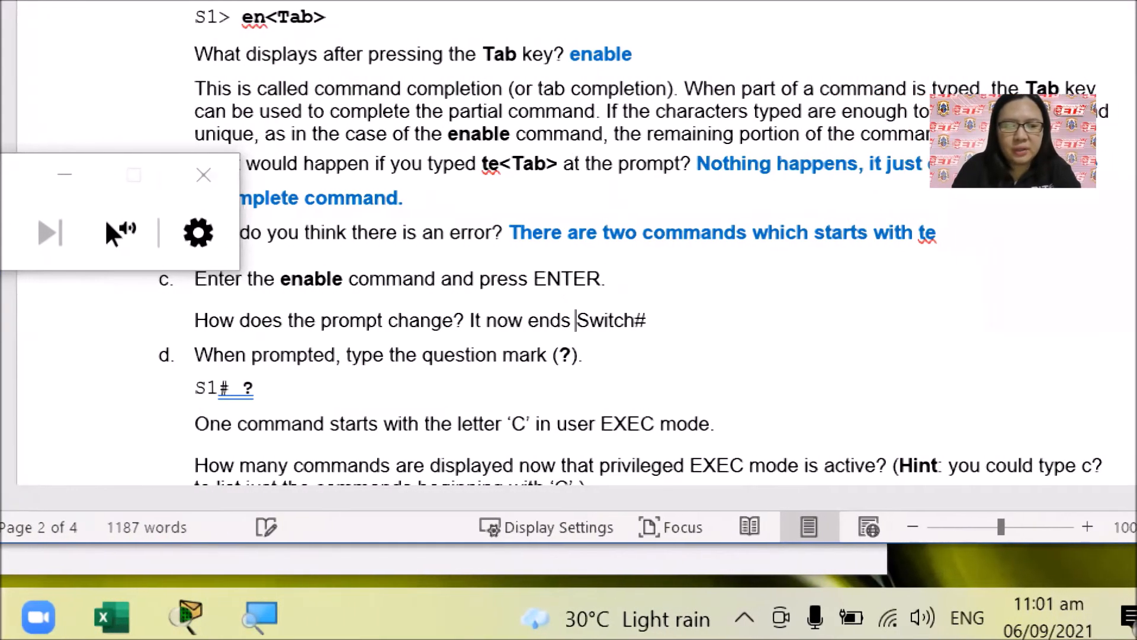
{"action": "type", "text": "a "}
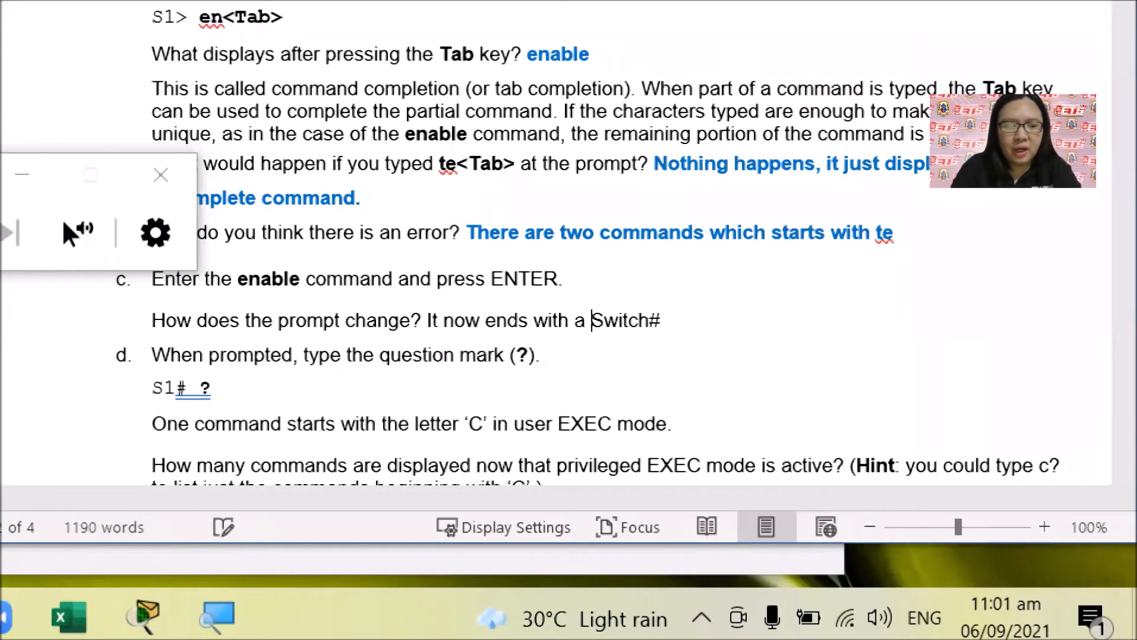
{"action": "type", "text": "#"}
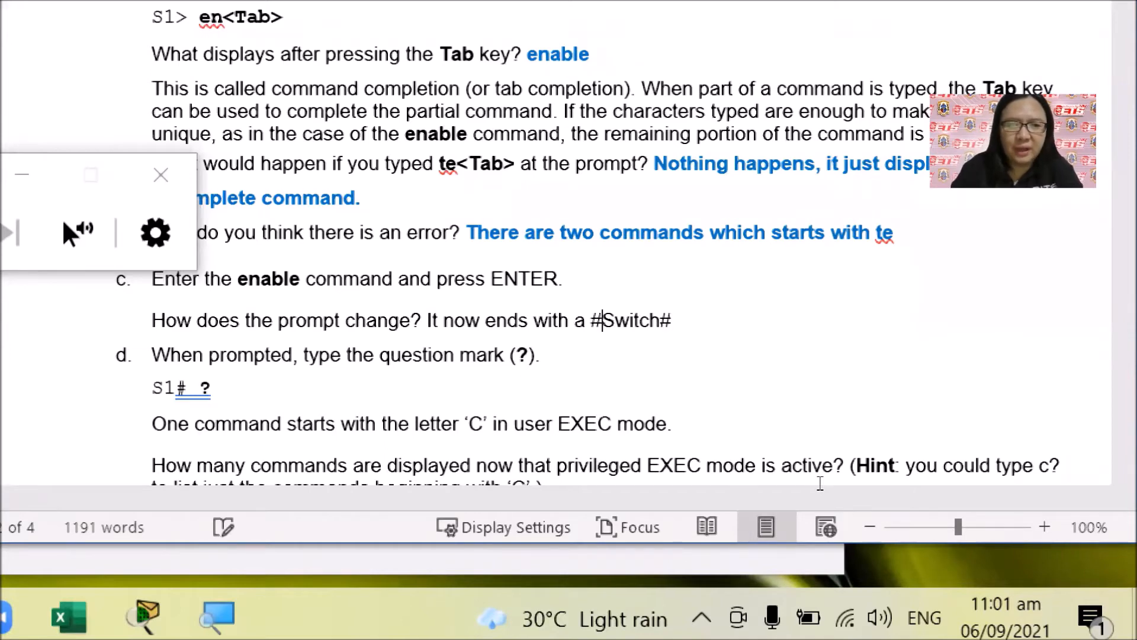
{"action": "key", "text": "End"}
{"action": "key", "text": "ctrl+shift+Left"}
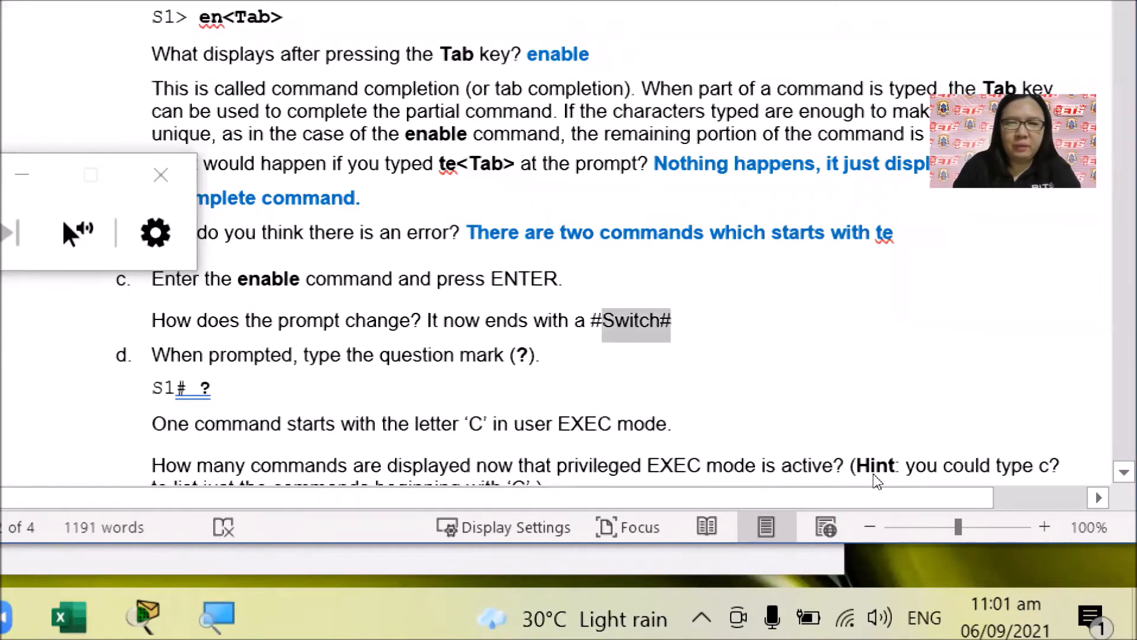
{"action": "key", "text": "BackSpace"}
- Make the answer about the prompt change after enable bold and blue
{"action": "key", "text": "ctrl+shift+Left"}
{"action": "key", "text": "ctrl+shift+Left"}
{"action": "key", "text": "ctrl+shift+Left"}
{"action": "key", "text": "ctrl+shift+Left"}
{"action": "key", "text": "ctrl+shift+Left"}
{"action": "key", "text": "ctrl+shift+Left"}
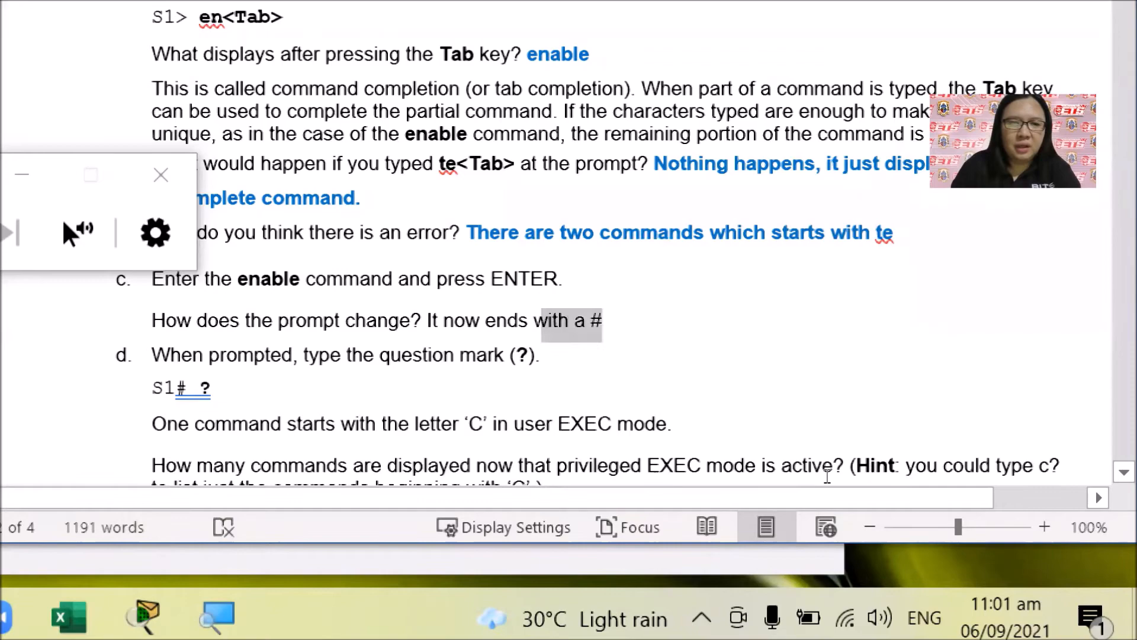
{"action": "key", "text": "ctrl+b"}
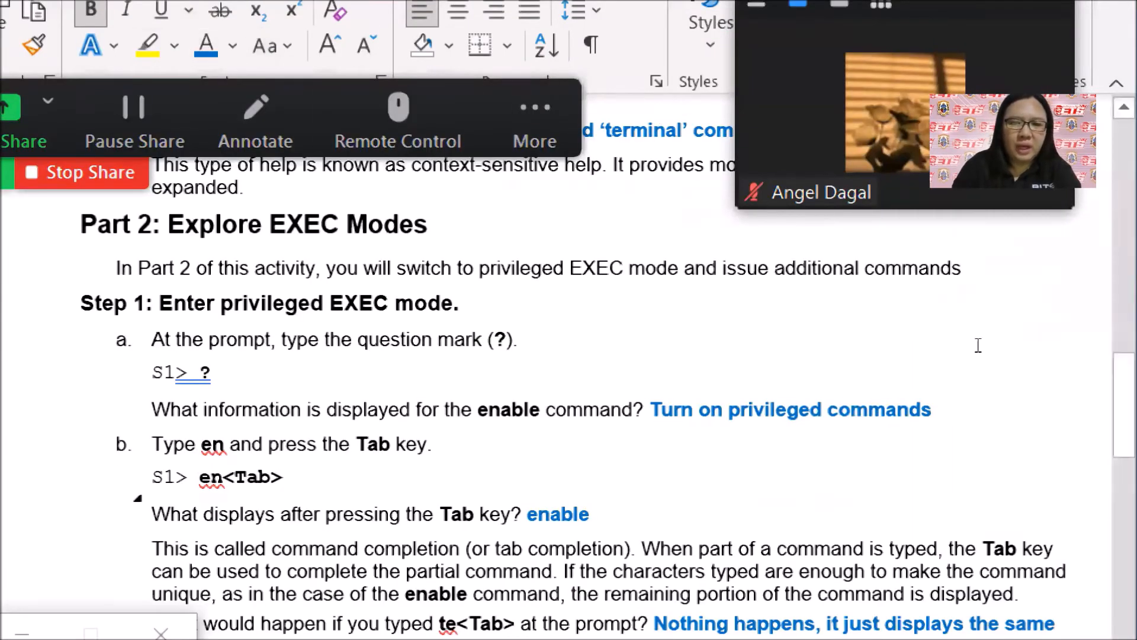
{"action": "scroll", "coordinate": [978, 344], "scroll_direction": "down", "scroll_amount": 4}
{"action": "key", "text": "Down"}
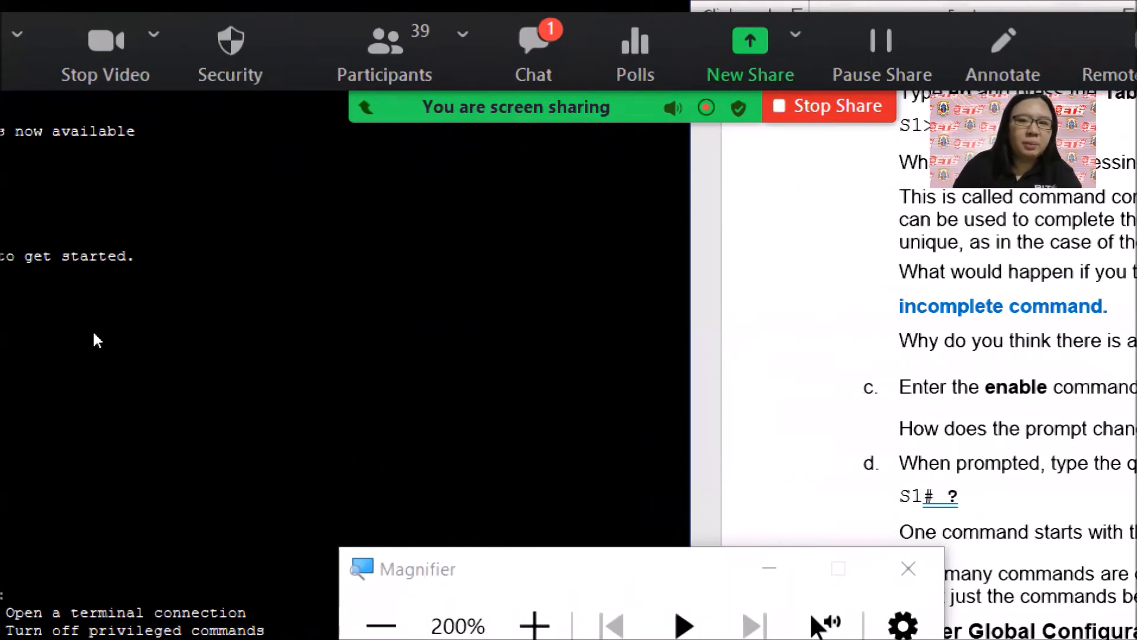
- In the Packet Tracer switch CLI, list all privileged EXEC commands with "?", paging through to the end of the list
{"action": "type", "text": "enable"}
{"action": "key", "text": "Return"}
{"action": "key", "text": "Return"}
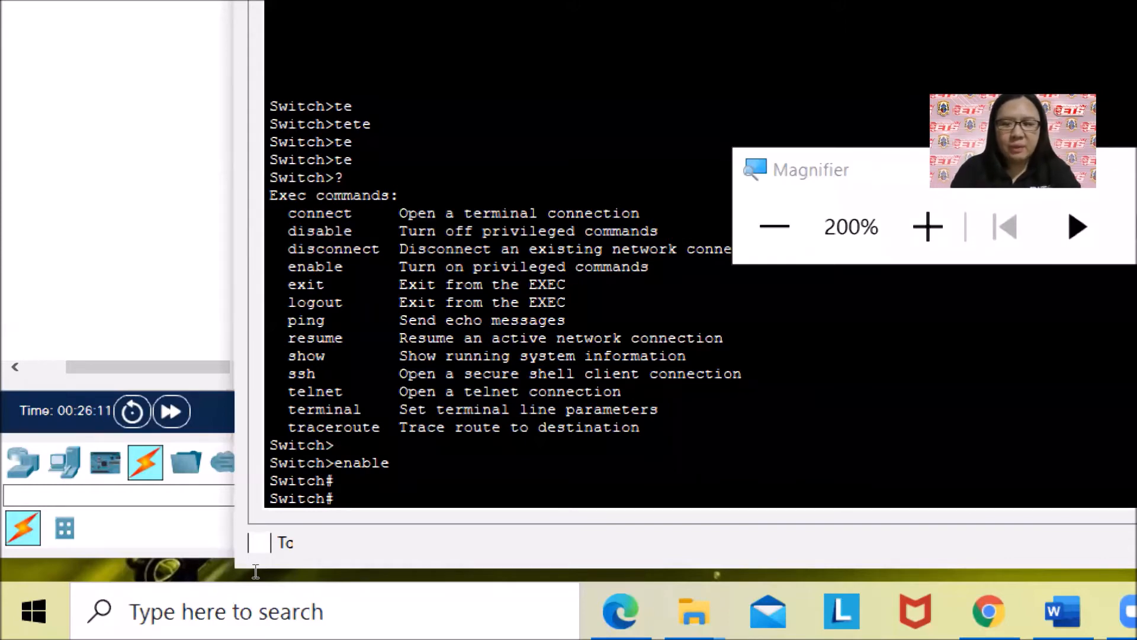
{"action": "type", "text": "?"}
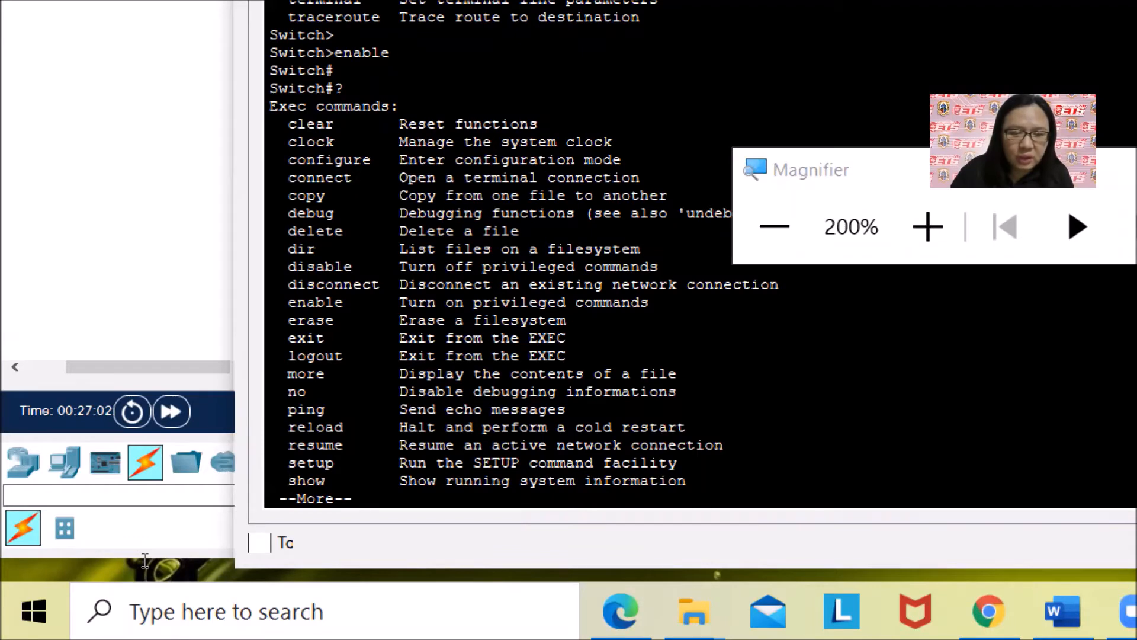
{"action": "mouse_move", "coordinate": [145, 561]}
{"action": "left_mouse_down"}
{"action": "mouse_move", "coordinate": [348, 560]}
{"action": "mouse_move", "coordinate": [143, 562]}
{"action": "mouse_move", "coordinate": [161, 563]}
{"action": "left_mouse_up"}
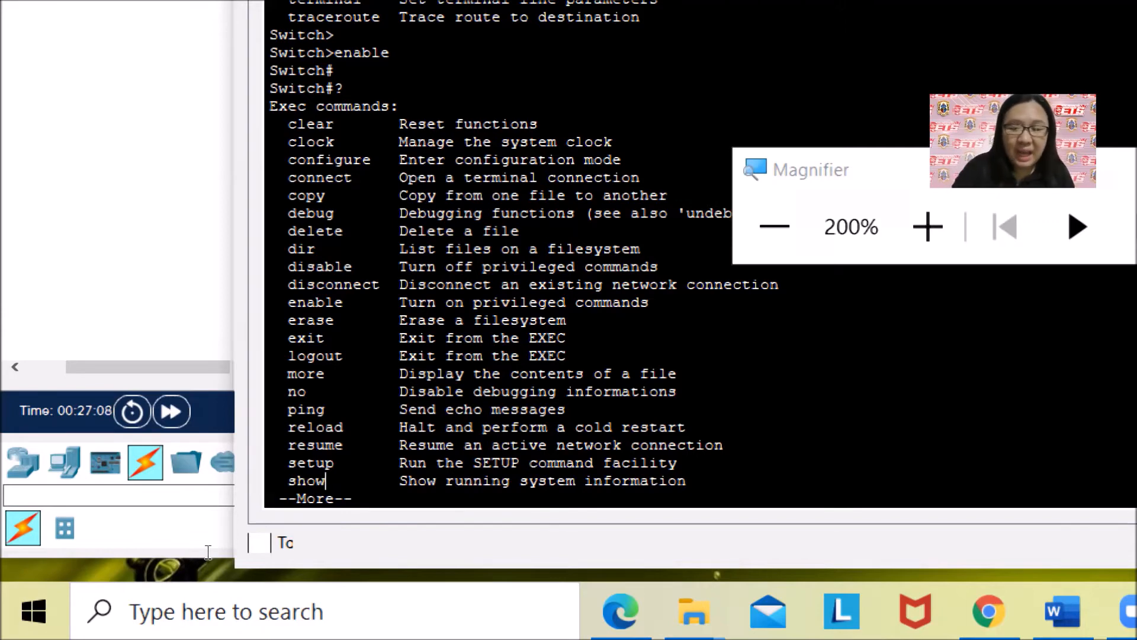
{"action": "key", "text": "Return"}
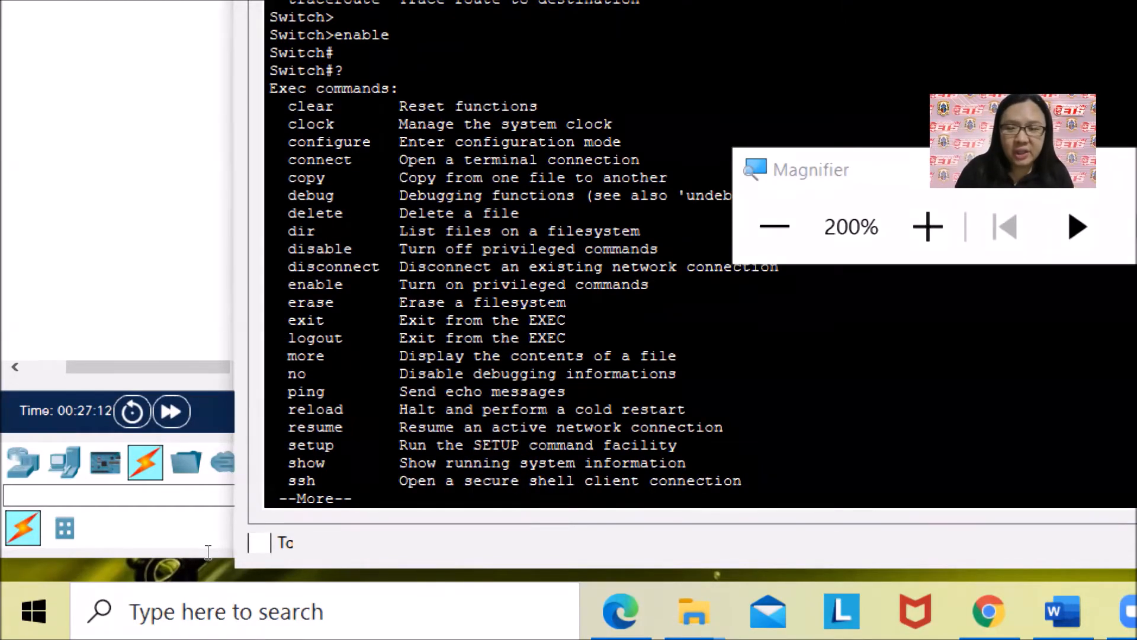
{"action": "key", "text": "Return"}
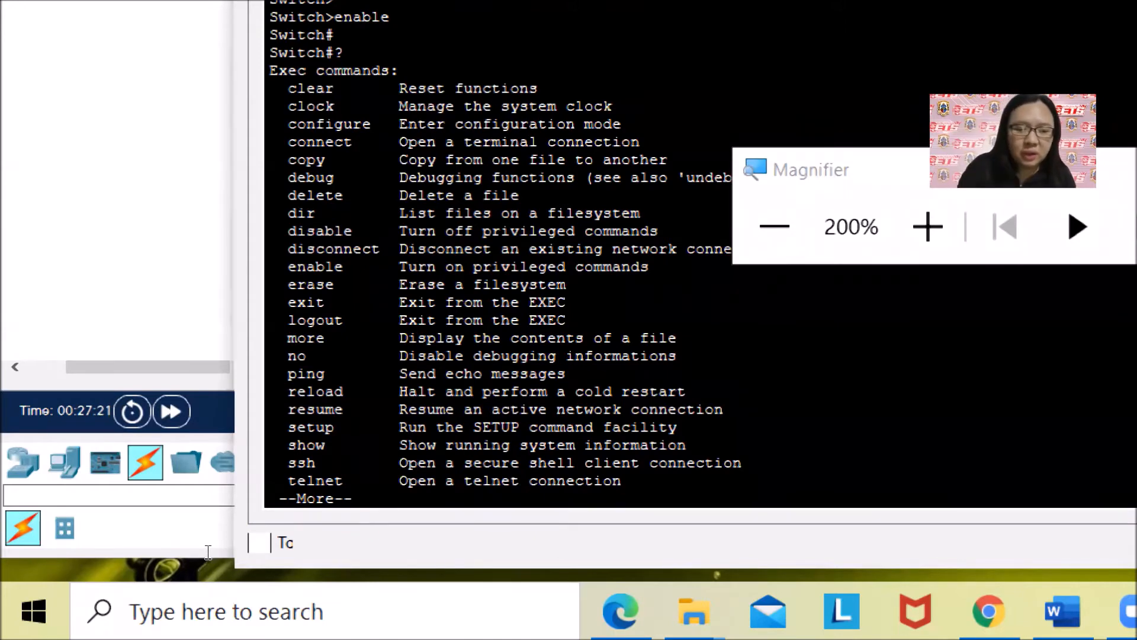
{"action": "key", "text": "space"}
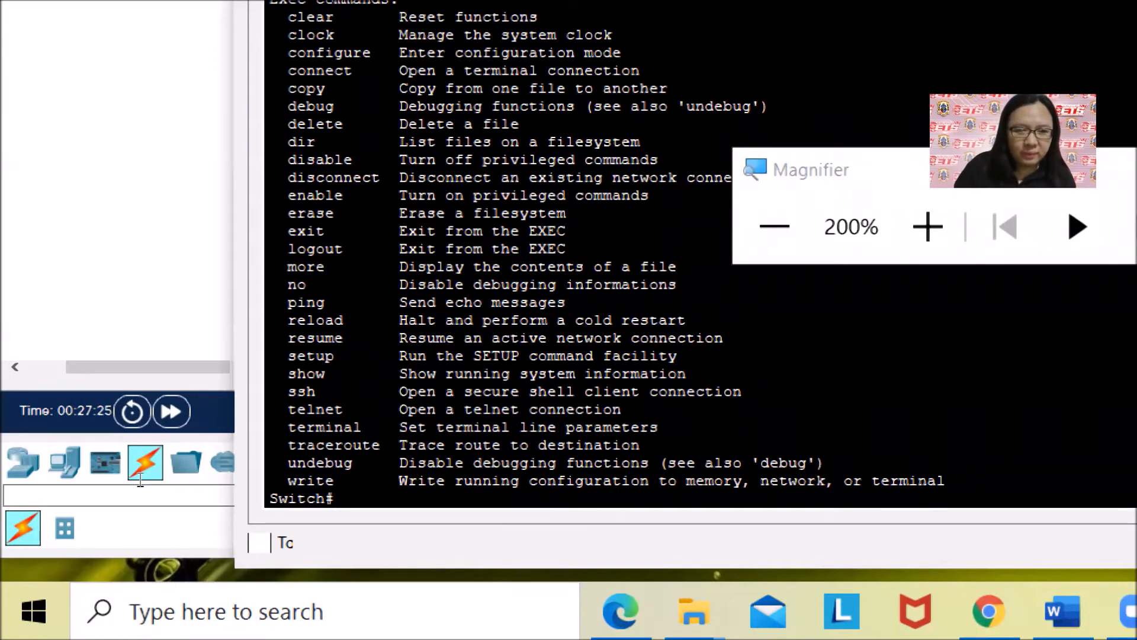
- Review the privileged command list against the lab question about commands starting with C, highlighting clear through copy in the CLI
{"action": "left_click_drag", "start_coordinate": [141, 533], "coordinate": [197, 558]}
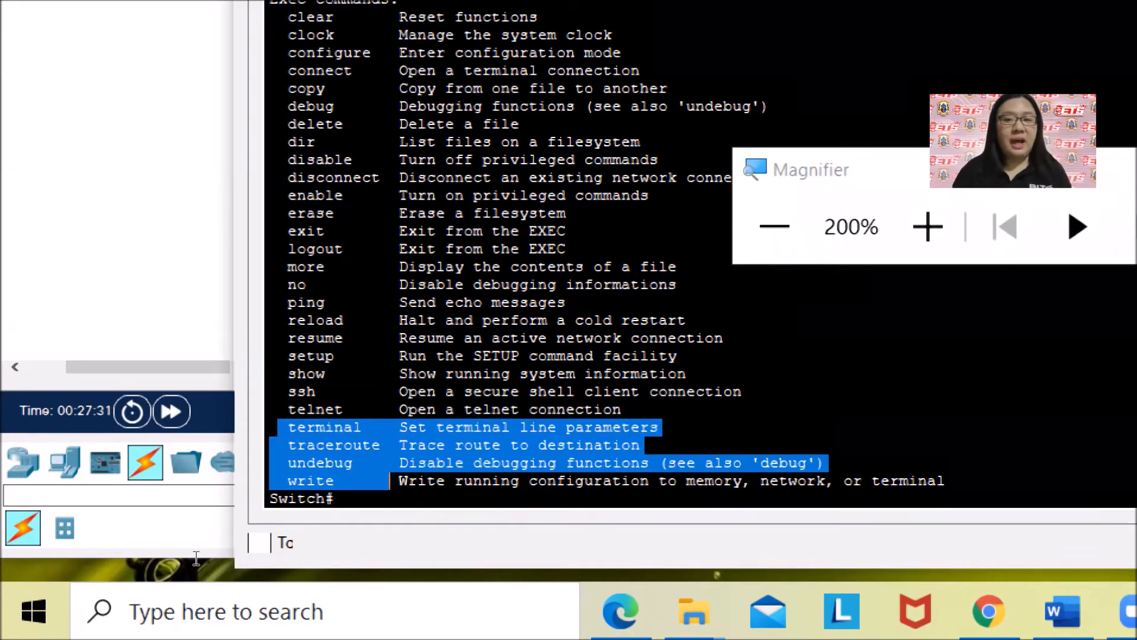
{"action": "left_click", "coordinate": [199, 561]}
{"action": "left_click_drag", "start_coordinate": [152, 533], "coordinate": [292, 559]}
{"action": "left_click_drag", "start_coordinate": [519, 550], "coordinate": [451, 559]}
{"action": "left_click", "coordinate": [157, 541]}
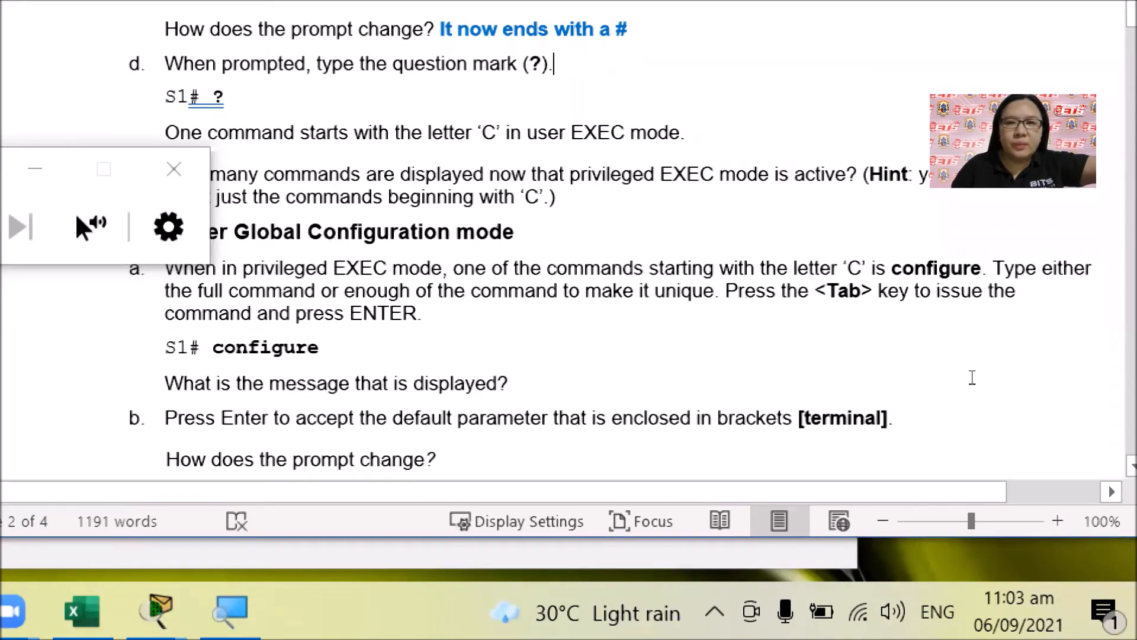
{"action": "scroll", "coordinate": [972, 377], "scroll_direction": "down", "scroll_amount": 1}
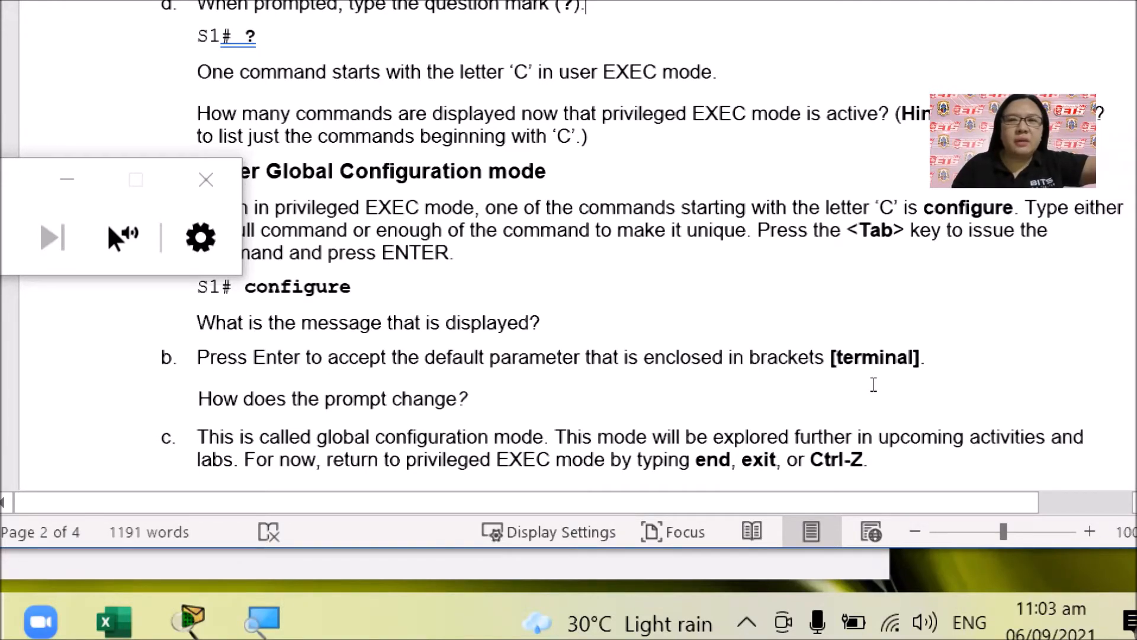
{"action": "scroll", "coordinate": [880, 385], "scroll_direction": "down", "scroll_amount": 2}
{"action": "scroll", "coordinate": [880, 384], "scroll_direction": "up", "scroll_amount": 2}
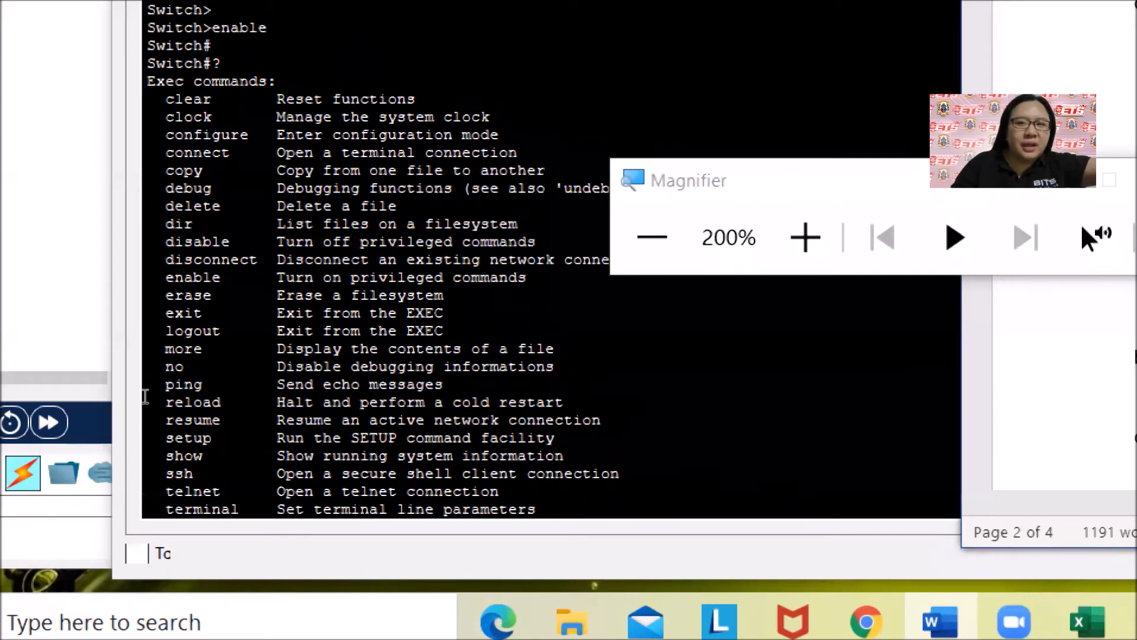
{"action": "left_click_drag", "start_coordinate": [146, 392], "coordinate": [167, 401]}
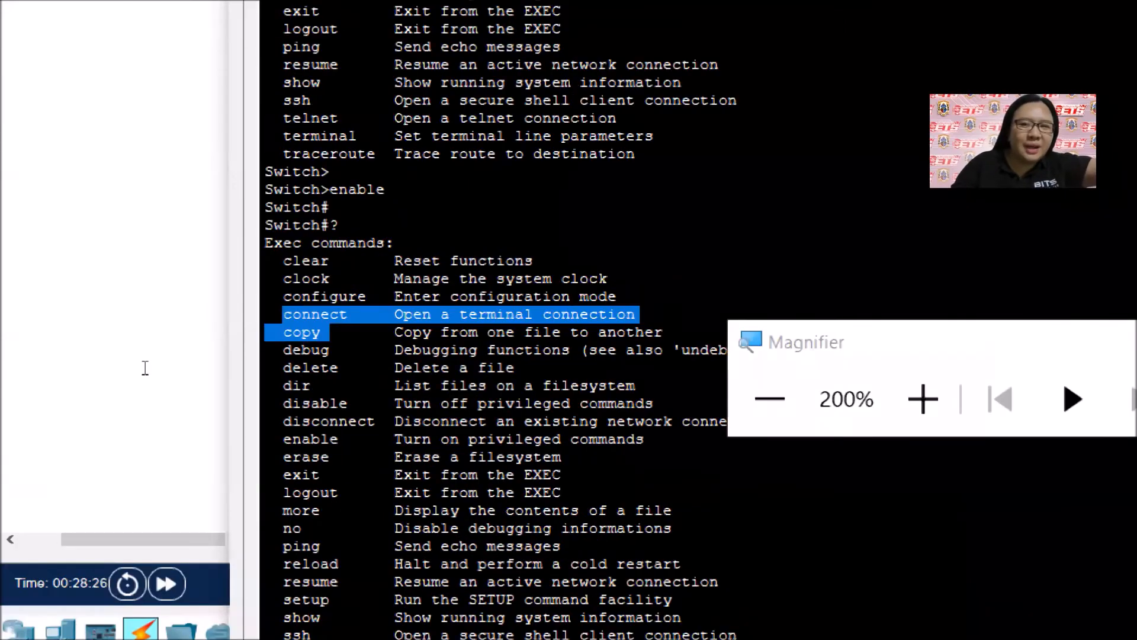
{"action": "left_click", "coordinate": [149, 368]}
{"action": "left_click_drag", "start_coordinate": [149, 367], "coordinate": [190, 402]}
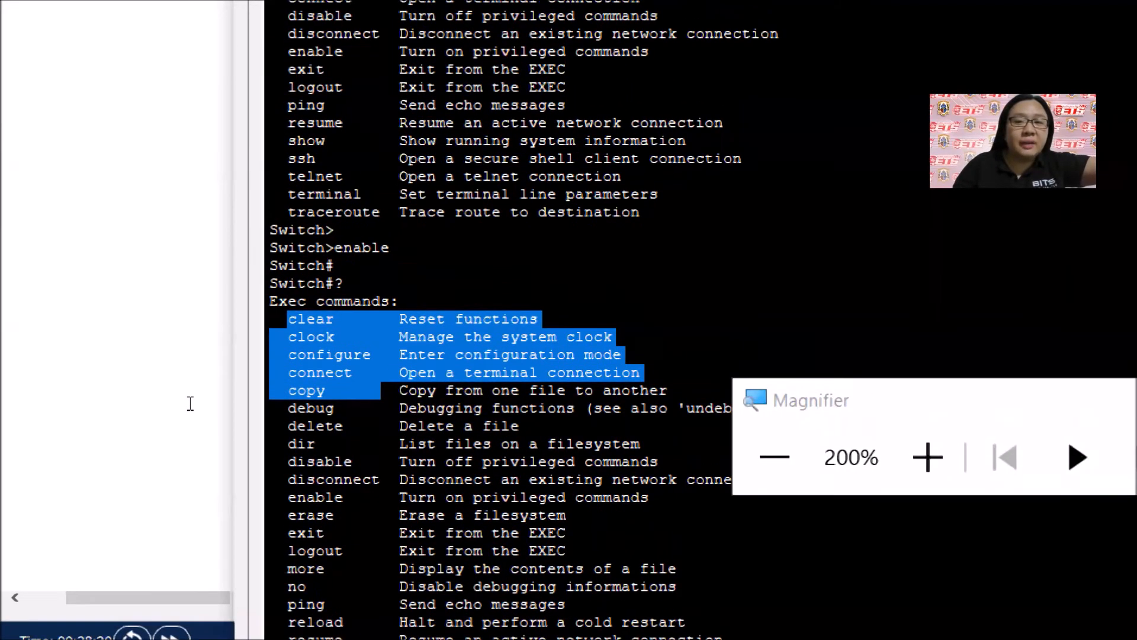
- List only the privileged EXEC commands beginning with C by using "c?" in the switch CLI
{"action": "scroll", "coordinate": [241, 427], "scroll_direction": "down", "scroll_amount": 2}
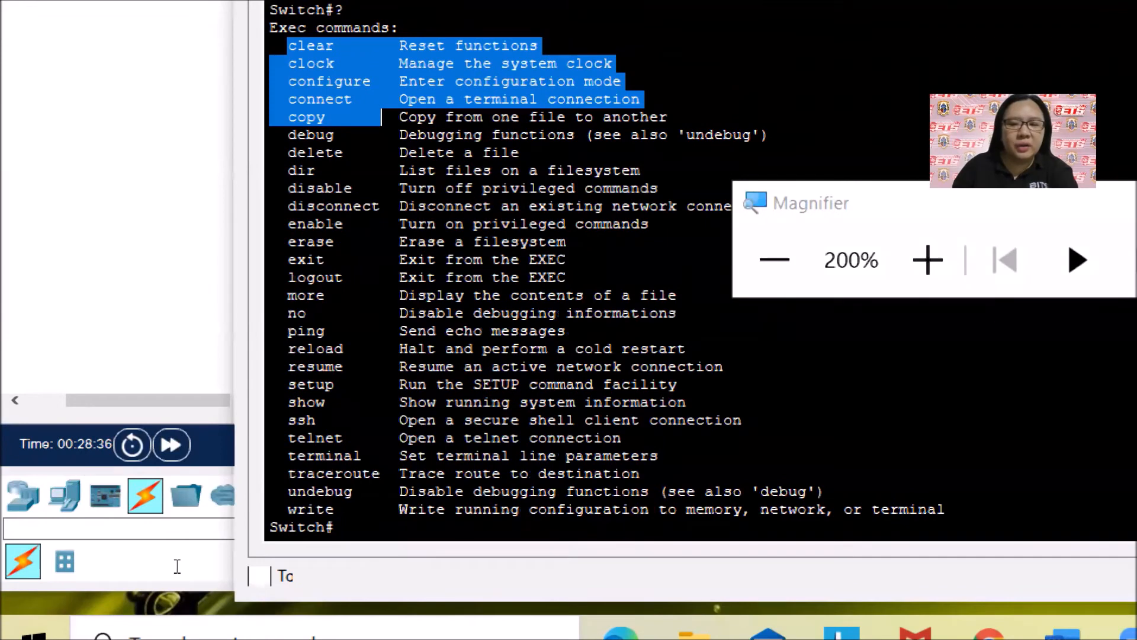
{"action": "type", "text": "c"}
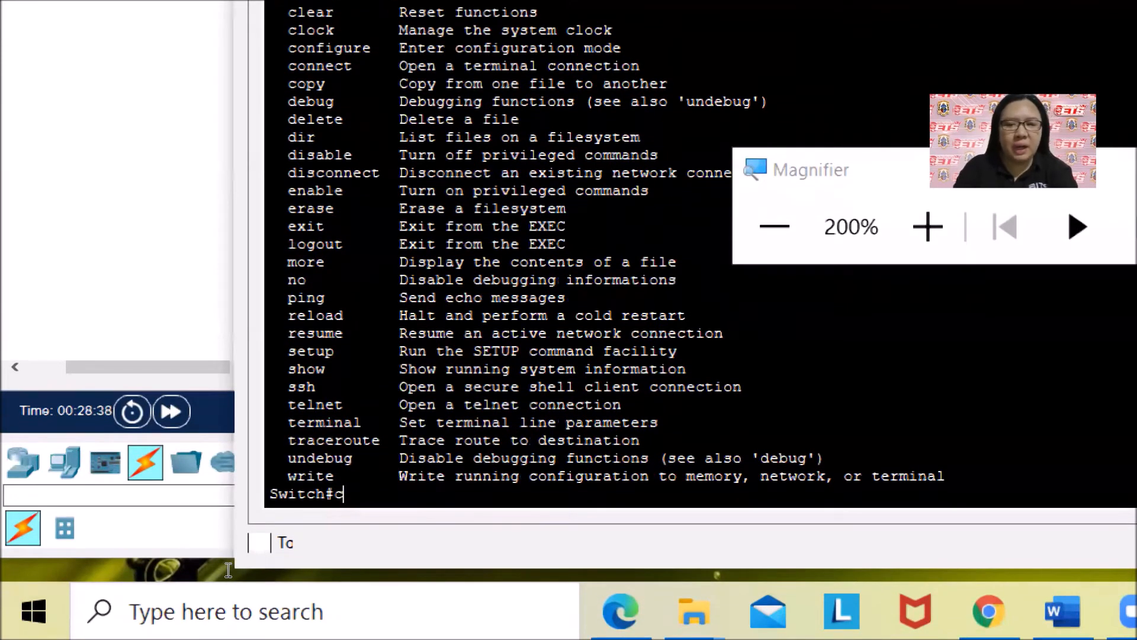
{"action": "type", "text": "?"}
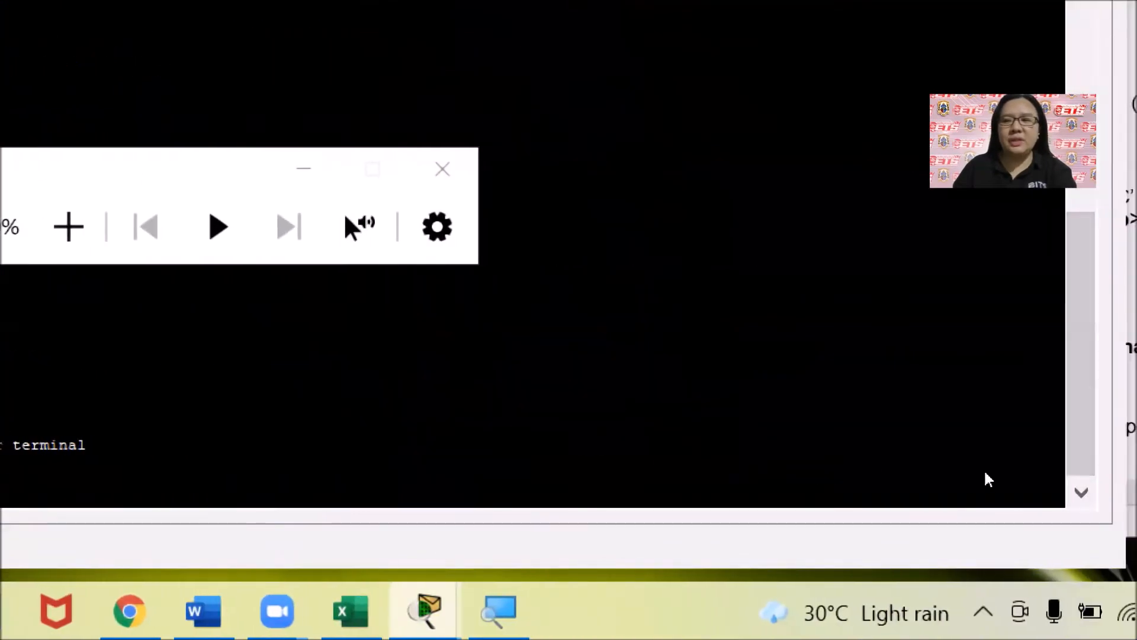
- Return to the Word lab sheet and answer the question about commands beginning with C with "There are 5."
{"action": "left_click", "coordinate": [995, 473]}
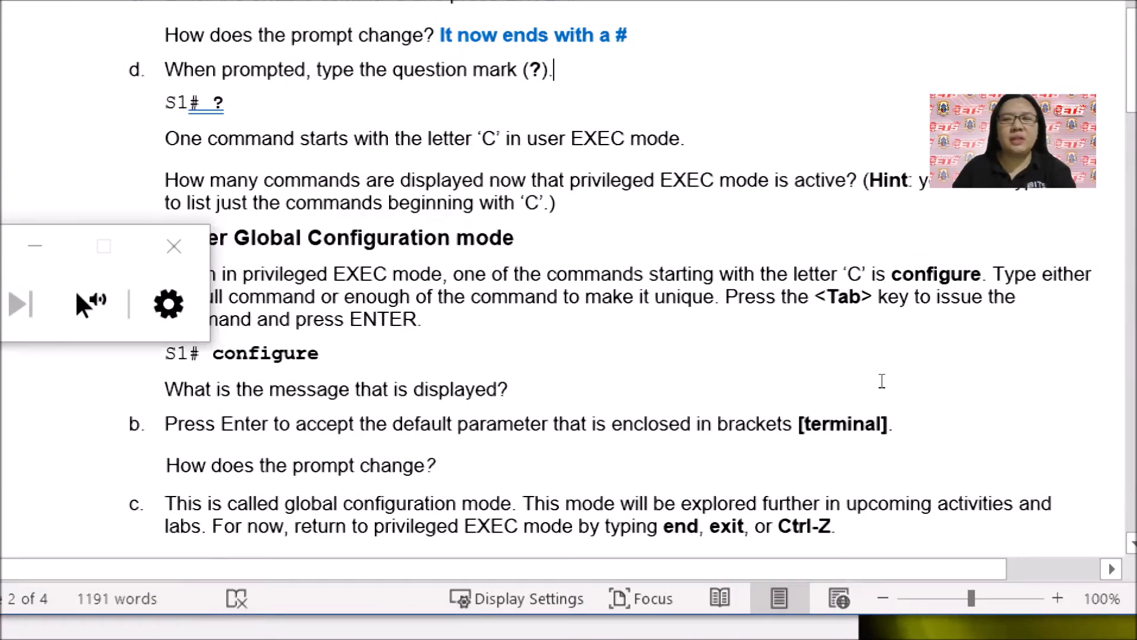
{"action": "key", "text": "Down"}
{"action": "key", "text": "Down"}
{"action": "key", "text": "Down"}
{"action": "key", "text": "Down"}
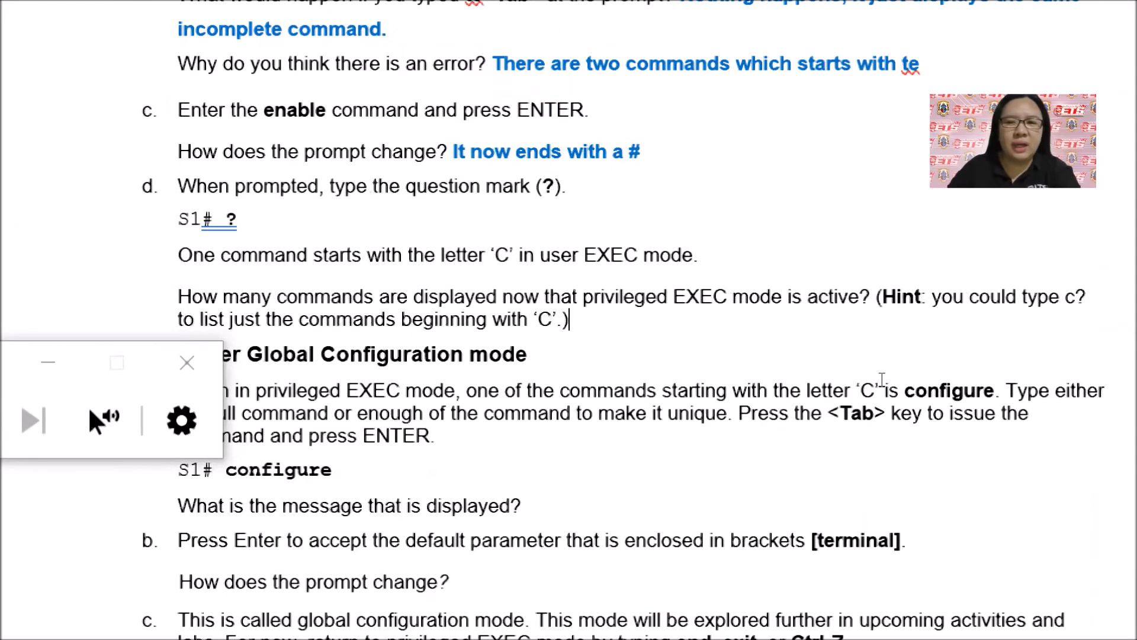
{"action": "type", "text": "There are 5."}
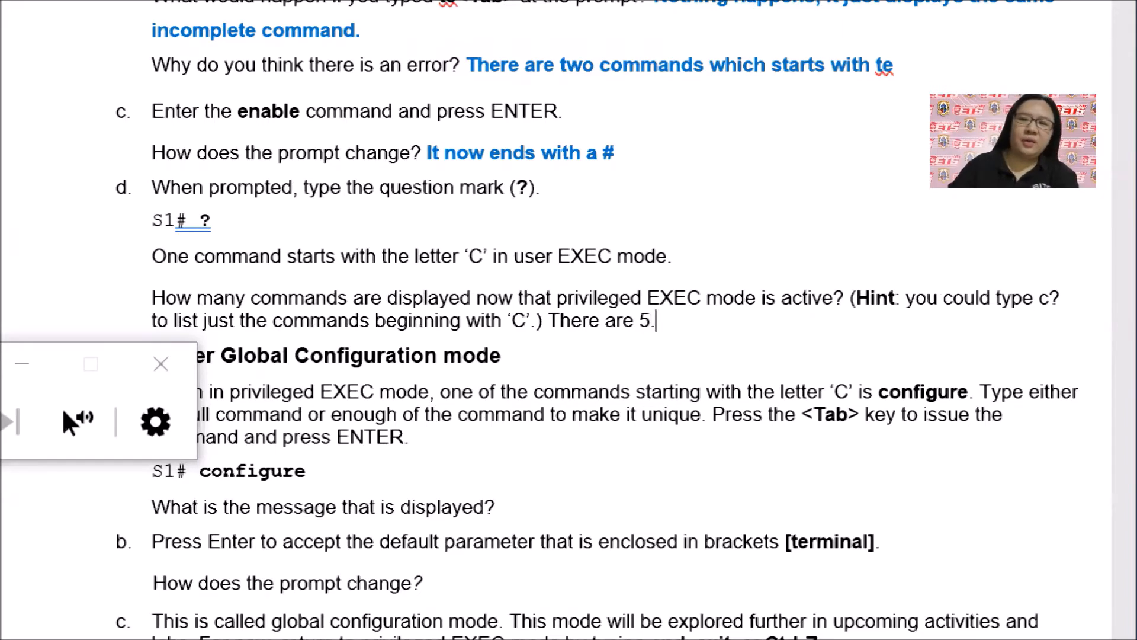
- Make the "There are 5" answer bold and blue
{"action": "left_click_drag", "start_coordinate": [864, 381], "coordinate": [896, 384]}
{"action": "key", "text": "ctrl+b"}
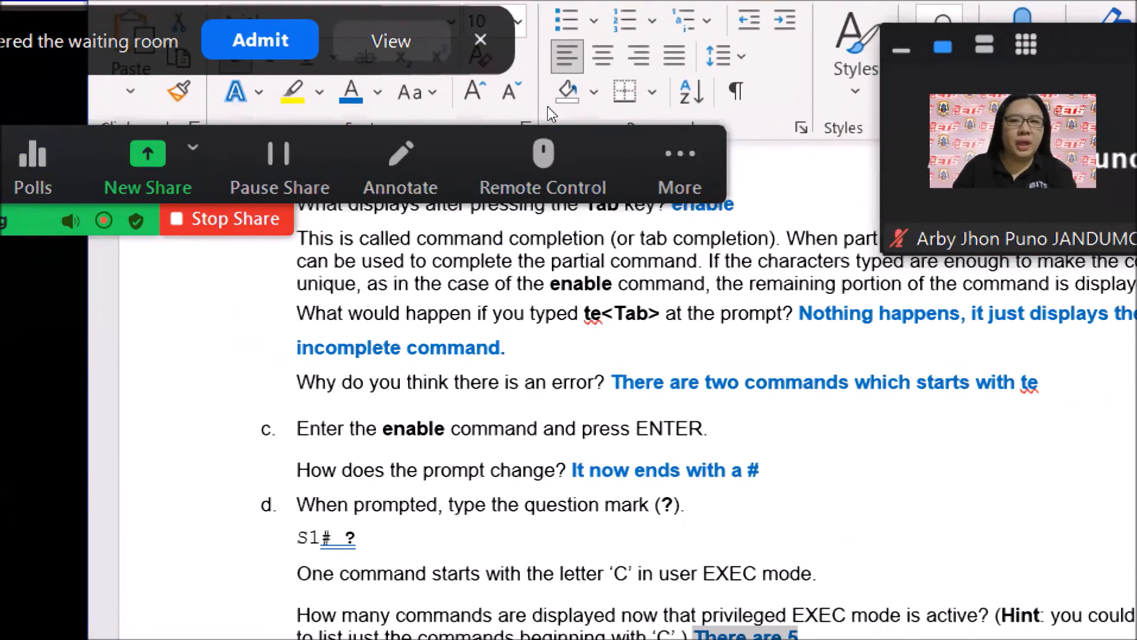
{"action": "scroll", "coordinate": [927, 278], "scroll_direction": "down", "scroll_amount": 4}
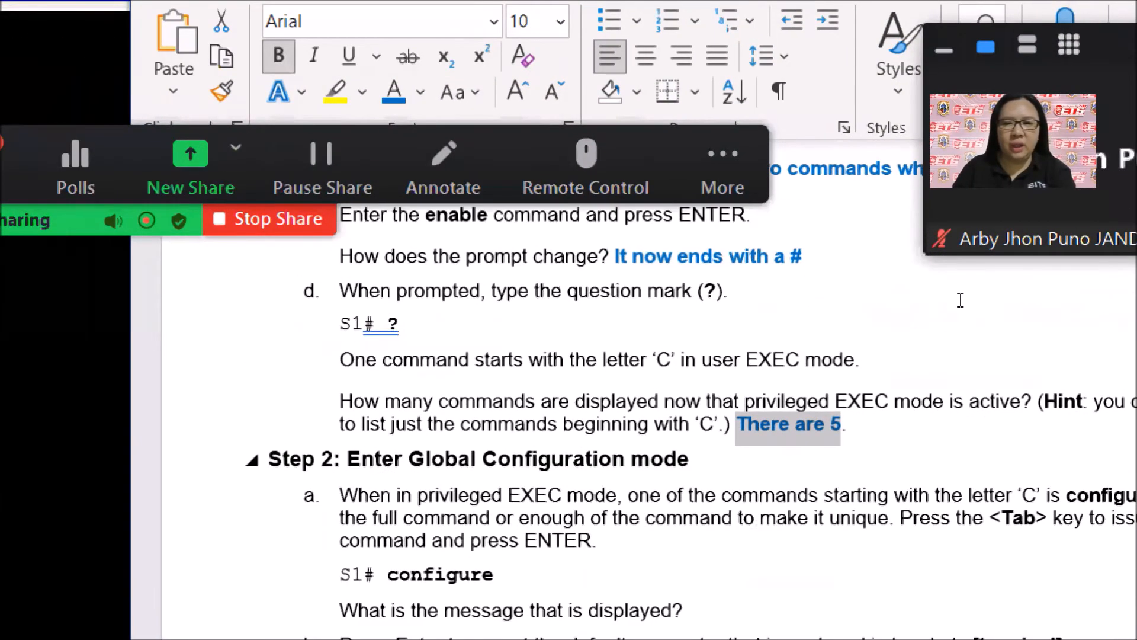
{"action": "left_click", "coordinate": [970, 279]}
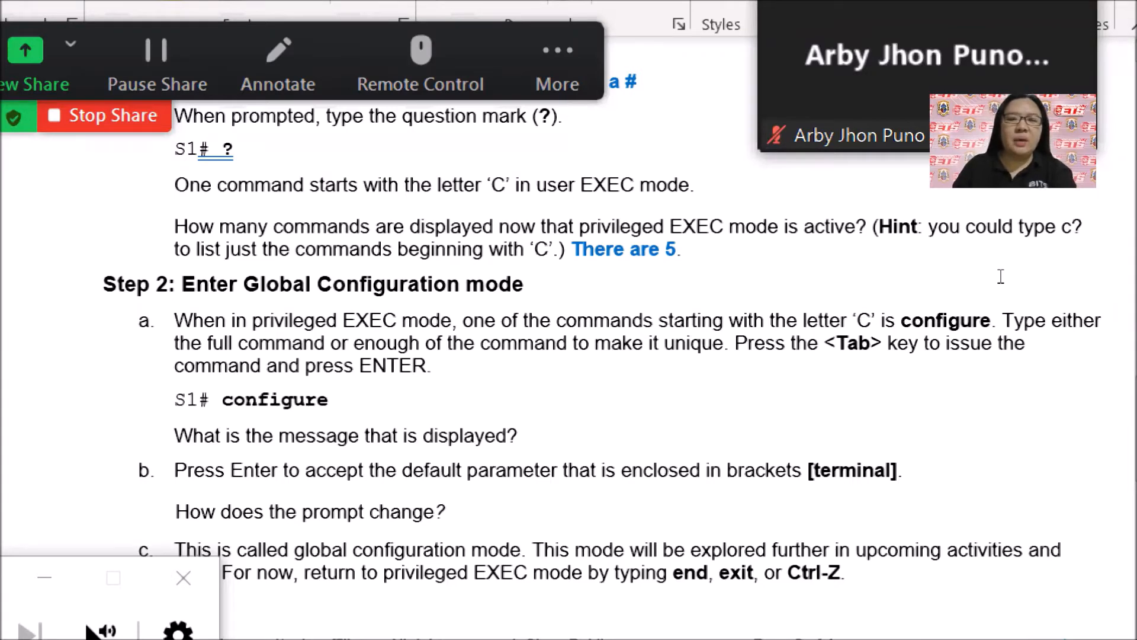
{"action": "scroll", "coordinate": [1001, 277], "scroll_direction": "down", "scroll_amount": 2}
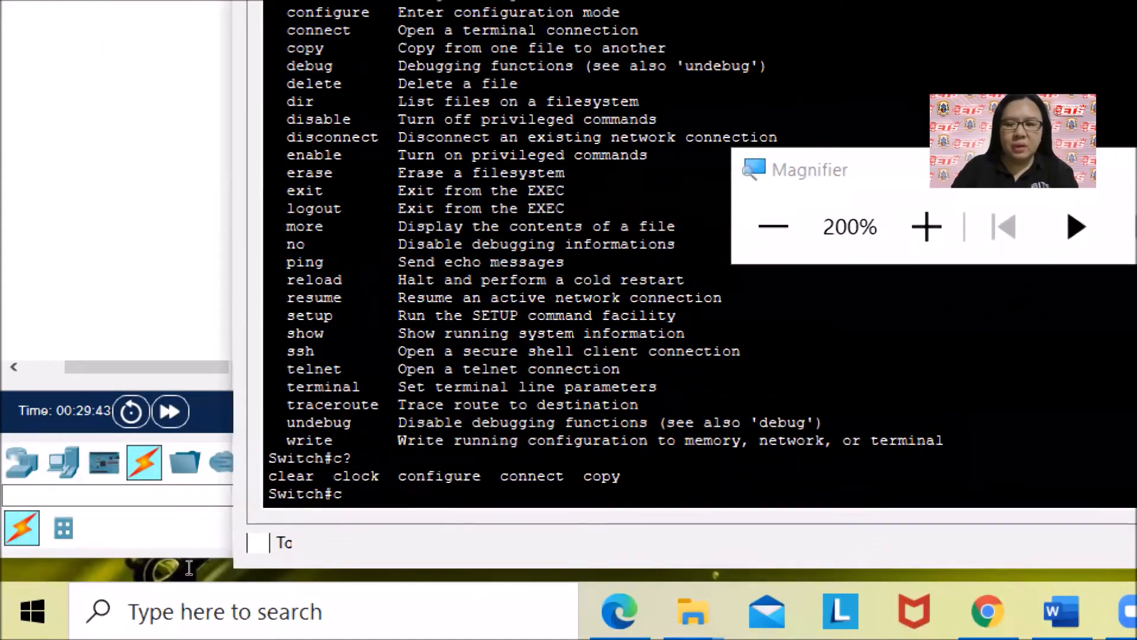
- Submit the leftover "c" to get a fresh prompt in the switch CLI, and run the "configure" command
{"action": "key", "text": "Return"}
{"action": "key", "text": "Return"}
{"action": "key", "text": "Return"}
{"action": "key", "text": "Return"}
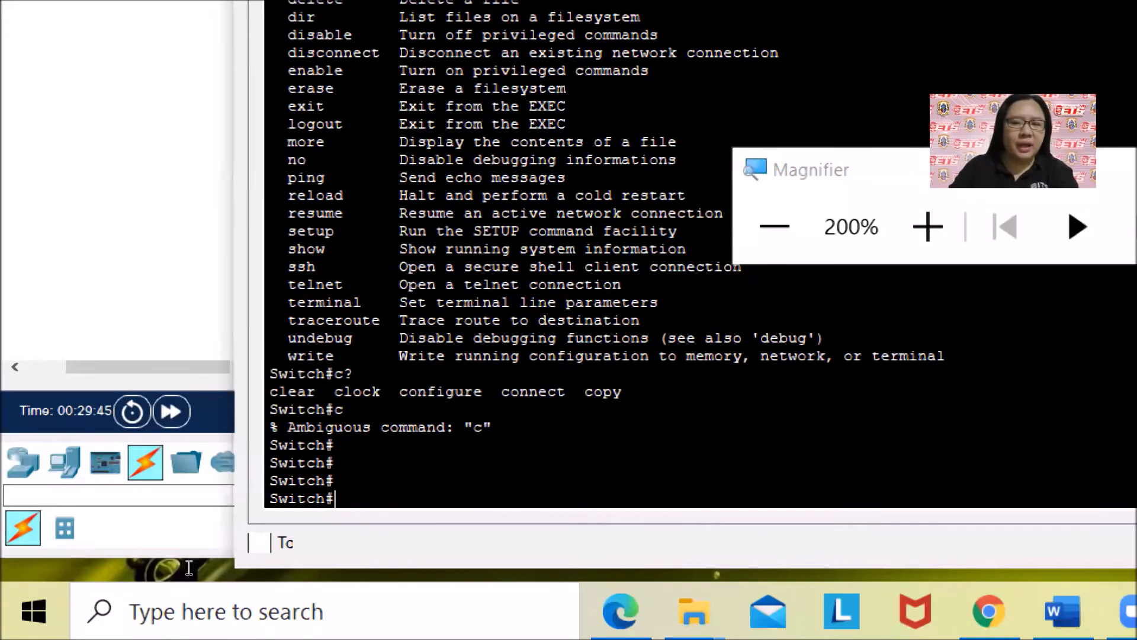
{"action": "type", "text": "config"}
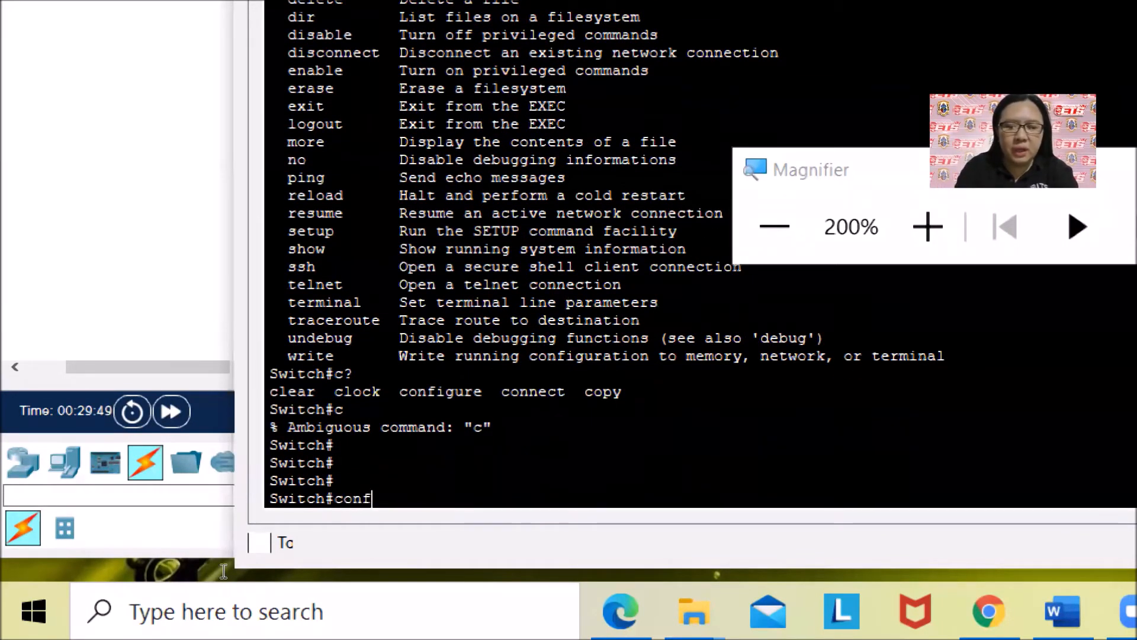
{"action": "key", "text": "BackSpace"}
{"action": "key", "text": "BackSpace"}
{"action": "key", "text": "BackSpace"}
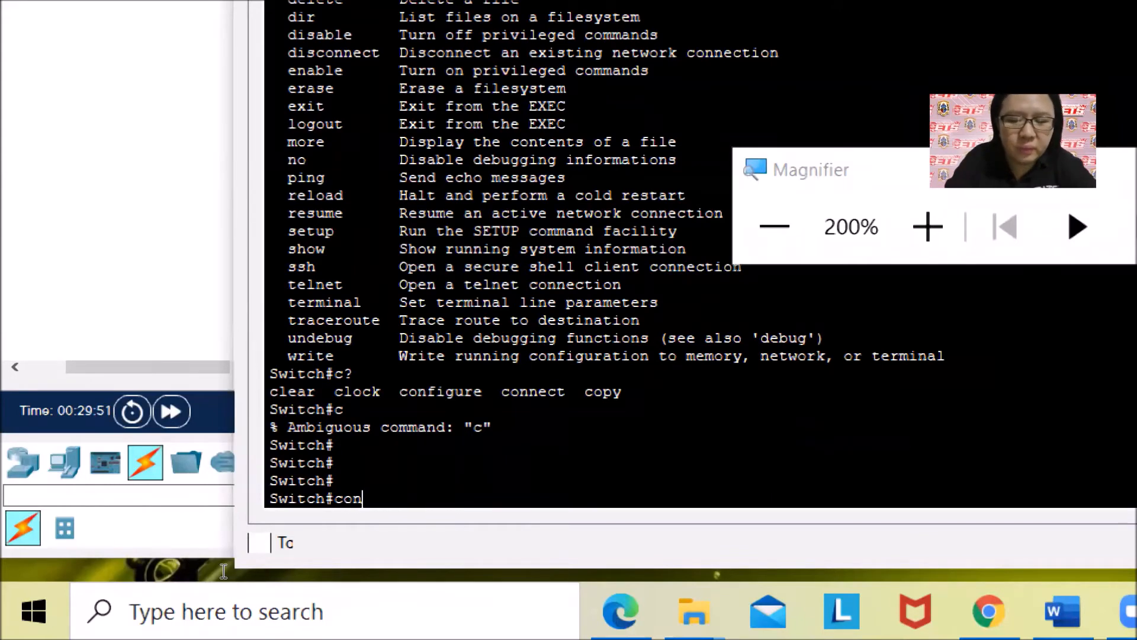
{"action": "type", "text": "figure"}
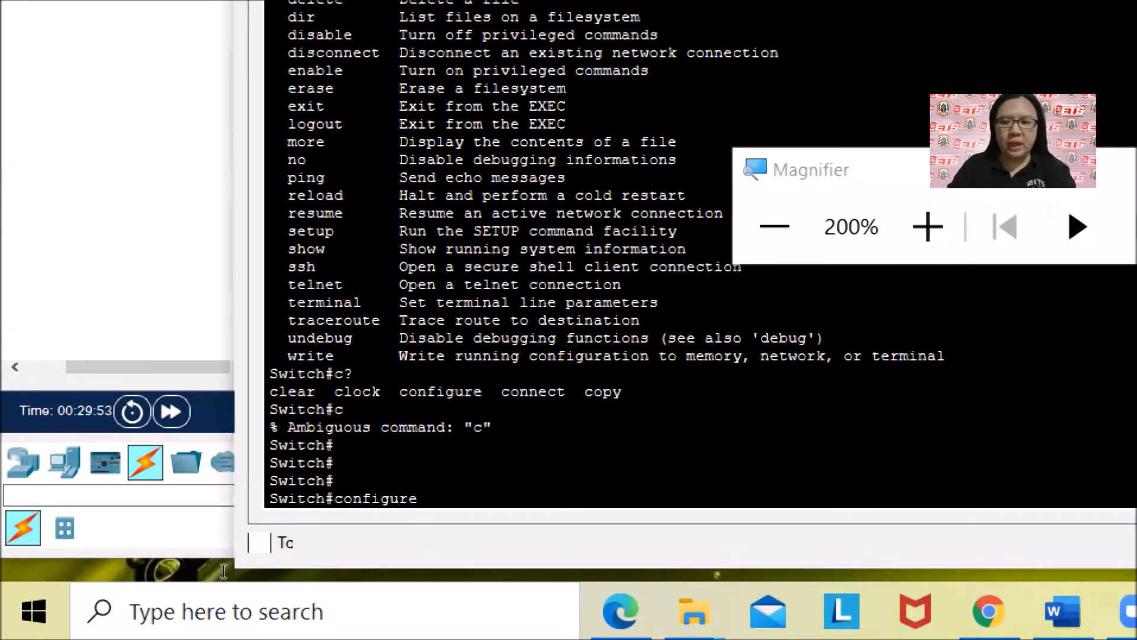
{"action": "key", "text": "Return"}
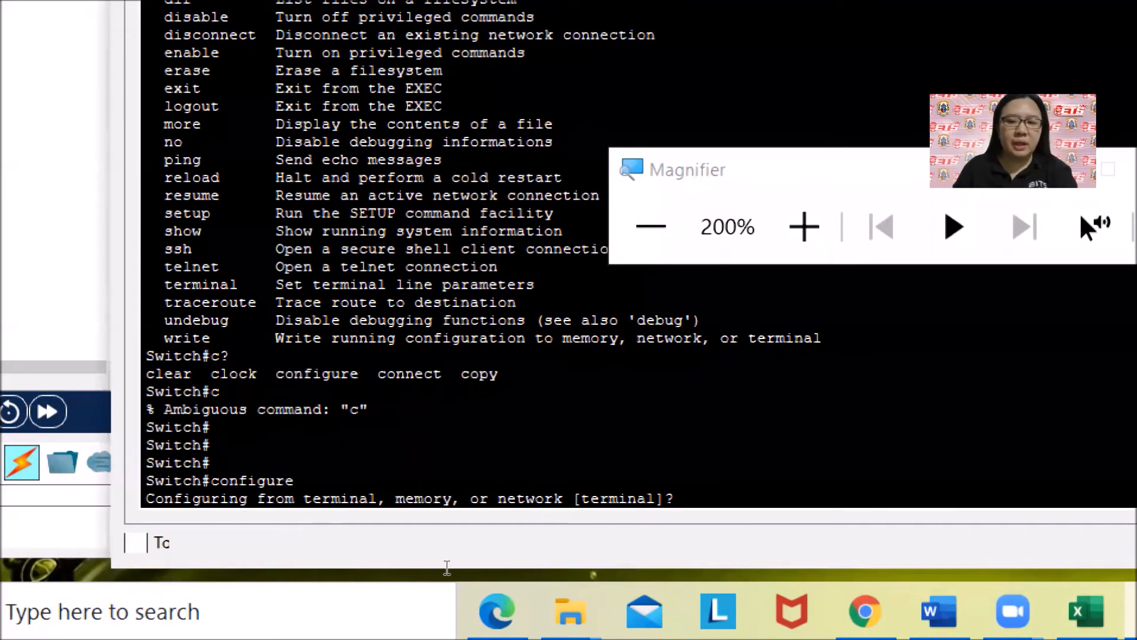
- Copy the message "Configuring from terminal, memory, or network [terminal]?" from the CLI into the Word lab sheet as the displayed-message answer
{"action": "left_click_drag", "start_coordinate": [397, 568], "coordinate": [138, 566]}
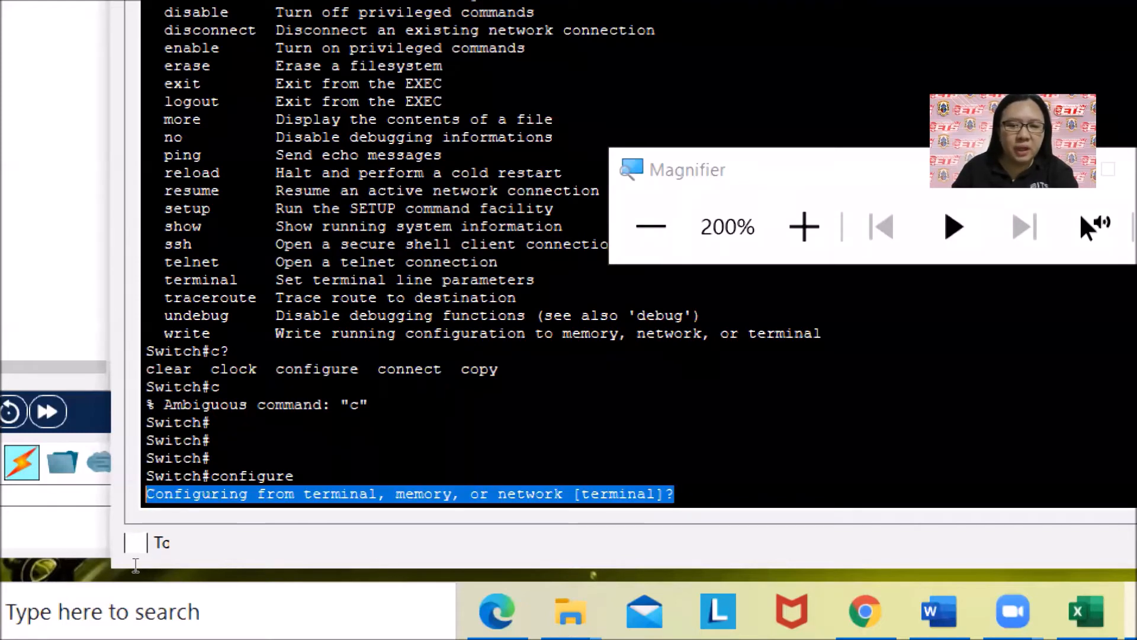
{"action": "right_click", "coordinate": [150, 569]}
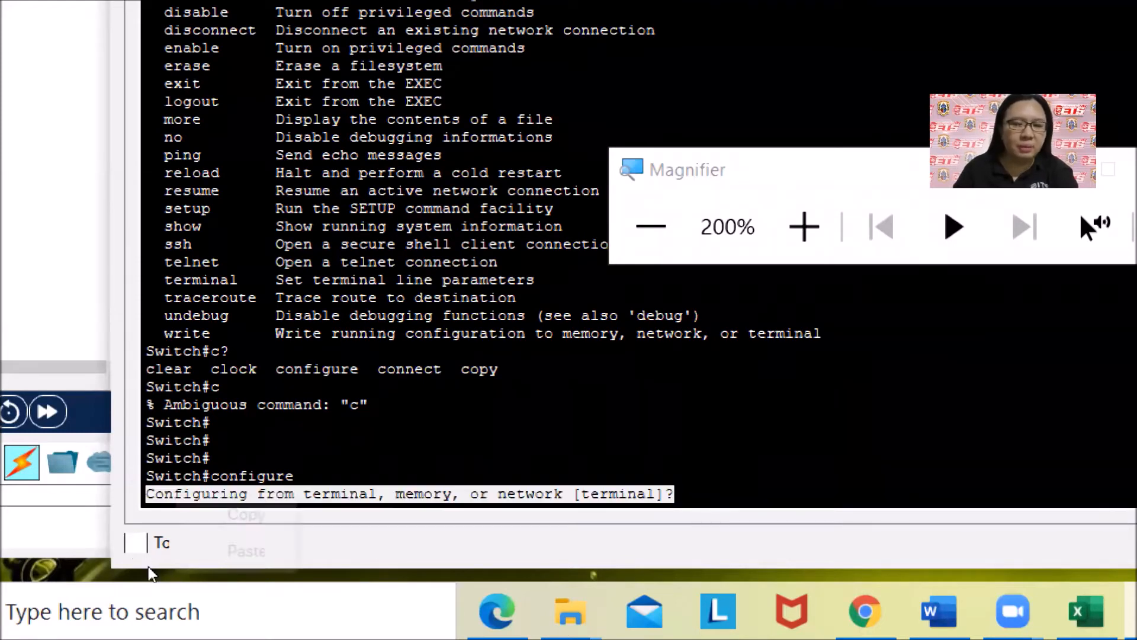
{"action": "left_click", "coordinate": [180, 575]}
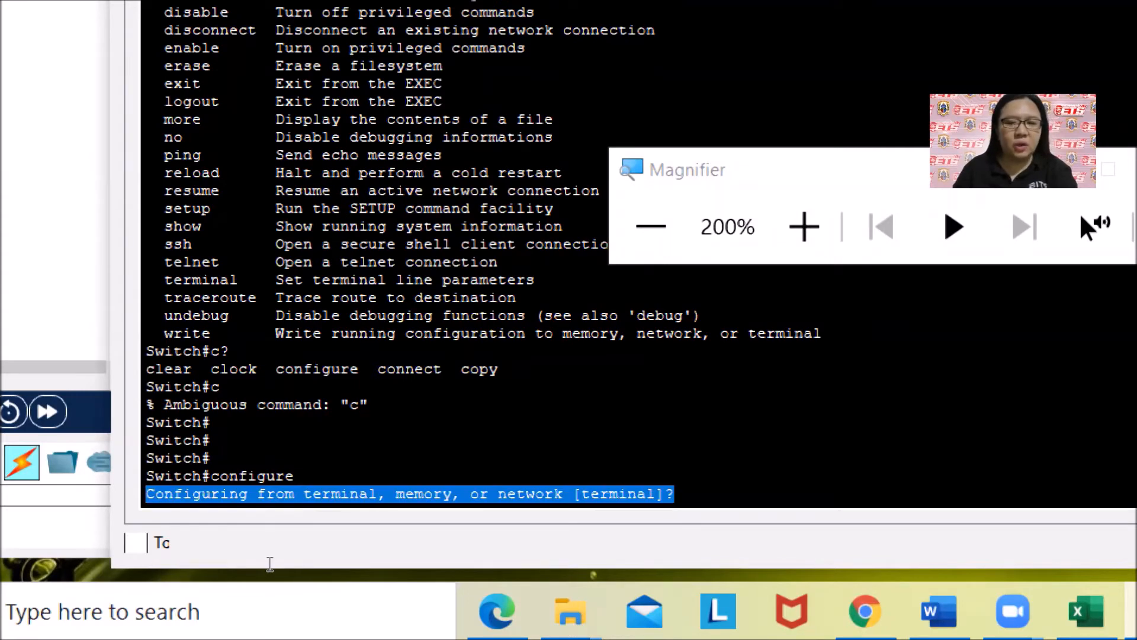
{"action": "left_click", "coordinate": [233, 570]}
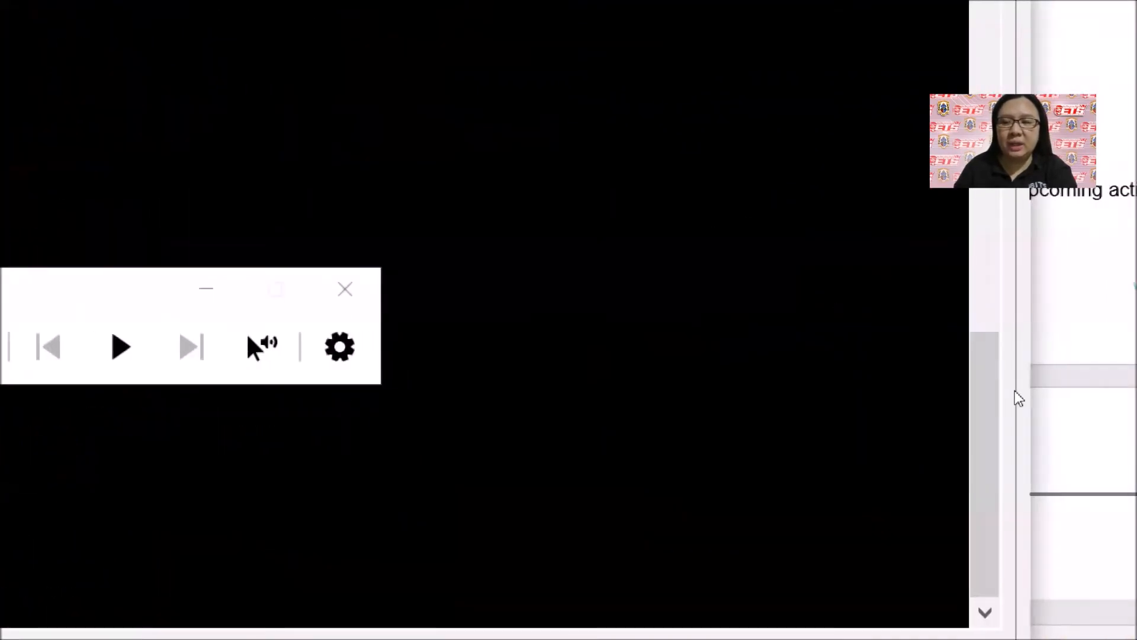
{"action": "left_click", "coordinate": [1012, 391]}
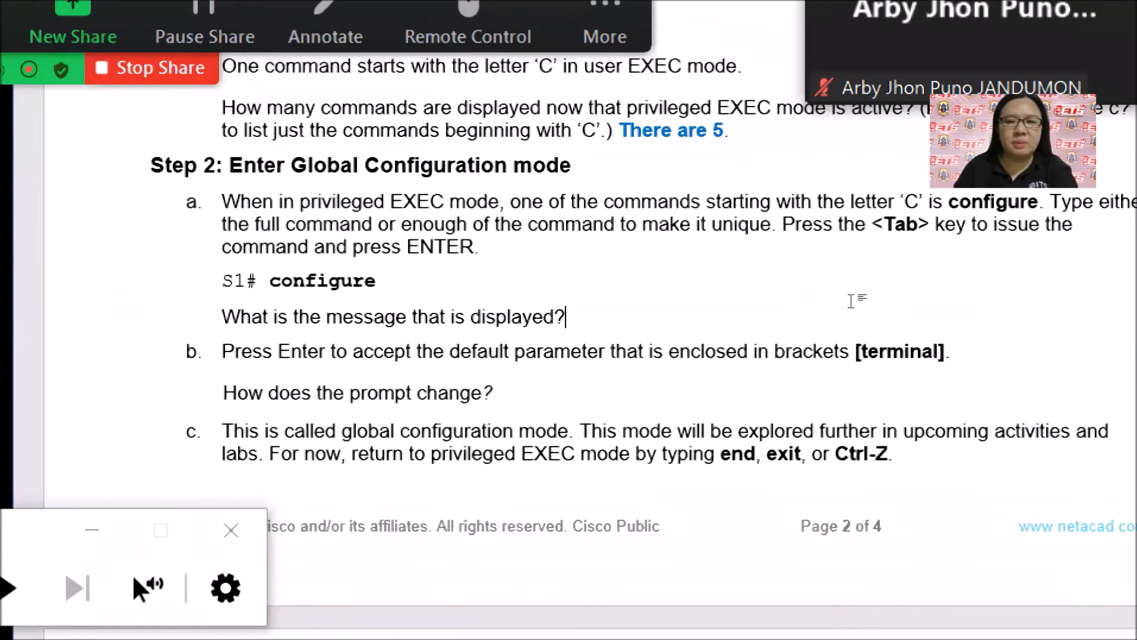
{"action": "key", "text": "ctrl+v"}
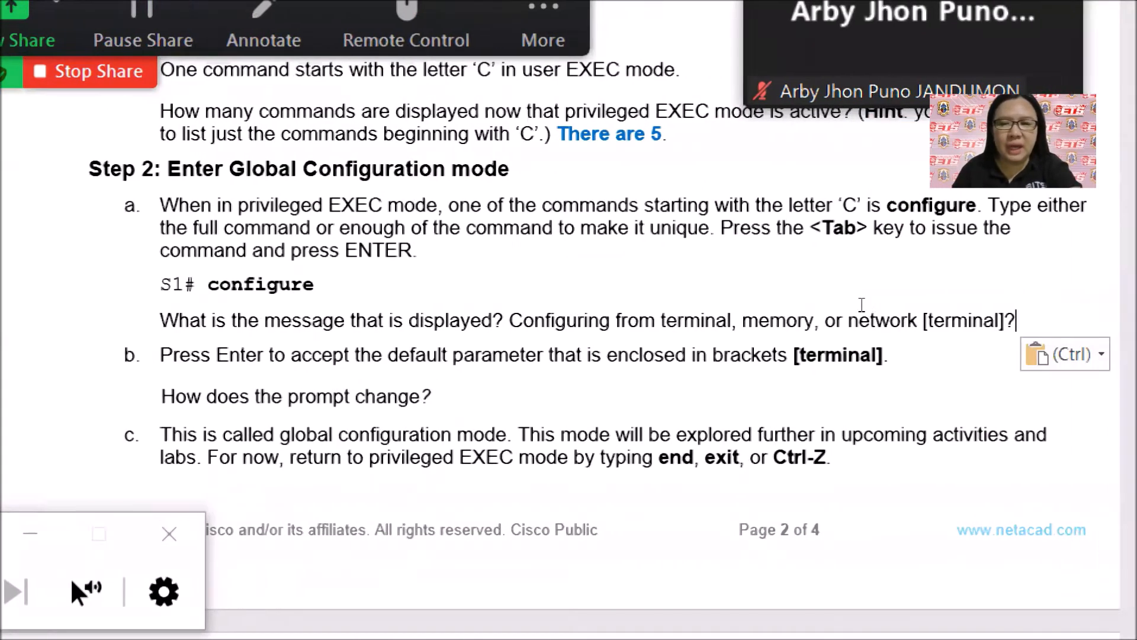
- Introduce the pasted message with "The message is" and enclose the message in quotation marks
{"action": "left_click_drag", "start_coordinate": [822, 295], "coordinate": [963, 286]}
{"action": "left_click", "coordinate": [820, 296]}
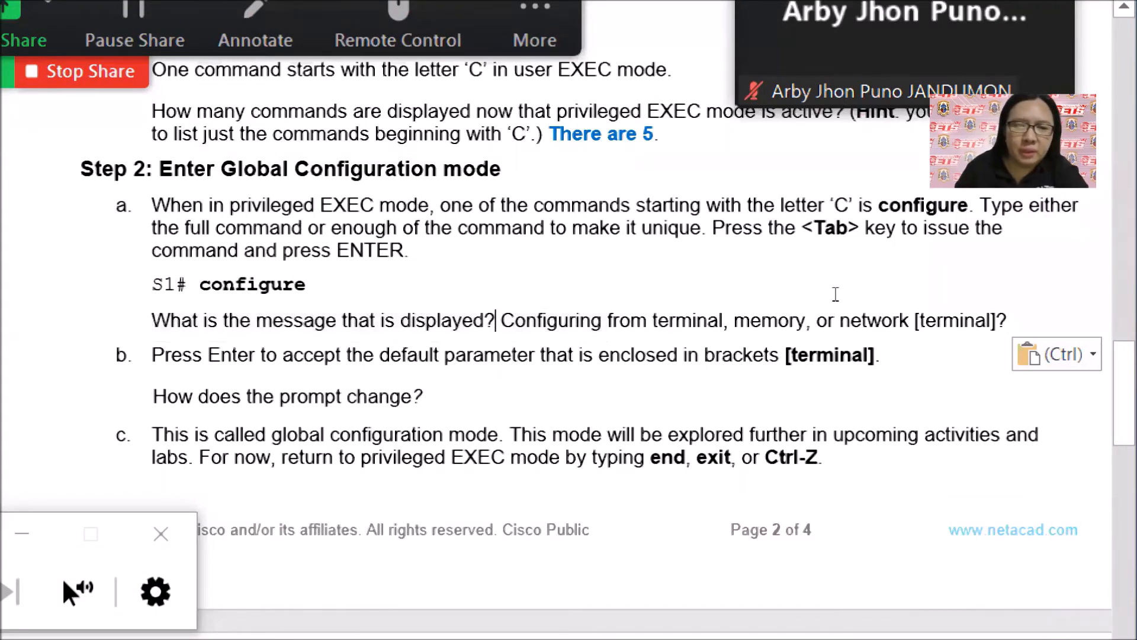
{"action": "type", "text": "The message is"}
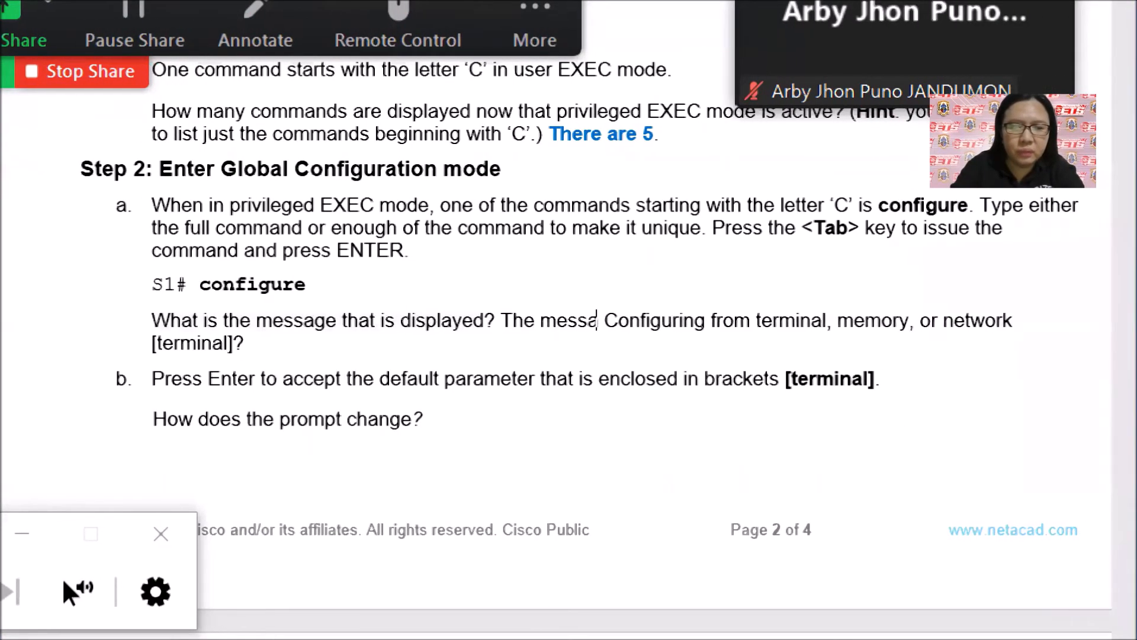
{"action": "type", "text": " \""}
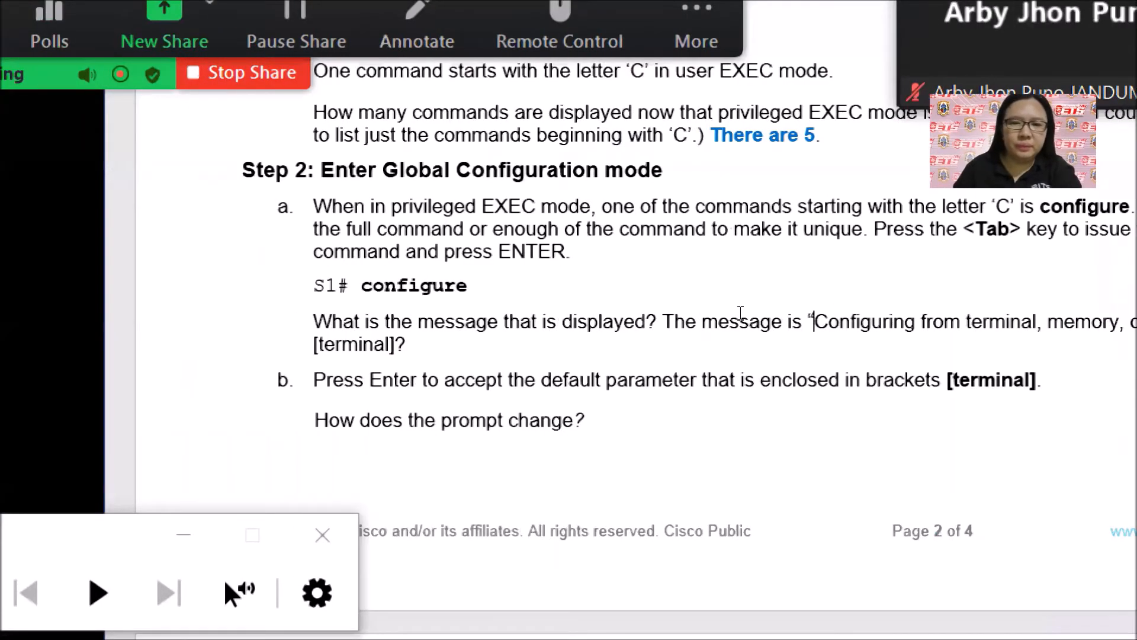
{"action": "type", "text": "\""}
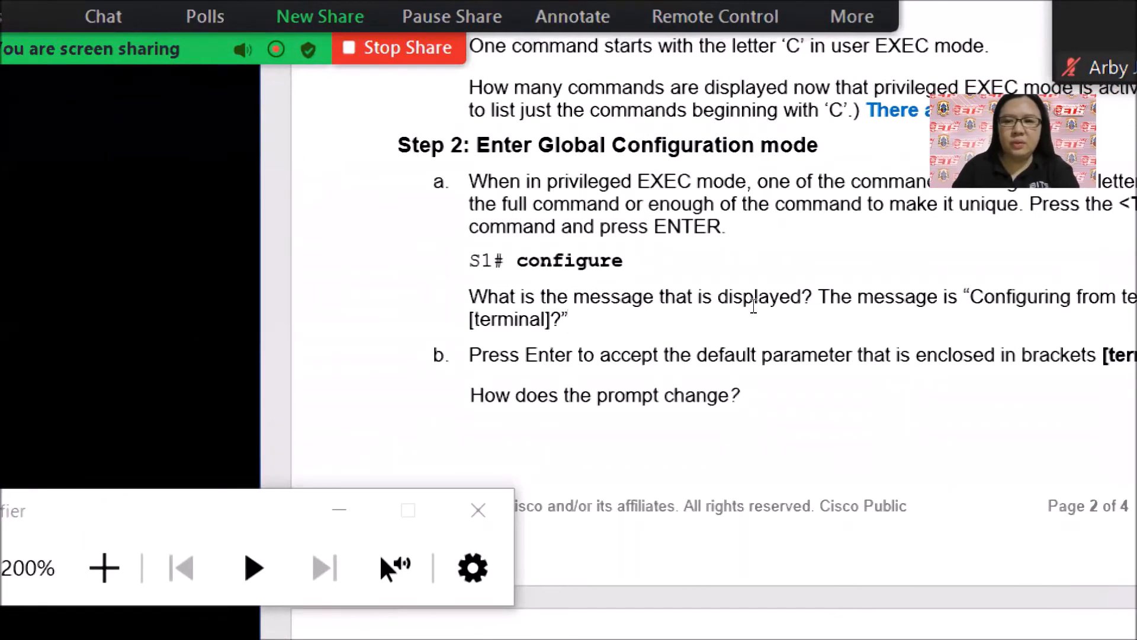
- Make the whole "The message is…" answer bold and blue, and move on to the prompt change question
{"action": "left_click", "coordinate": [821, 297], "text": "shift"}
{"action": "key", "text": "ctrl+b"}
{"action": "left_click", "coordinate": [523, 139]}
{"action": "left_click", "coordinate": [886, 294]}
{"action": "scroll", "coordinate": [890, 279], "scroll_direction": "down", "scroll_amount": 2}
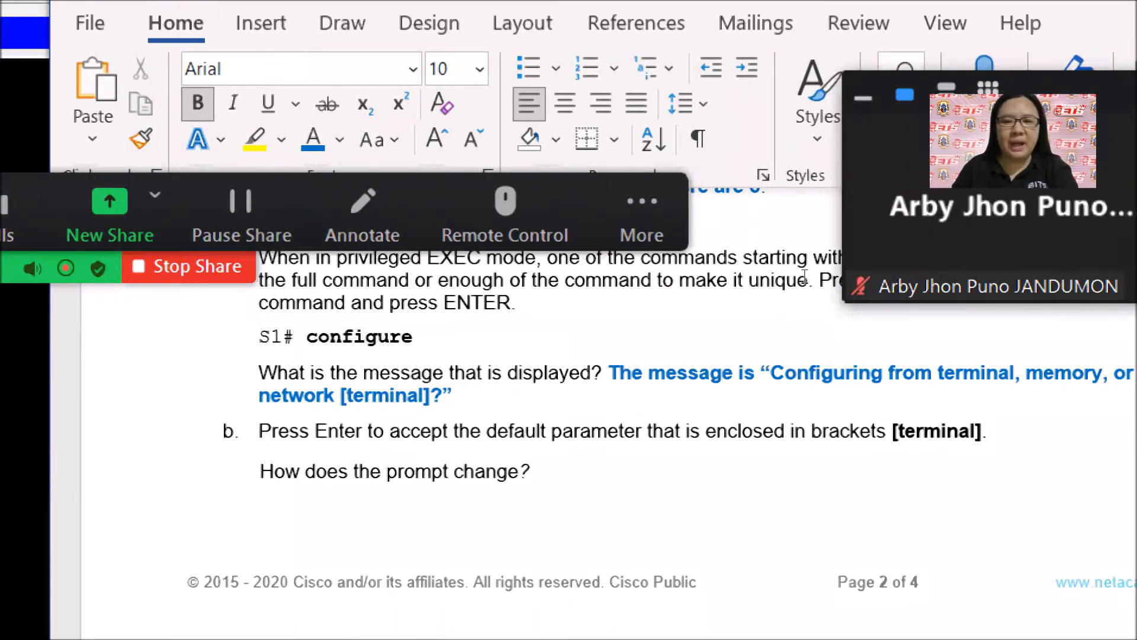
{"action": "key", "text": "Down"}
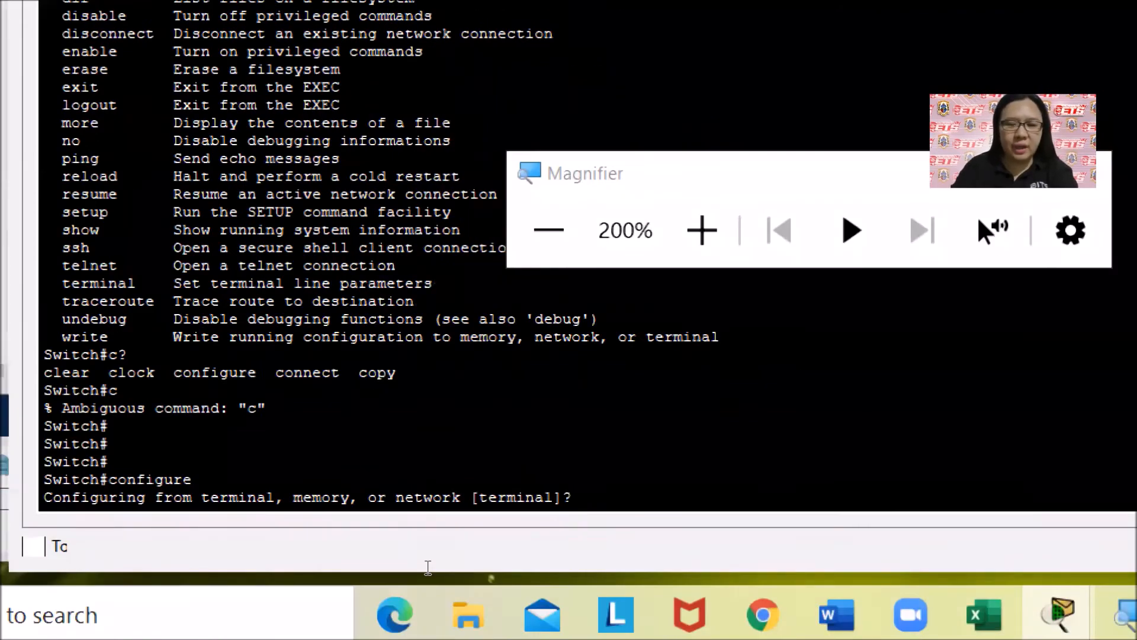
- In the Packet Tracer CLI, accept the default terminal parameter to enter global configuration mode and copy the "Switch(config)#" prompt
{"action": "key", "text": "Return"}
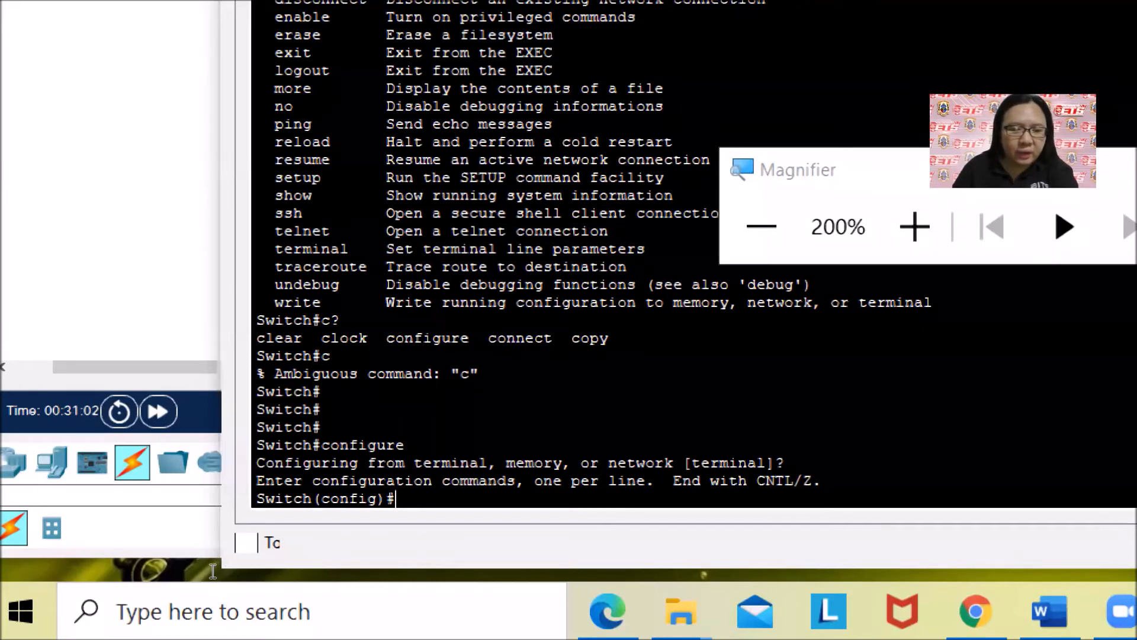
{"action": "left_click_drag", "start_coordinate": [212, 570], "coordinate": [135, 572]}
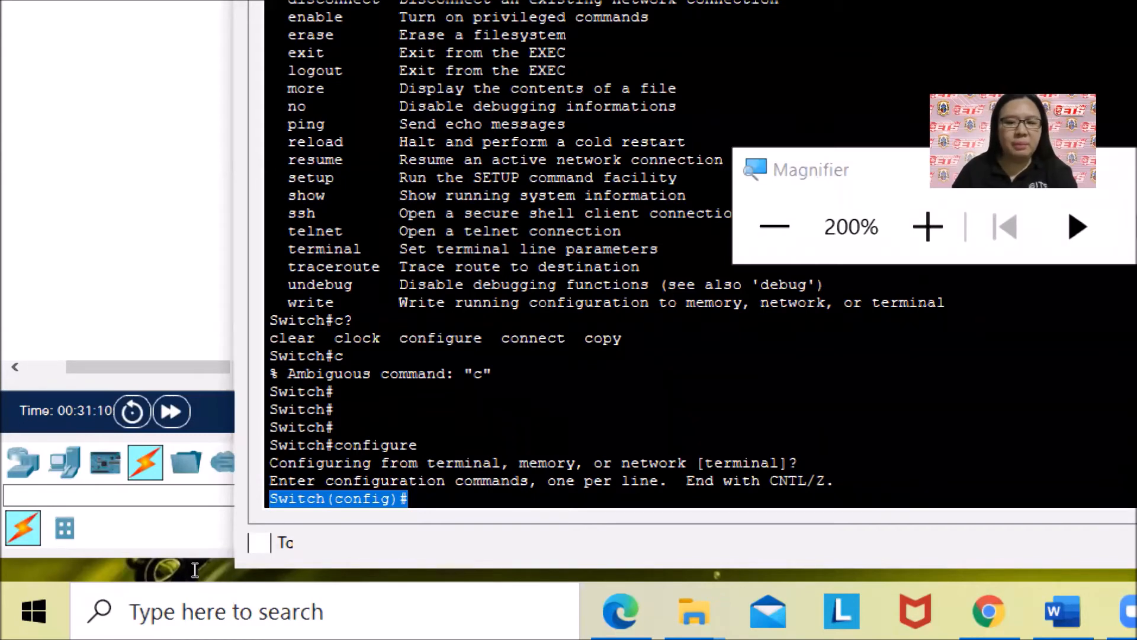
{"action": "right_click", "coordinate": [196, 571]}
{"action": "left_click", "coordinate": [212, 574]}
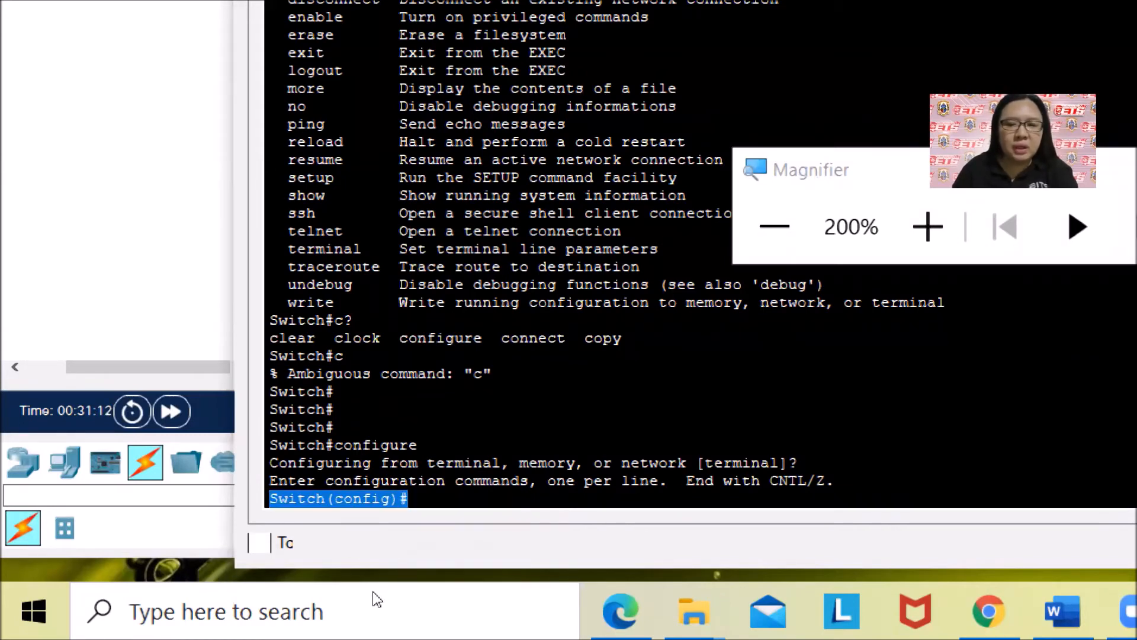
{"action": "left_click", "coordinate": [75, 459]}
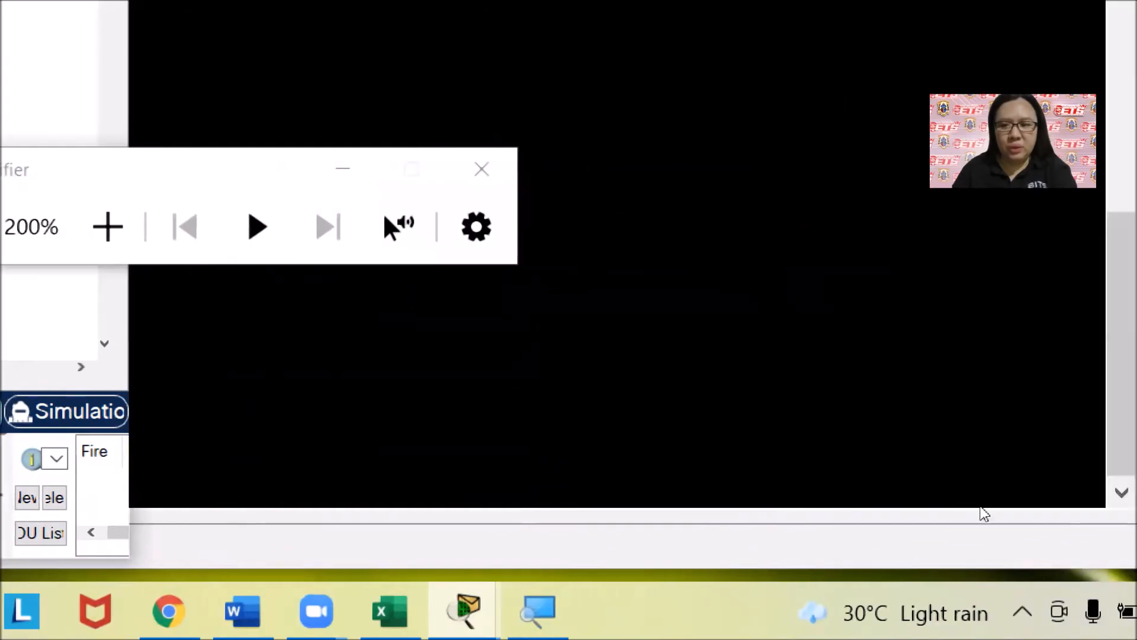
- In the Word lab sheet, answer how the prompt changes with "The prompt is now Switch(config)#", pasting the copied prompt
{"action": "left_click", "coordinate": [207, 610]}
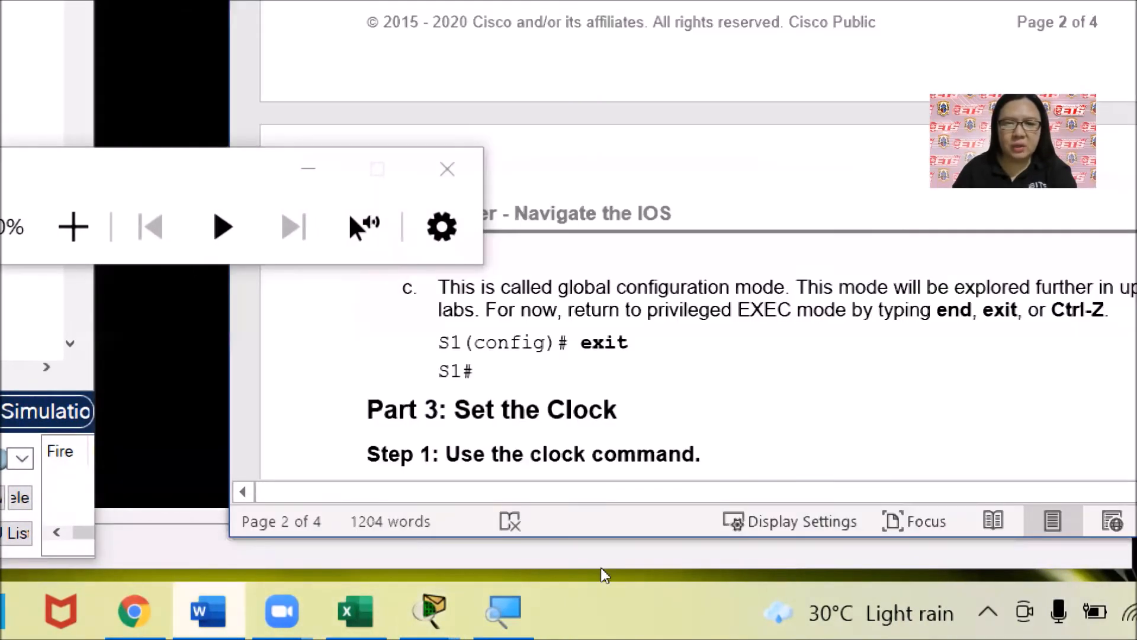
{"action": "scroll", "coordinate": [854, 501], "scroll_direction": "up", "scroll_amount": 5}
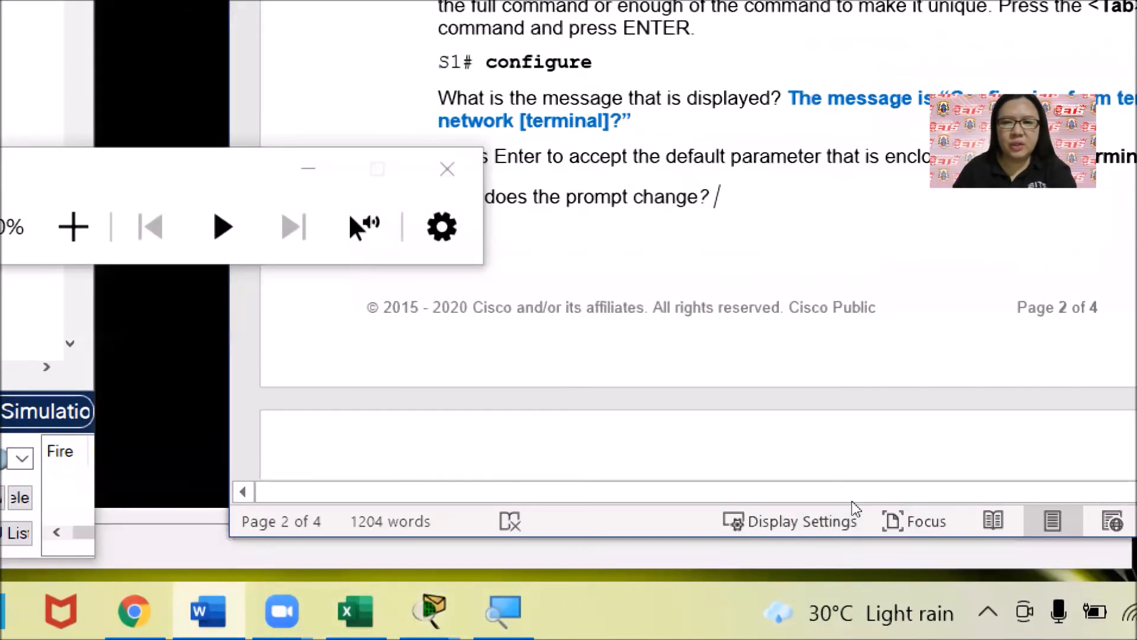
{"action": "scroll", "coordinate": [822, 457], "scroll_direction": "up", "scroll_amount": 3}
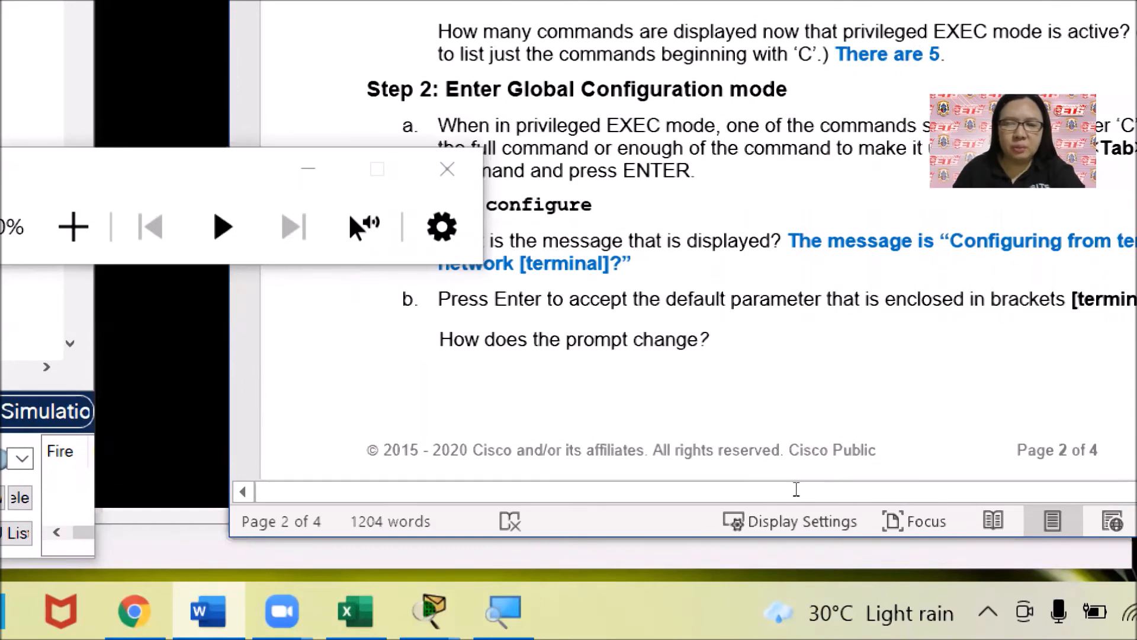
{"action": "type", "text": "The pro"}
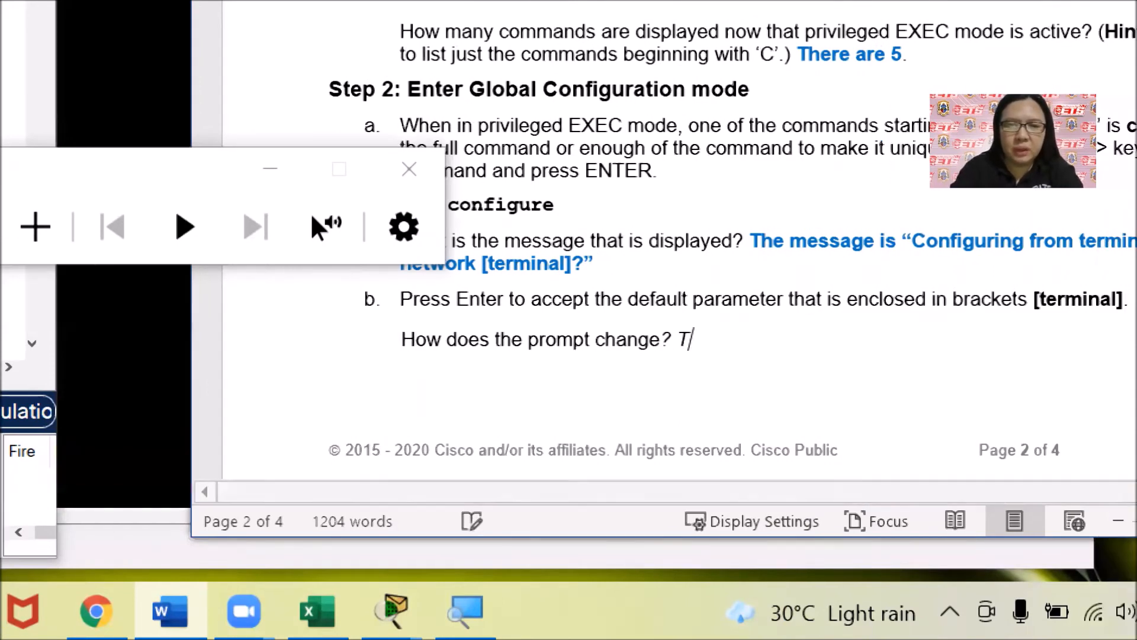
{"action": "type", "text": "mpt is now"}
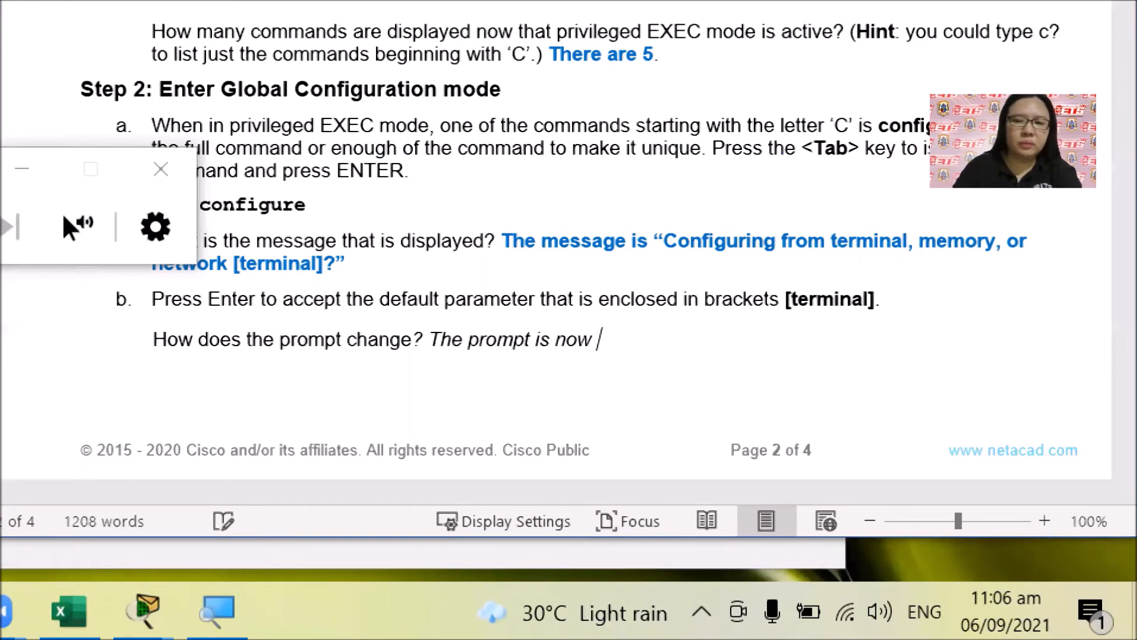
{"action": "key", "text": "ctrl+v"}
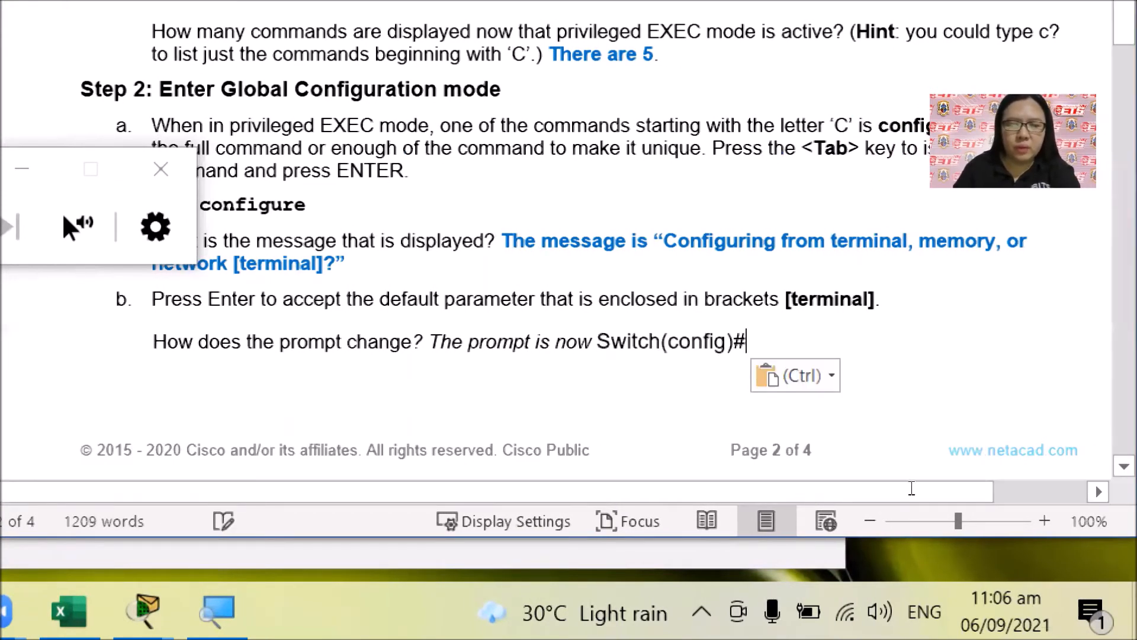
- Make the answer "The prompt is now Switch(config)#" bold
{"action": "left_click_drag", "start_coordinate": [433, 340], "coordinate": [753, 340]}
{"action": "left_click", "coordinate": [638, 342]}
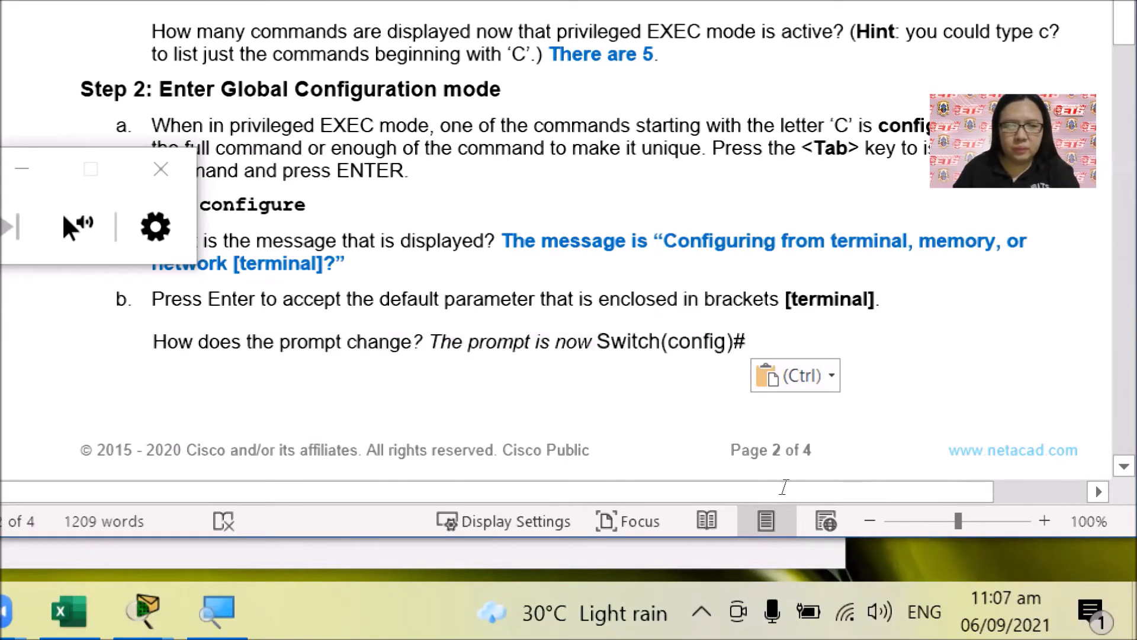
{"action": "mouse_move", "coordinate": [433, 340]}
{"action": "left_mouse_down"}
{"action": "mouse_move", "coordinate": [720, 300]}
{"action": "mouse_move", "coordinate": [748, 341]}
{"action": "mouse_move", "coordinate": [443, 344]}
{"action": "left_mouse_up"}
{"action": "left_click", "coordinate": [629, 342]}
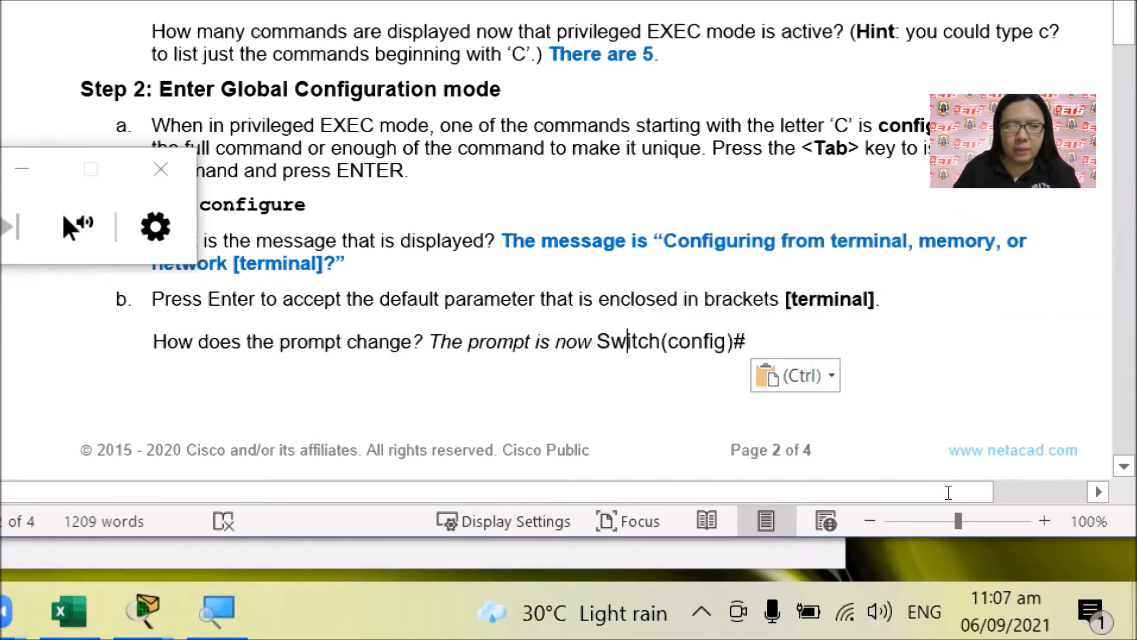
{"action": "key", "text": "ctrl+b"}
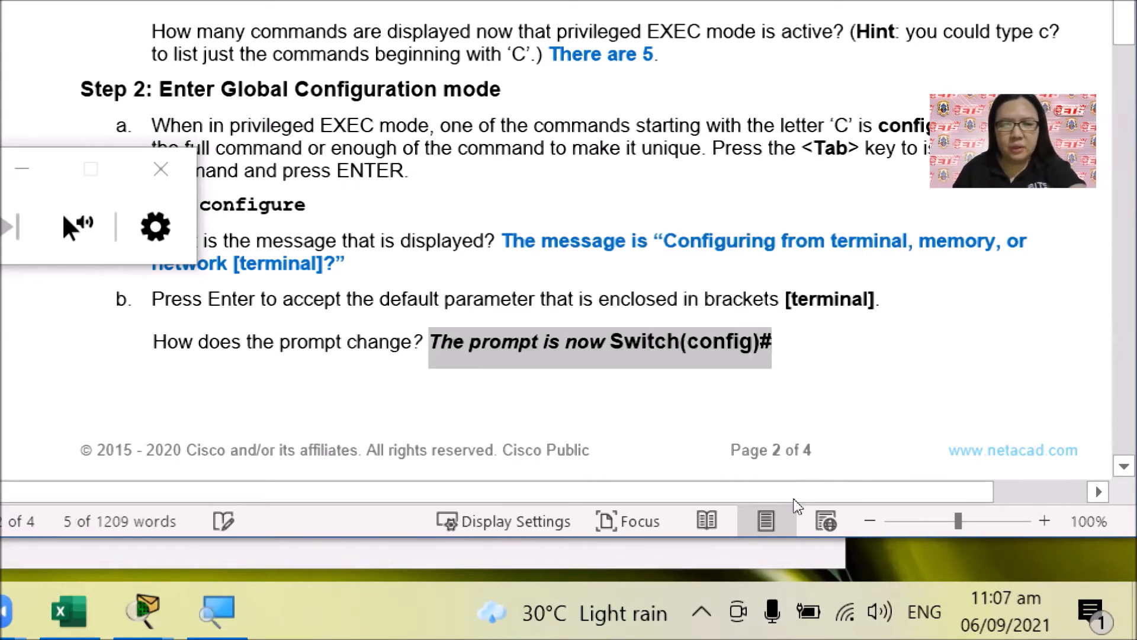
{"action": "left_click", "coordinate": [535, 343]}
- Read on to the next lab instruction, and return to privileged EXEC mode with "end" in the Packet Tracer switch CLI
{"action": "scroll", "coordinate": [612, 385], "scroll_direction": "down", "scroll_amount": 5}
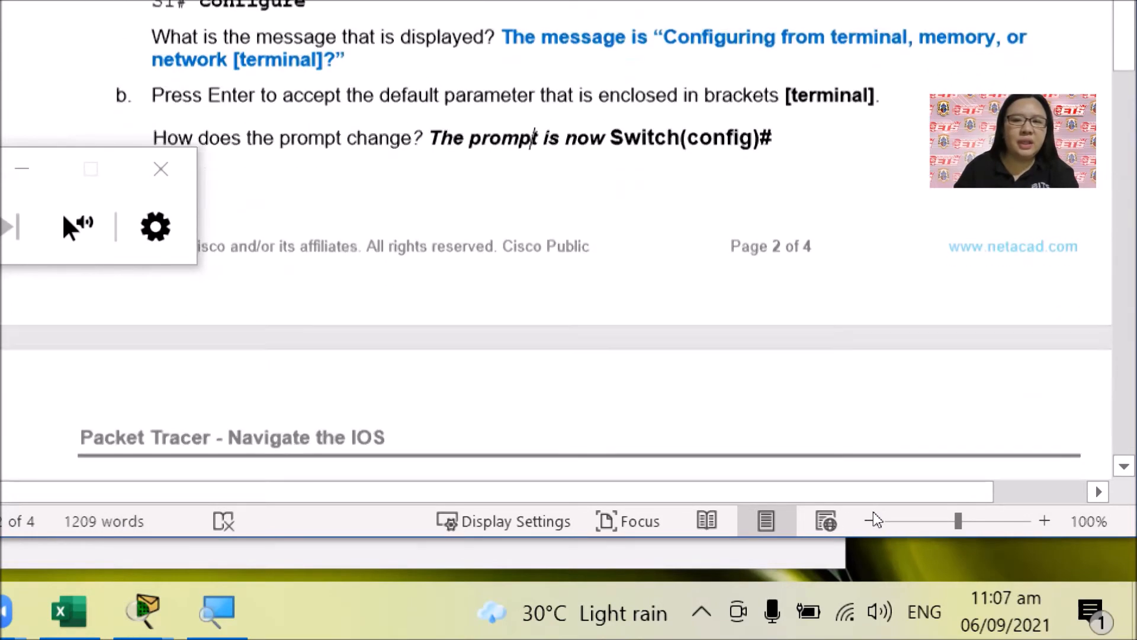
{"action": "scroll", "coordinate": [875, 512], "scroll_direction": "down", "scroll_amount": 3}
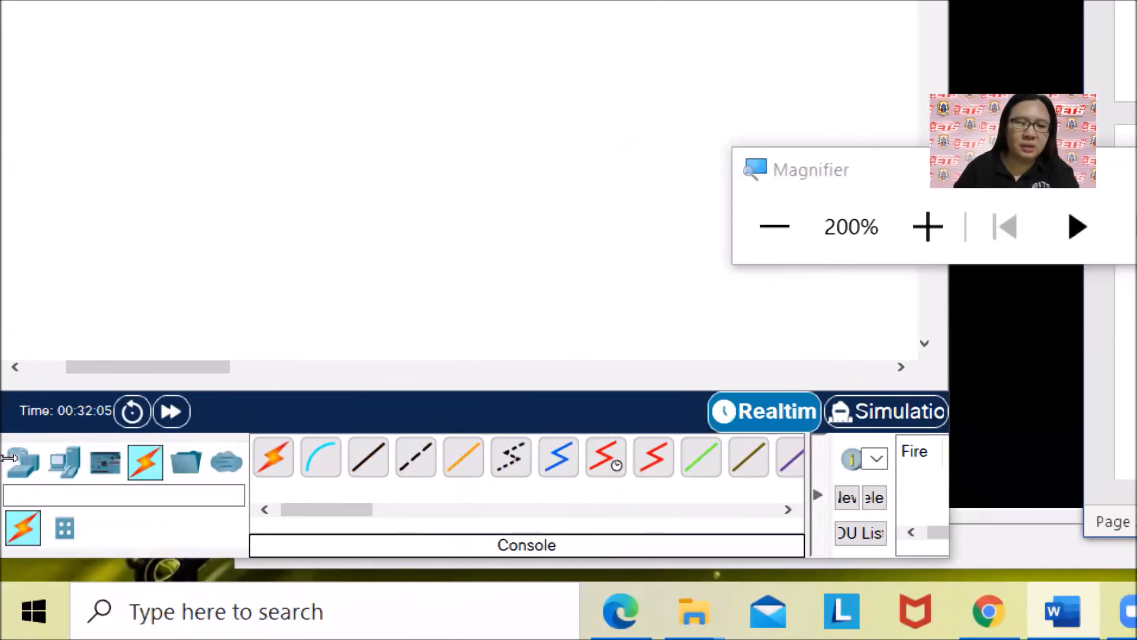
{"action": "left_click", "coordinate": [486, 498]}
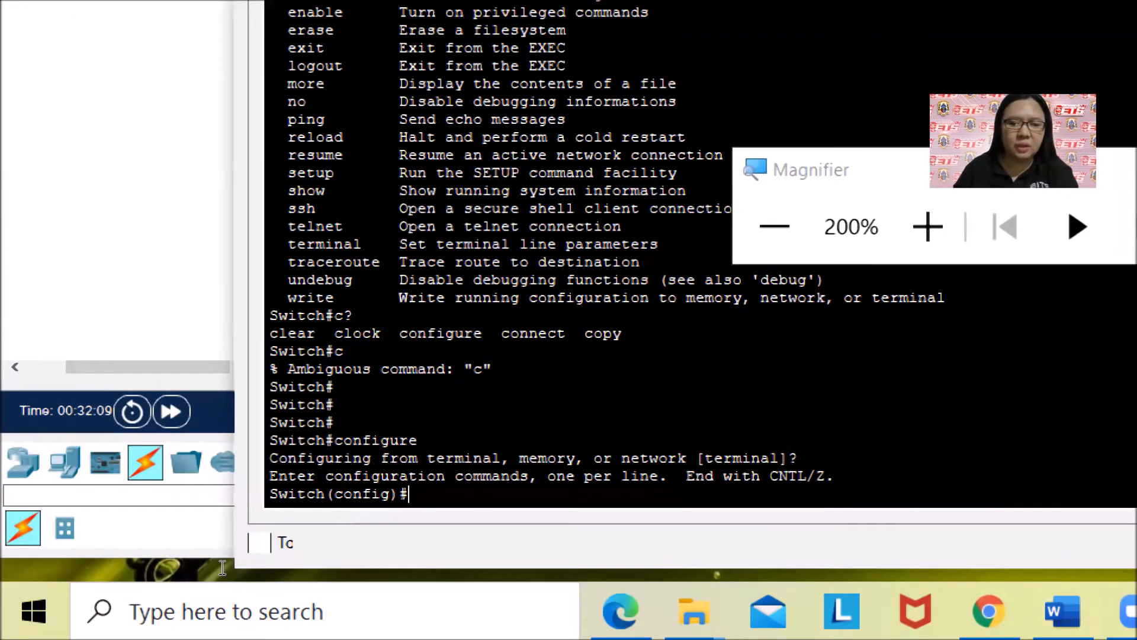
{"action": "type", "text": "end"}
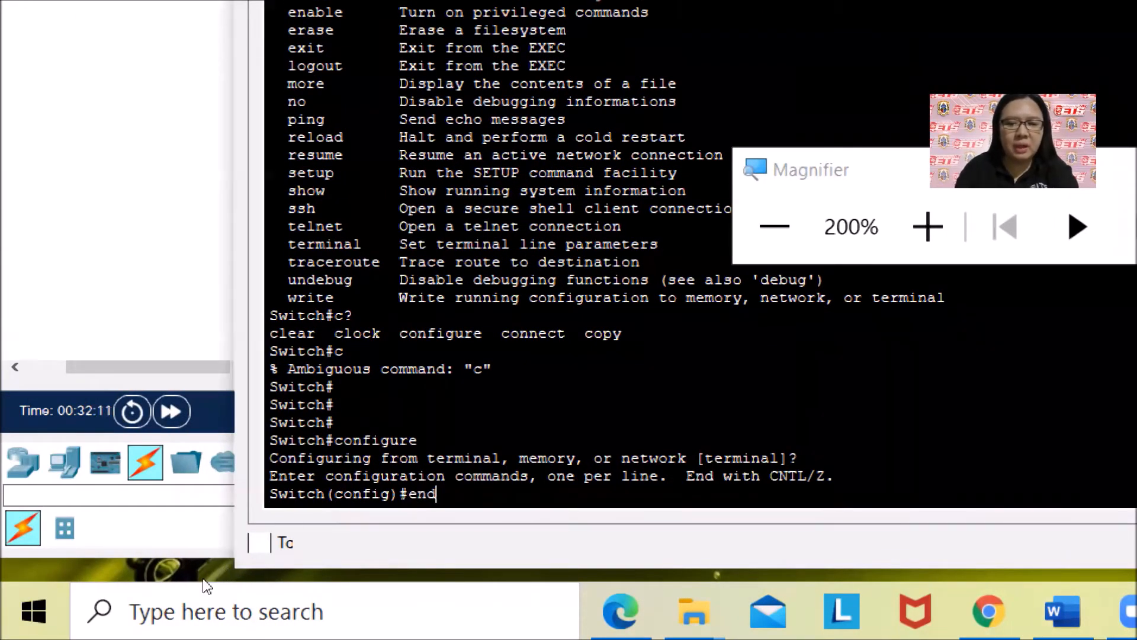
{"action": "key", "text": "Return"}
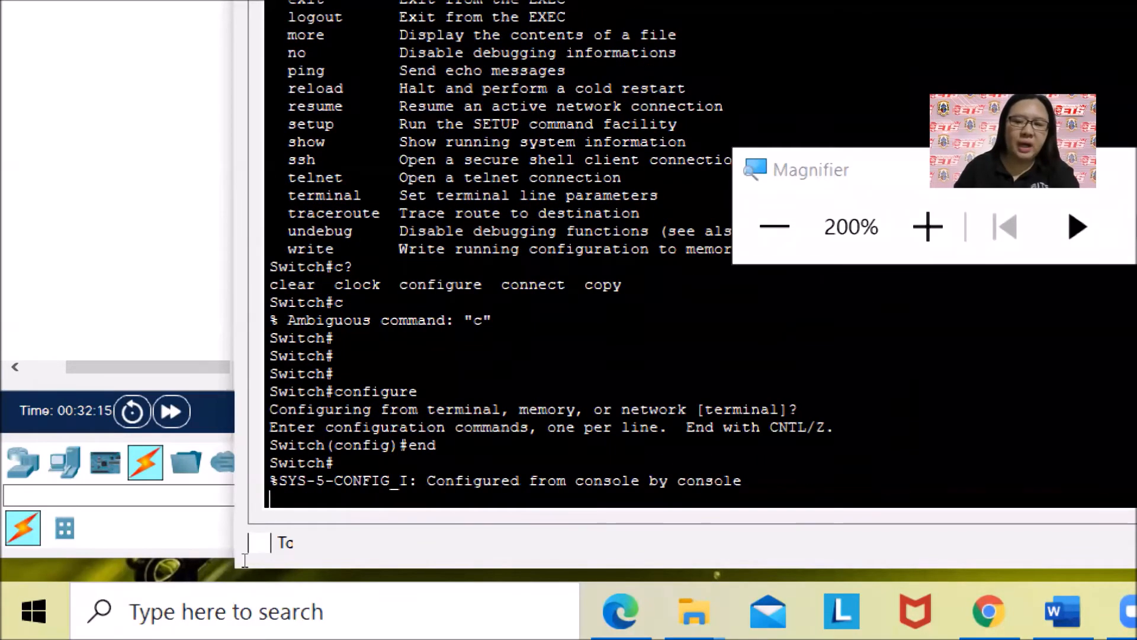
- In the Packet Tracer switch CLI, enter global configuration mode again with the full command "configure terminal"
{"action": "left_click_drag", "start_coordinate": [335, 464], "coordinate": [270, 464]}
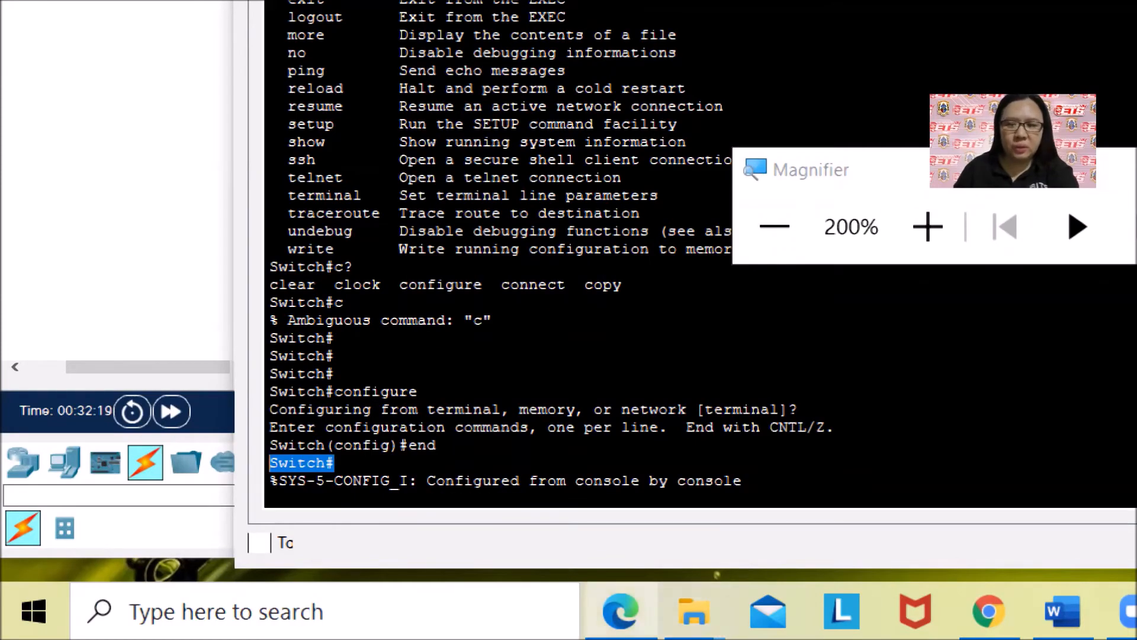
{"action": "left_click", "coordinate": [1018, 611]}
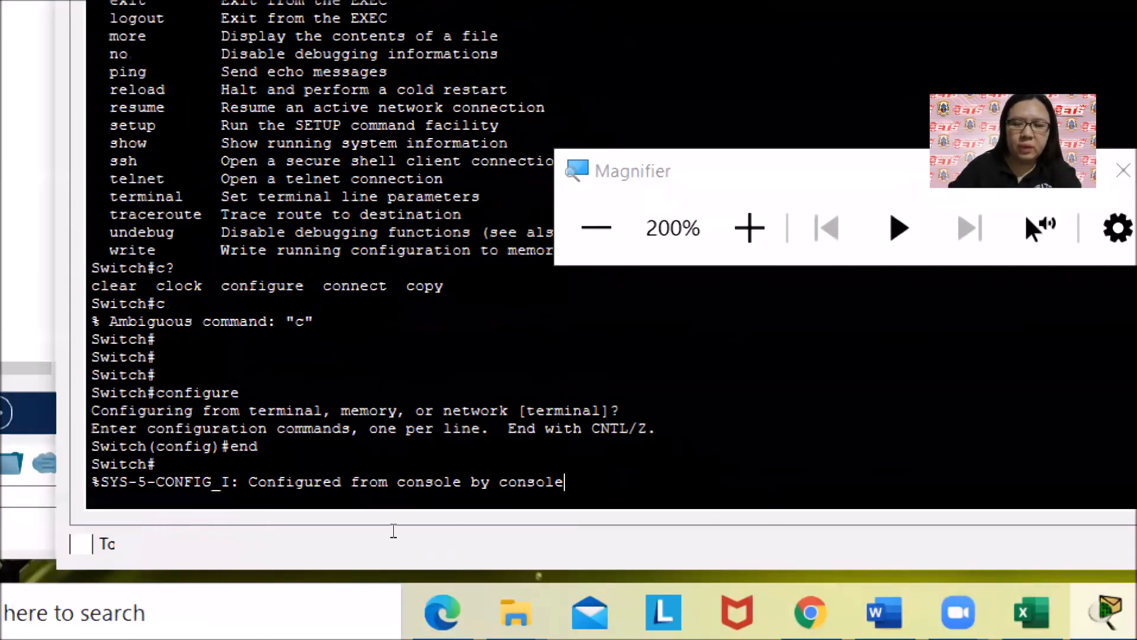
{"action": "key", "text": "Return"}
{"action": "type", "text": "configut"}
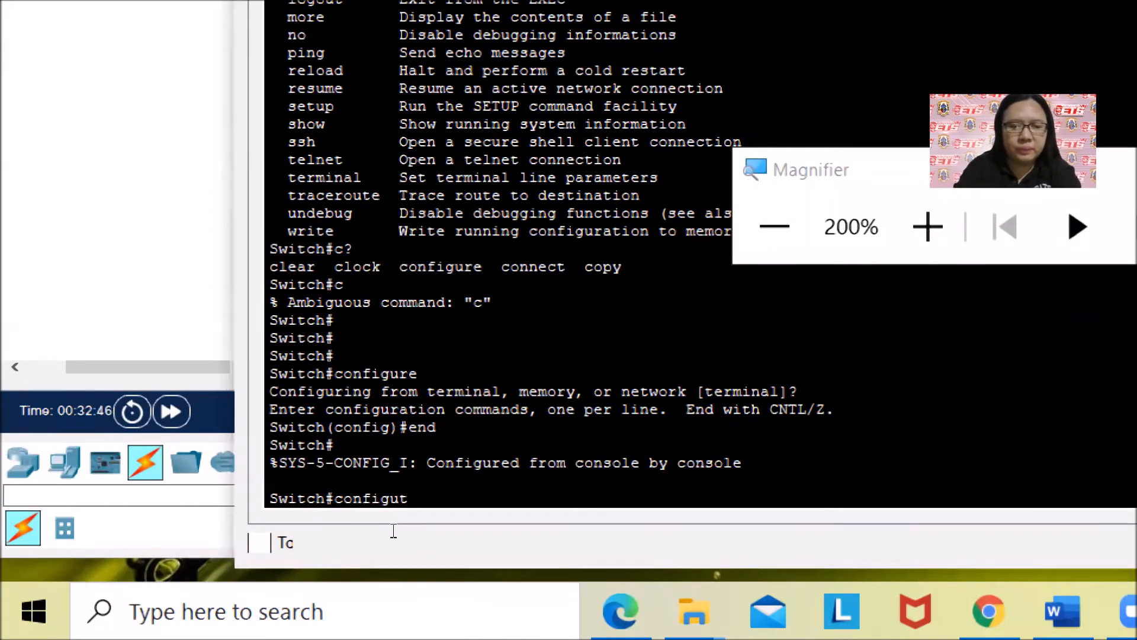
{"action": "key", "text": "BackSpace"}
{"action": "type", "text": "r"}
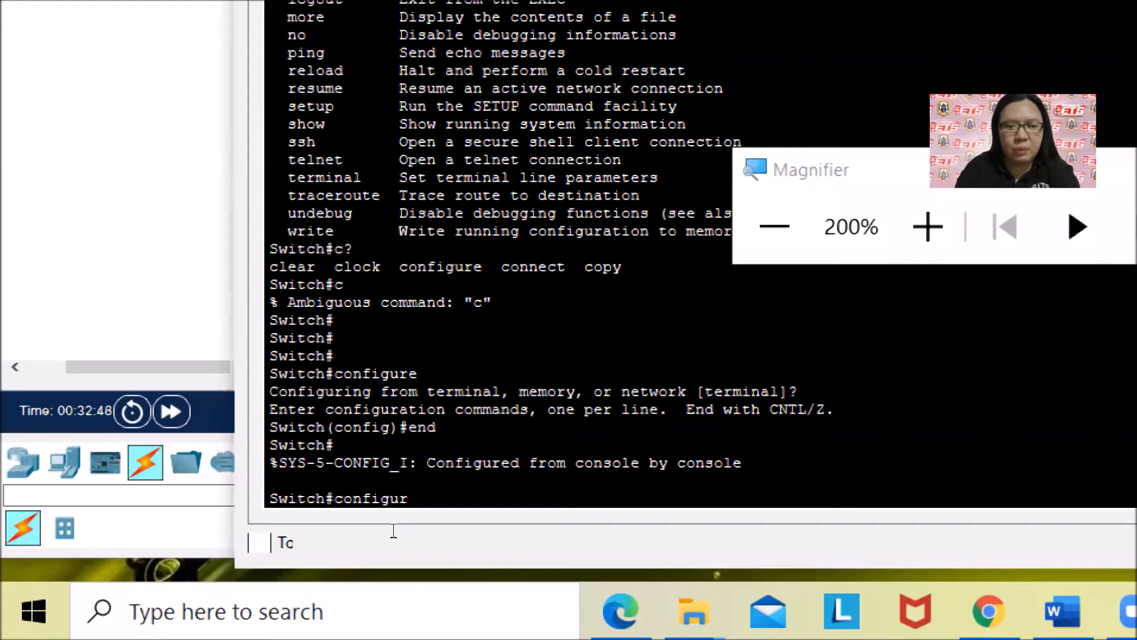
{"action": "type", "text": "e terminal"}
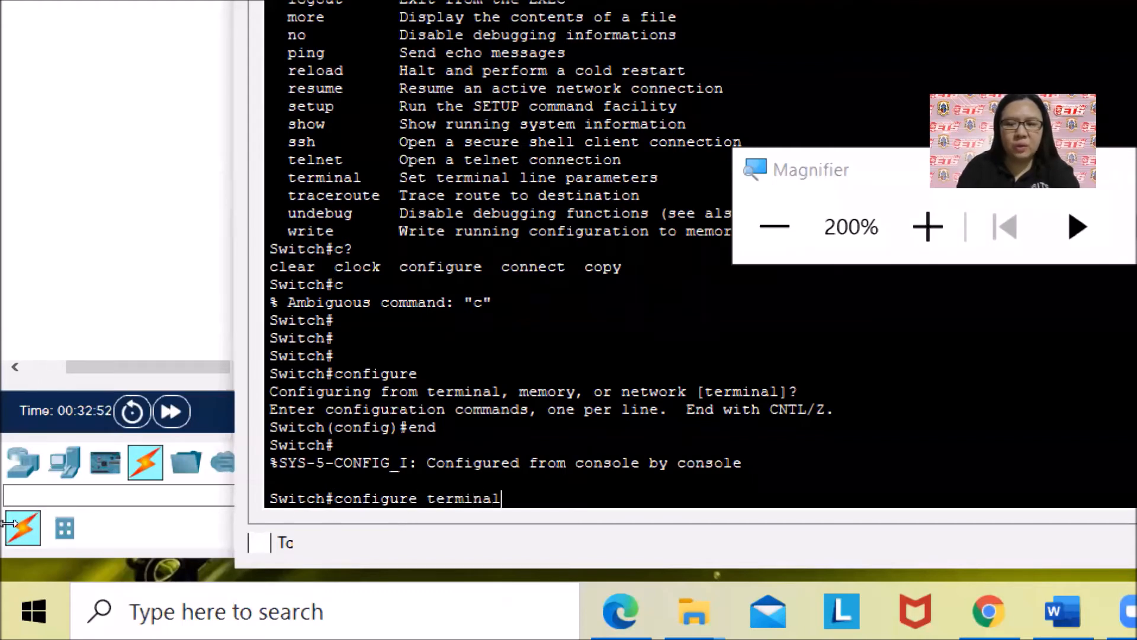
{"action": "key", "text": "Return"}
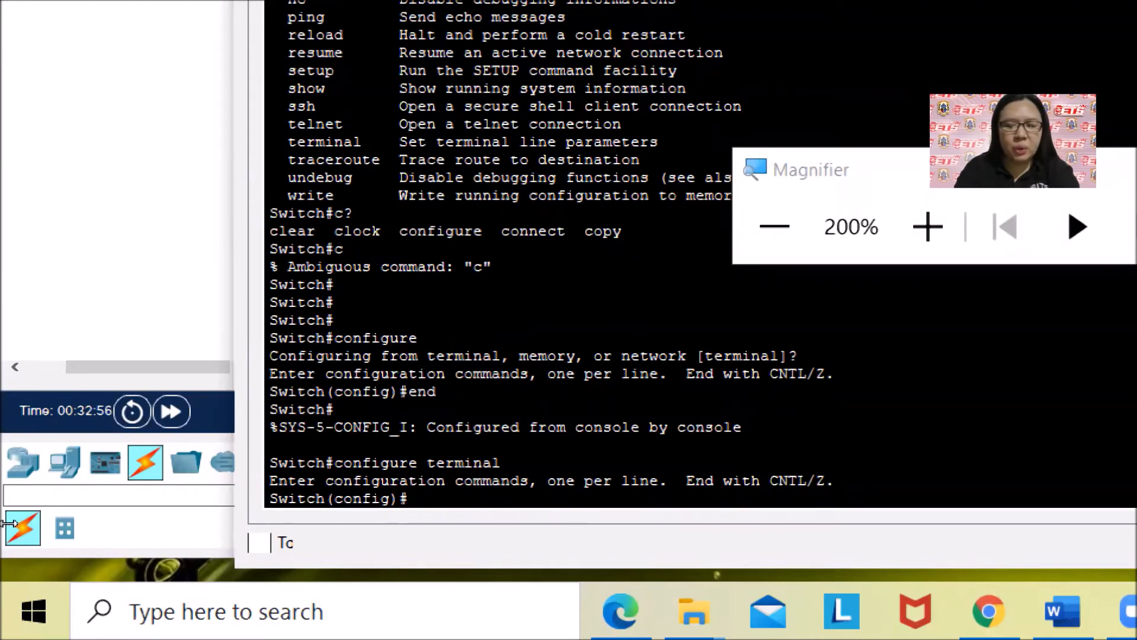
- Return to privileged EXEC mode with the "exit" command
{"action": "type", "text": "exit"}
{"action": "key", "text": "Return"}
{"action": "key", "text": "Return"}
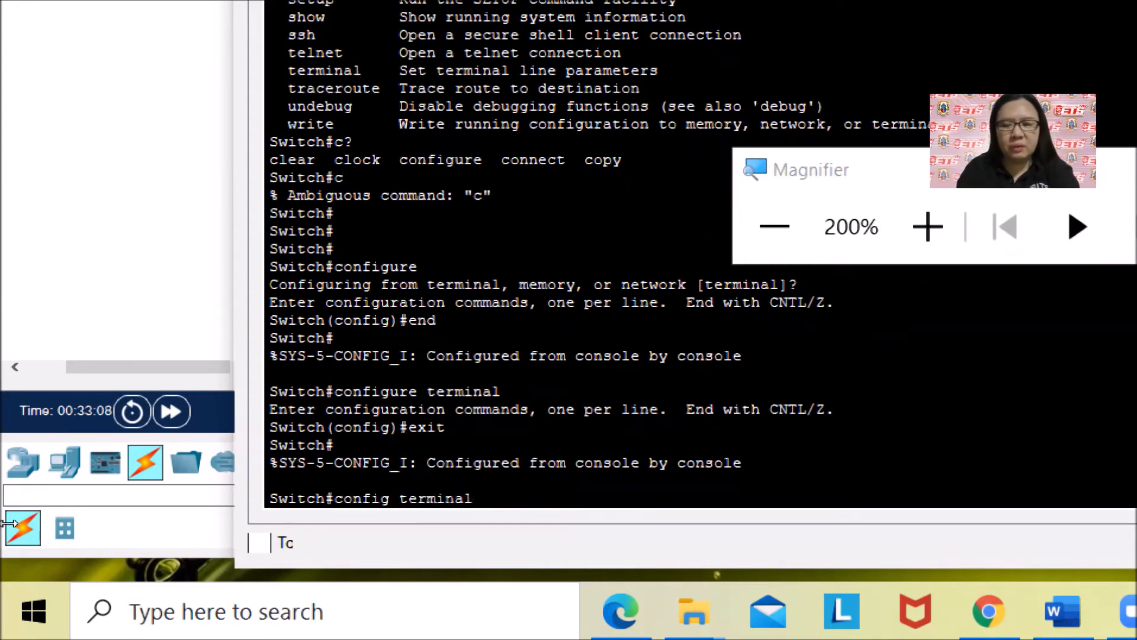
- Enter global configuration mode with "config terminal" and leave it again with ^Z
{"action": "key", "text": "Return"}
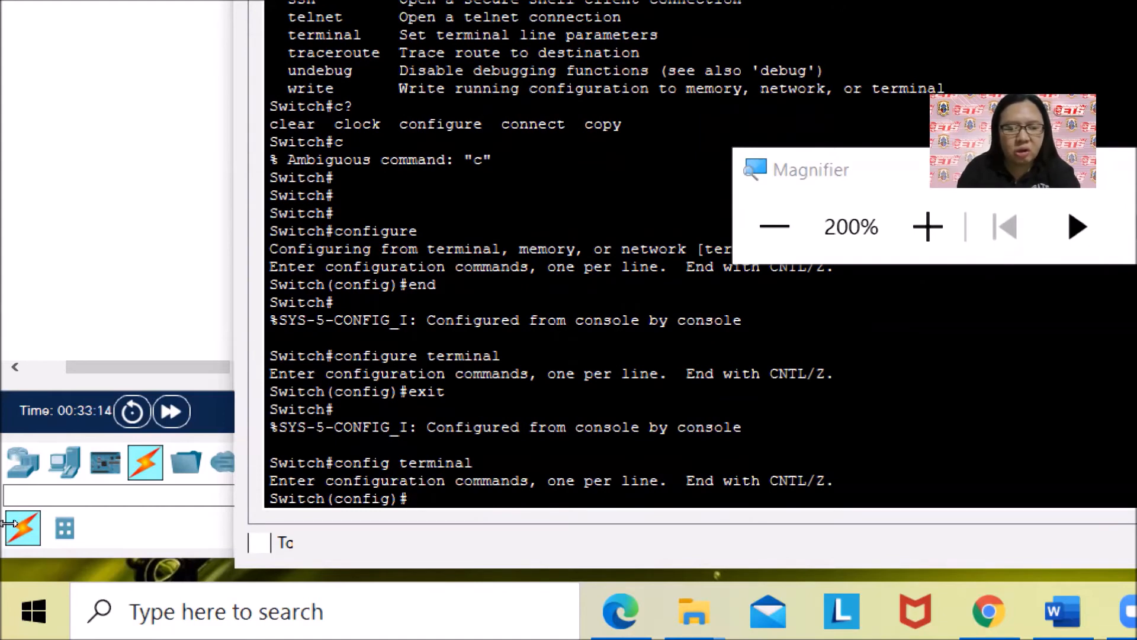
{"action": "key", "text": "ctrl+z"}
{"action": "key", "text": "Return"}
{"action": "key", "text": "Return"}
{"action": "key", "text": "Return"}
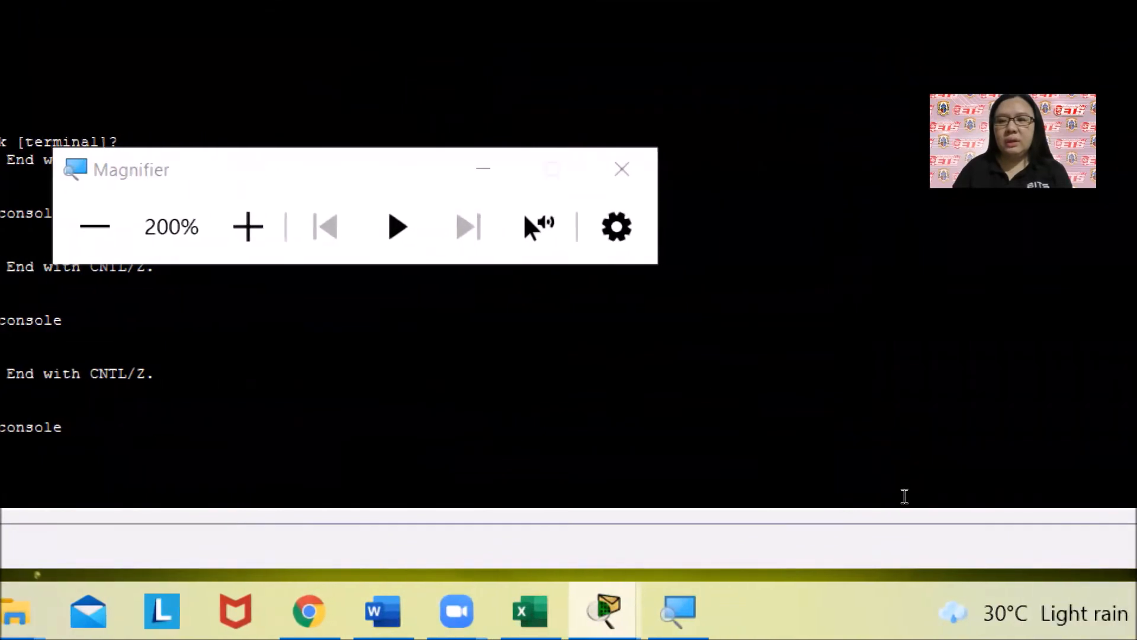
- Switch to the Word lab sheet at 100% magnification and look through the Part 3 "Set the Clock" instructions and questions
{"action": "left_click", "coordinate": [1116, 492]}
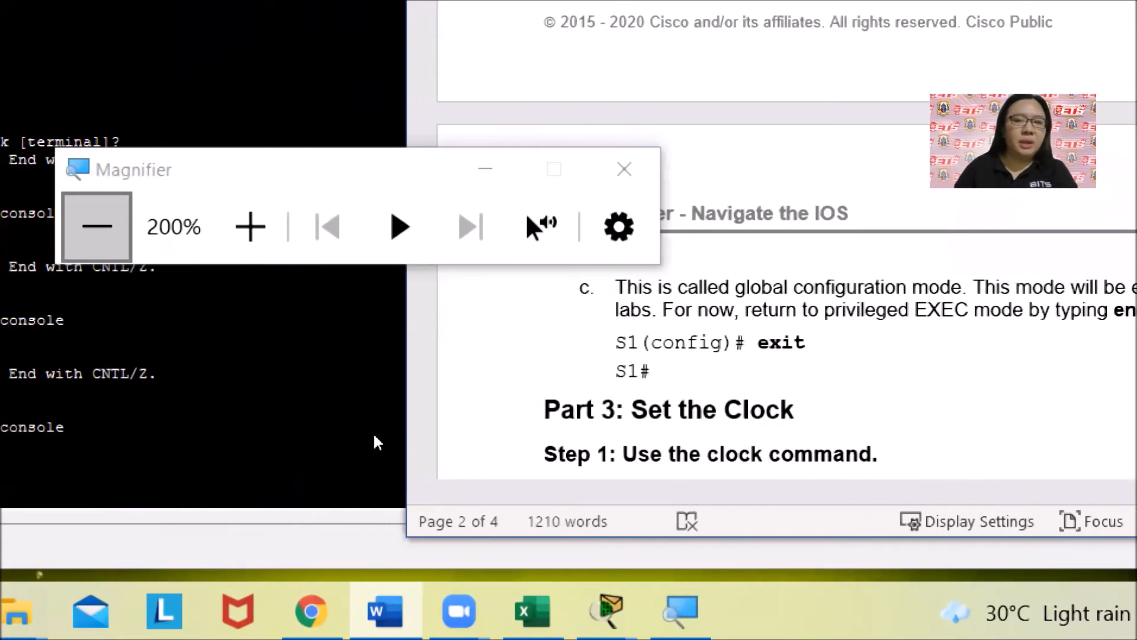
{"action": "key", "text": "super+minus"}
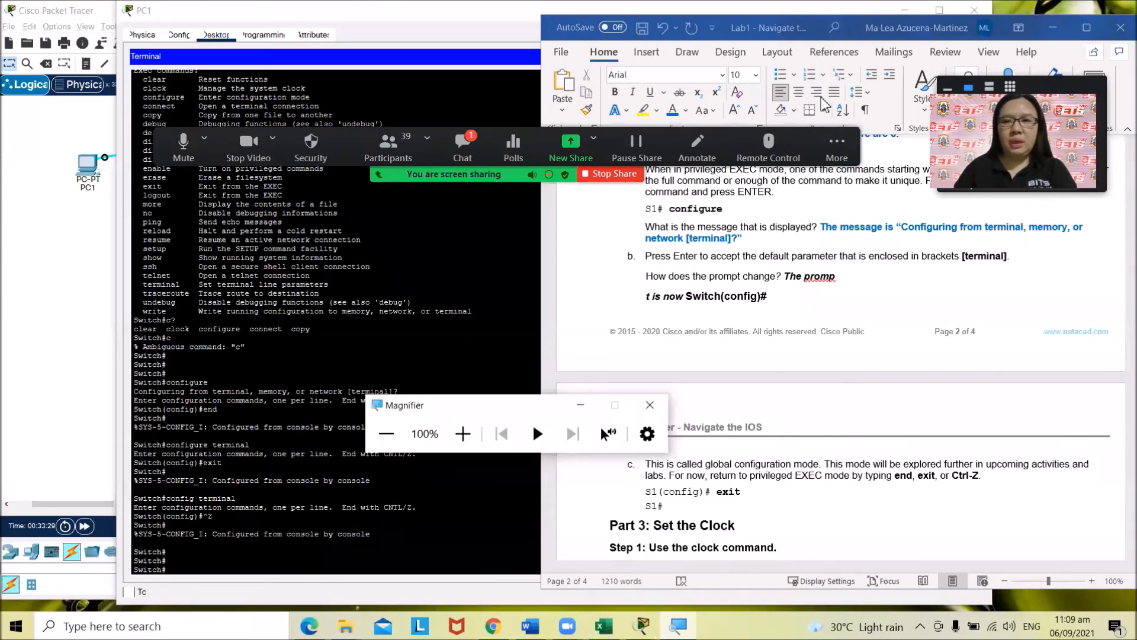
{"action": "left_click", "coordinate": [823, 27]}
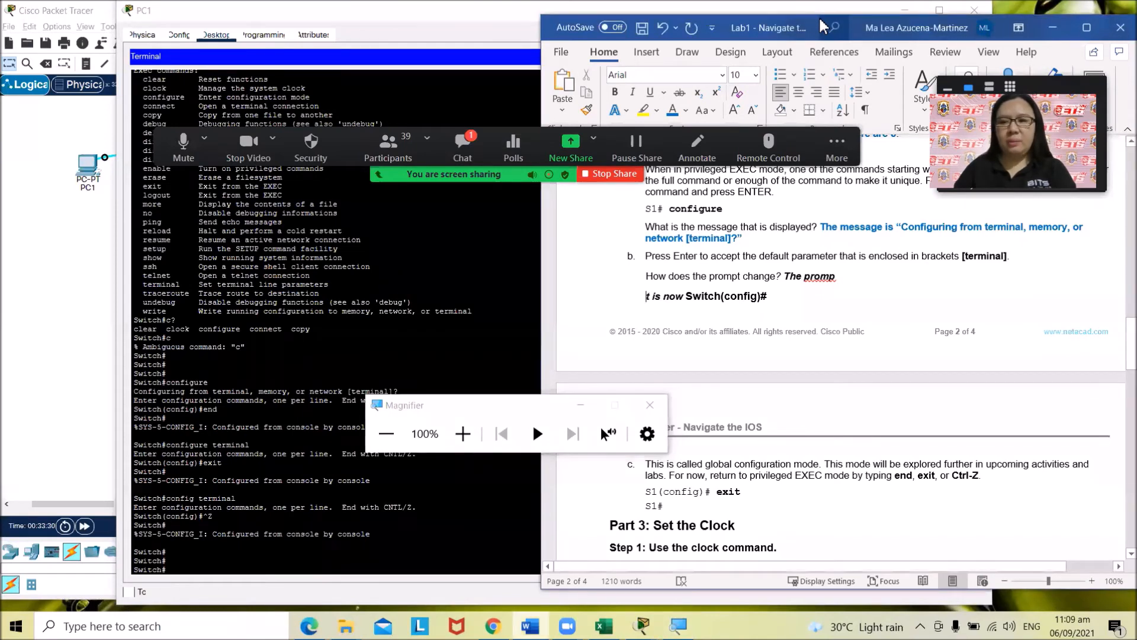
{"action": "left_click_drag", "start_coordinate": [823, 26], "coordinate": [824, 22]}
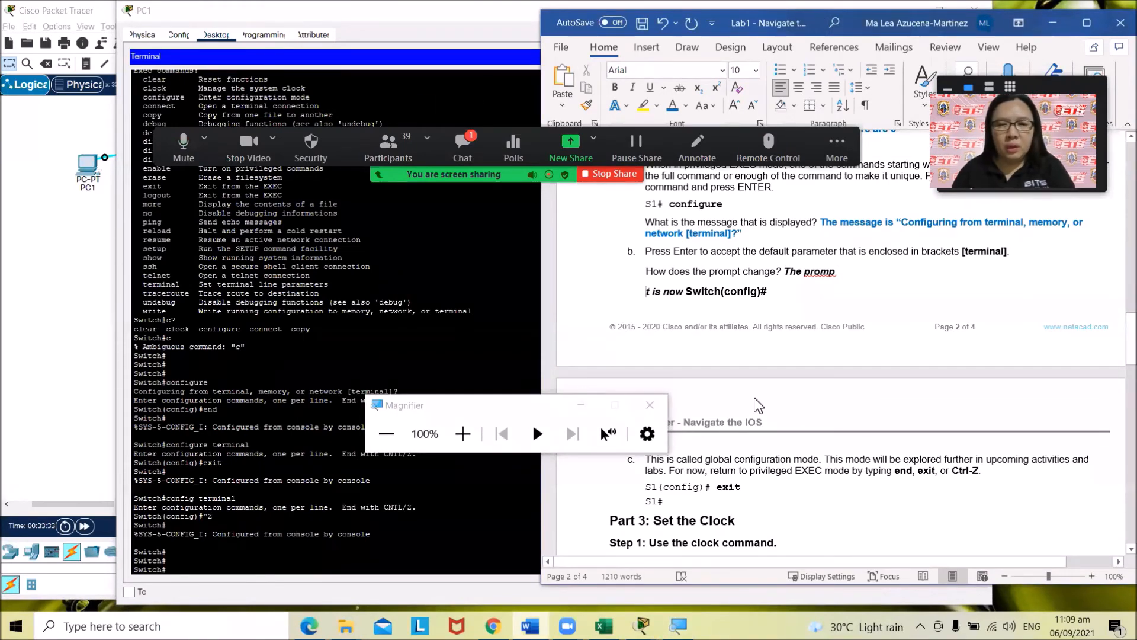
{"action": "scroll", "coordinate": [820, 401], "scroll_direction": "up", "scroll_amount": 2}
{"action": "scroll", "coordinate": [820, 397], "scroll_direction": "down", "scroll_amount": 5}
{"action": "scroll", "coordinate": [820, 393], "scroll_direction": "down", "scroll_amount": 6}
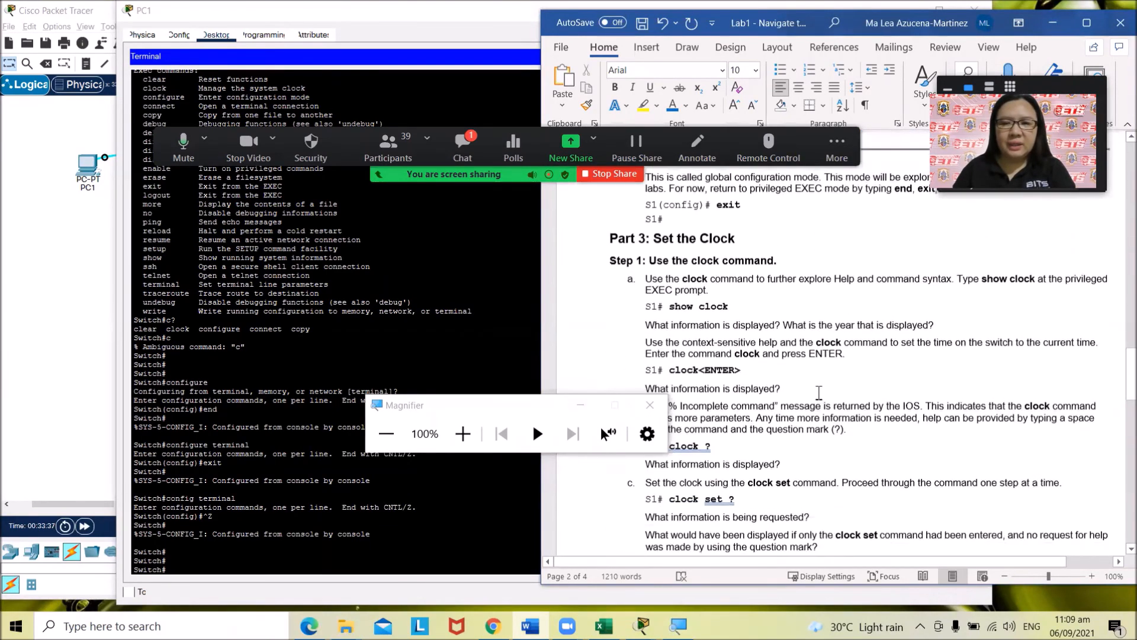
{"action": "scroll", "coordinate": [821, 401], "scroll_direction": "down", "scroll_amount": 15}
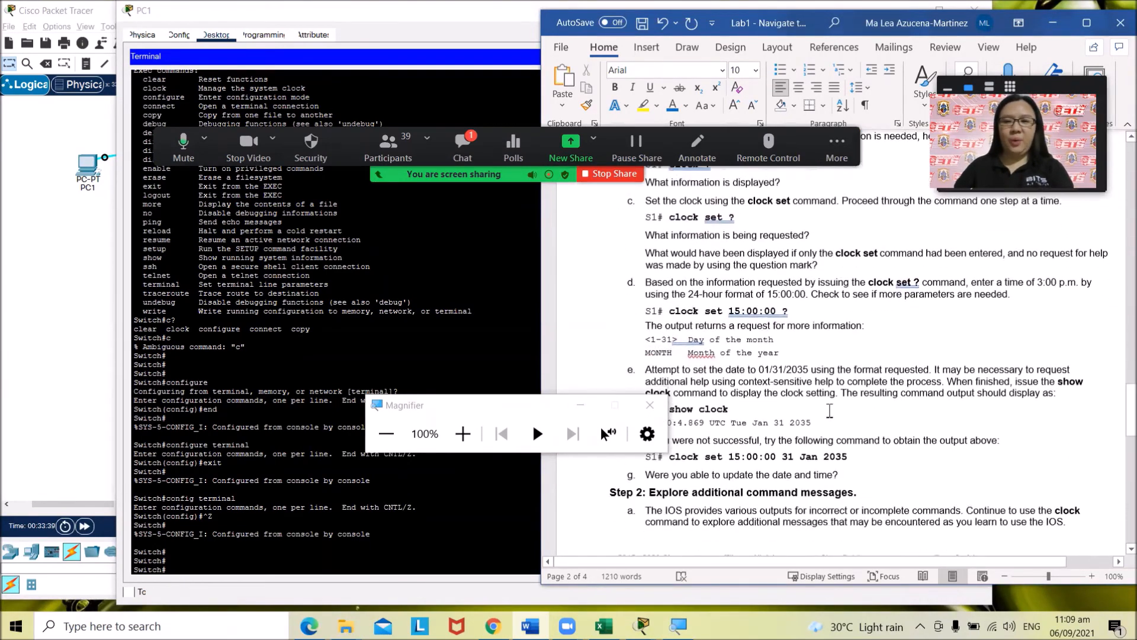
{"action": "scroll", "coordinate": [837, 419], "scroll_direction": "up", "scroll_amount": 10}
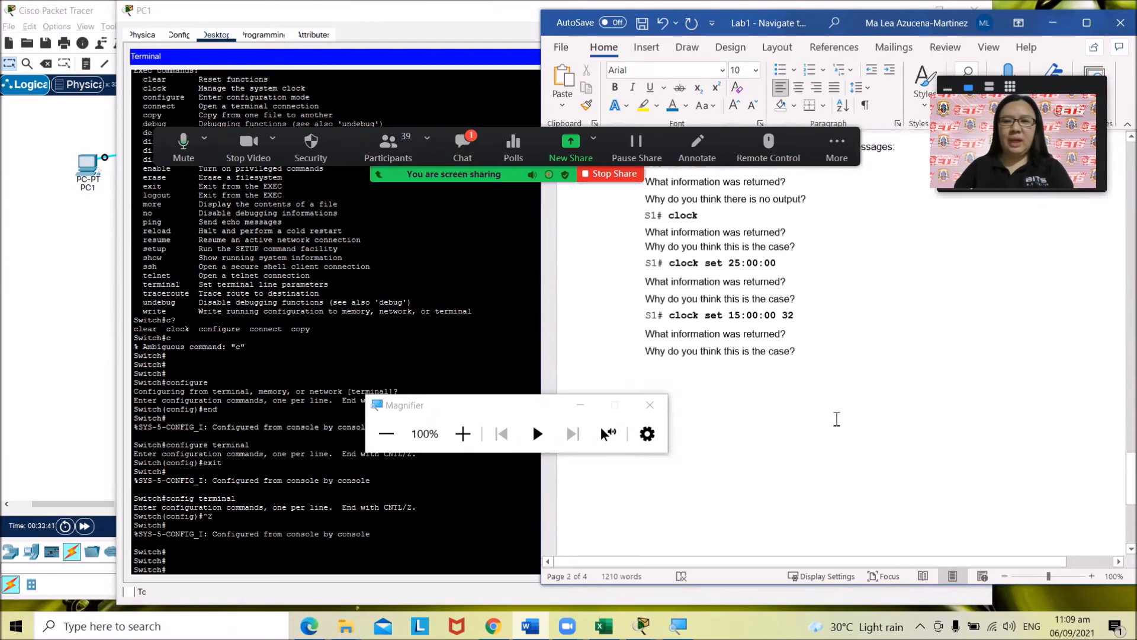
{"action": "scroll", "coordinate": [844, 424], "scroll_direction": "up", "scroll_amount": 5}
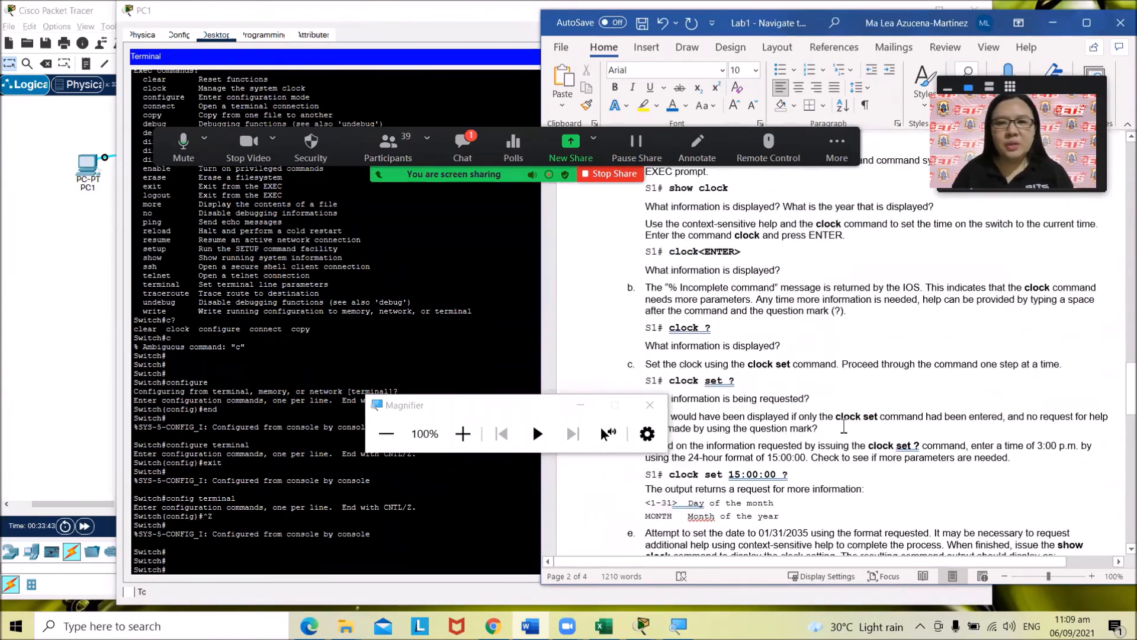
{"action": "scroll", "coordinate": [845, 425], "scroll_direction": "down", "scroll_amount": 1}
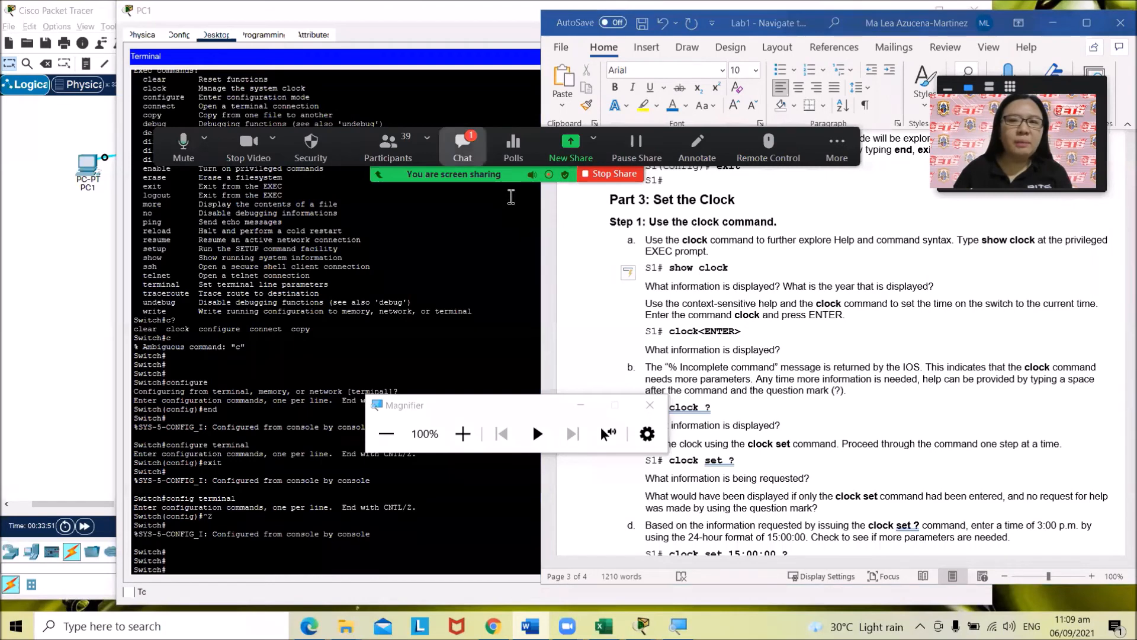
- Read the new message in the Zoom meeting chat and minimize the chat window
{"action": "left_click", "coordinate": [462, 147]}
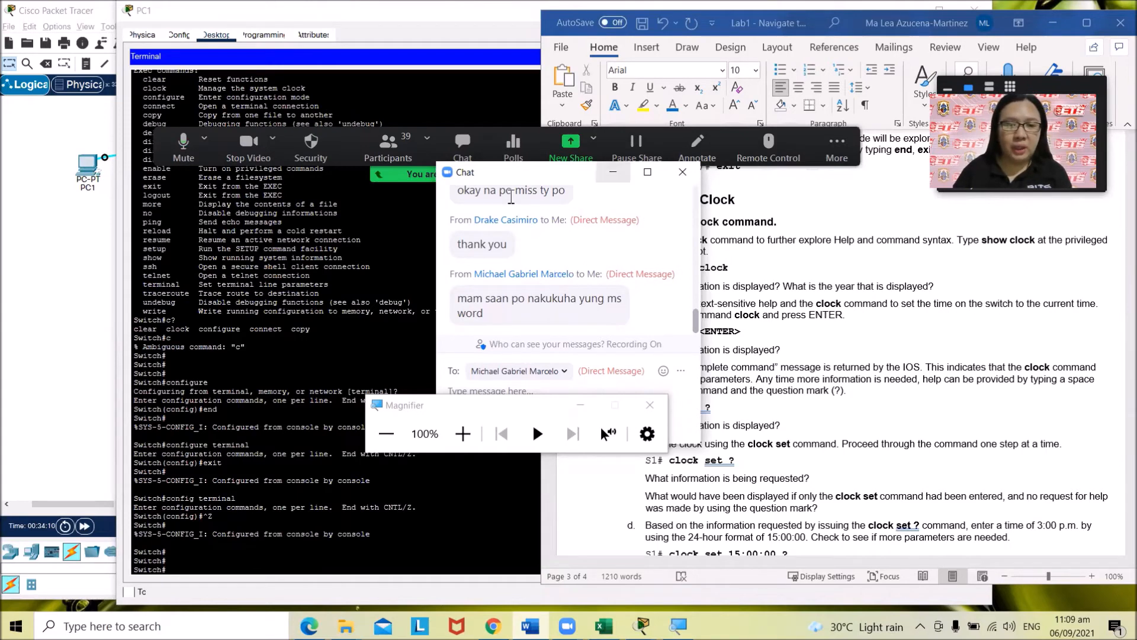
{"action": "left_click", "coordinate": [612, 172]}
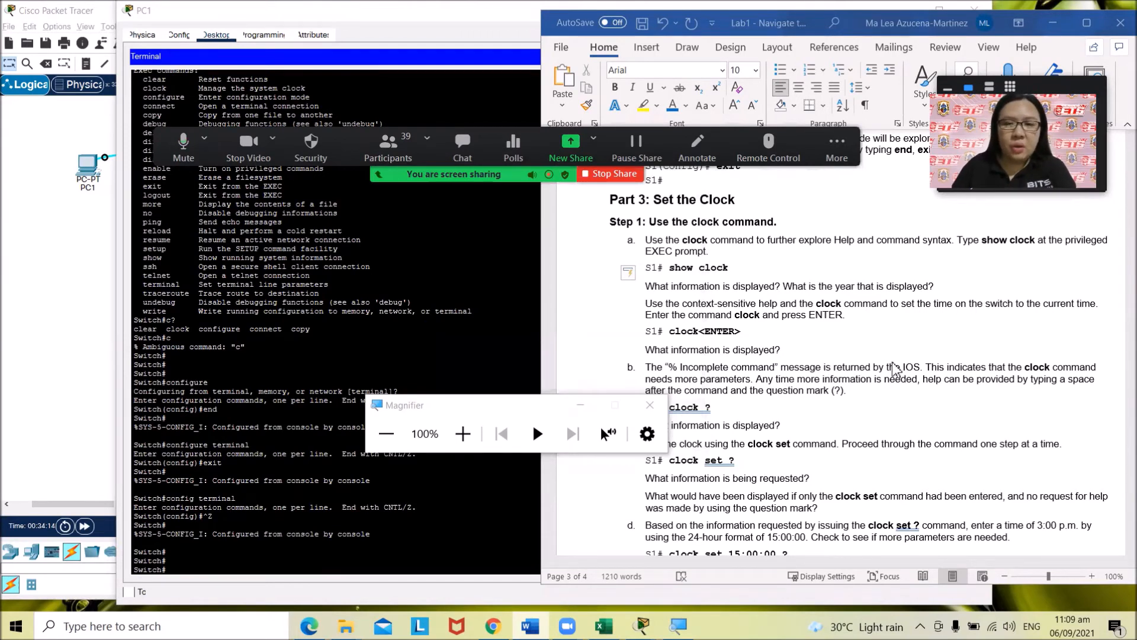
- Magnify the screen to 200% and run "show clock" at the privileged EXEC prompt in the Packet Tracer switch CLI
{"action": "left_click", "coordinate": [463, 435]}
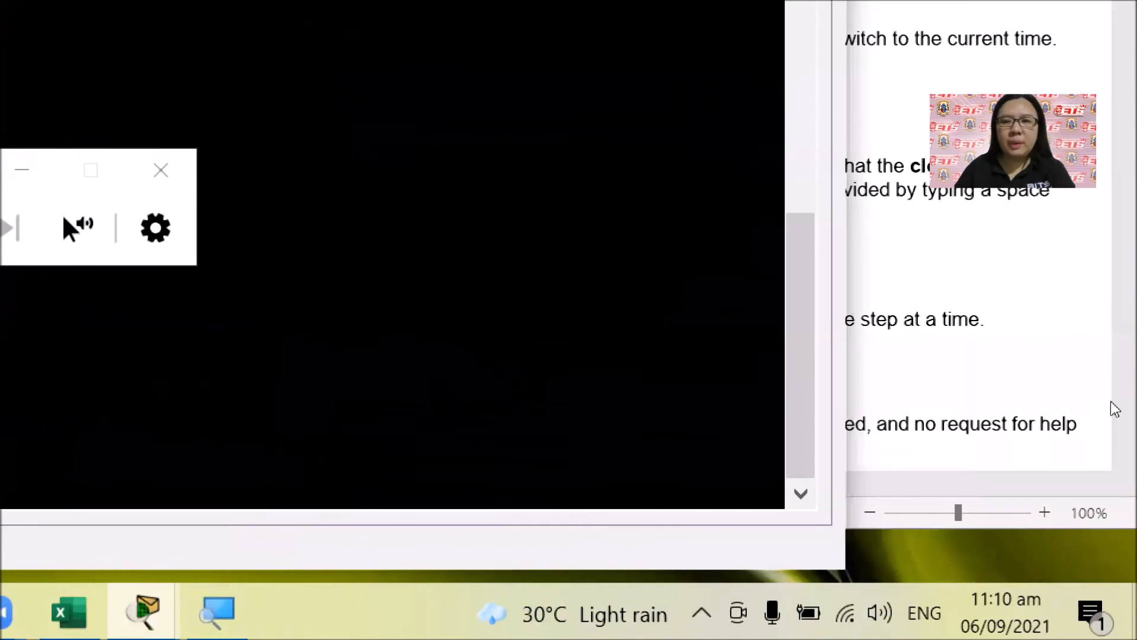
{"action": "left_click", "coordinate": [1019, 395]}
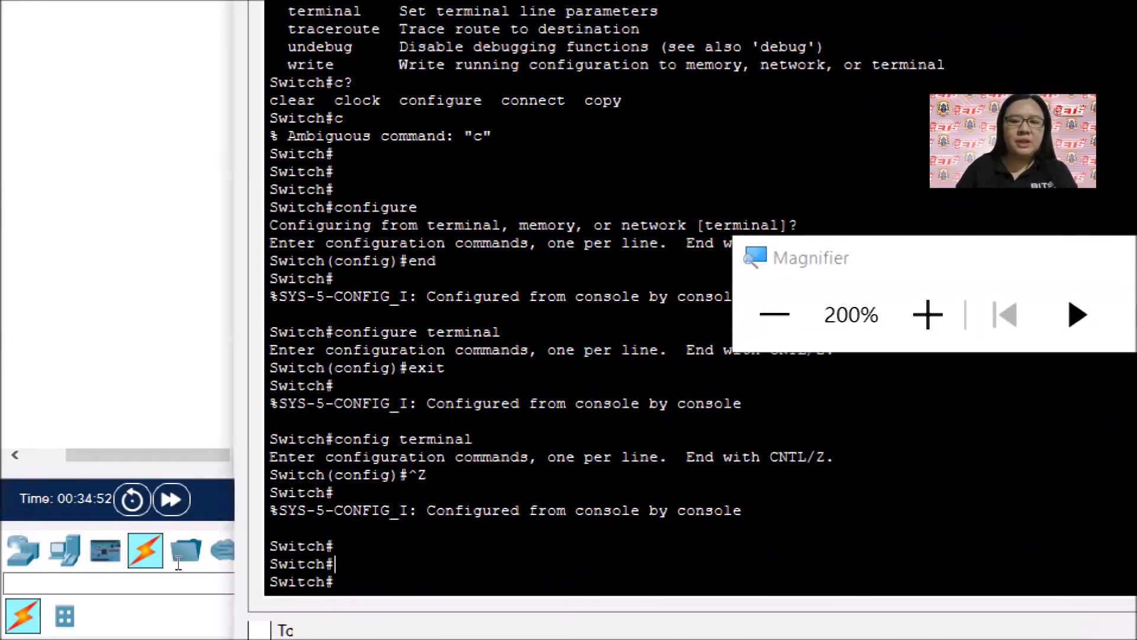
{"action": "key", "text": "Return"}
{"action": "type", "text": "show clock"}
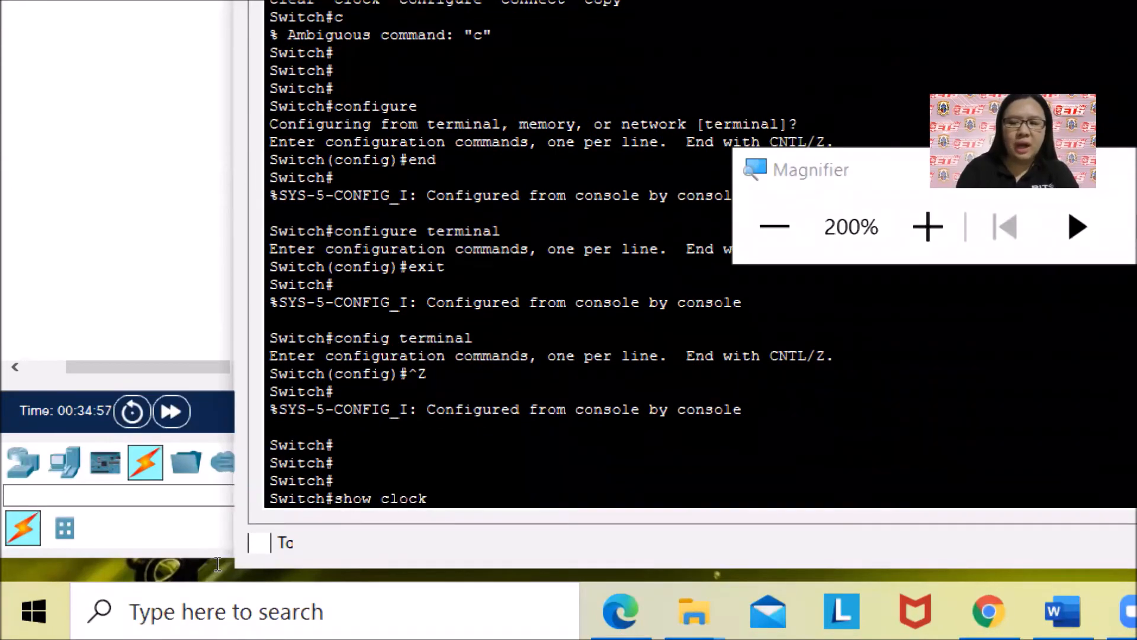
{"action": "key", "text": "Return"}
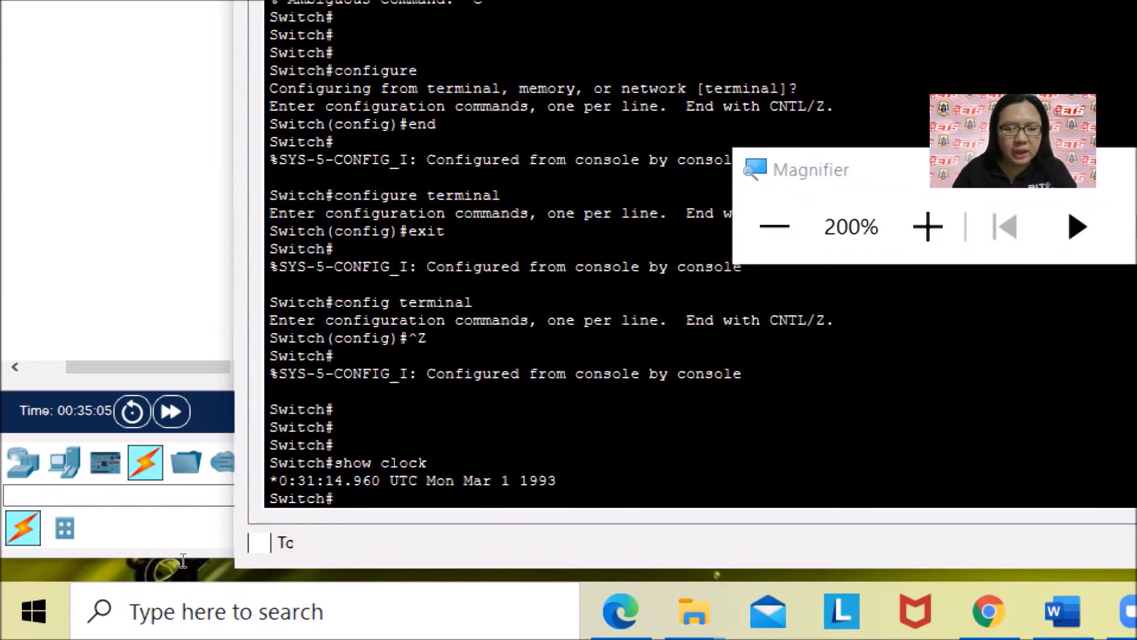
- Copy the complete time and date line returned by "show clock"
{"action": "left_click_drag", "start_coordinate": [382, 481], "coordinate": [278, 480]}
{"action": "left_click", "coordinate": [422, 483]}
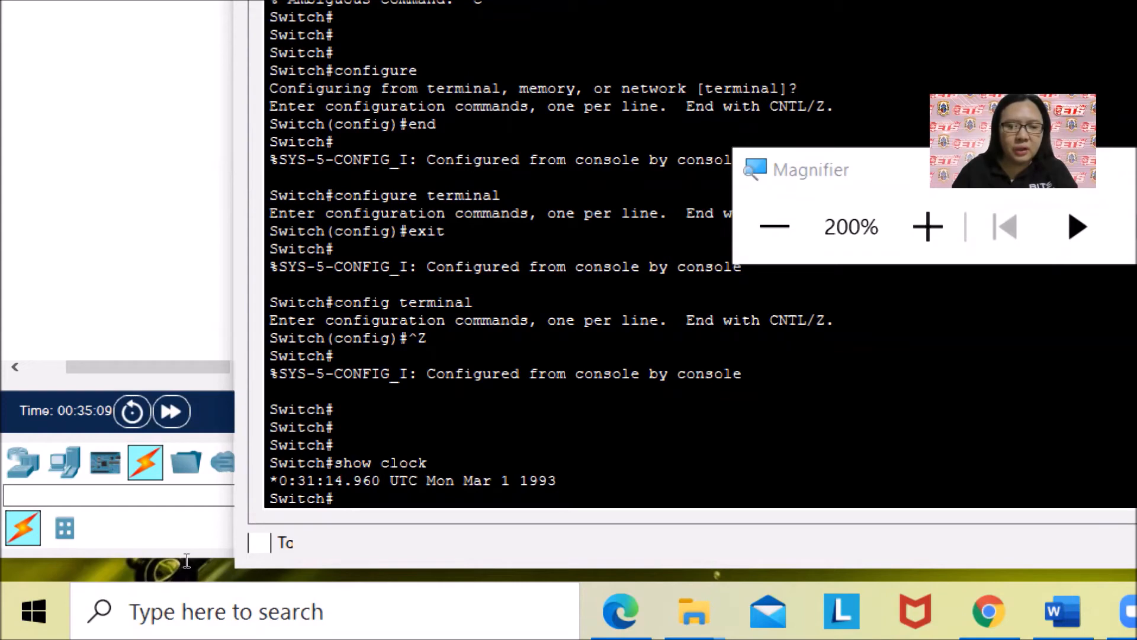
{"action": "left_click_drag", "start_coordinate": [390, 481], "coordinate": [557, 480]}
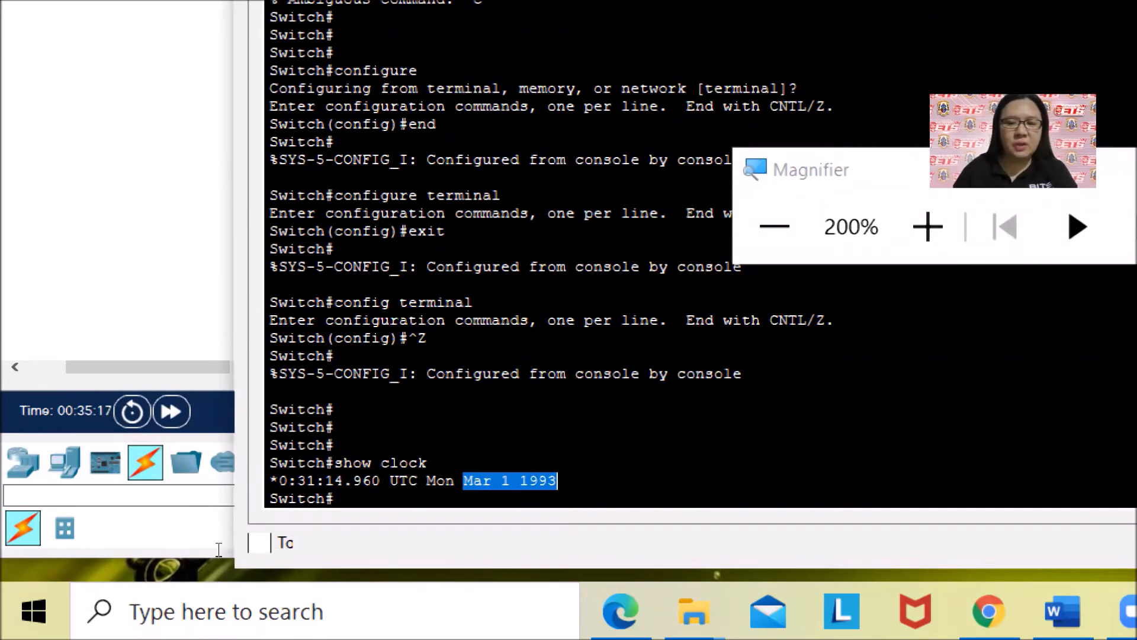
{"action": "left_click_drag", "start_coordinate": [269, 480], "coordinate": [557, 480]}
{"action": "right_click", "coordinate": [270, 560]}
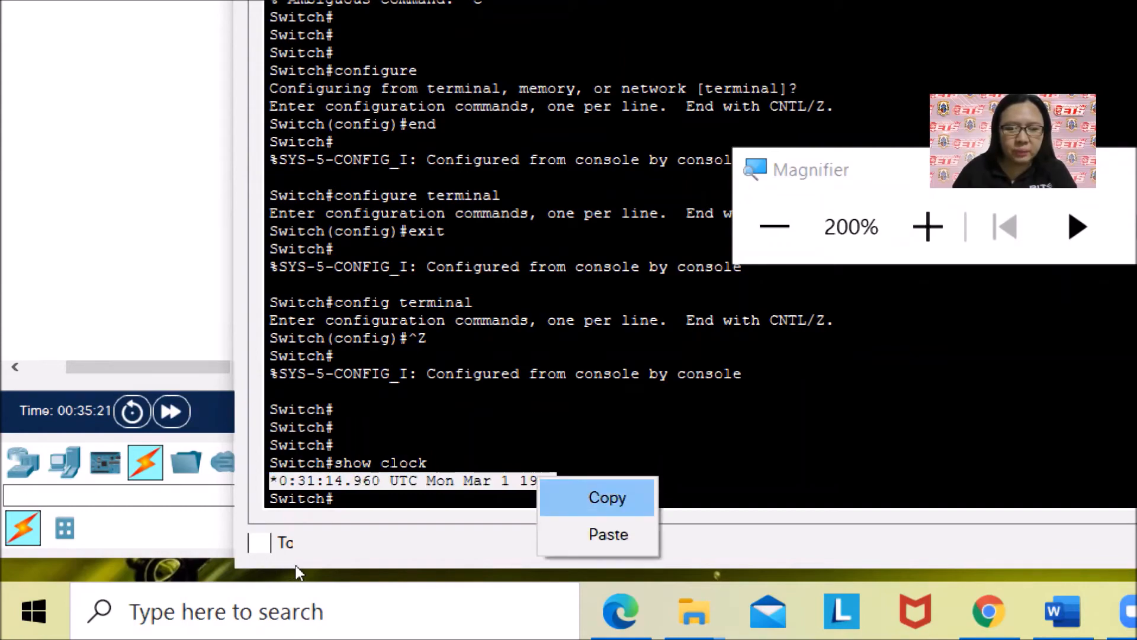
{"action": "left_click", "coordinate": [607, 496]}
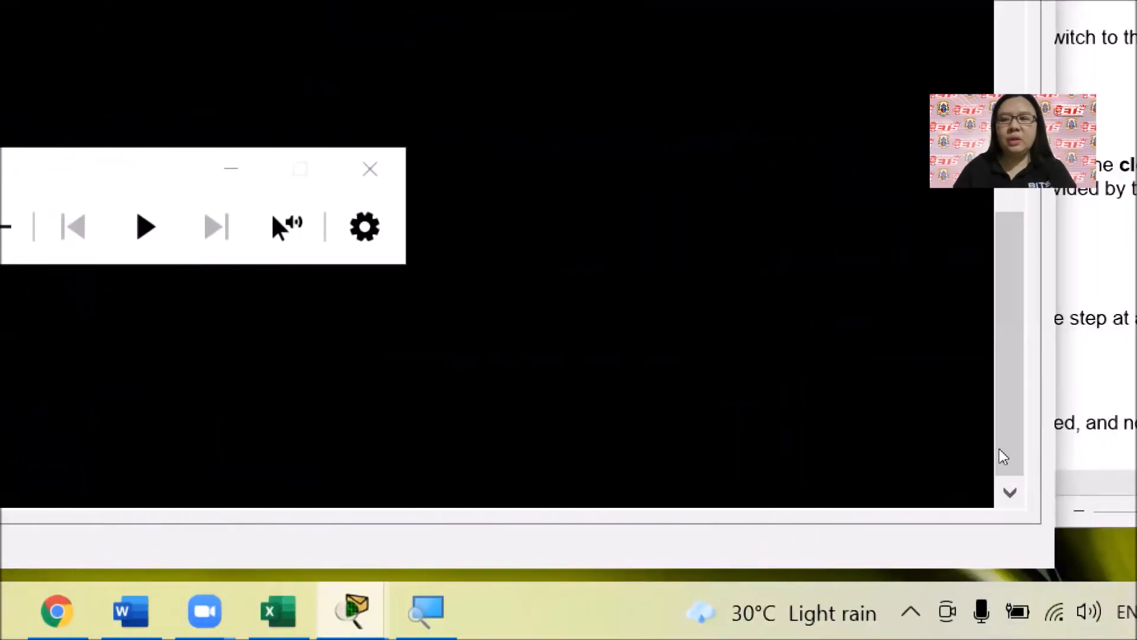
- Switch to the Word lab sheet and answer the "show clock" question with "The time, timezone and date. The year displayed is 1993."
{"action": "left_click", "coordinate": [1001, 459]}
{"action": "scroll", "coordinate": [644, 460], "scroll_direction": "up", "scroll_amount": 1}
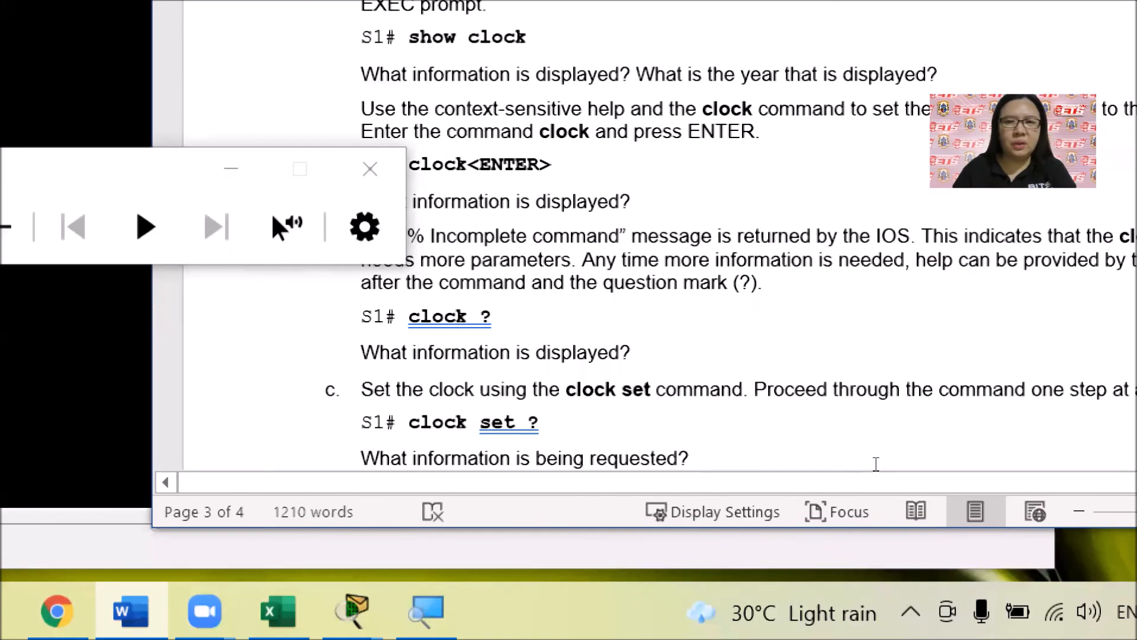
{"action": "scroll", "coordinate": [876, 464], "scroll_direction": "up", "scroll_amount": 2}
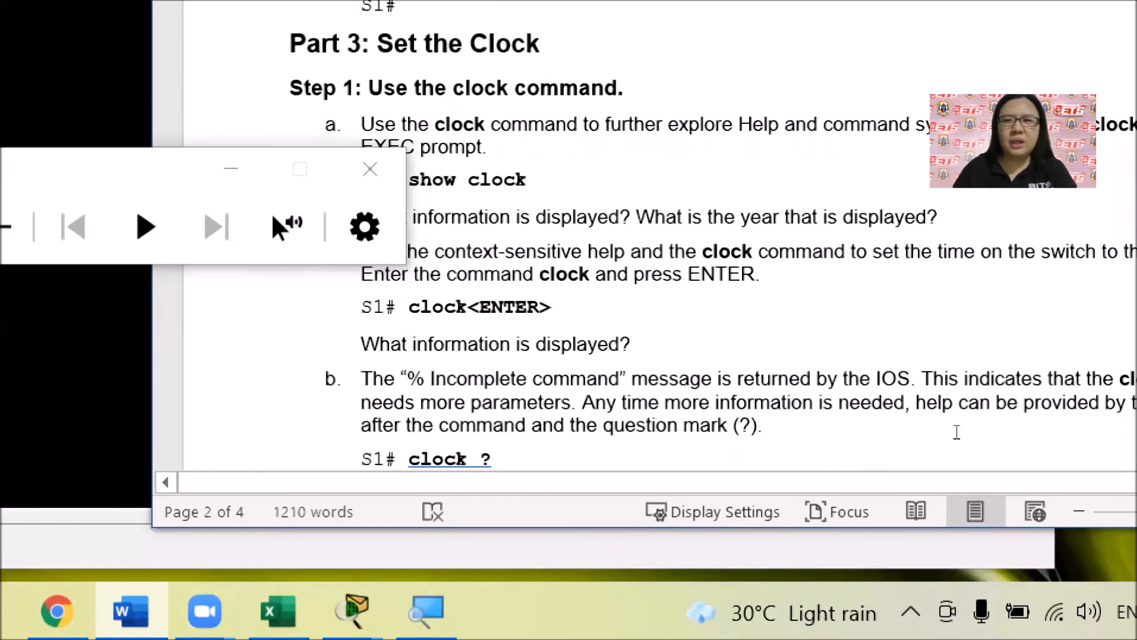
{"action": "left_click", "coordinate": [957, 432]}
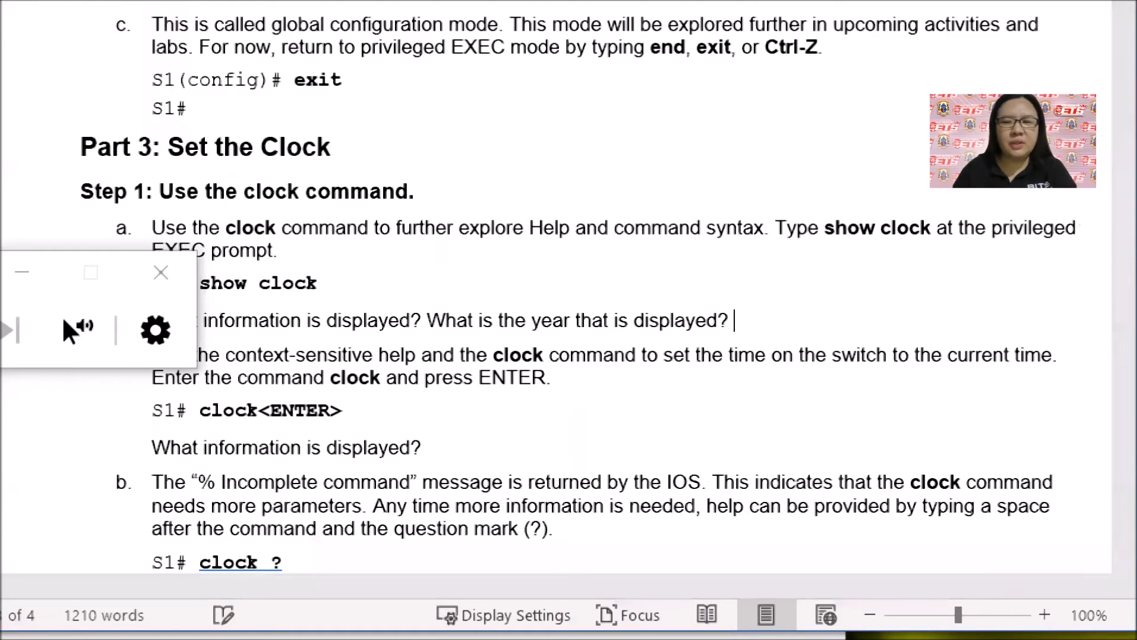
{"action": "type", "text": "Th"}
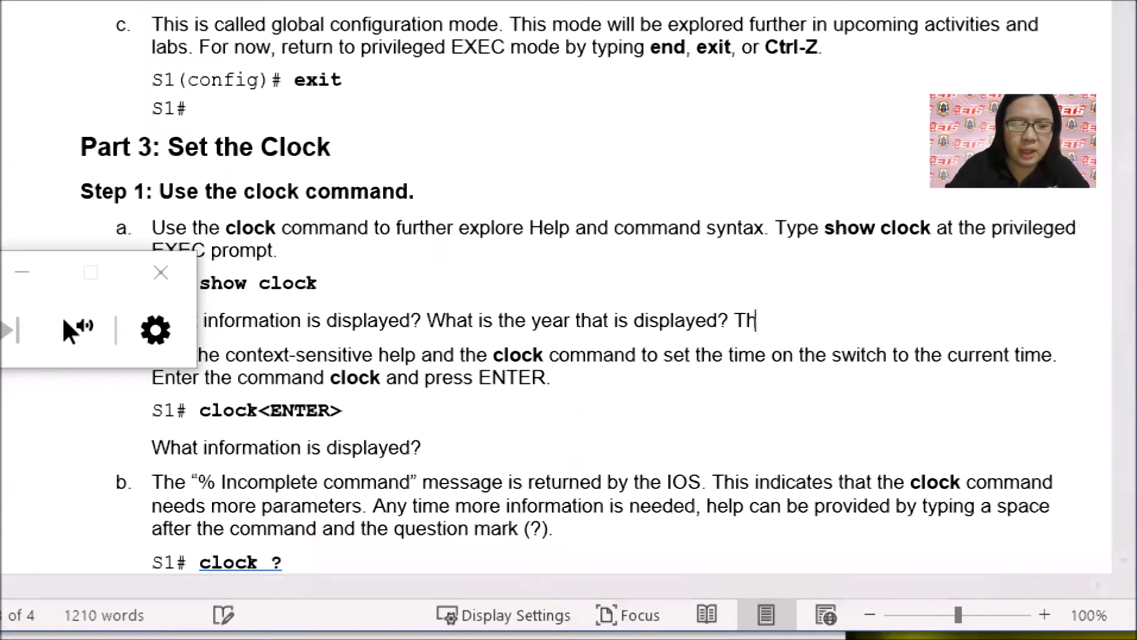
{"action": "type", "text": "e time, "}
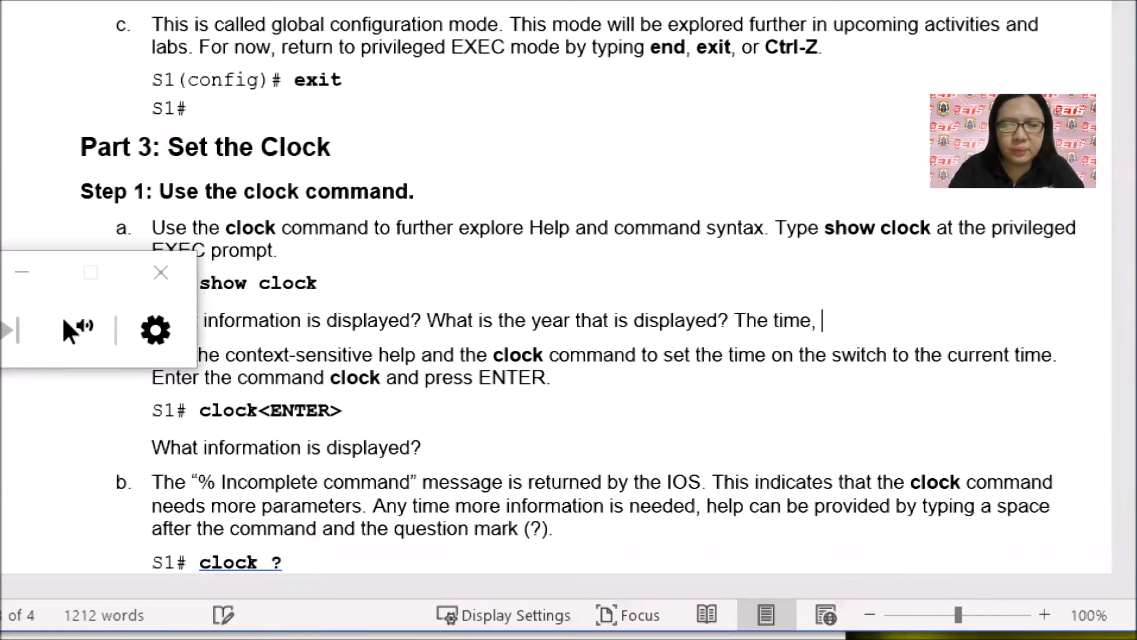
{"action": "type", "text": "timezone and date"}
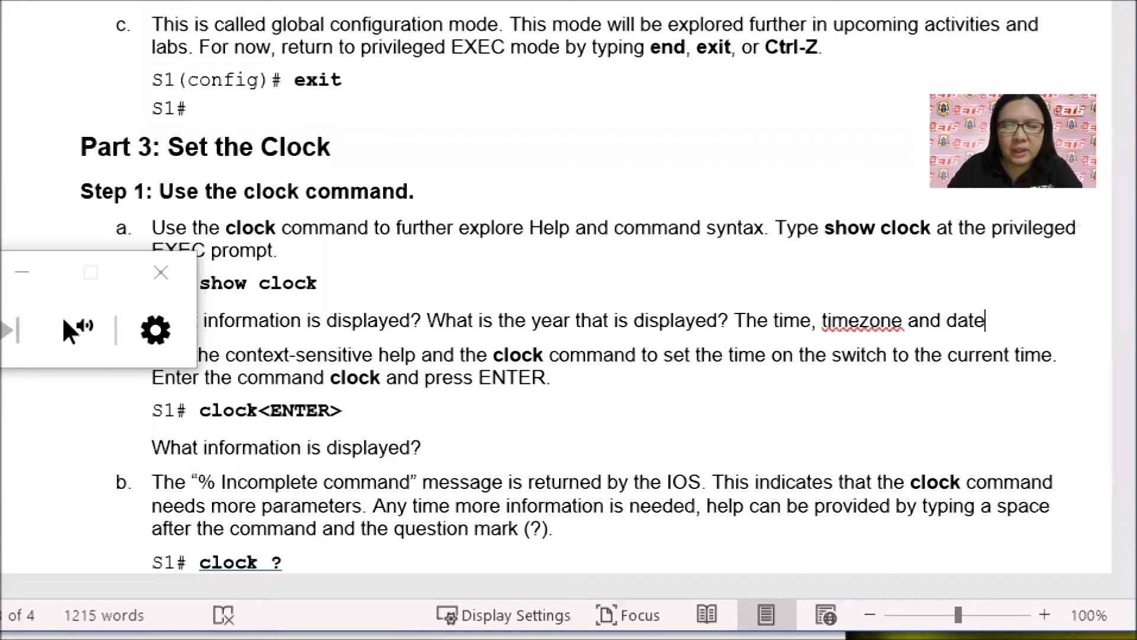
{"action": "type", "text": ". The year"}
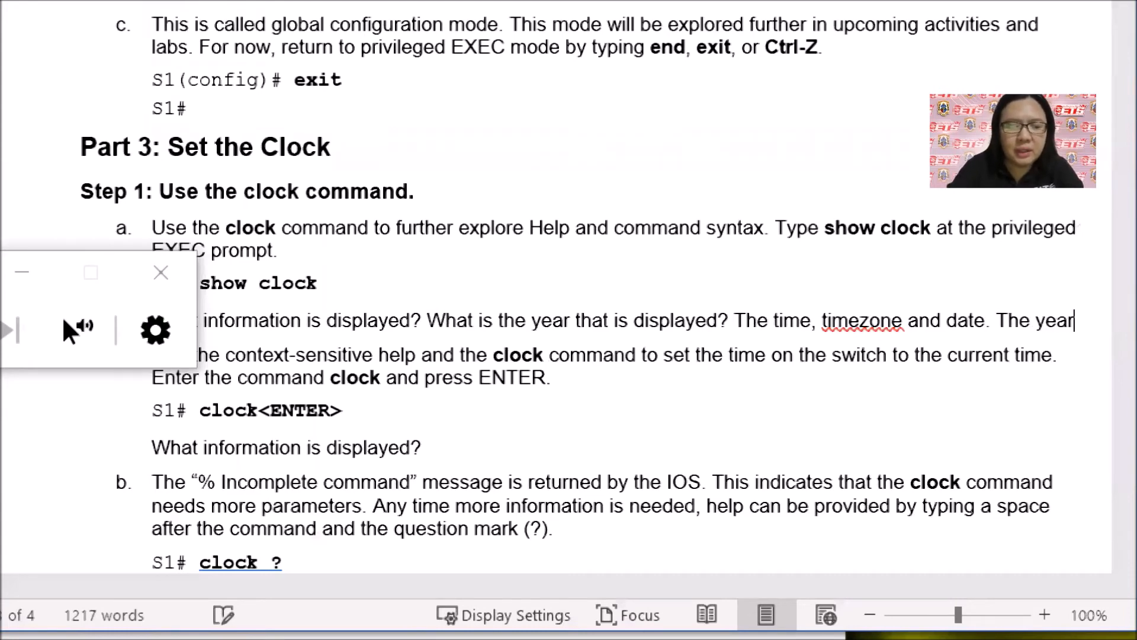
{"action": "type", "text": "yed i"}
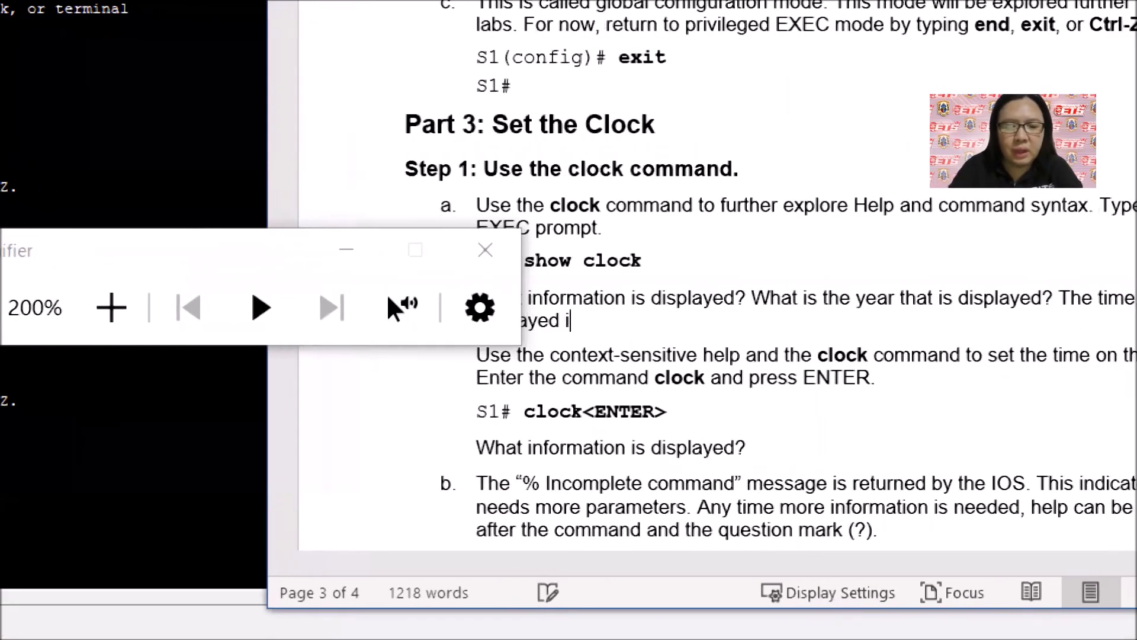
{"action": "type", "text": "s 1993."}
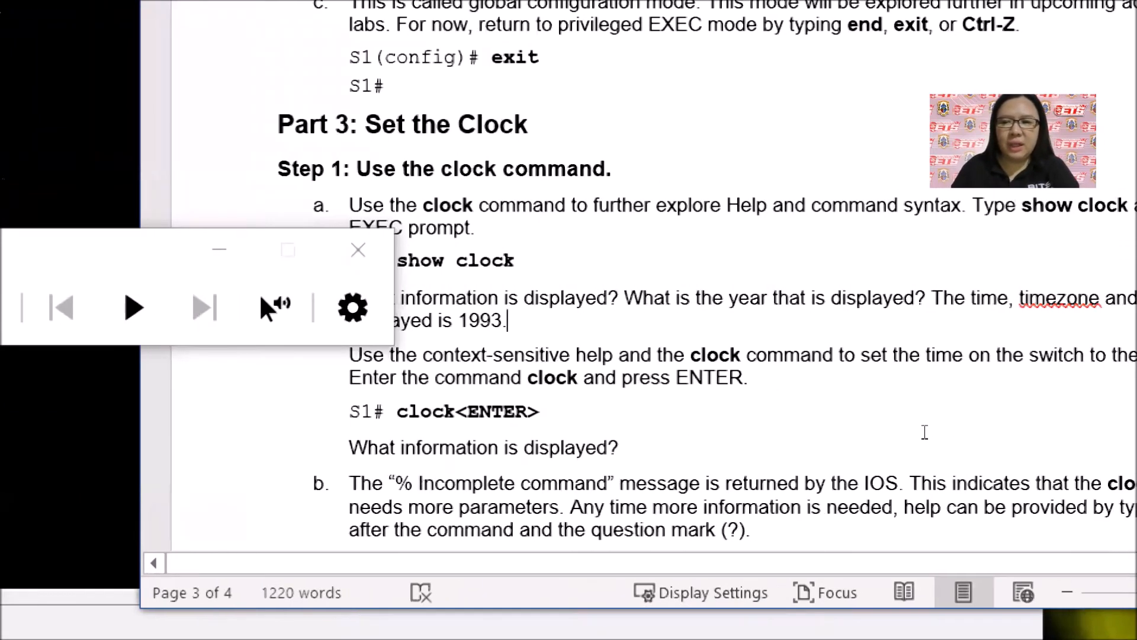
- Format the "show clock" answer in Part 3 as bold blue text
{"action": "left_click_drag", "start_coordinate": [934, 298], "coordinate": [946, 323]}
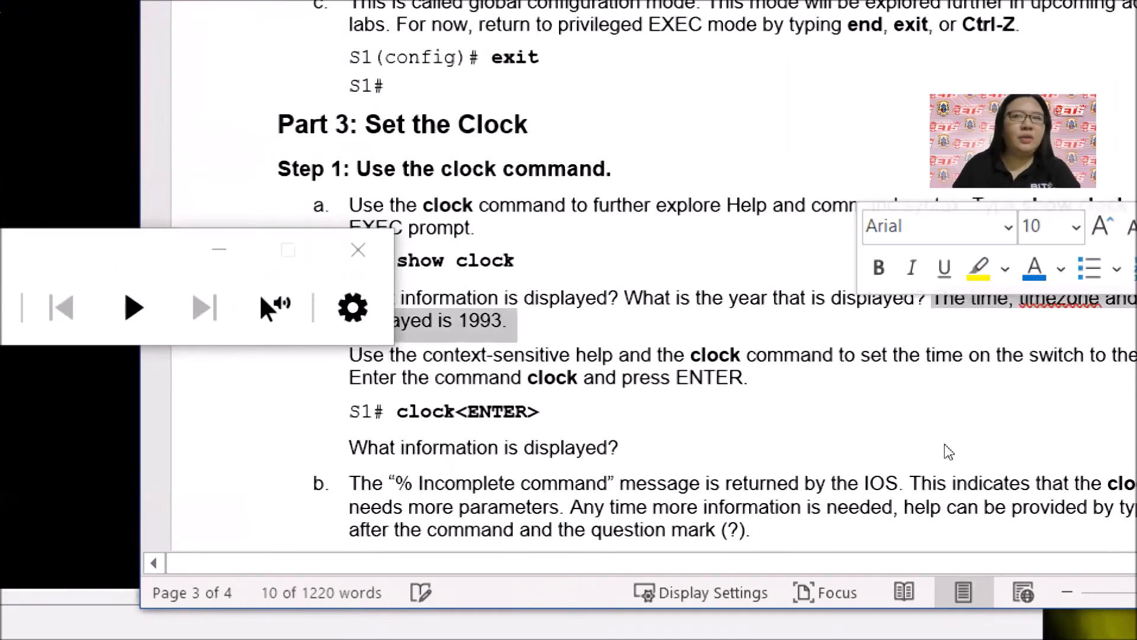
{"action": "key", "text": "ctrl+b"}
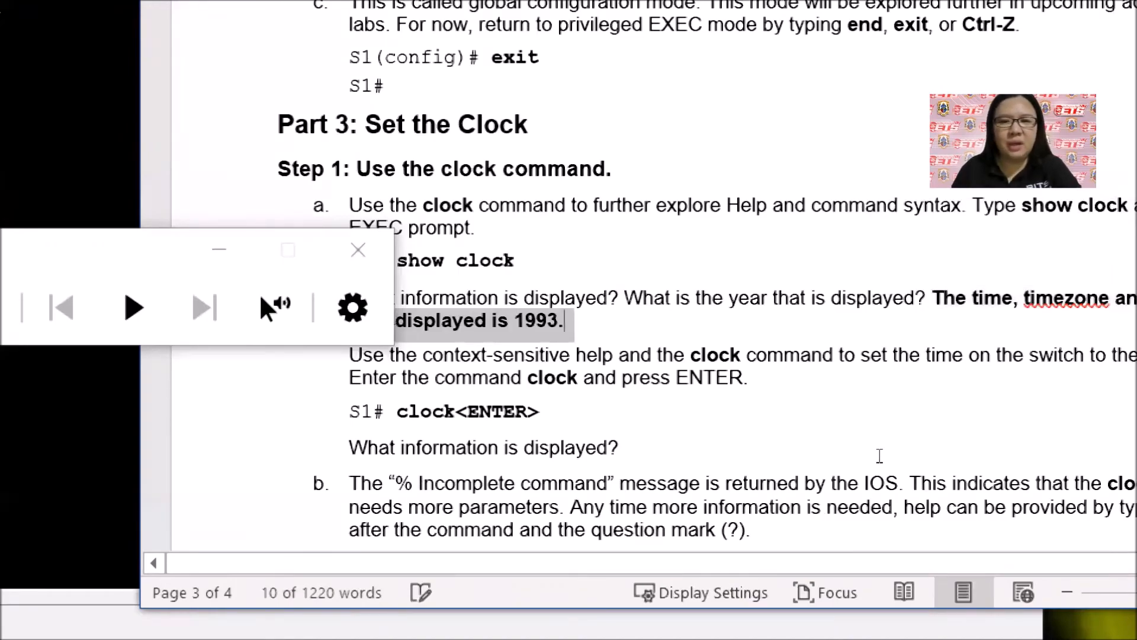
{"action": "left_click", "coordinate": [739, 168]}
{"action": "scroll", "coordinate": [739, 370], "scroll_direction": "up", "scroll_amount": 3}
{"action": "scroll", "coordinate": [740, 370], "scroll_direction": "up", "scroll_amount": 20}
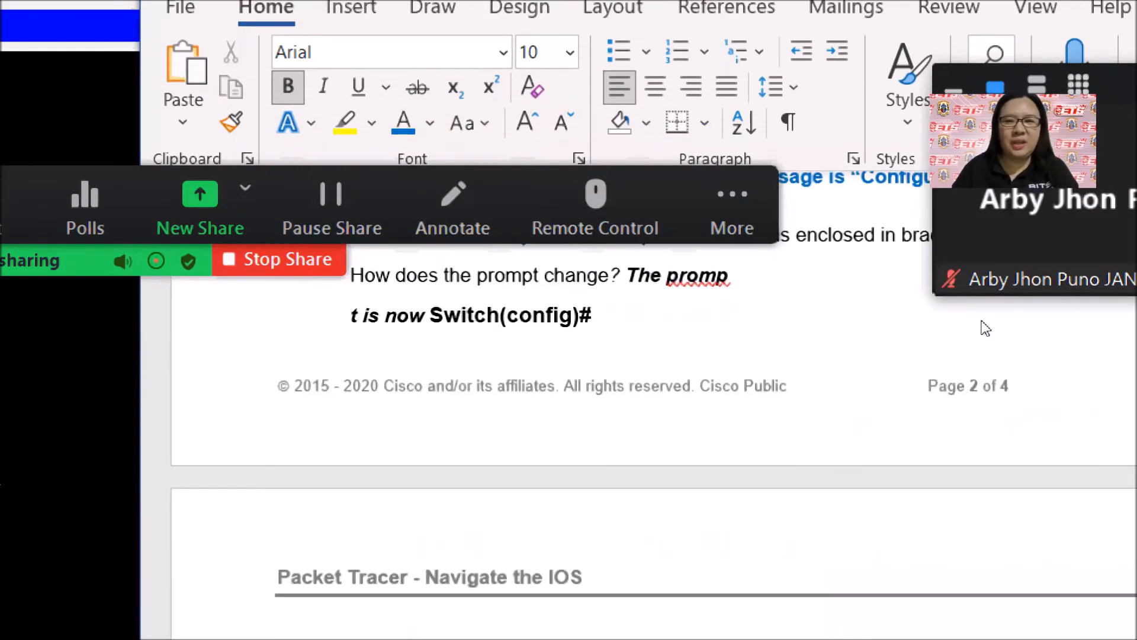
{"action": "scroll", "coordinate": [980, 323], "scroll_direction": "up", "scroll_amount": 6}
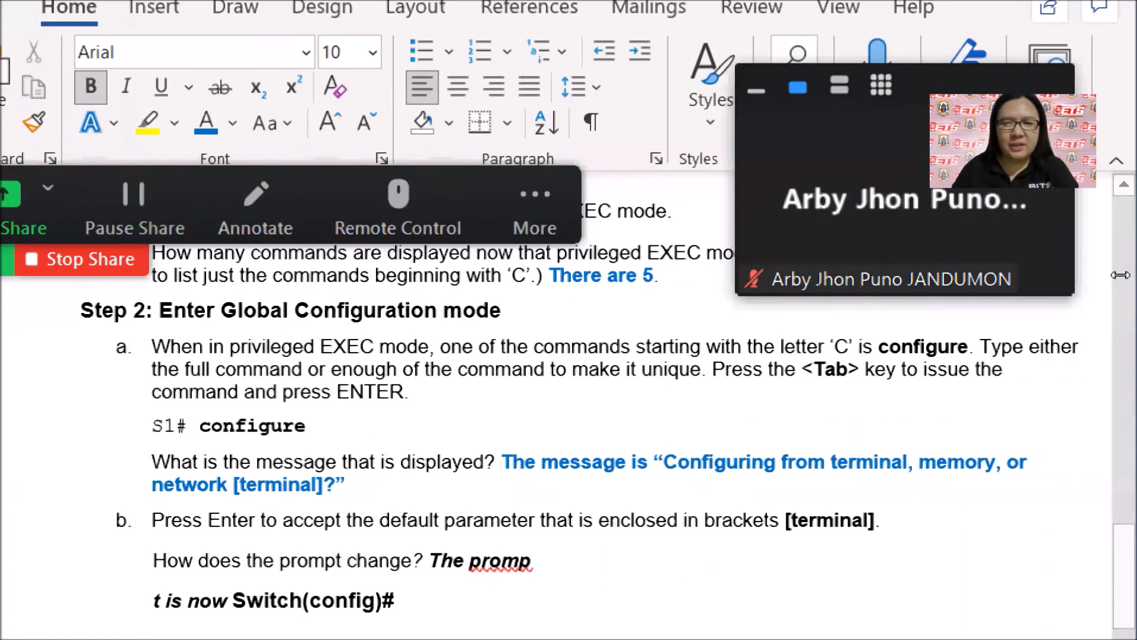
{"action": "scroll", "coordinate": [916, 321], "scroll_direction": "down", "scroll_amount": 5}
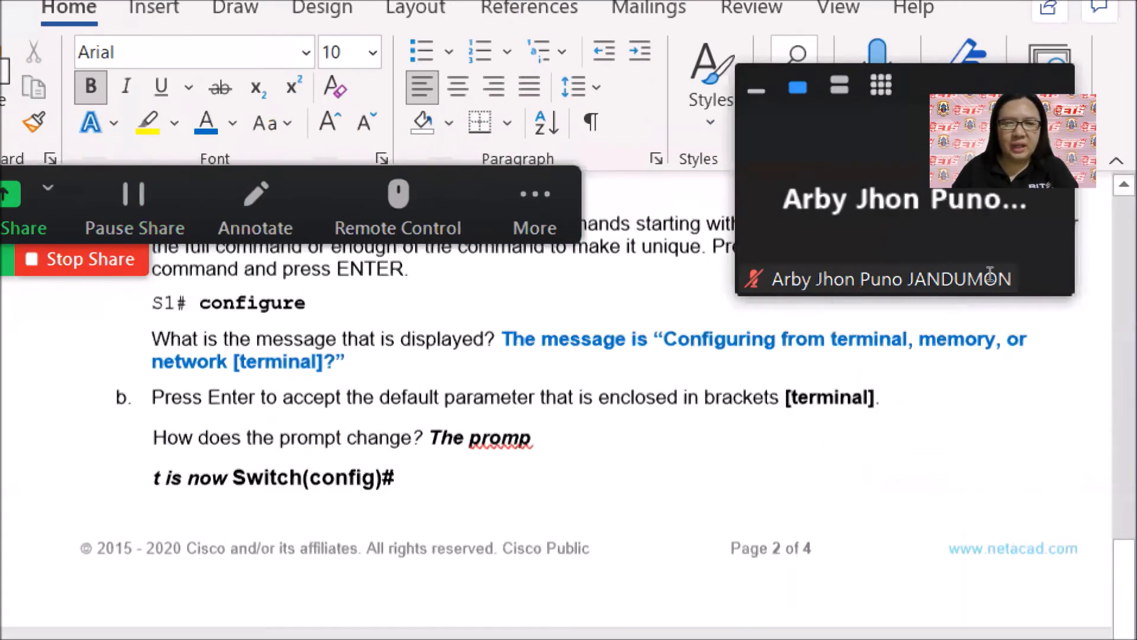
{"action": "scroll", "coordinate": [1009, 288], "scroll_direction": "down", "scroll_amount": 5}
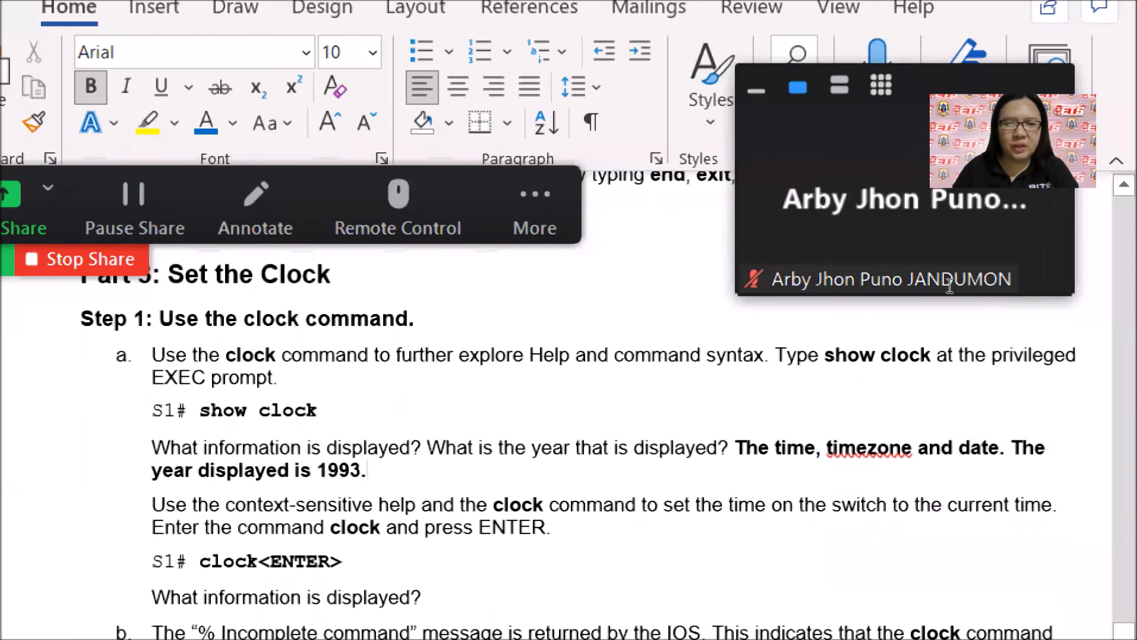
{"action": "left_click_drag", "start_coordinate": [736, 448], "coordinate": [722, 471]}
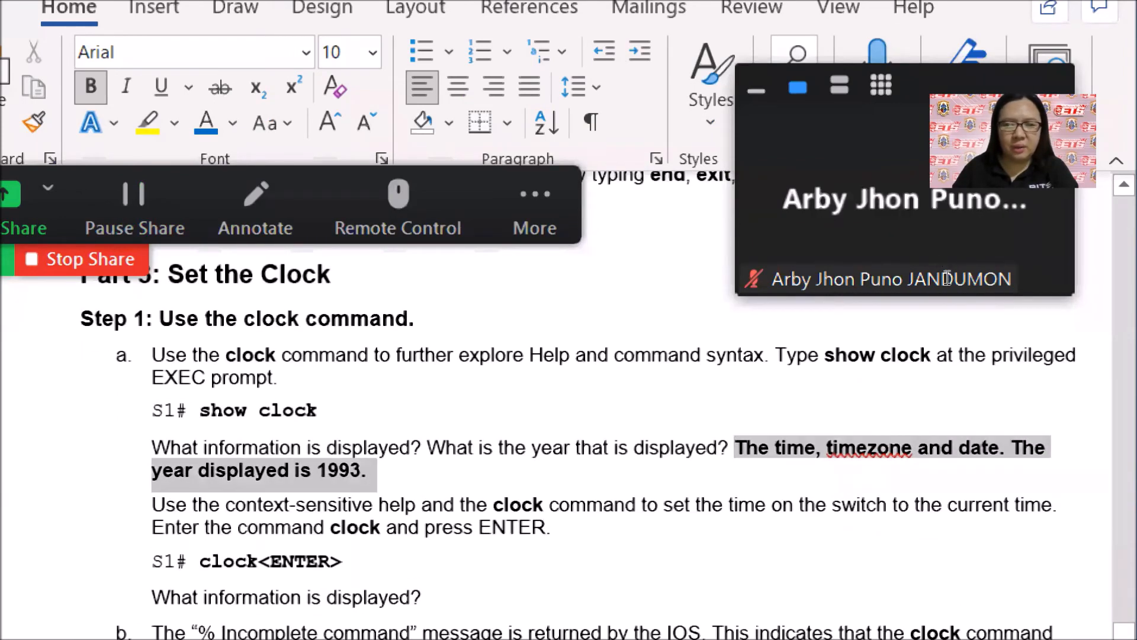
{"action": "left_click", "coordinate": [206, 123]}
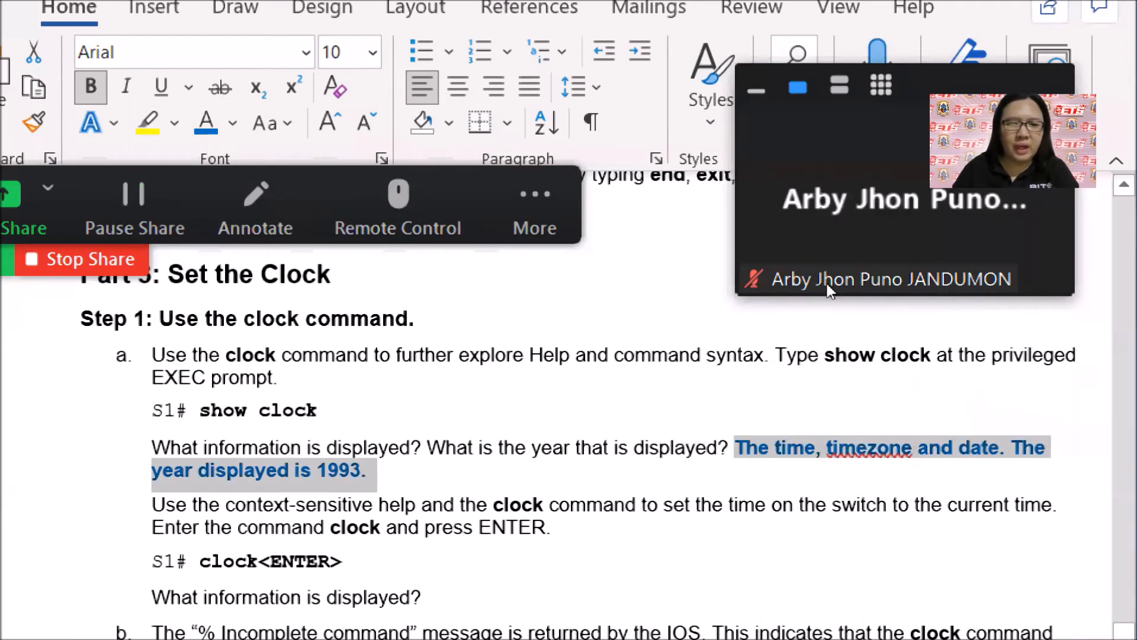
{"action": "left_click", "coordinate": [521, 476]}
- Switch to the Packet Tracer switch CLI and run "clock" at the privileged EXEC prompt
{"action": "scroll", "coordinate": [991, 314], "scroll_direction": "down", "scroll_amount": 1}
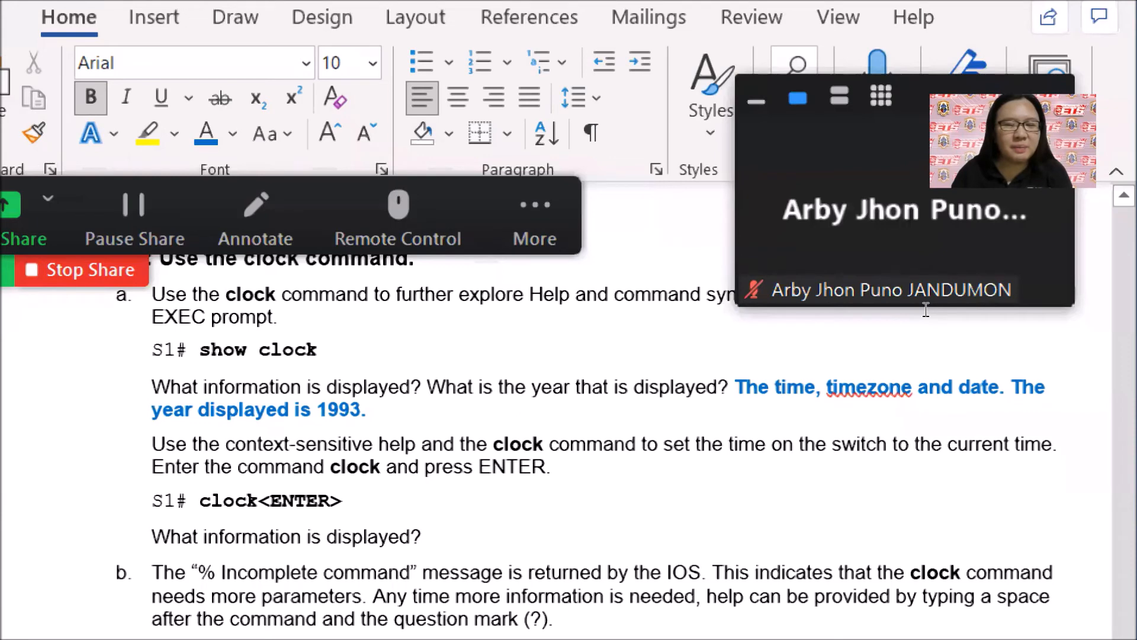
{"action": "scroll", "coordinate": [926, 309], "scroll_direction": "down", "scroll_amount": 2}
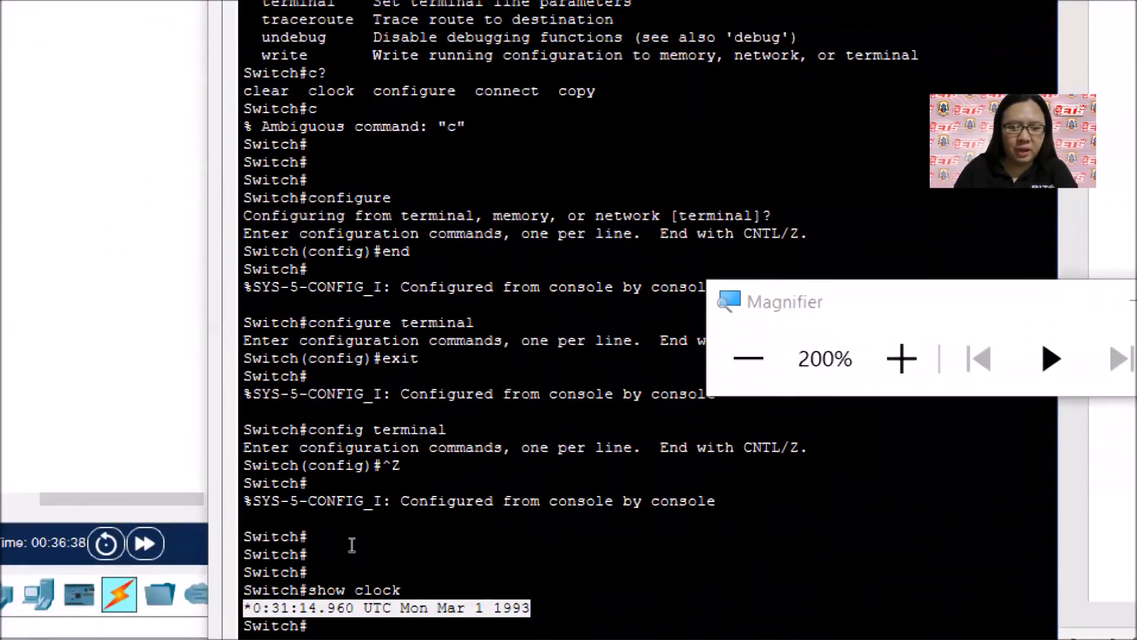
{"action": "type", "text": "clock"}
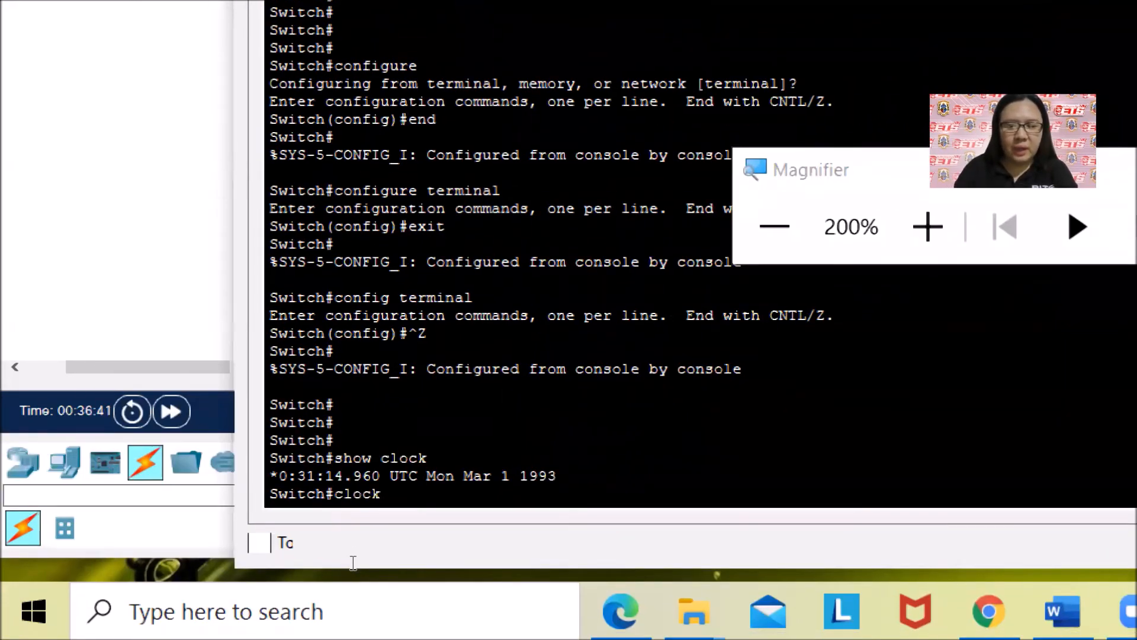
{"action": "key", "text": "Return"}
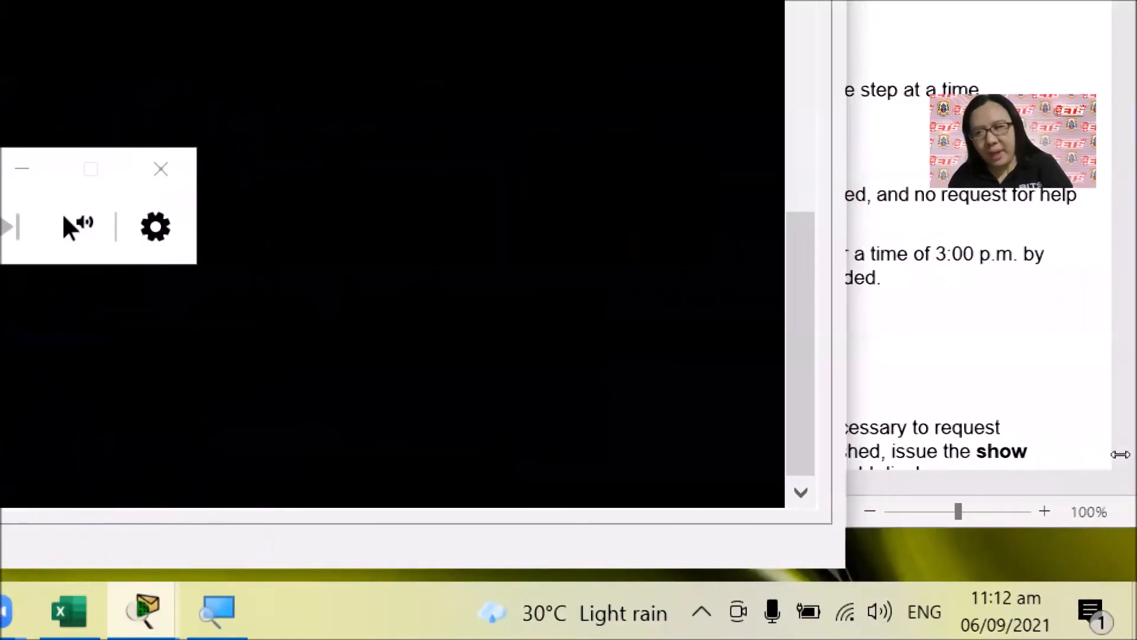
- Return to the Word lab sheet and answer the "clock<ENTER>" question with "% Incomplete command", checking the wording against the switch CLI output
{"action": "left_click", "coordinate": [1097, 485]}
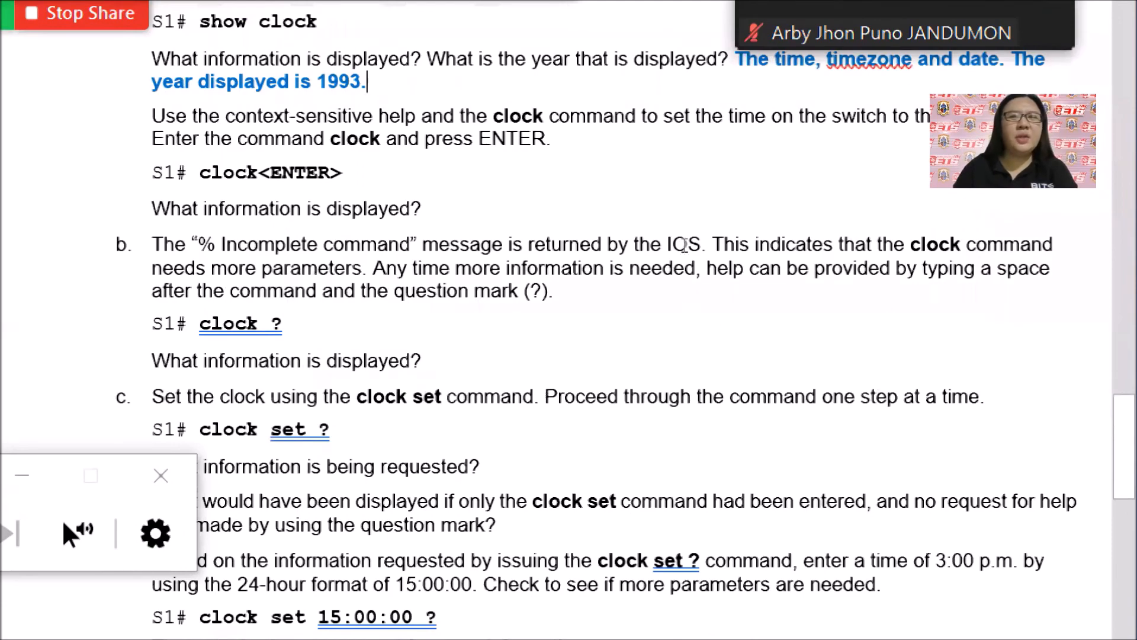
{"action": "type", "text": "Incomplete commans"}
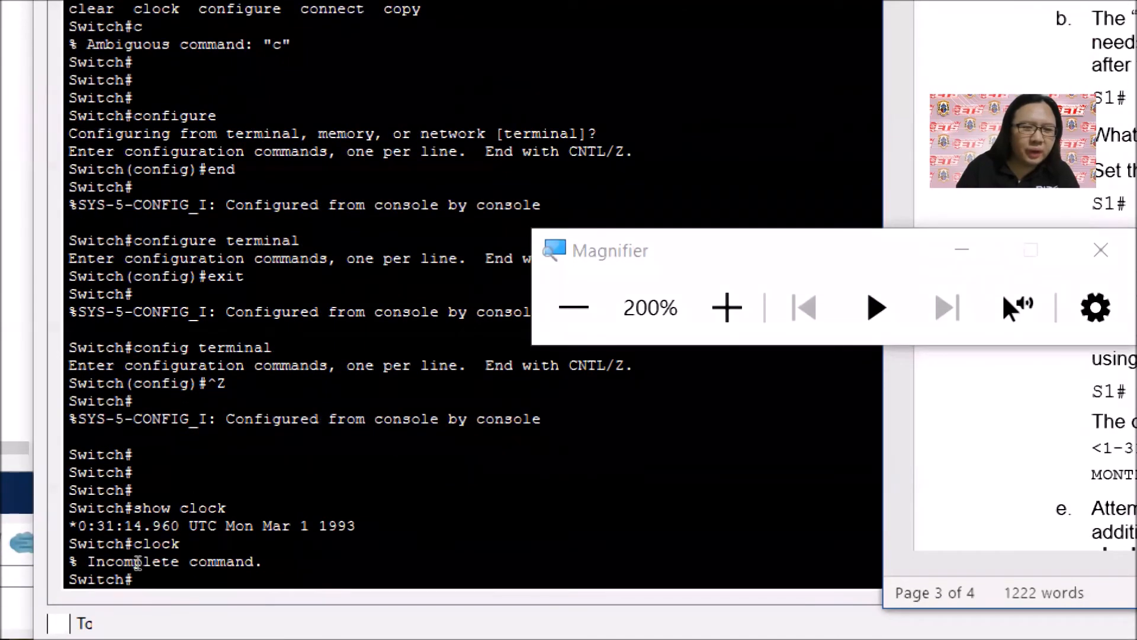
{"action": "left_click", "coordinate": [139, 562]}
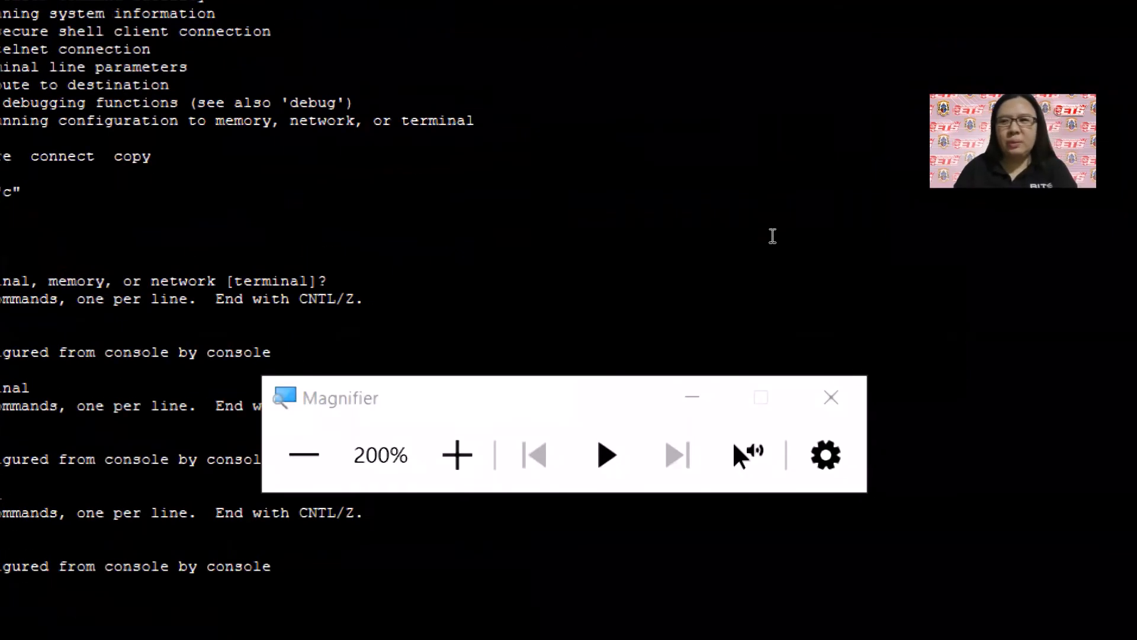
{"action": "left_click", "coordinate": [1075, 223]}
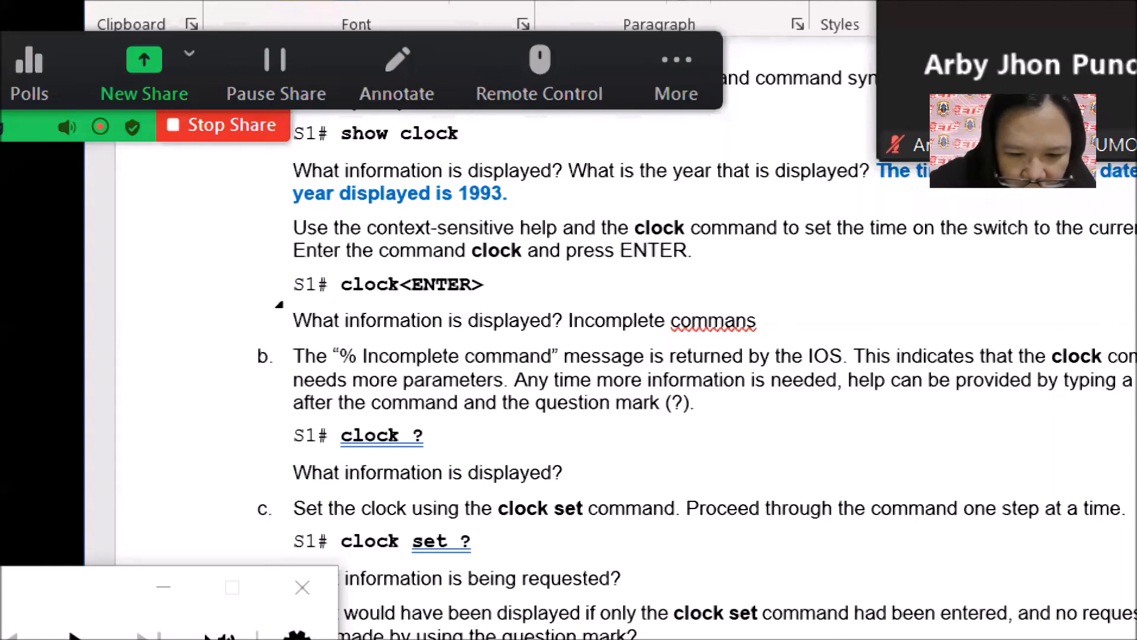
{"action": "type", "text": "%"}
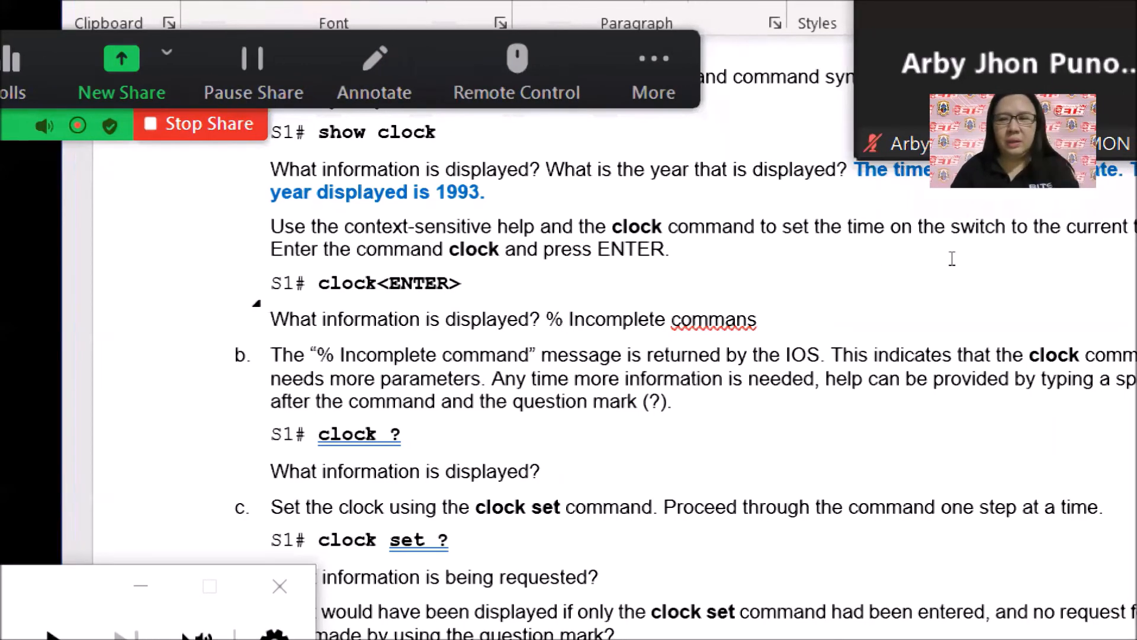
{"action": "key", "text": "End"}
{"action": "key", "text": "BackSpace"}
{"action": "type", "text": "d"}
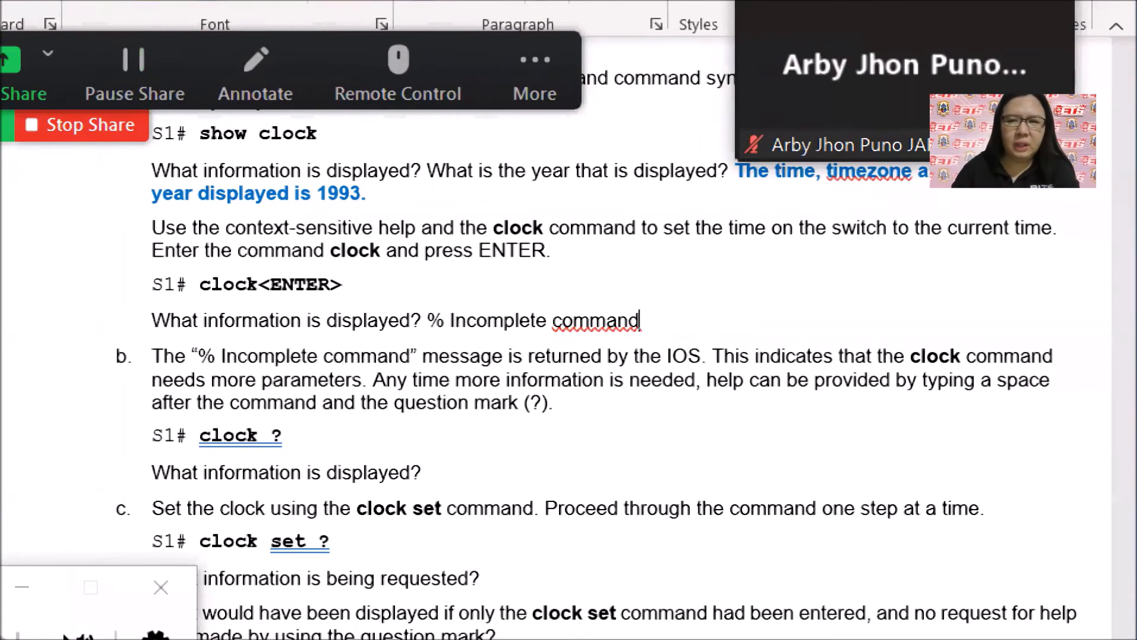
- Format the "% Incomplete command" answer as bold blue text
{"action": "key", "text": "shift+Left"}
{"action": "key", "text": "shift+Left"}
{"action": "key", "text": "shift+Left"}
{"action": "key", "text": "shift+Left"}
{"action": "key", "text": "shift+Left"}
{"action": "key", "text": "shift+Left"}
{"action": "key", "text": "shift+Left"}
{"action": "key", "text": "shift+Left"}
{"action": "key", "text": "shift+Left"}
{"action": "key", "text": "shift+Left"}
{"action": "key", "text": "shift+Left"}
{"action": "key", "text": "shift+Left"}
{"action": "key", "text": "shift+Left"}
{"action": "key", "text": "shift+Left"}
{"action": "key", "text": "shift+Left"}
{"action": "key", "text": "shift+Left"}
{"action": "key", "text": "shift+Left"}
{"action": "key", "text": "shift+Left"}
{"action": "key", "text": "shift+Left"}
{"action": "key", "text": "shift+Left"}
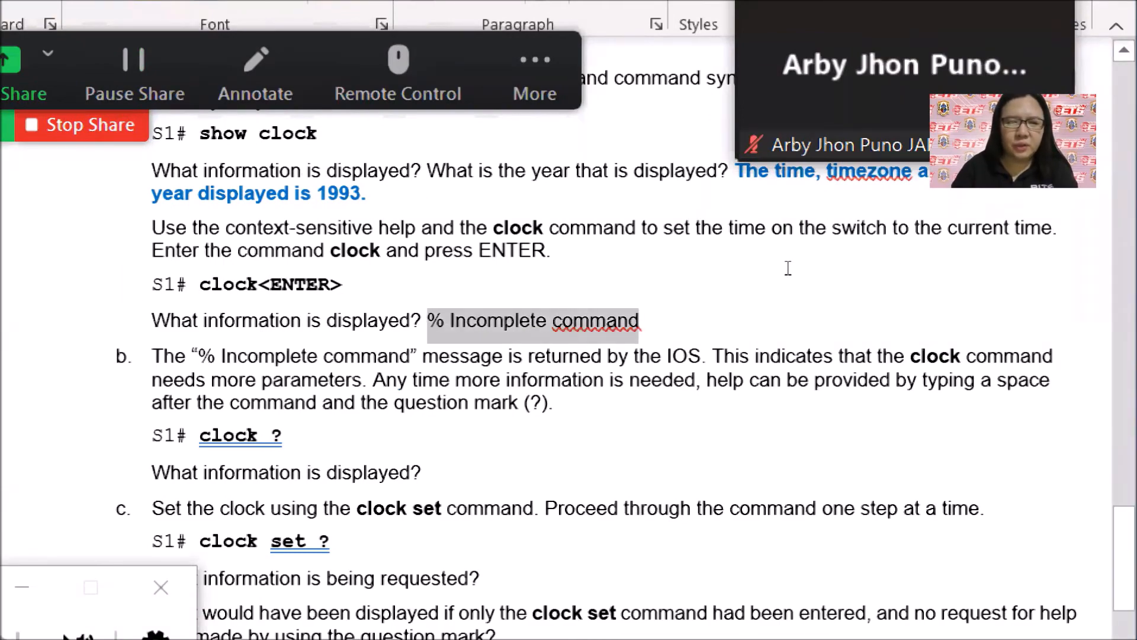
{"action": "key", "text": "ctrl+b"}
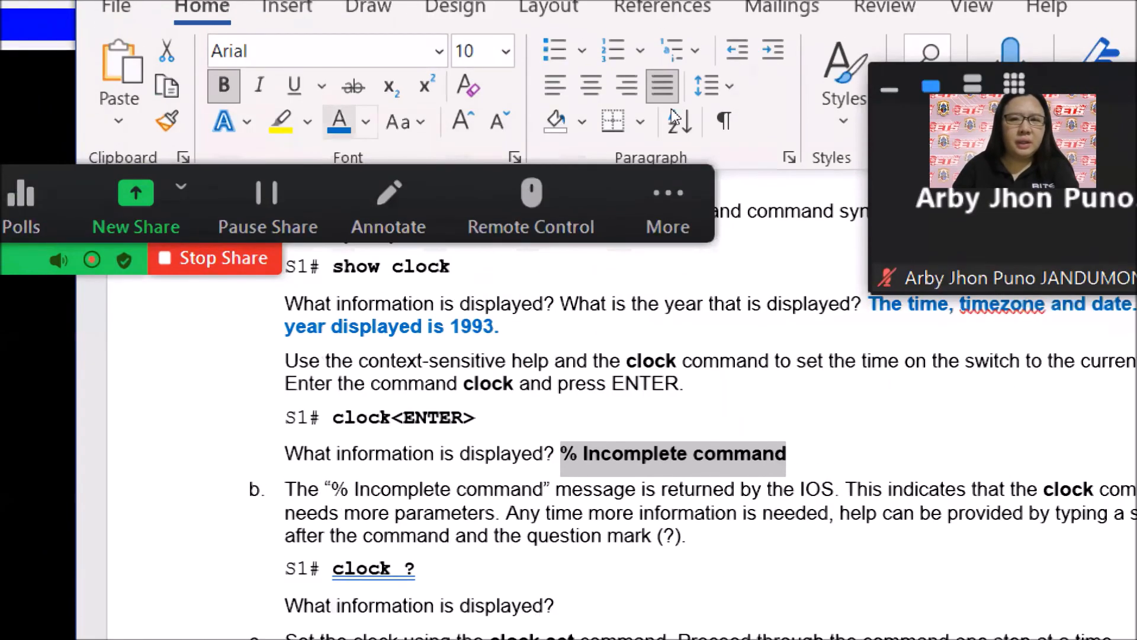
{"action": "left_click", "coordinate": [339, 119]}
{"action": "key", "text": "End"}
{"action": "key", "text": "Down"}
{"action": "key", "text": "Down"}
{"action": "key", "text": "Down"}
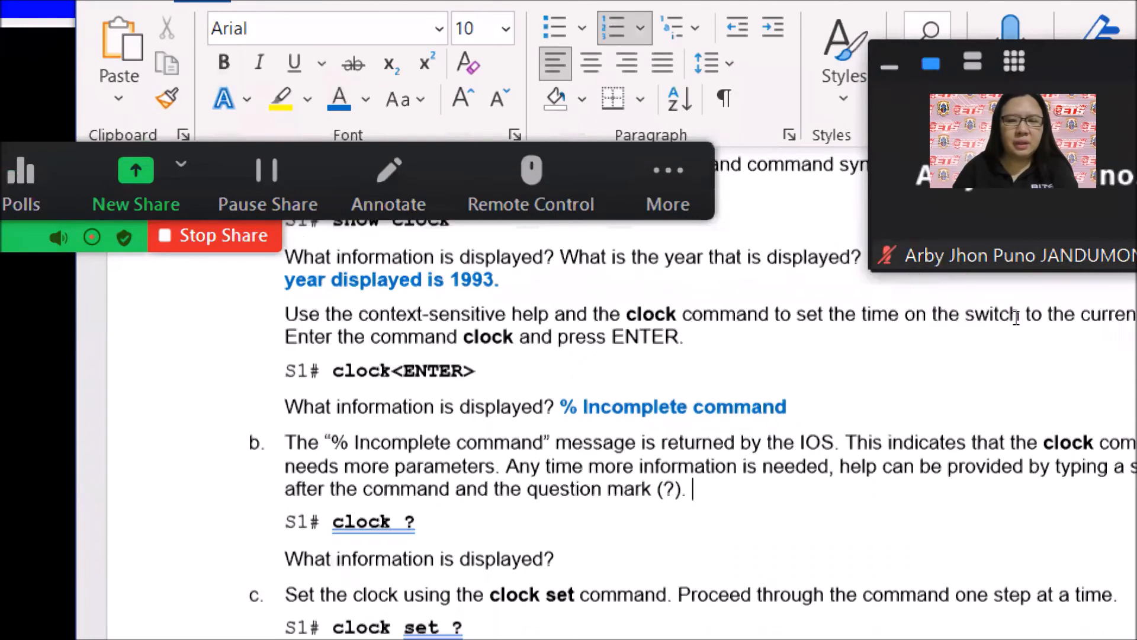
- Switch to the Packet Tracer switch CLI and request context-sensitive help with "clock ?" at the privileged EXEC prompt
{"action": "scroll", "coordinate": [1017, 318], "scroll_direction": "down", "scroll_amount": 1}
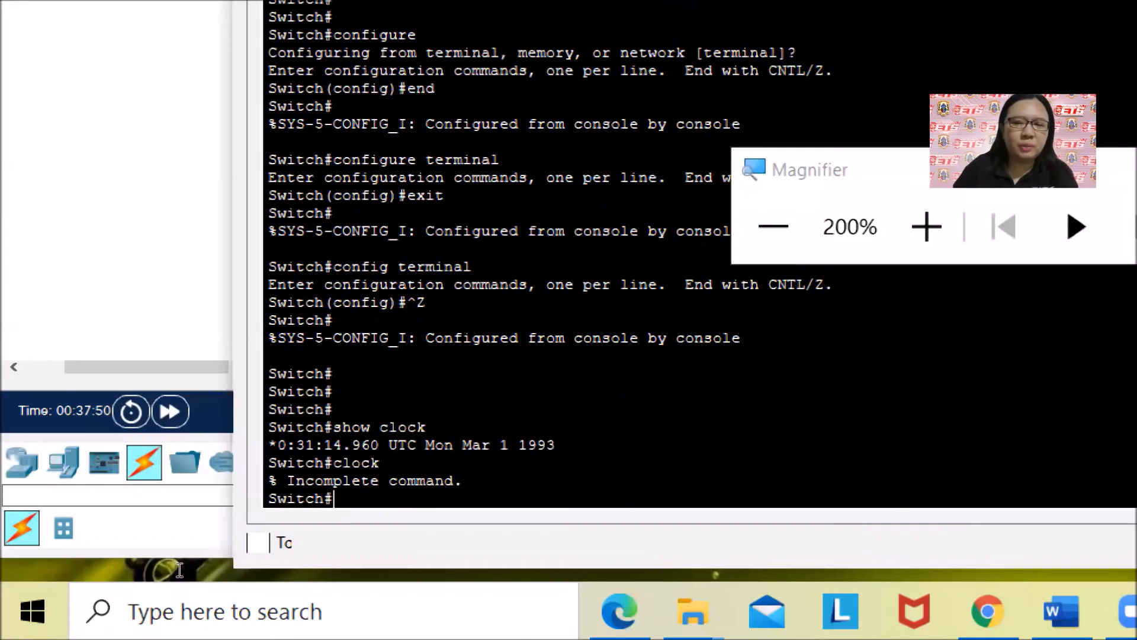
{"action": "type", "text": "clock ?"}
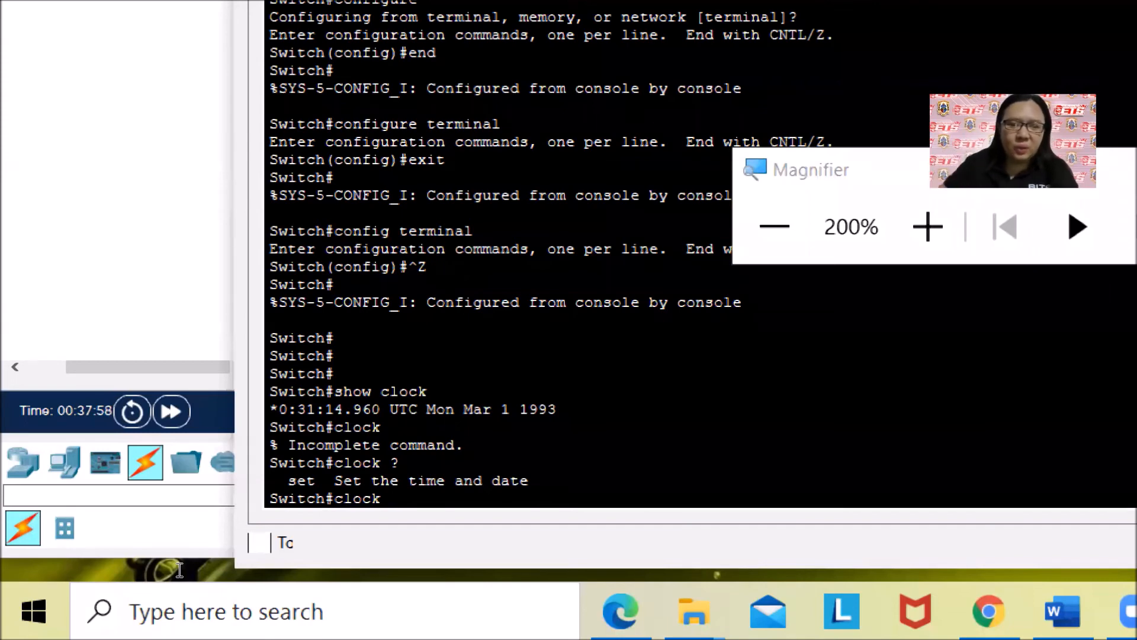
{"action": "type", "text": "set"}
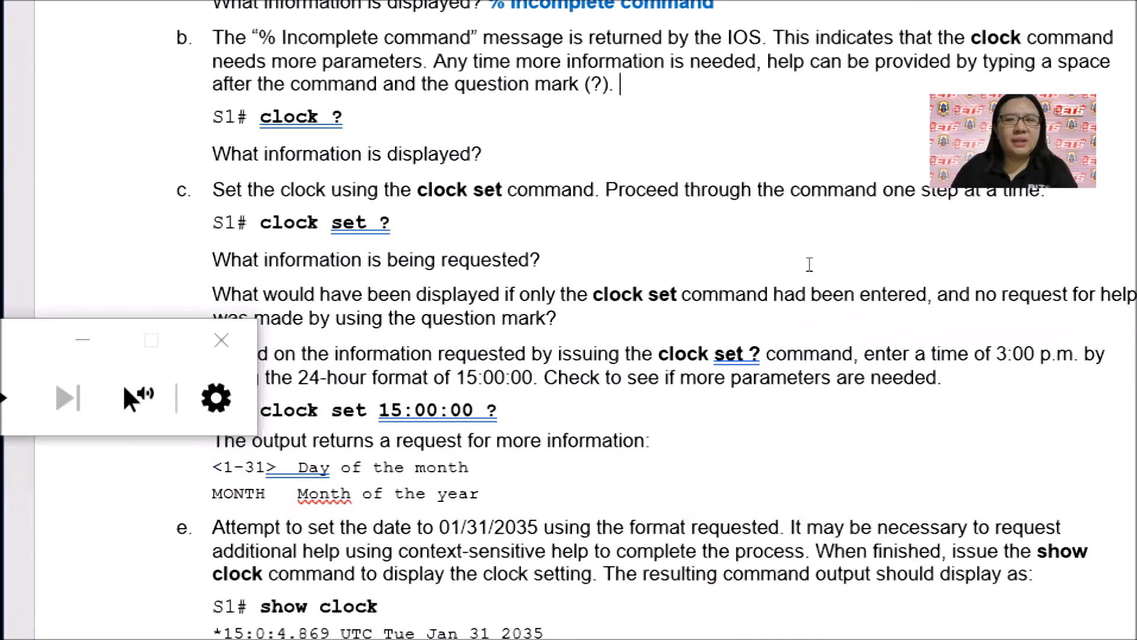
{"action": "key", "text": "Down"}
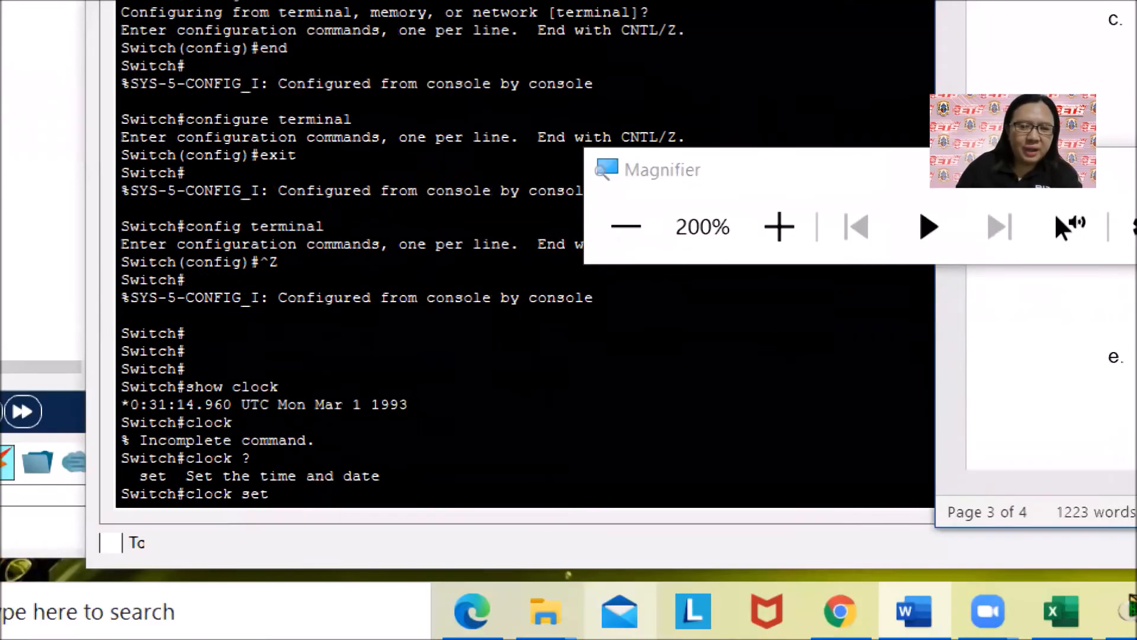
{"action": "left_click", "coordinate": [275, 493]}
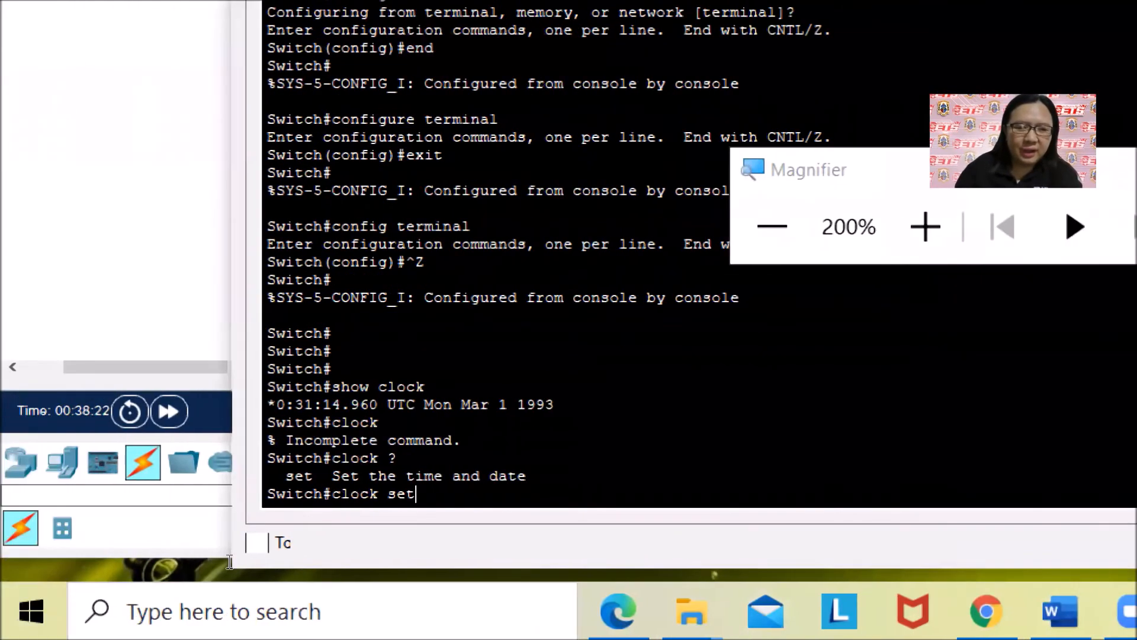
{"action": "key", "text": "BackSpace"}
{"action": "key", "text": "BackSpace"}
{"action": "key", "text": "BackSpace"}
{"action": "key", "text": "BackSpace"}
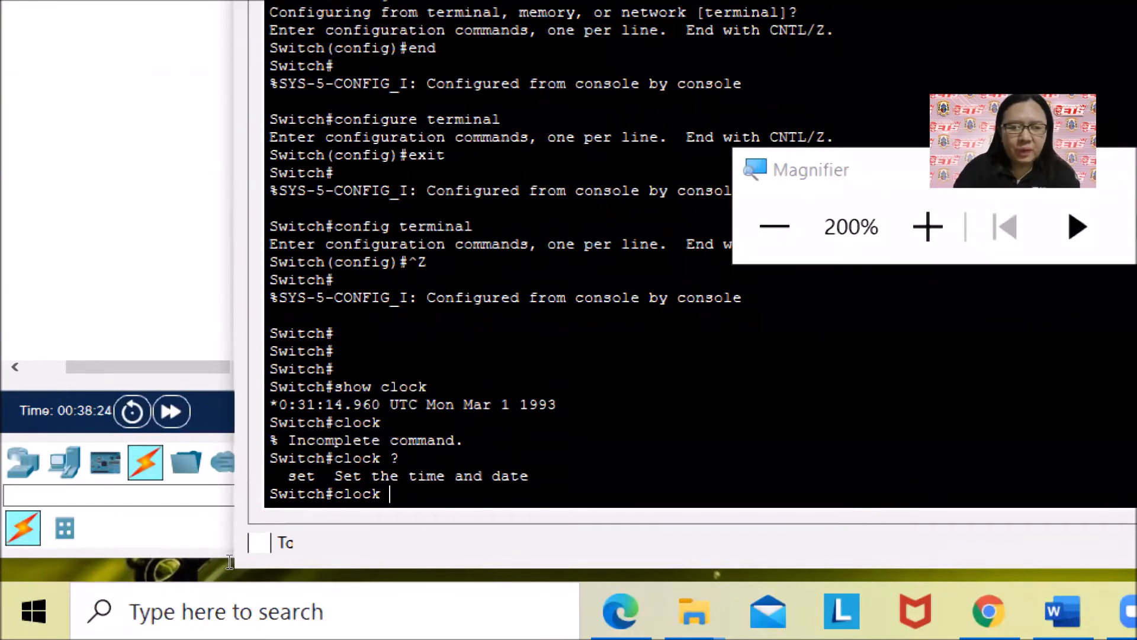
- Copy the "set Set the time and date" help line from the CLI and go to the "clock ?" question in the Word lab sheet
{"action": "mouse_move", "coordinate": [144, 558]}
{"action": "left_mouse_down"}
{"action": "mouse_move", "coordinate": [266, 560]}
{"action": "mouse_move", "coordinate": [144, 558]}
{"action": "mouse_move", "coordinate": [157, 558]}
{"action": "left_mouse_up"}
{"action": "right_click", "coordinate": [155, 558]}
{"action": "left_click", "coordinate": [185, 563]}
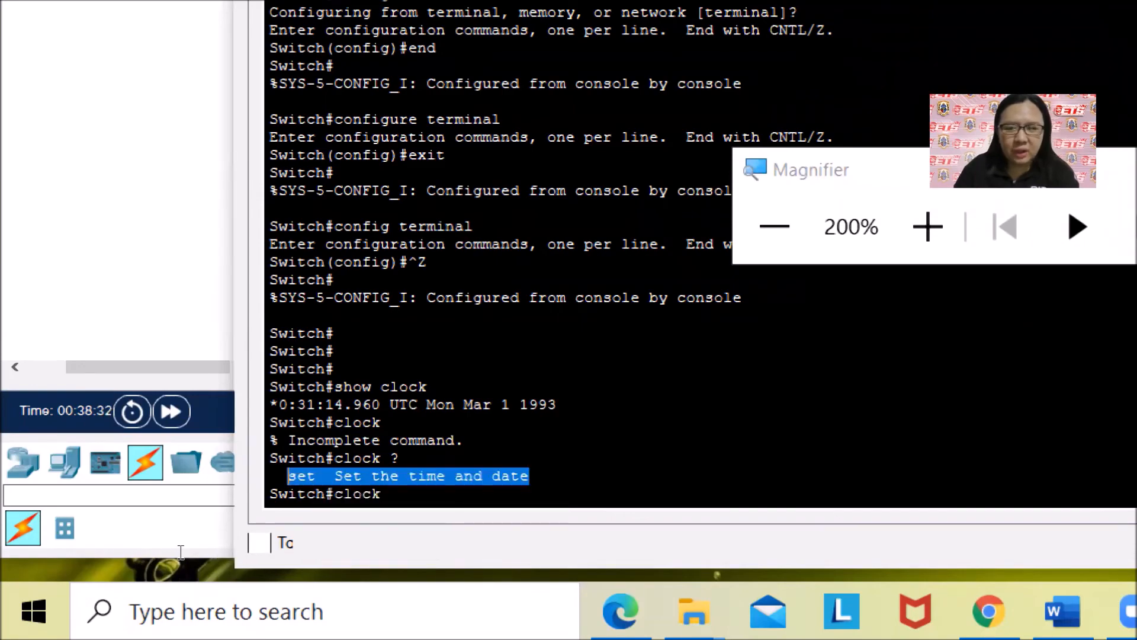
{"action": "left_click", "coordinate": [1038, 441]}
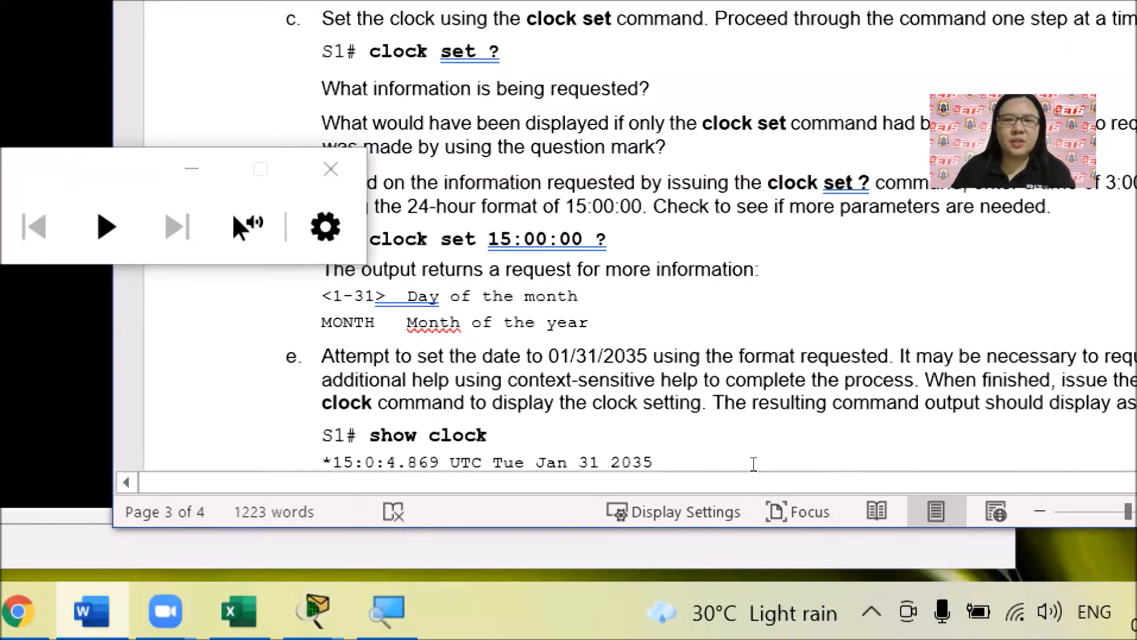
{"action": "scroll", "coordinate": [848, 466], "scroll_direction": "up", "scroll_amount": 2}
{"action": "scroll", "coordinate": [848, 466], "scroll_direction": "up", "scroll_amount": 6}
{"action": "scroll", "coordinate": [711, 495], "scroll_direction": "down", "scroll_amount": 1}
{"action": "scroll", "coordinate": [711, 495], "scroll_direction": "down", "scroll_amount": 1}
{"action": "left_click", "coordinate": [816, 489]}
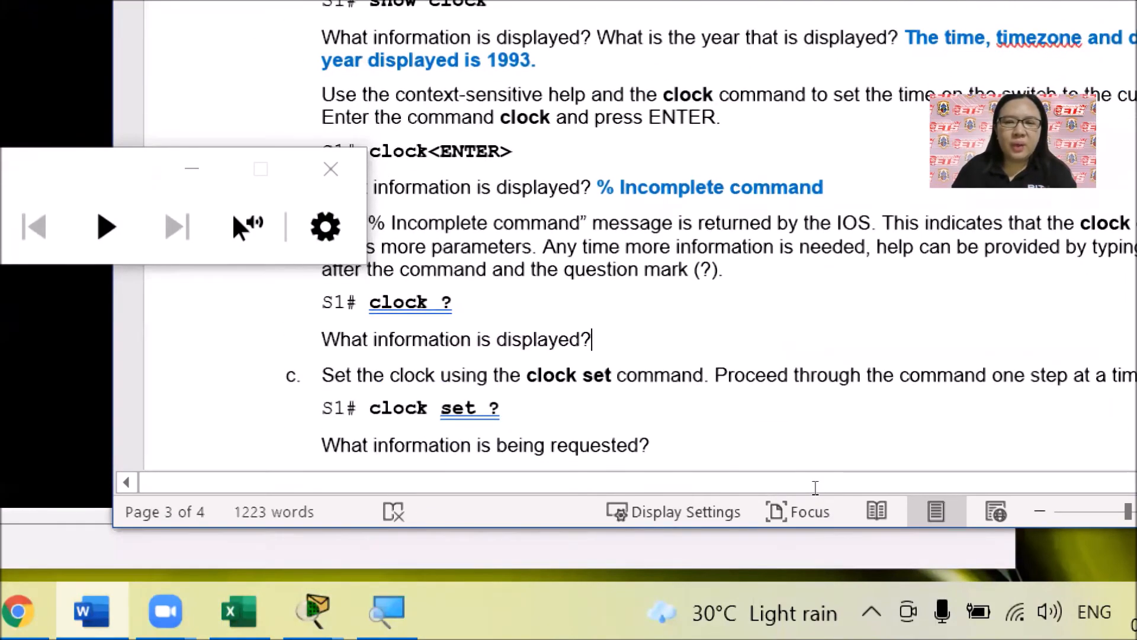
- Answer the "clock ?" question with "It displayed" followed by the copied CLI help line
{"action": "type", "text": "It dsipla"}
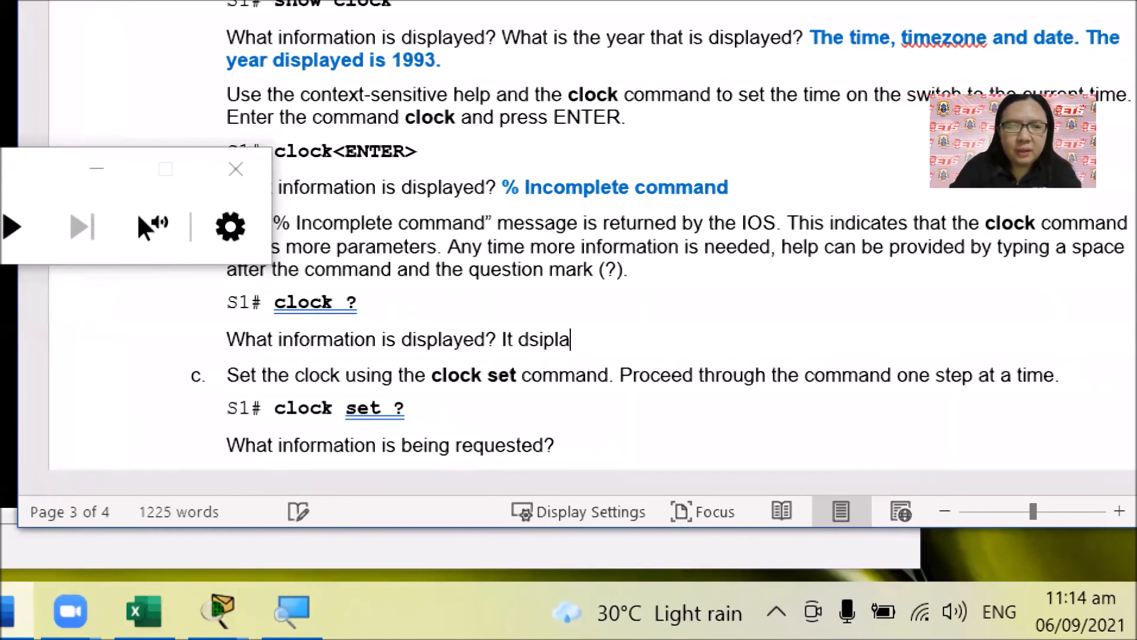
{"action": "key", "text": "BackSpace"}
{"action": "key", "text": "BackSpace"}
{"action": "key", "text": "BackSpace"}
{"action": "key", "text": "BackSpace"}
{"action": "key", "text": "BackSpace"}
{"action": "type", "text": "isplayed"}
{"action": "key", "text": "ctrl+v"}
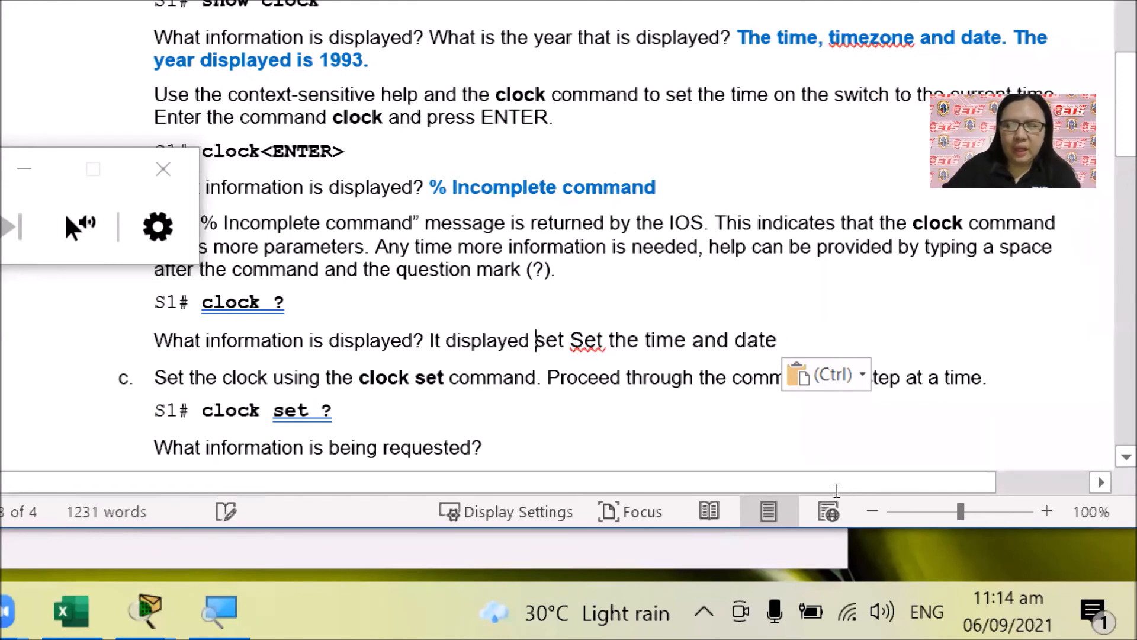
- Punctuate the pasted help text with single quotes and a hyphen so it reads 'set - Set the time and date'
{"action": "type", "text": "'"}
{"action": "key", "text": "ctrl+Right"}
{"action": "type", "text": "="}
{"action": "key", "text": "BackSpace"}
{"action": "key", "text": "BackSpace"}
{"action": "type", "text": "-"}
{"action": "key", "text": "End"}
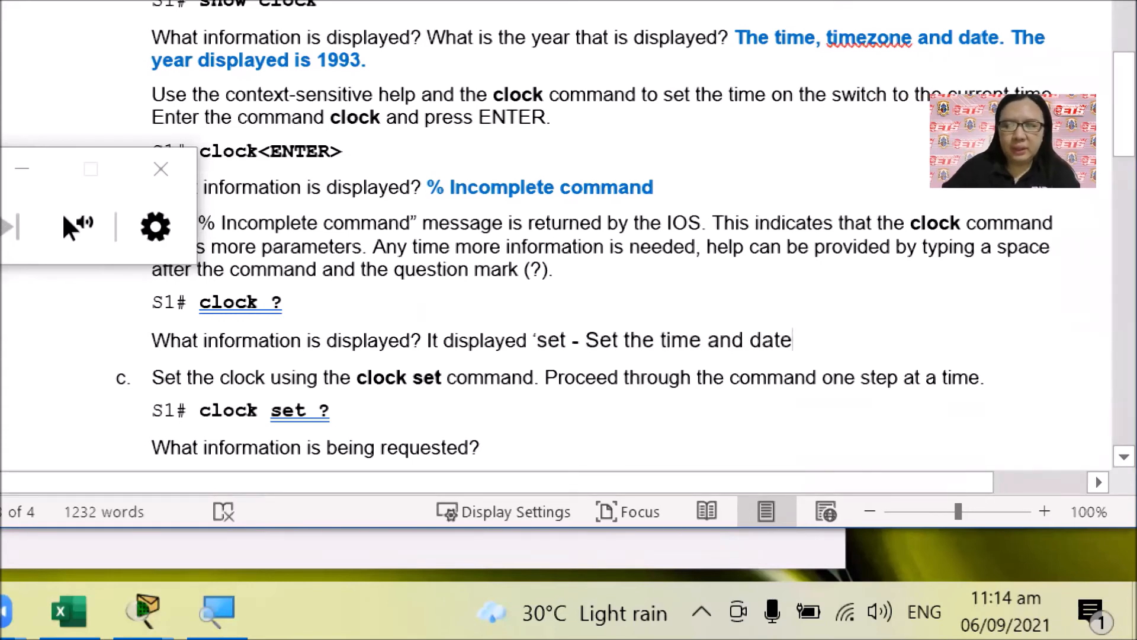
{"action": "type", "text": "'"}
- Format the "clock ?" answer as bold blue text
{"action": "left_click_drag", "start_coordinate": [428, 341], "coordinate": [807, 341]}
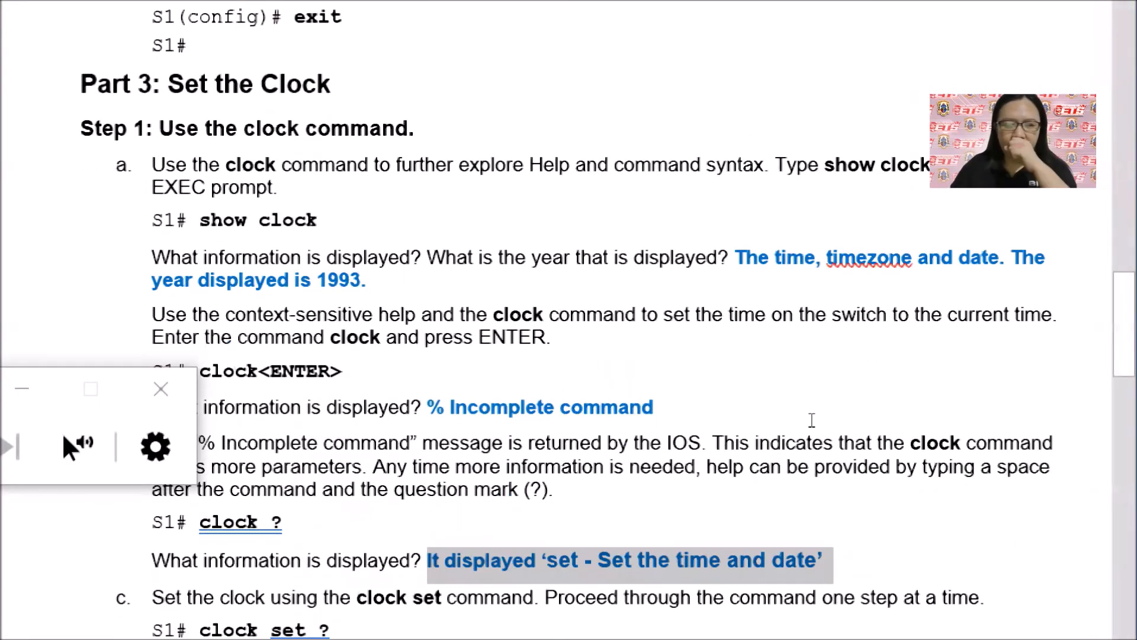
{"action": "scroll", "coordinate": [811, 420], "scroll_direction": "down", "scroll_amount": 5}
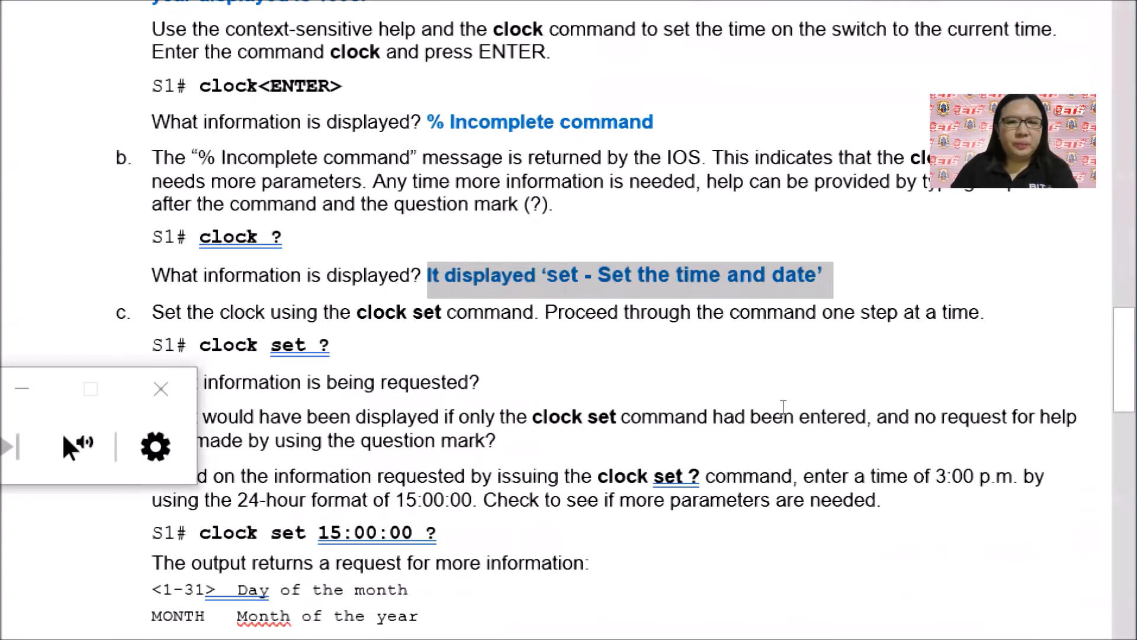
{"action": "left_click", "coordinate": [774, 377]}
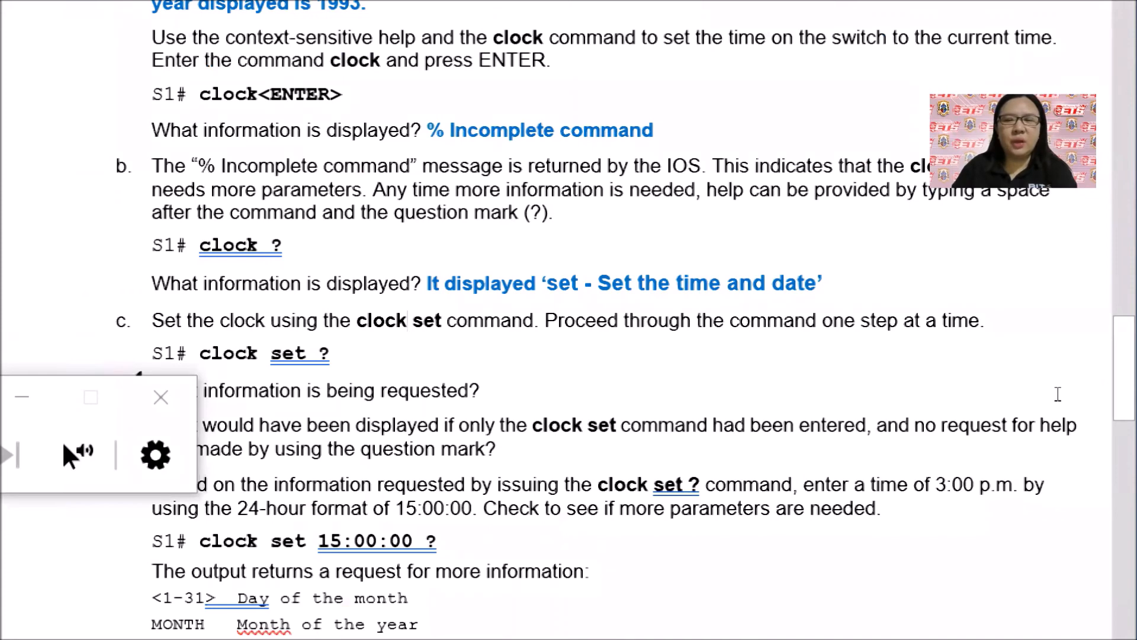
- Switch to the Packet Tracer switch CLI, run "clock set" without parameters, and request help with "clock set ?"
{"action": "scroll", "coordinate": [1058, 394], "scroll_direction": "down", "scroll_amount": 1}
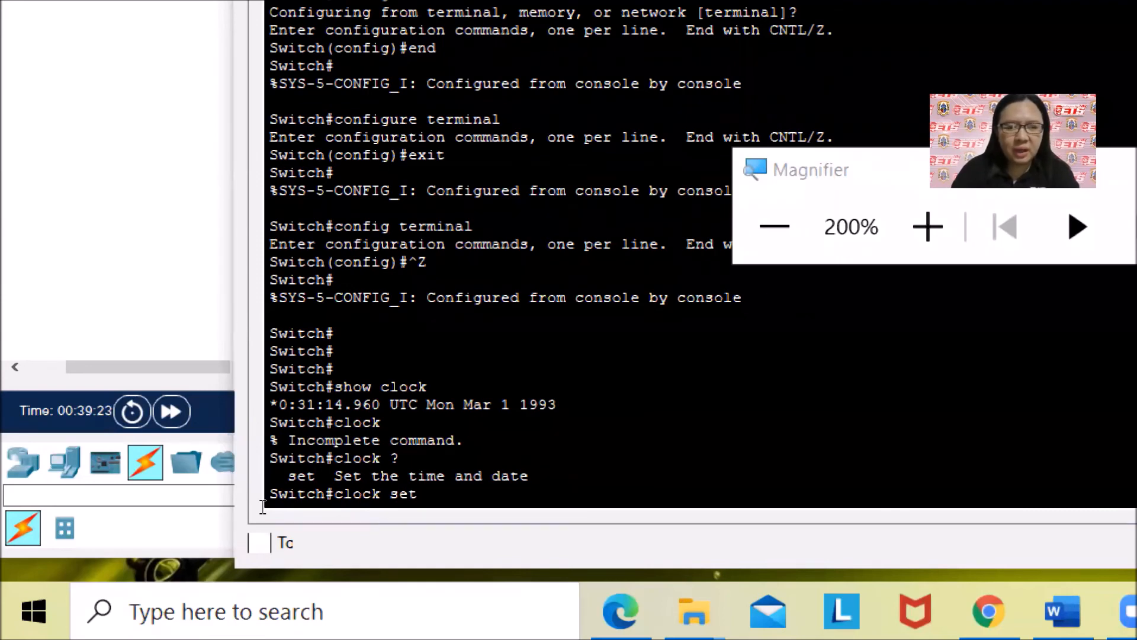
{"action": "key", "text": "Return"}
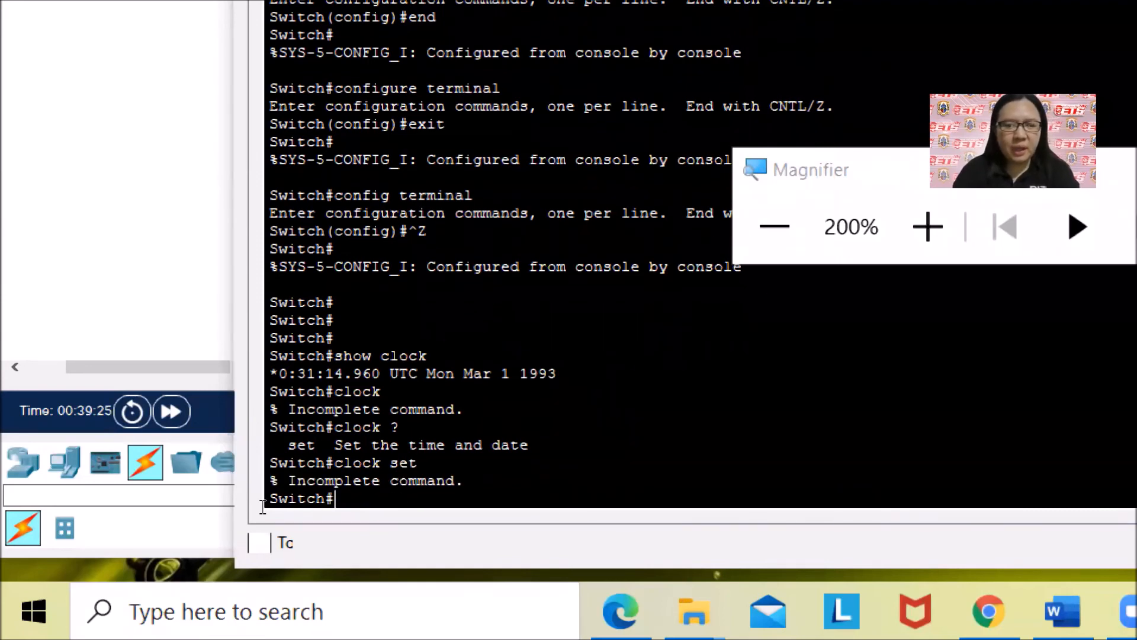
{"action": "type", "text": "clock"}
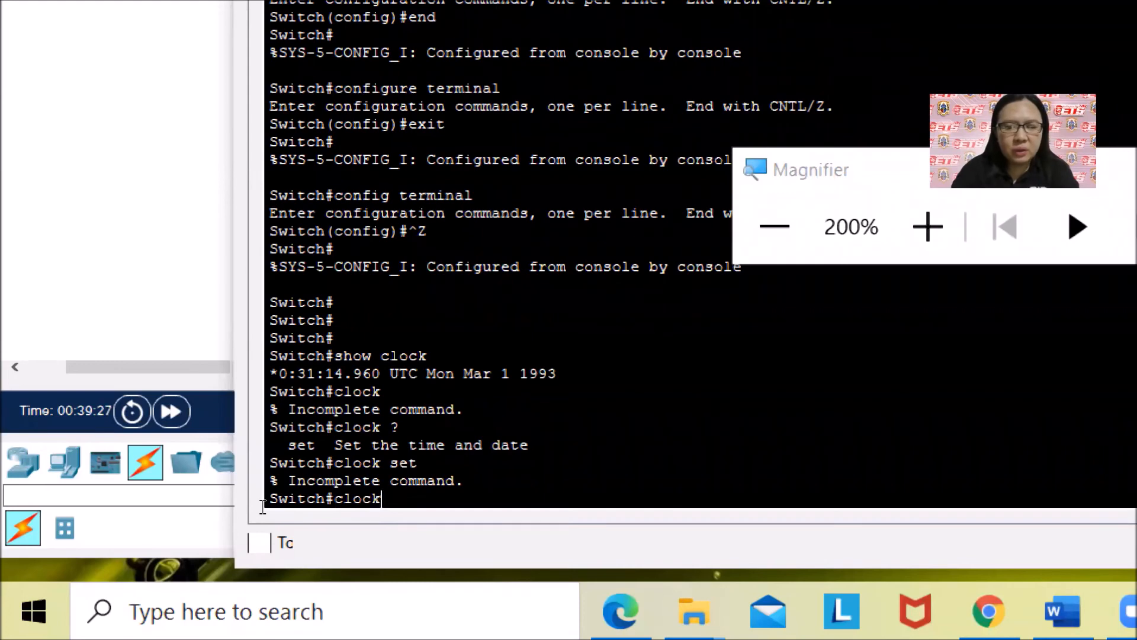
{"action": "type", "text": " set ?"}
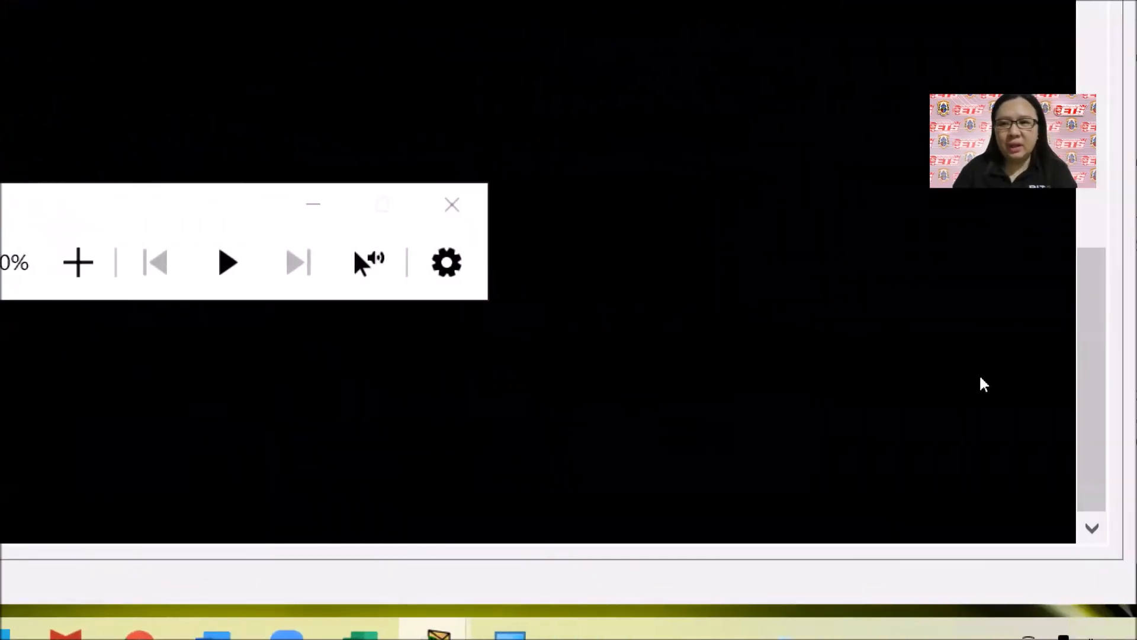
- Copy the "hh:mm:ss Current Time" line from the CLI and paste it as the answer to "What information is being requested?" in Word
{"action": "left_click", "coordinate": [1104, 388]}
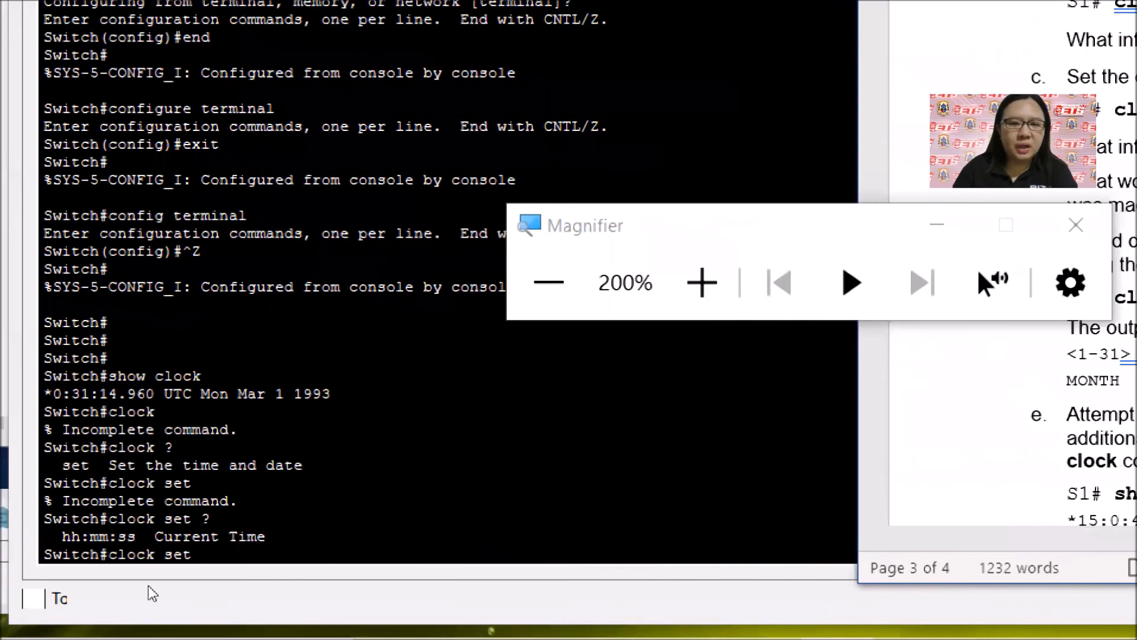
{"action": "left_click_drag", "start_coordinate": [62, 536], "coordinate": [268, 539]}
{"action": "right_click", "coordinate": [354, 504]}
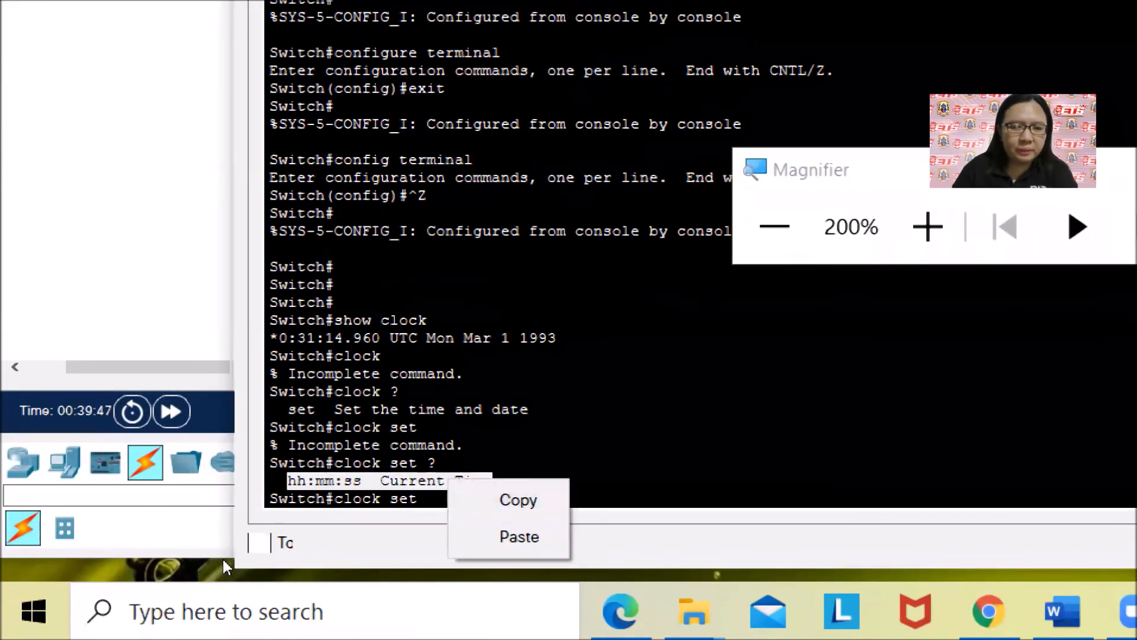
{"action": "left_click", "coordinate": [498, 502]}
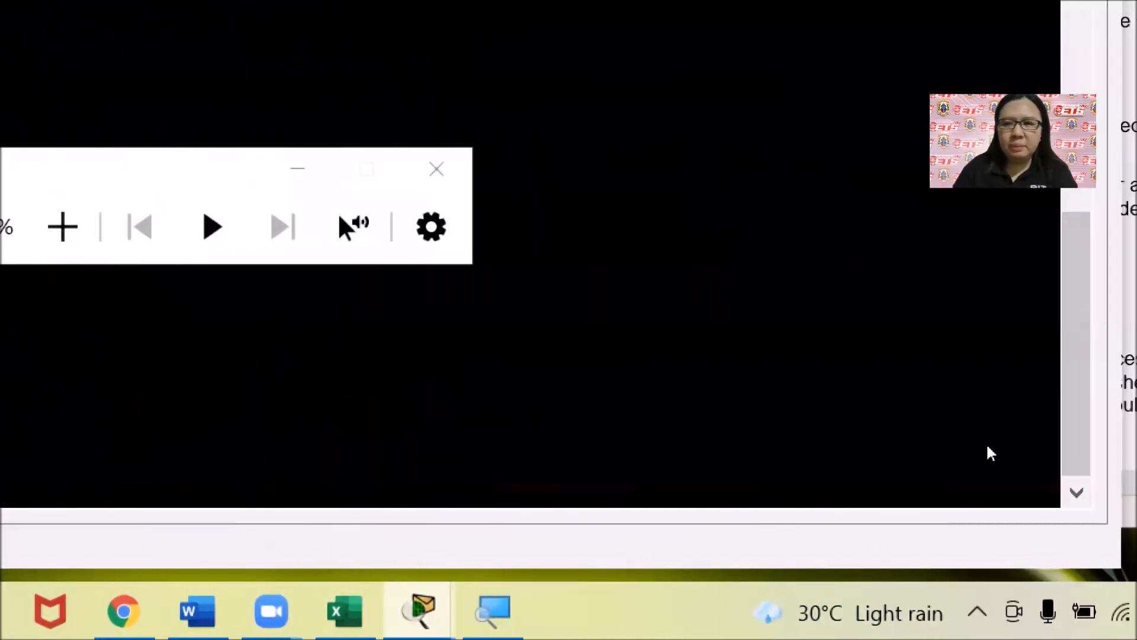
{"action": "left_click", "coordinate": [1006, 455]}
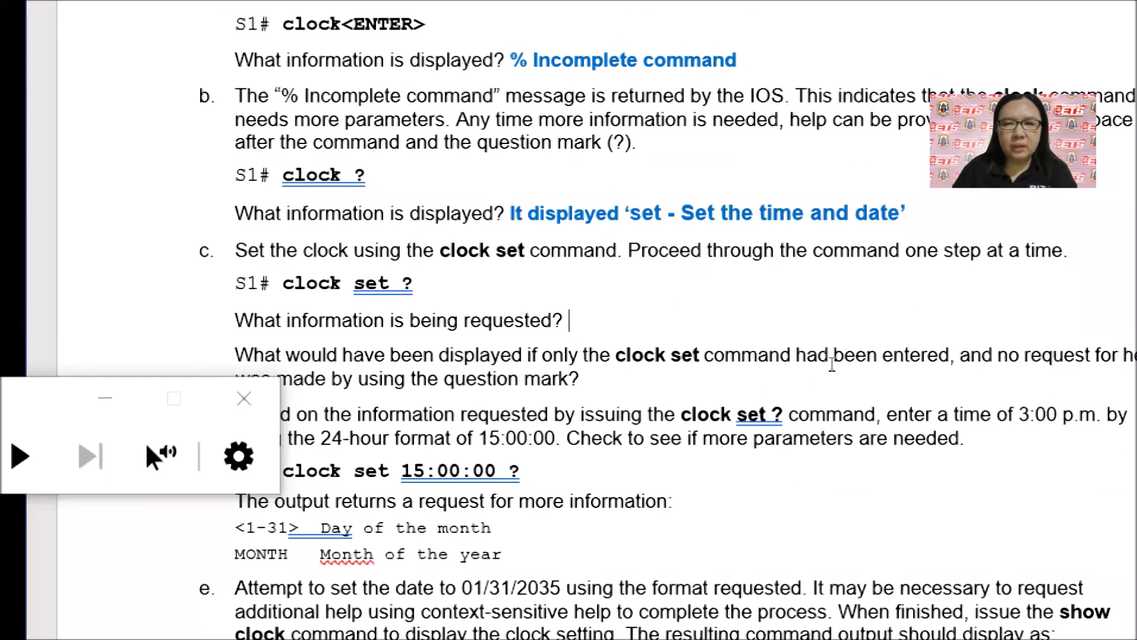
{"action": "right_click", "coordinate": [832, 364]}
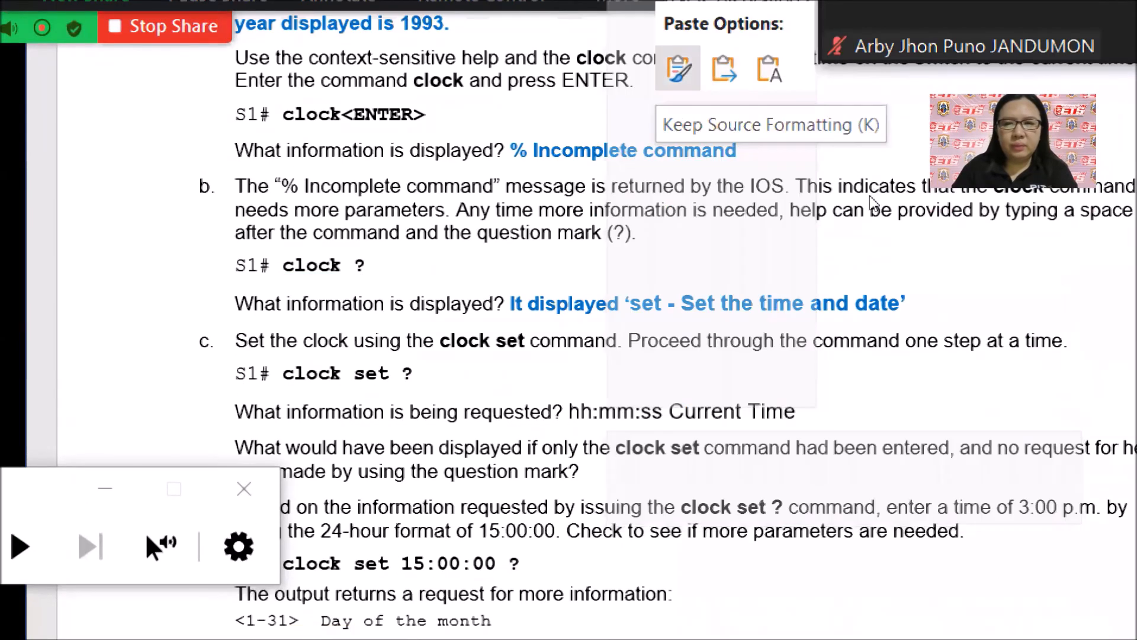
{"action": "left_click", "coordinate": [678, 69]}
{"action": "left_click", "coordinate": [666, 448]}
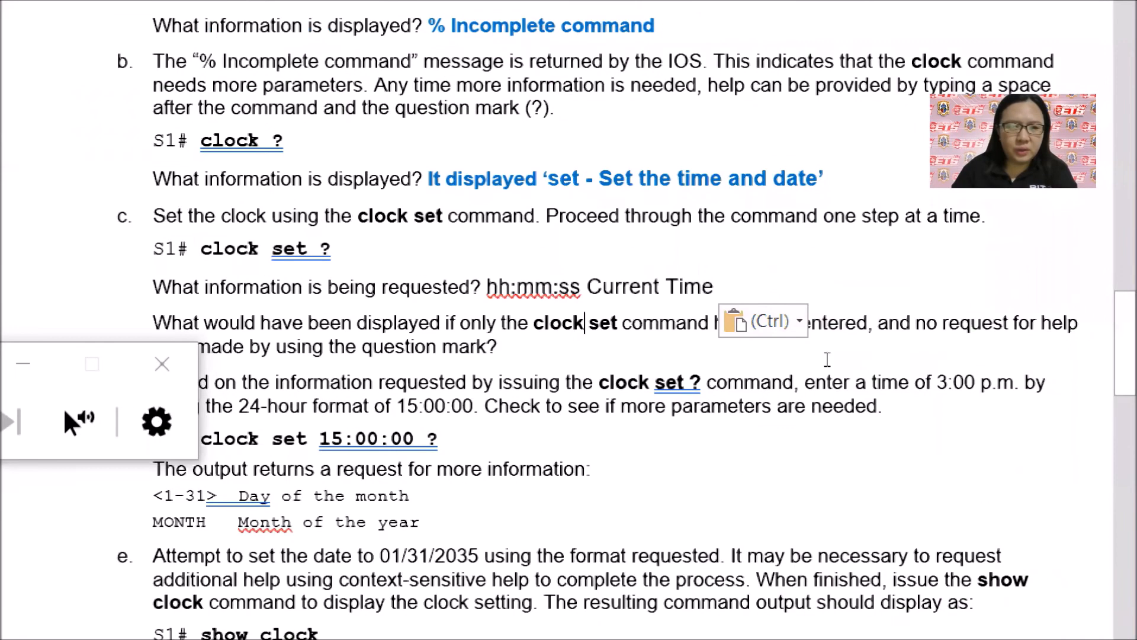
- Format the "hh:mm:ss Current Time" answer as bold blue text
{"action": "left_click_drag", "start_coordinate": [860, 364], "coordinate": [926, 367]}
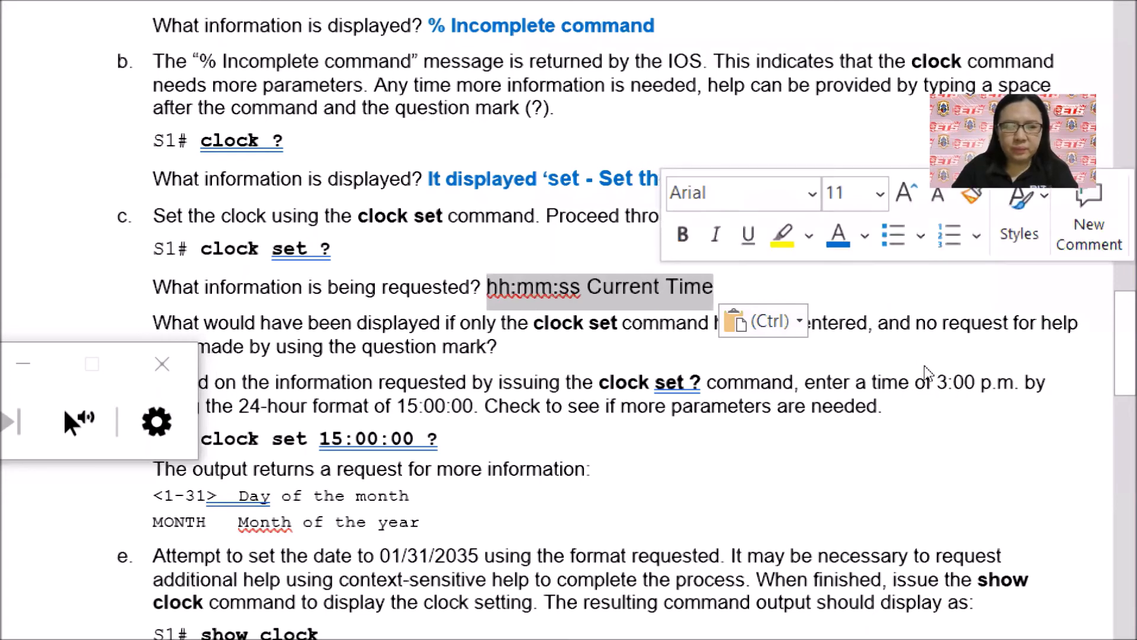
{"action": "key", "text": "ctrl+b"}
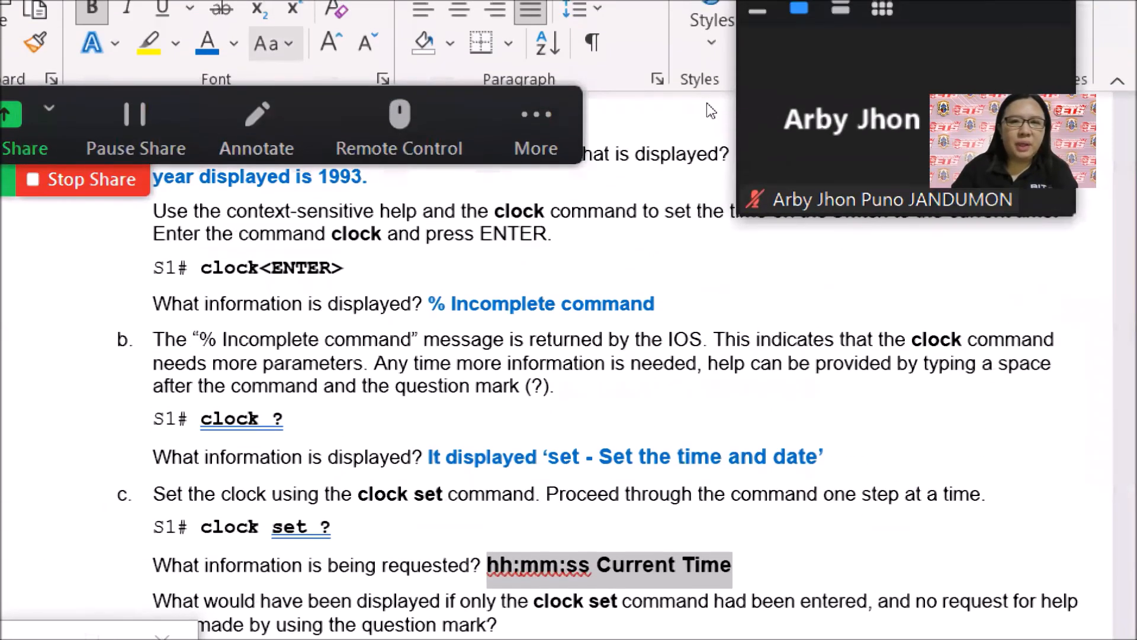
{"action": "left_click", "coordinate": [666, 105]}
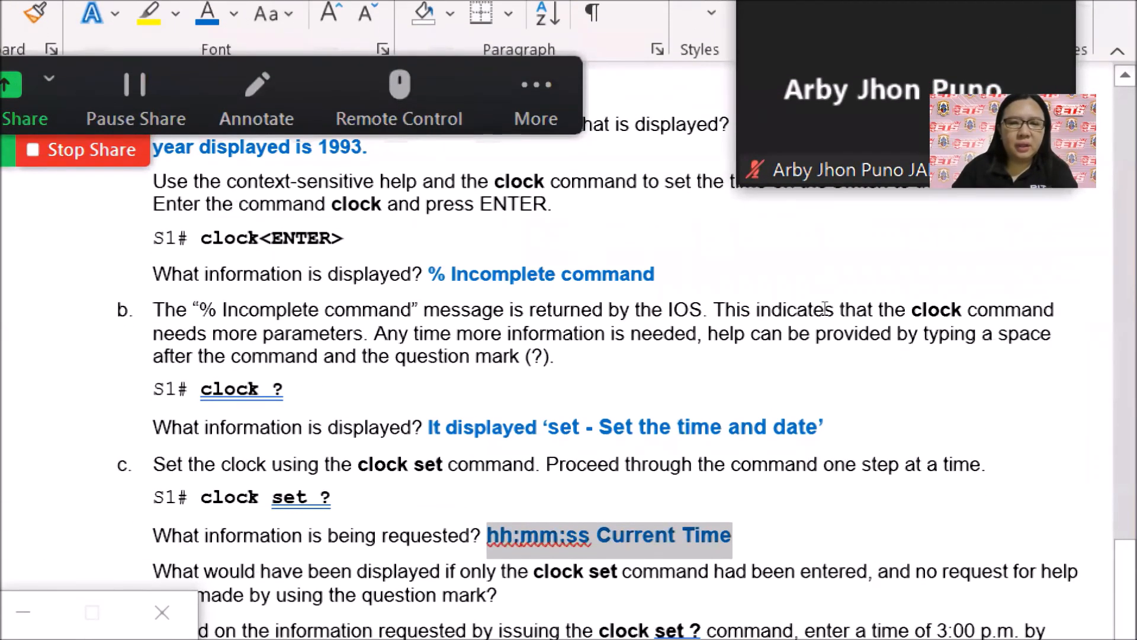
{"action": "left_click", "coordinate": [824, 309]}
{"action": "scroll", "coordinate": [825, 309], "scroll_direction": "down", "scroll_amount": 1}
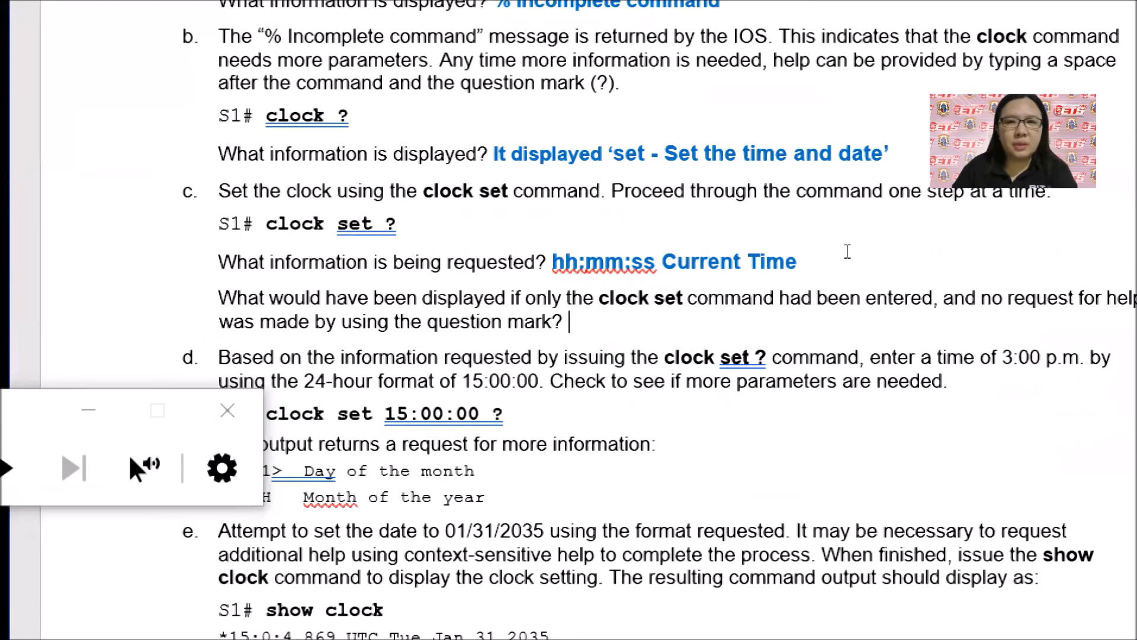
- Copy the existing "% Incomplete command" answer from the "clock<ENTER>" question
{"action": "scroll", "coordinate": [848, 251], "scroll_direction": "up", "scroll_amount": 1}
{"action": "left_click_drag", "start_coordinate": [219, 74], "coordinate": [625, 76]}
{"action": "left_click", "coordinate": [610, 75]}
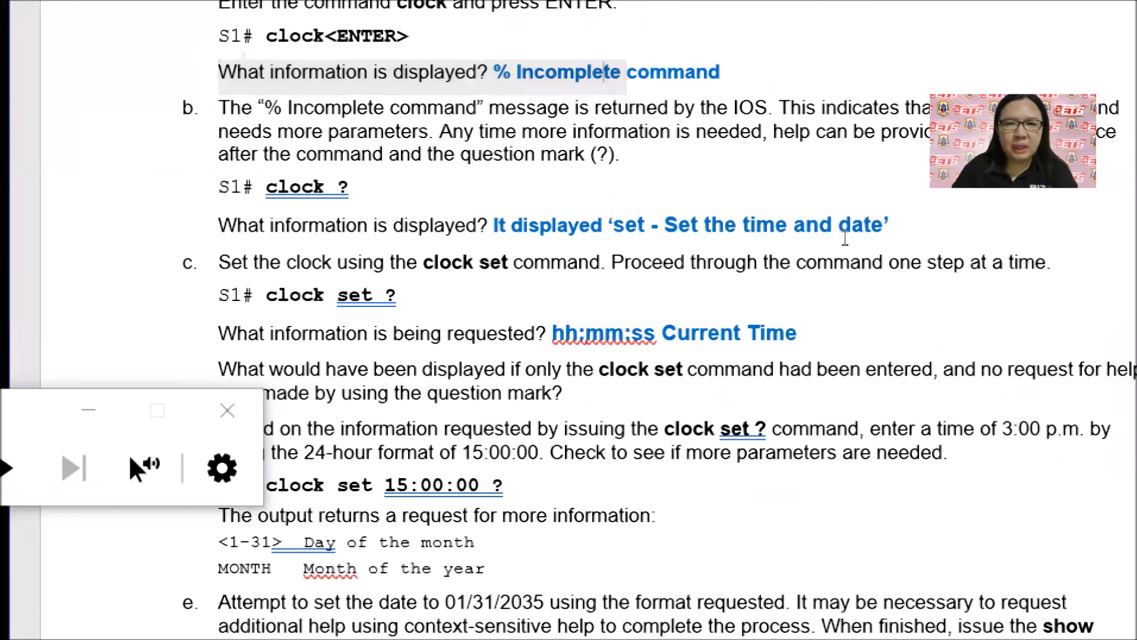
{"action": "left_click_drag", "start_coordinate": [720, 75], "coordinate": [494, 75]}
{"action": "key", "text": "ctrl+c"}
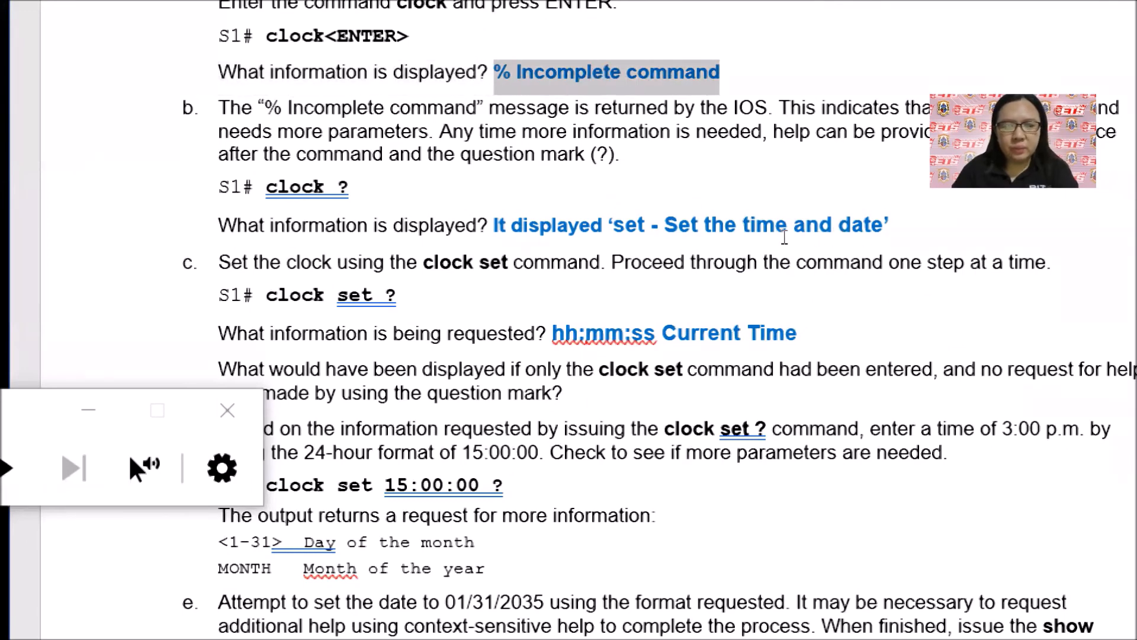
- Answer the "clock set" without help question with "It would return an" followed by the copied "% Incomplete command"
{"action": "left_click", "coordinate": [841, 402]}
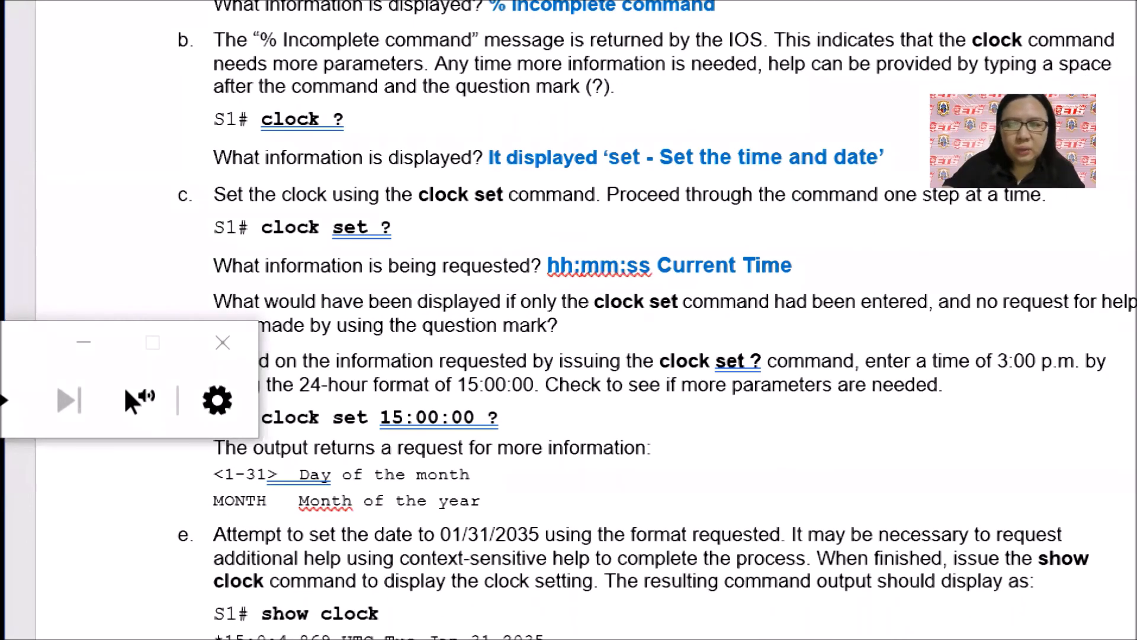
{"action": "type", "text": "It wo"}
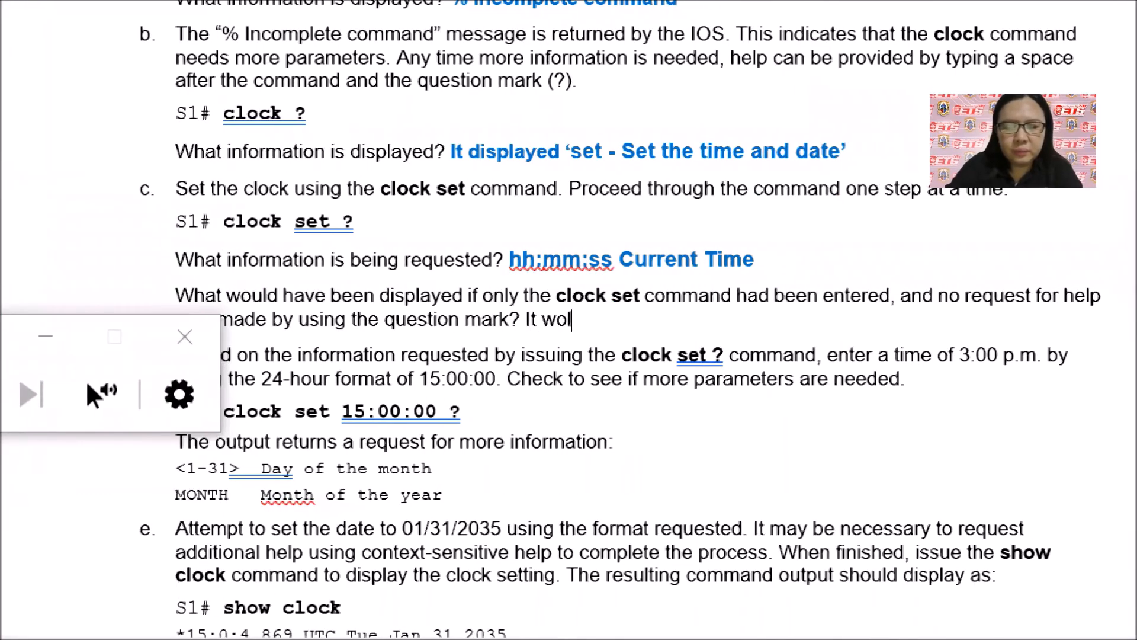
{"action": "type", "text": "uld ret"}
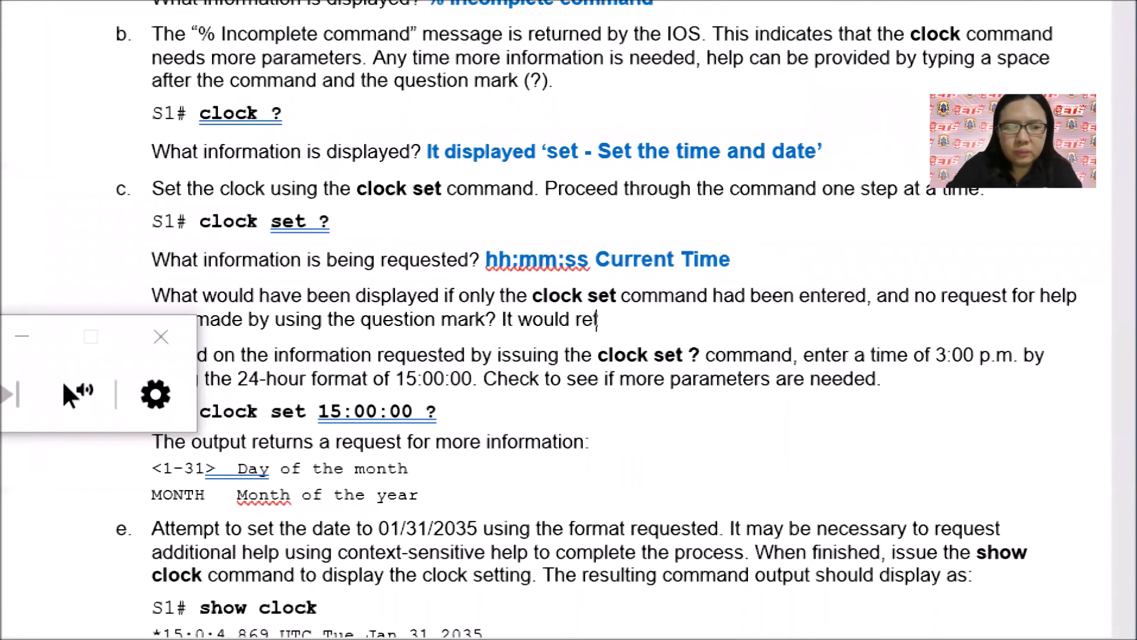
{"action": "type", "text": "urn an"}
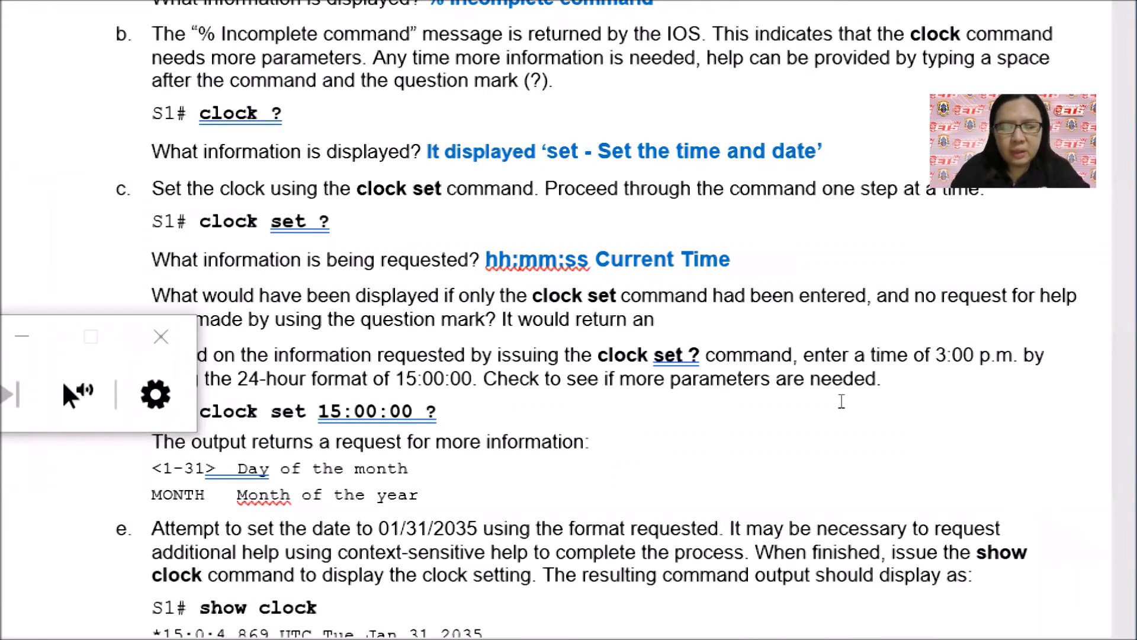
{"action": "key", "text": "ctrl+v"}
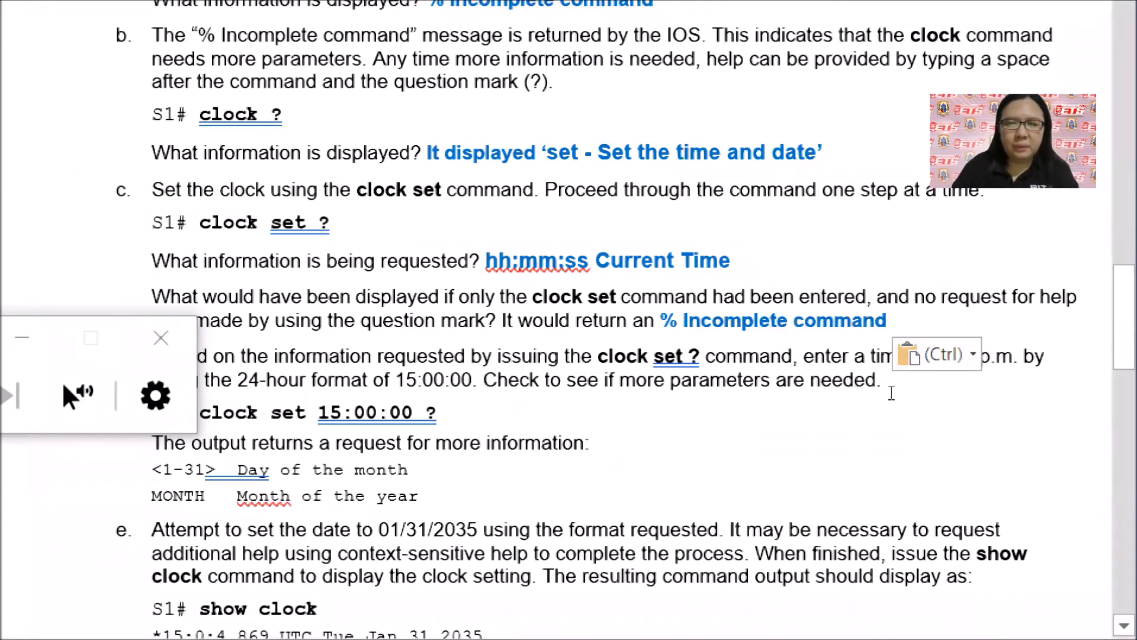
- Format the words "It would return an" in the "clock set" answer as bold blue text
{"action": "key", "text": "ctrl+Left"}
{"action": "key", "text": "ctrl+Left"}
{"action": "key", "text": "ctrl+Left"}
{"action": "key", "text": "ctrl+shift+Left"}
{"action": "key", "text": "ctrl+shift+Left"}
{"action": "key", "text": "ctrl+shift+Left"}
{"action": "key", "text": "ctrl+shift+Left"}
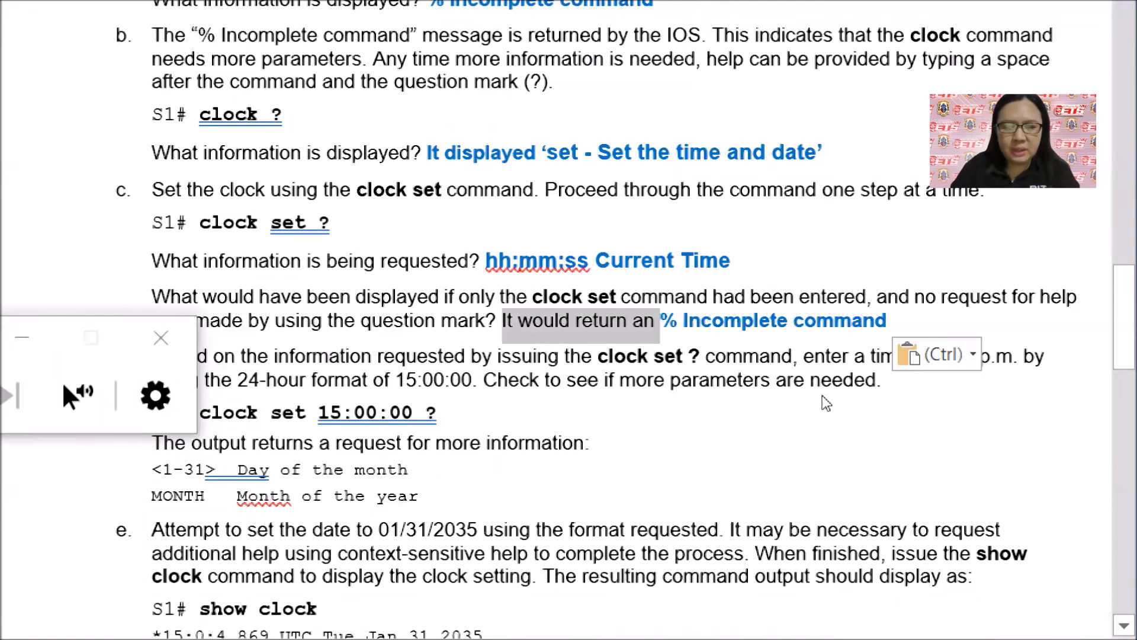
{"action": "key", "text": "ctrl+b"}
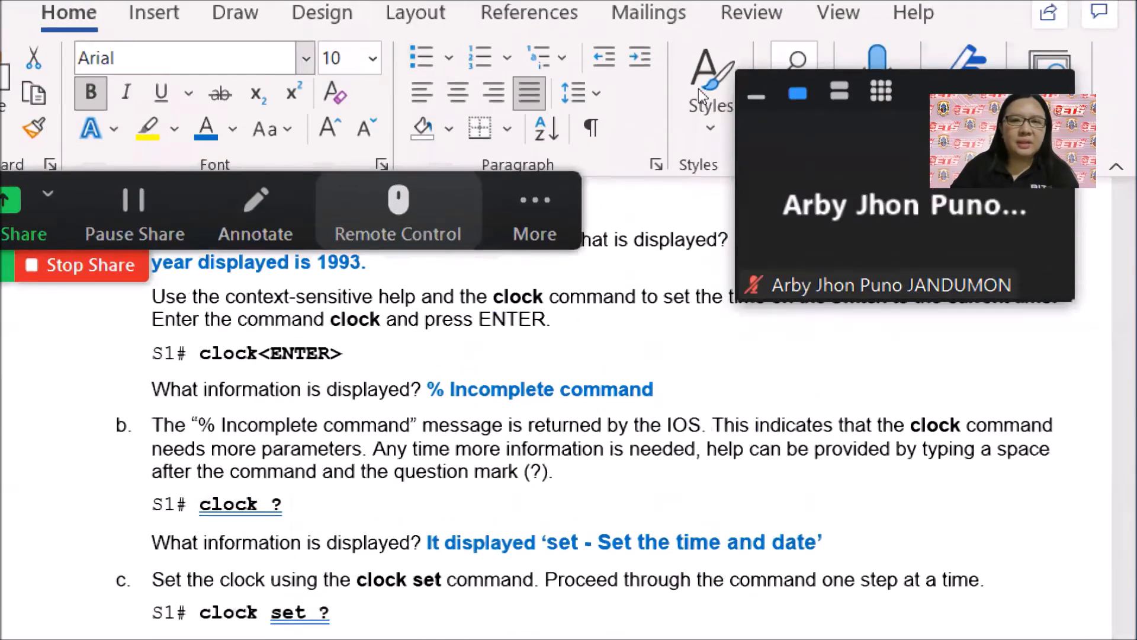
{"action": "scroll", "coordinate": [851, 318], "scroll_direction": "down", "scroll_amount": 4}
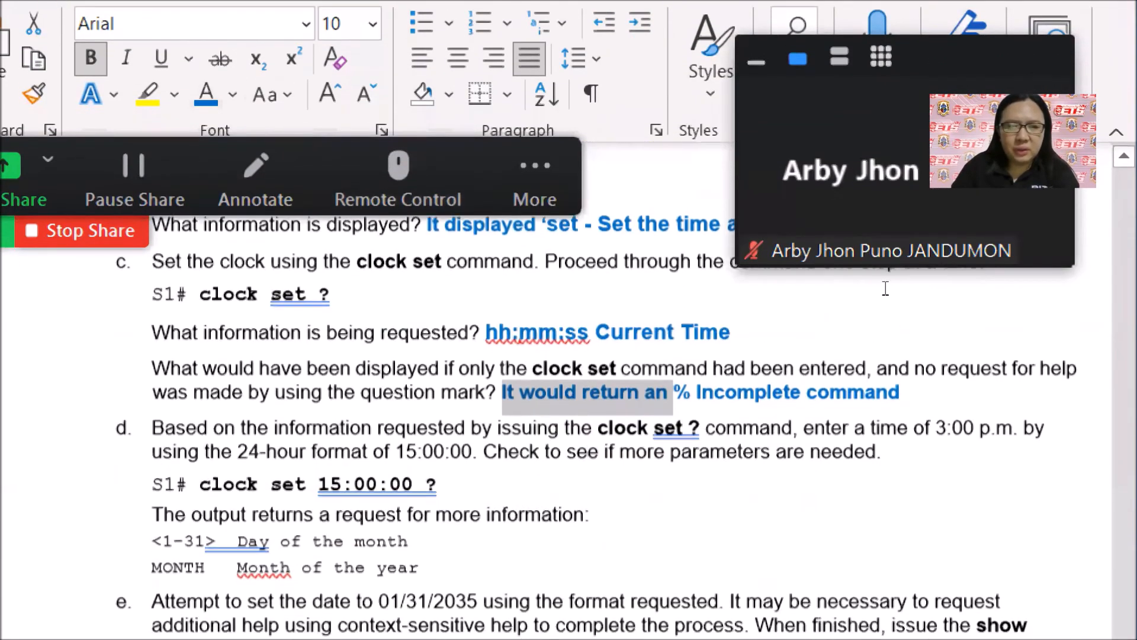
{"action": "left_click", "coordinate": [610, 368]}
- Switch to the Packet Tracer switch CLI, run "clock set" without parameters, and request help with "clock set 15:00:00 ?"
{"action": "scroll", "coordinate": [837, 266], "scroll_direction": "down", "scroll_amount": 2}
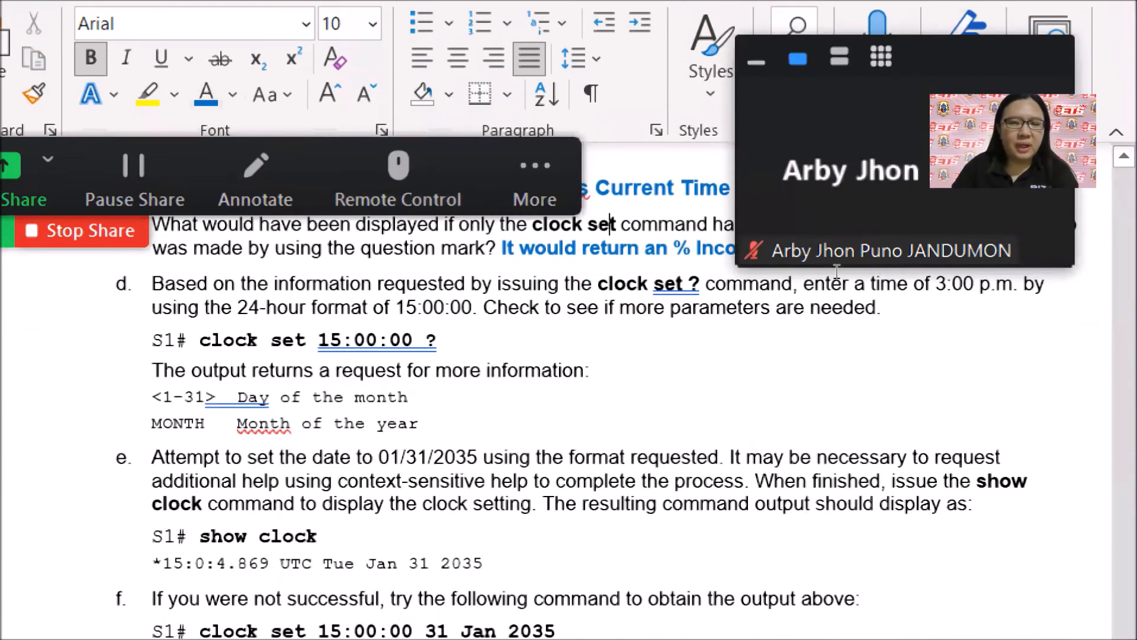
{"action": "scroll", "coordinate": [866, 308], "scroll_direction": "up", "scroll_amount": 1}
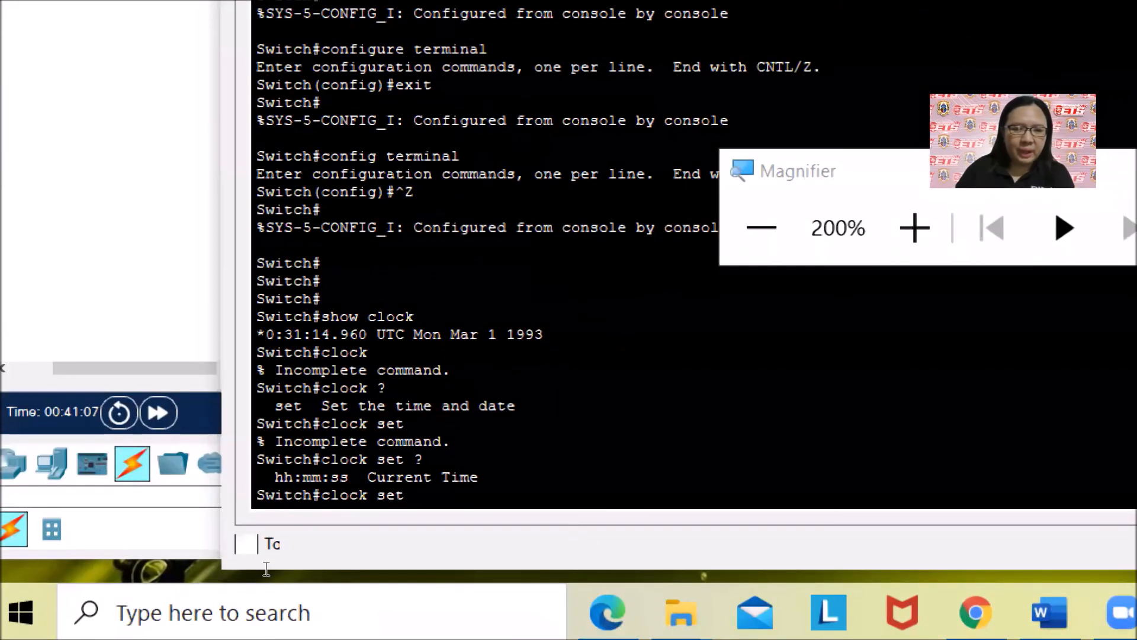
{"action": "key", "text": "Return"}
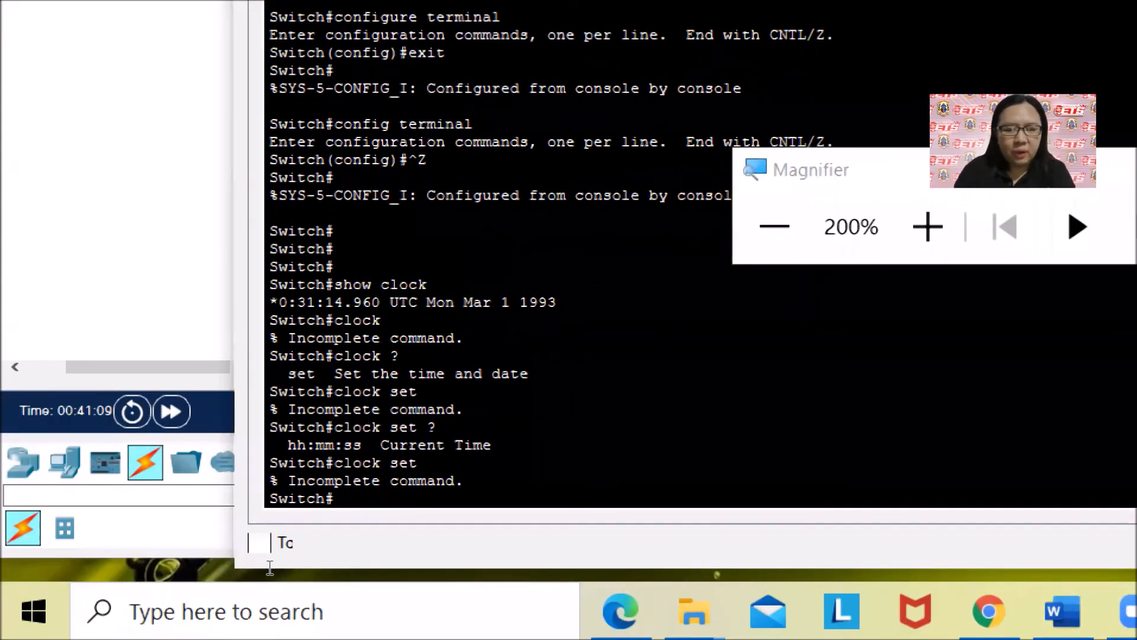
{"action": "type", "text": "clock"}
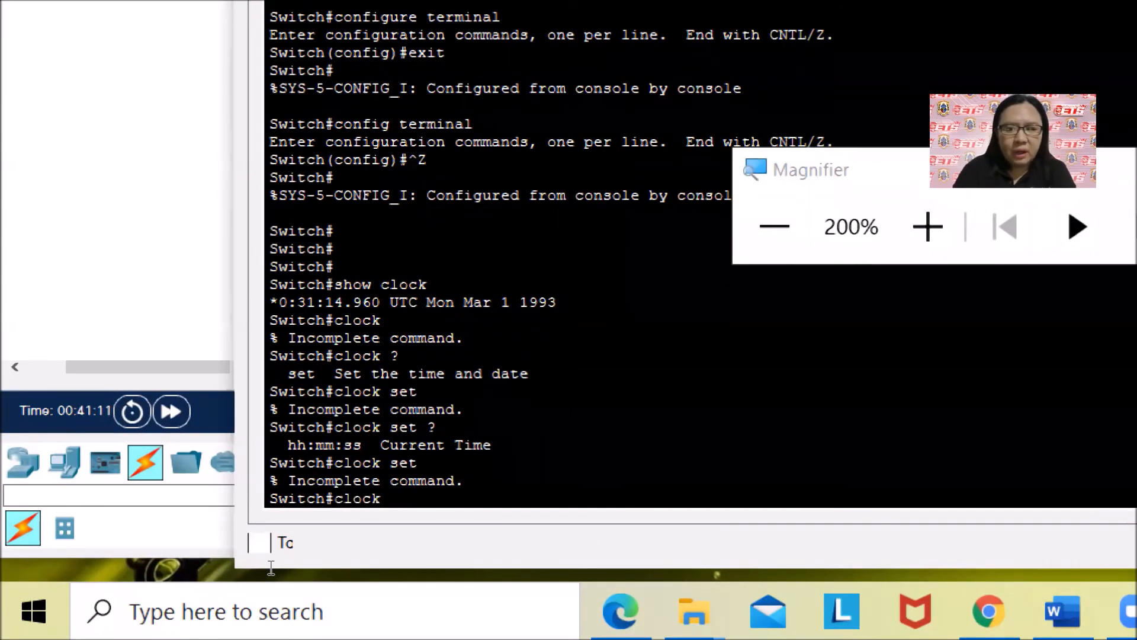
{"action": "type", "text": " set 1"}
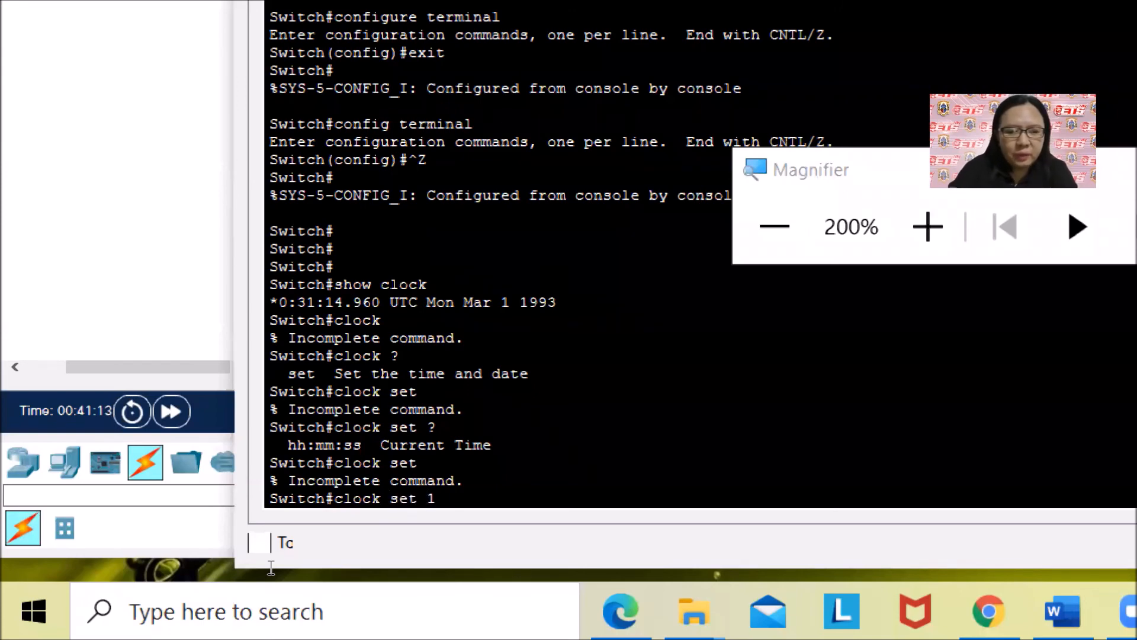
{"action": "type", "text": "5:00"}
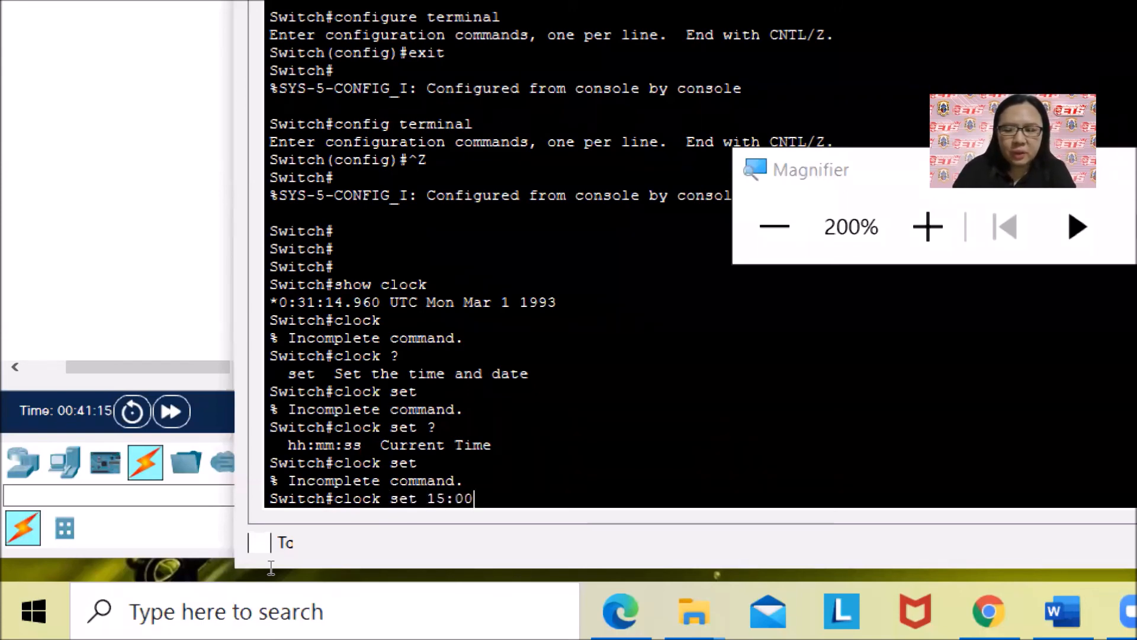
{"action": "type", "text": ":00 ?"}
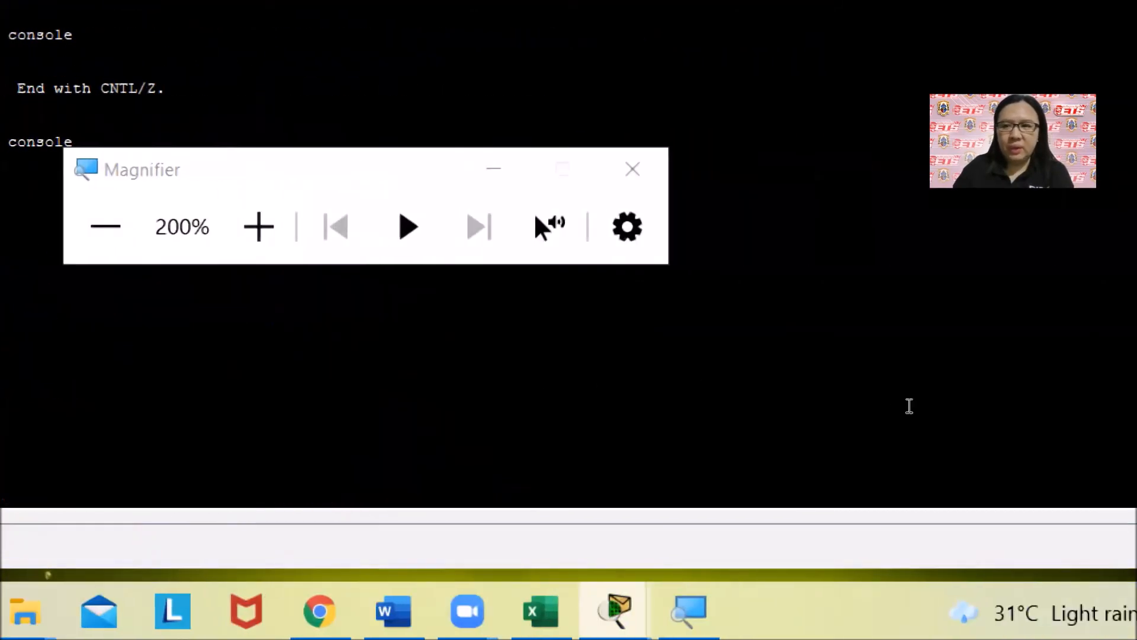
- Return to the Word lab sheet, compare the expected "clock set 15:00:00 ?" output, and read items e to g on setting the date
{"action": "left_click", "coordinate": [1058, 428]}
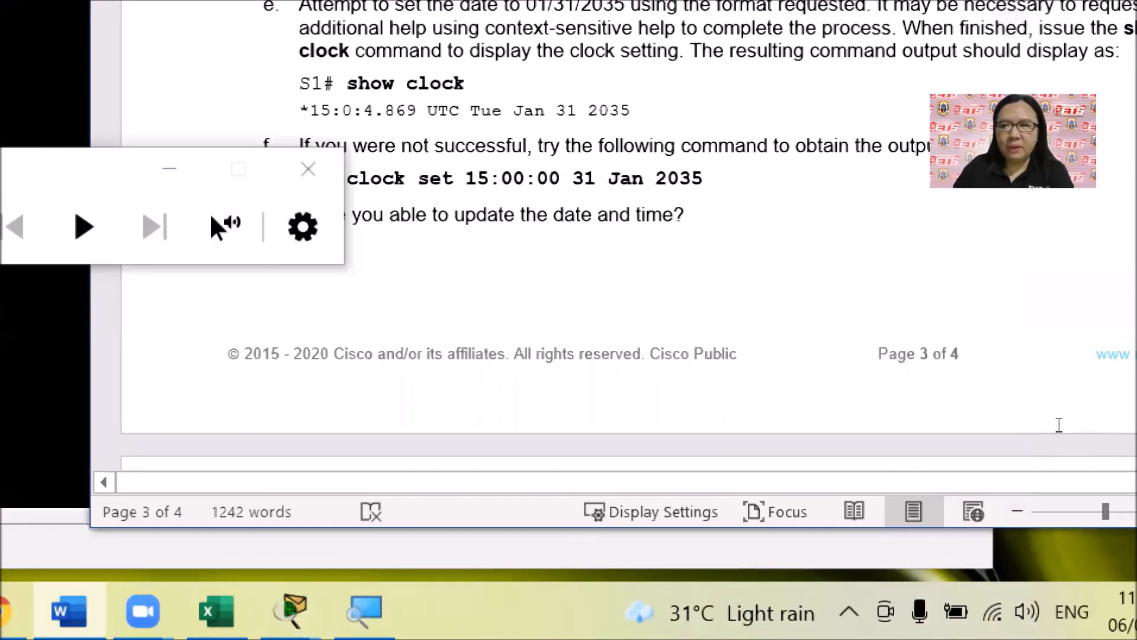
{"action": "scroll", "coordinate": [1052, 397], "scroll_direction": "up", "scroll_amount": 2}
{"action": "scroll", "coordinate": [1052, 398], "scroll_direction": "up", "scroll_amount": 5}
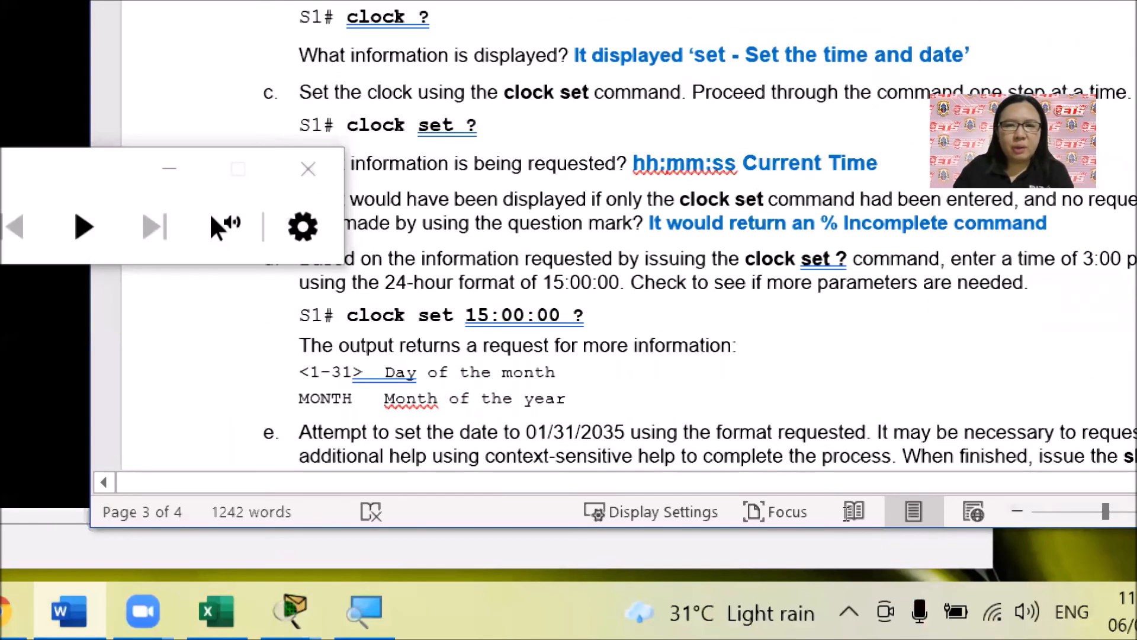
{"action": "left_click_drag", "start_coordinate": [568, 400], "coordinate": [301, 372]}
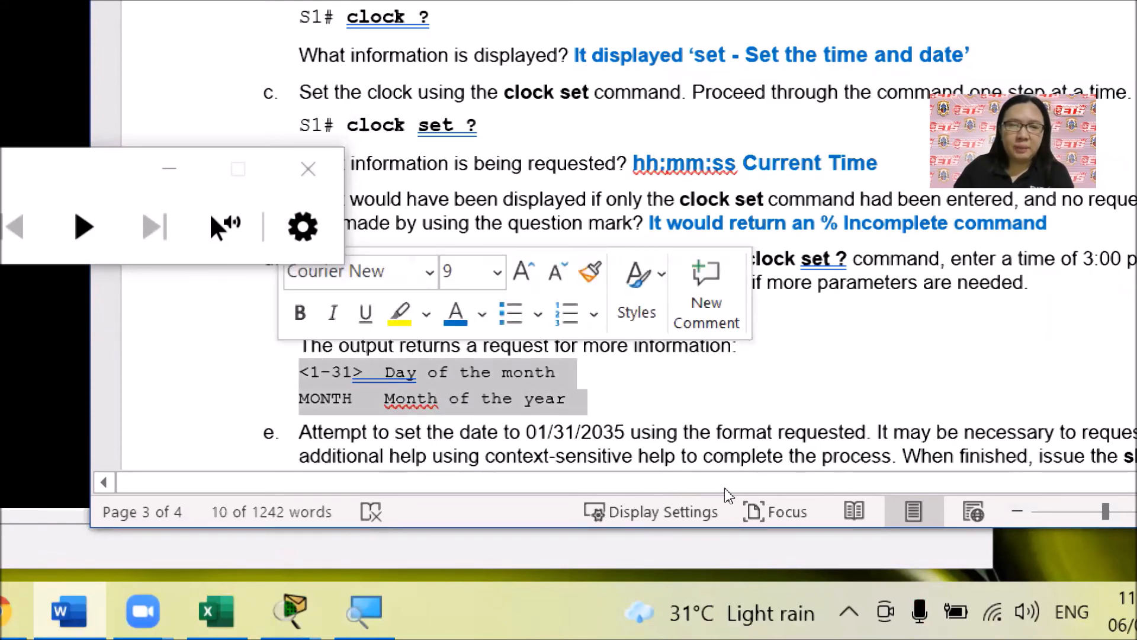
{"action": "left_click", "coordinate": [861, 373]}
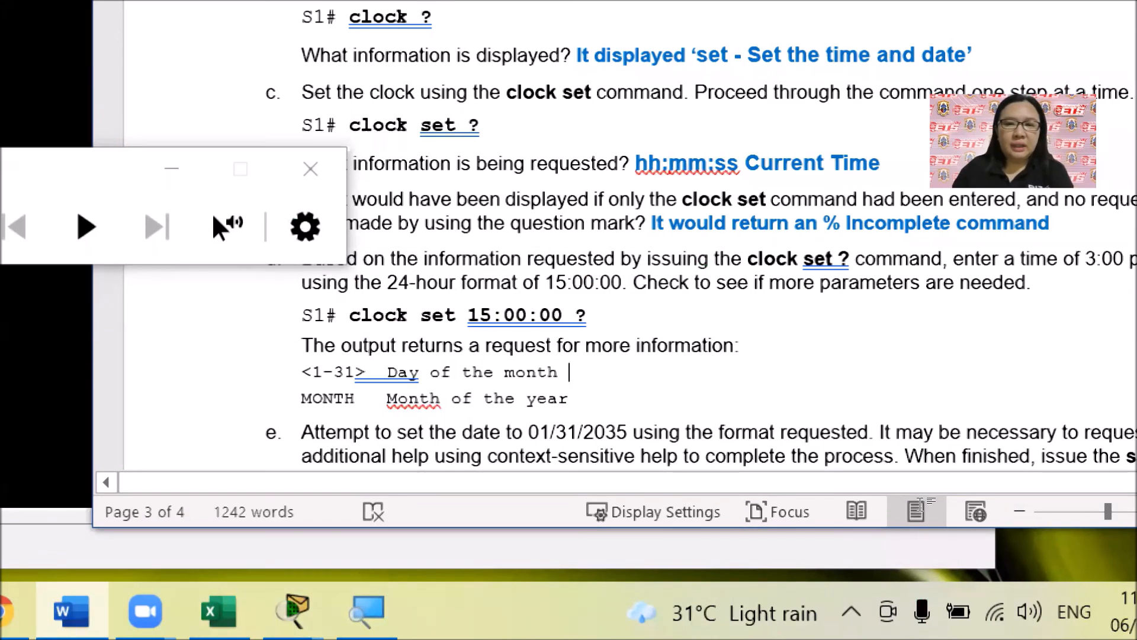
{"action": "scroll", "coordinate": [920, 505], "scroll_direction": "down", "scroll_amount": 3}
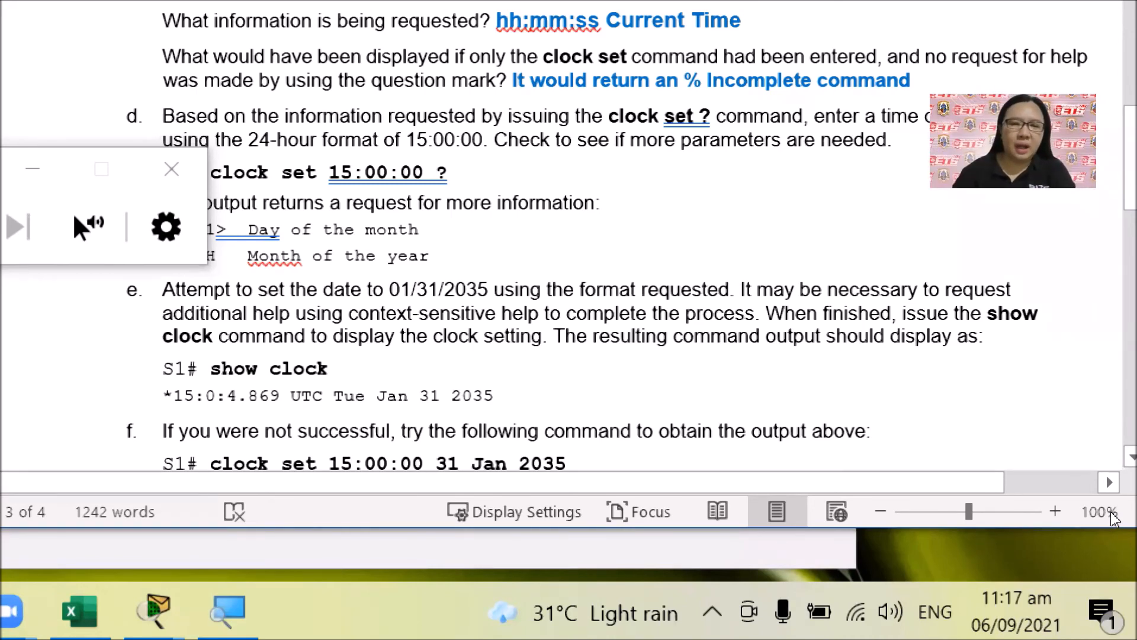
{"action": "scroll", "coordinate": [882, 481], "scroll_direction": "down", "scroll_amount": 1}
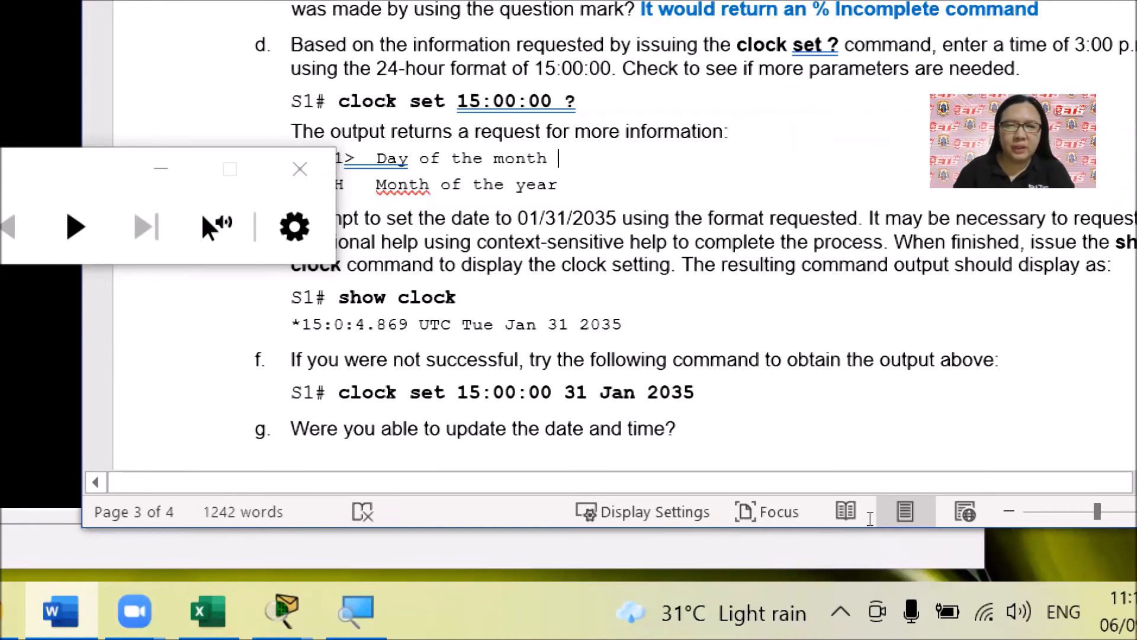
{"action": "scroll", "coordinate": [875, 520], "scroll_direction": "down", "scroll_amount": 2}
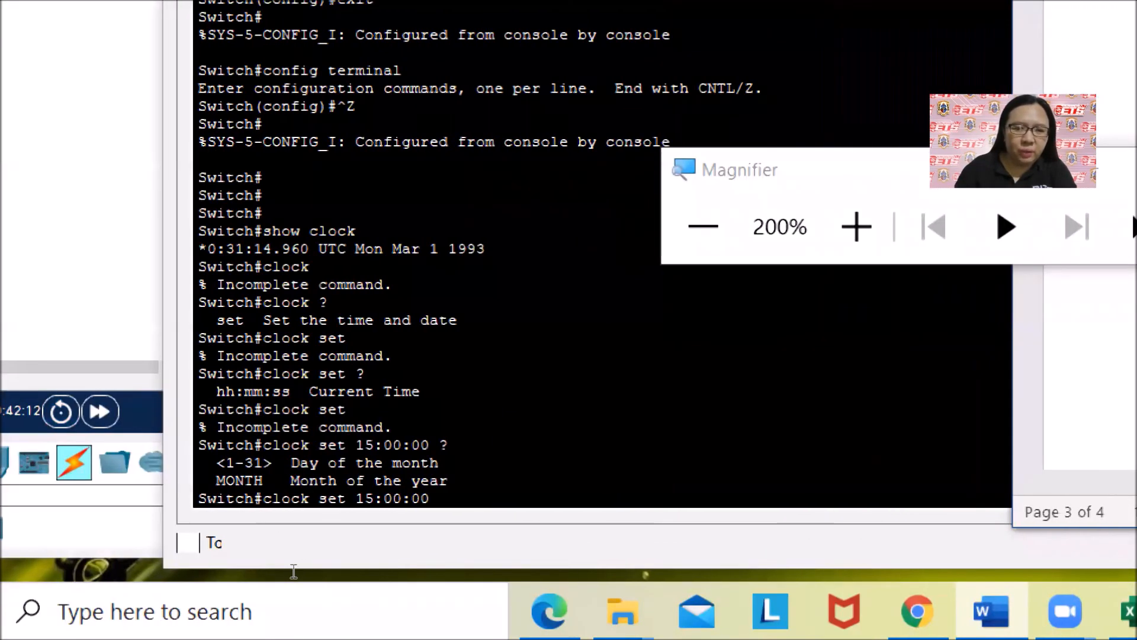
{"action": "type", "text": "Jan"}
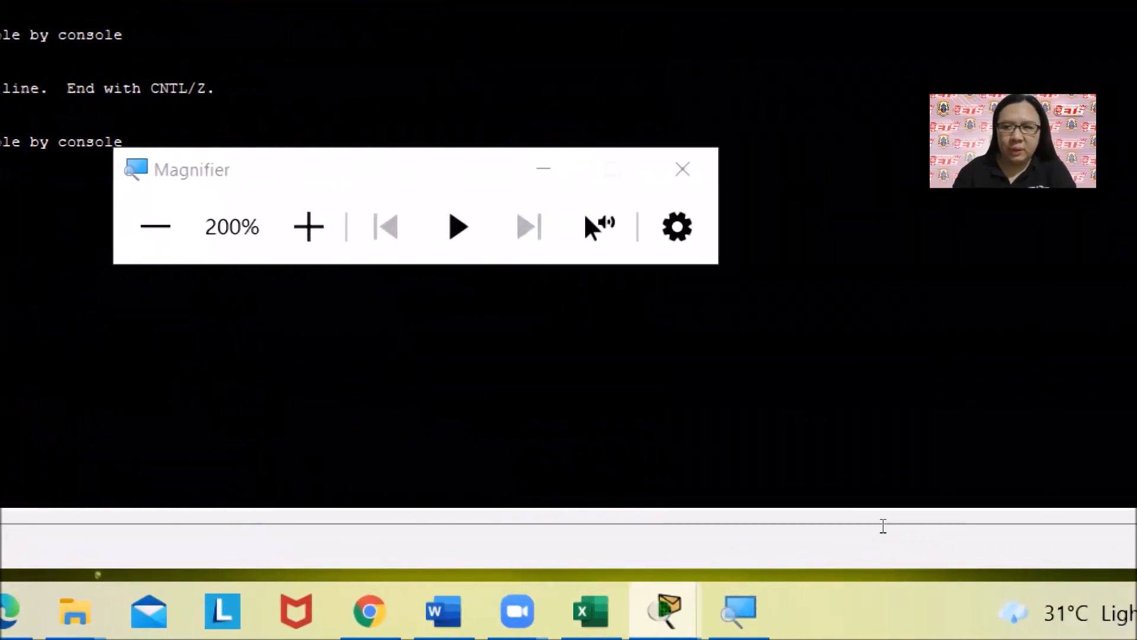
{"action": "left_click", "coordinate": [1041, 513]}
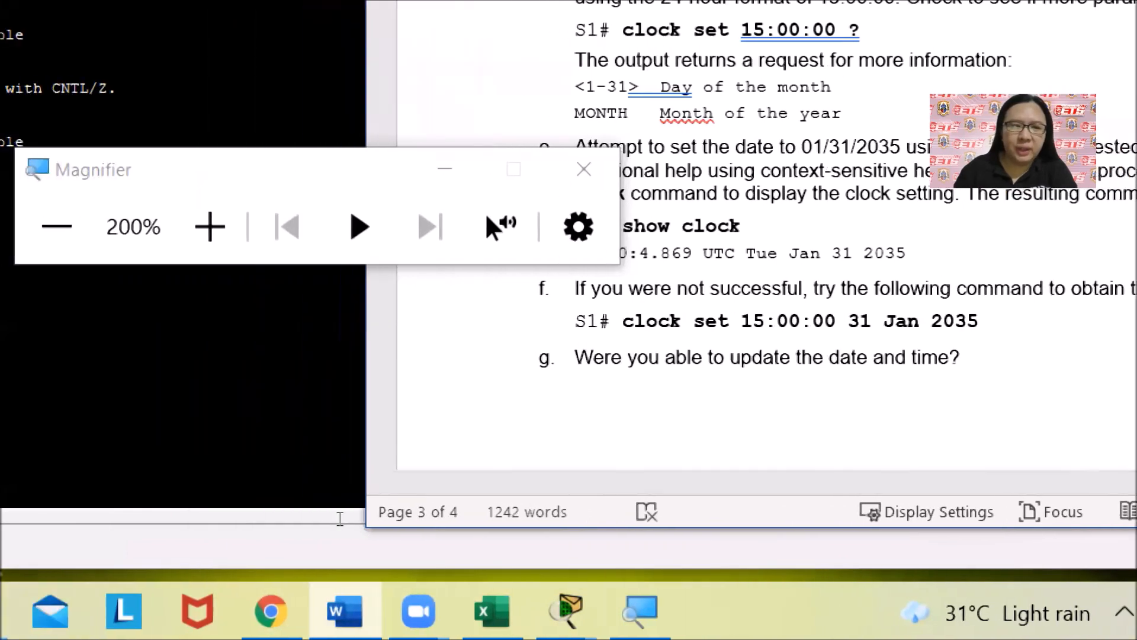
{"action": "left_click", "coordinate": [256, 570]}
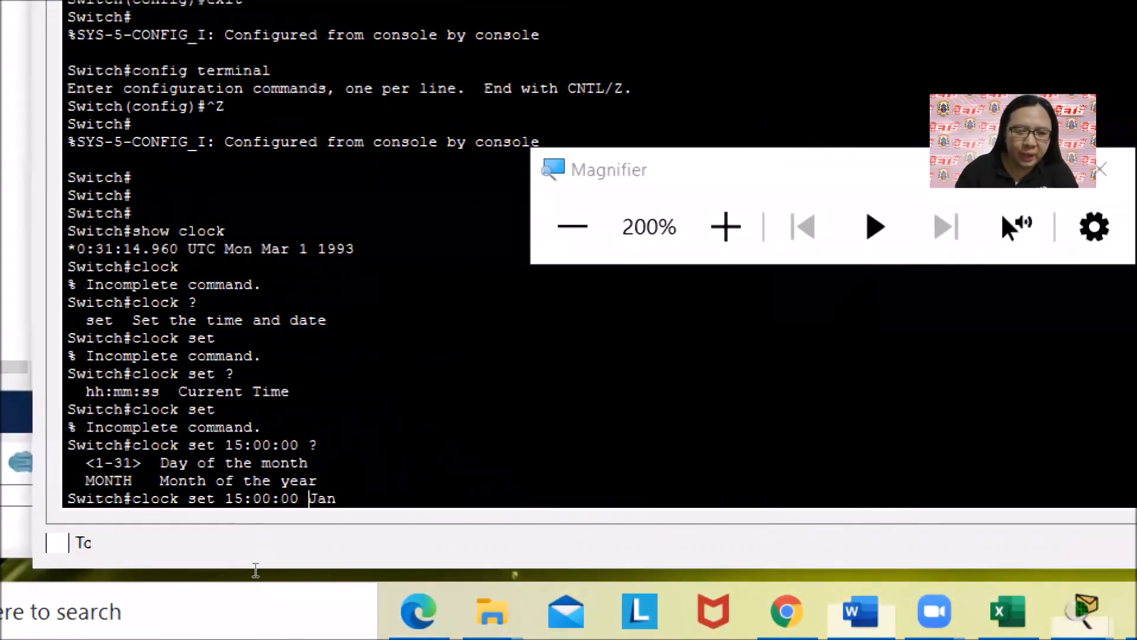
{"action": "type", "text": "31"}
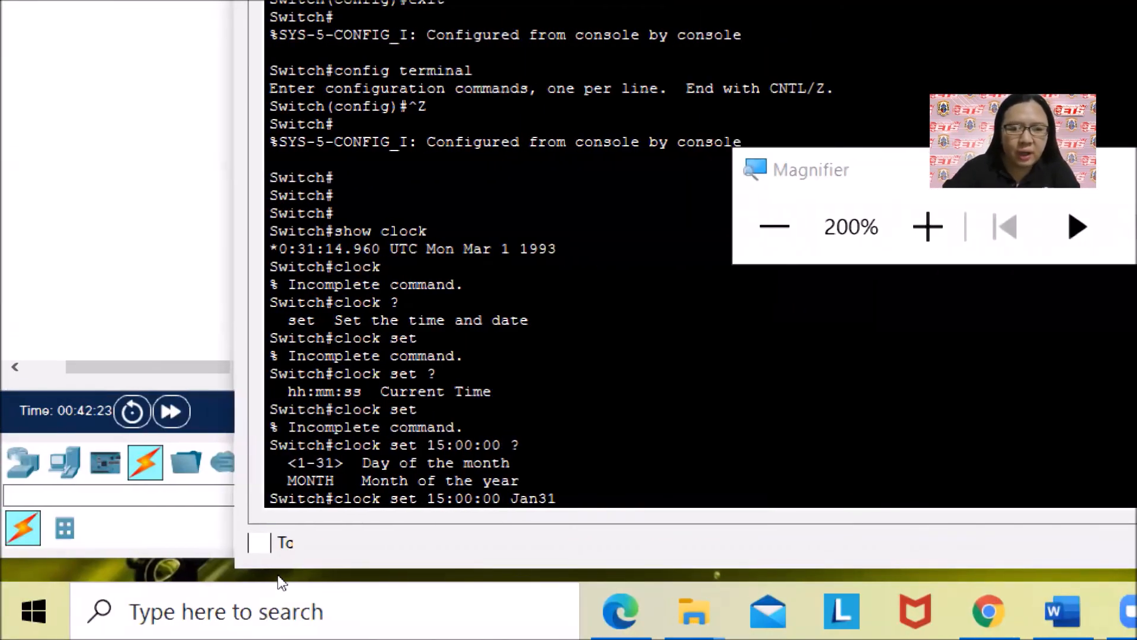
{"action": "key", "text": "BackSpace"}
{"action": "key", "text": "BackSpace"}
{"action": "key", "text": "BackSpace"}
{"action": "key", "text": "BackSpace"}
{"action": "key", "text": "BackSpace"}
- Set the switch clock with "clock set 15:00:00 31 Jan 2035" and display the setting with "show clock"
{"action": "type", "text": "31 Jan 203"}
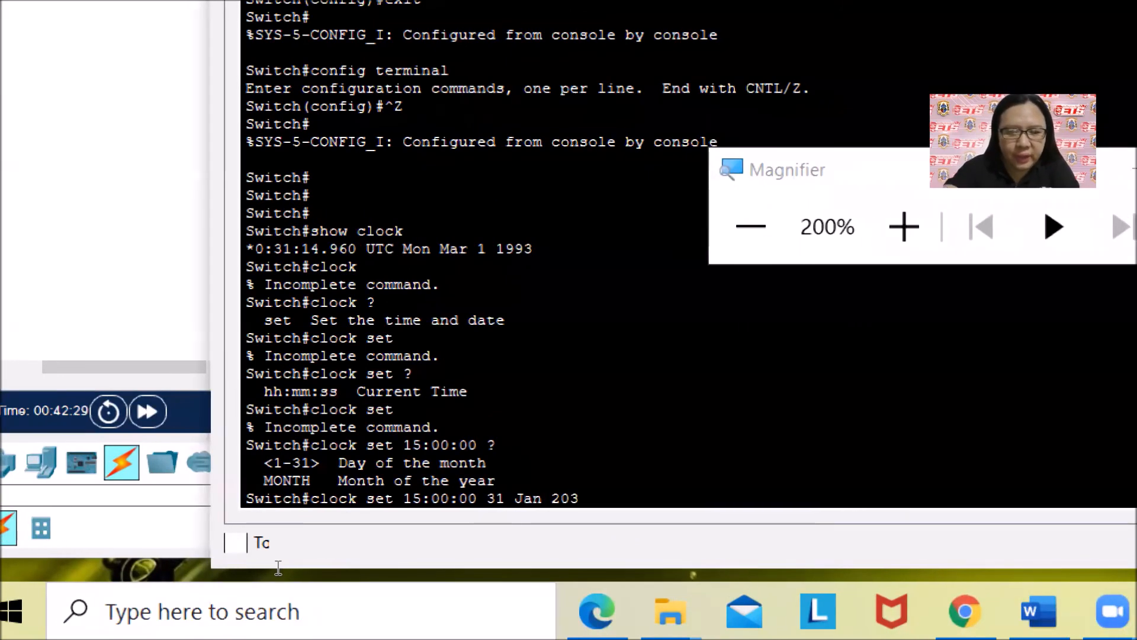
{"action": "type", "text": "5"}
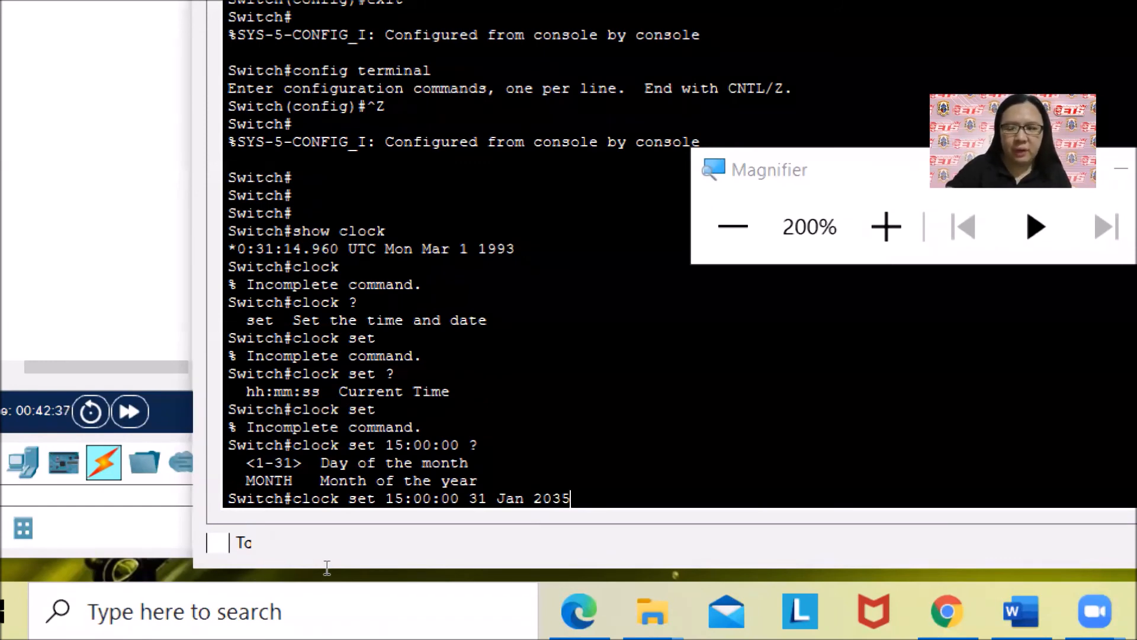
{"action": "key", "text": "Return"}
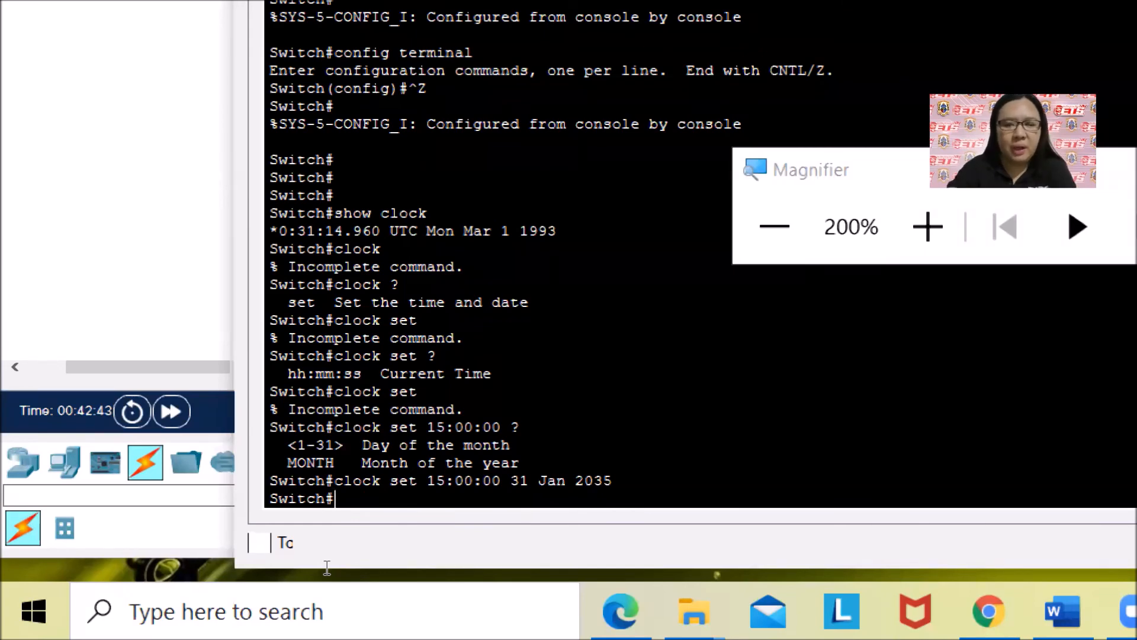
{"action": "type", "text": "show clock"}
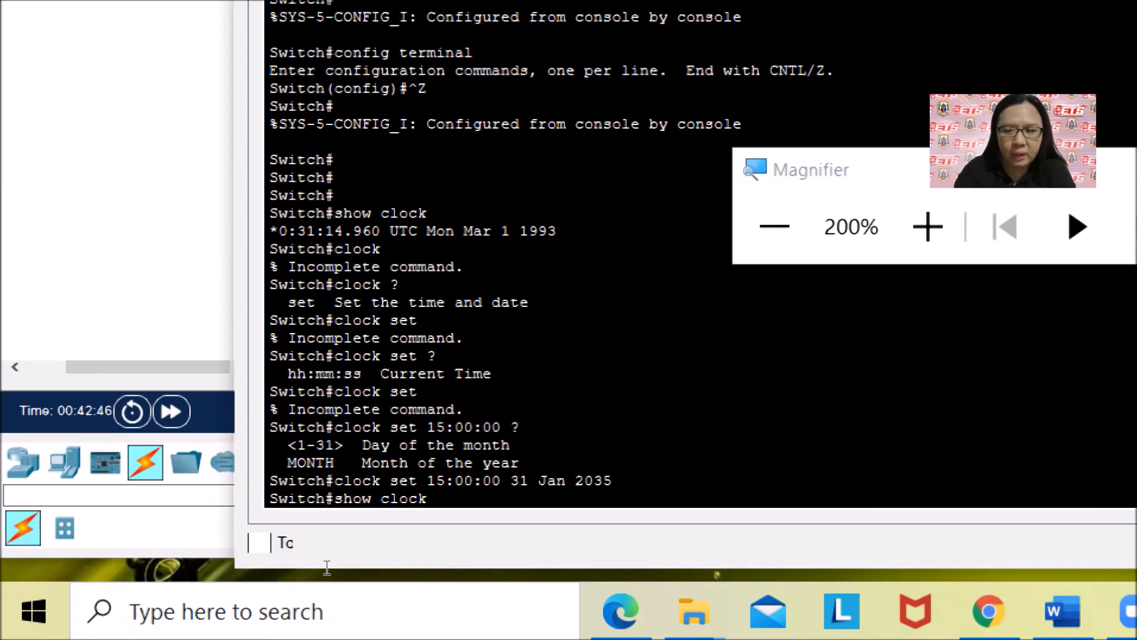
{"action": "key", "text": "Return"}
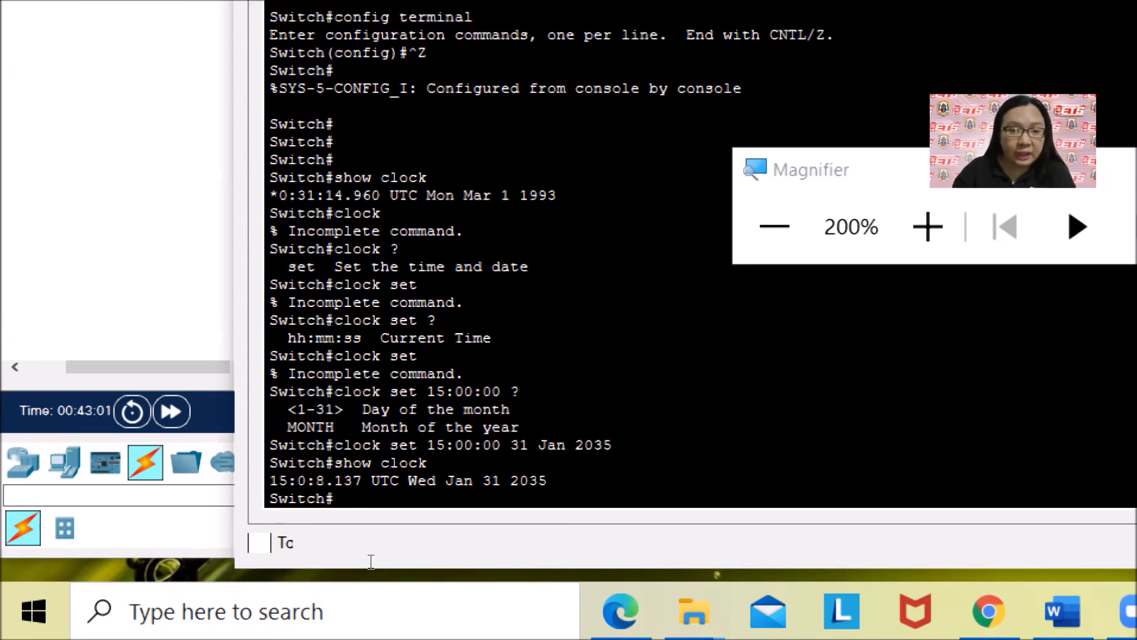
{"action": "left_click_drag", "start_coordinate": [427, 391], "coordinate": [493, 390]}
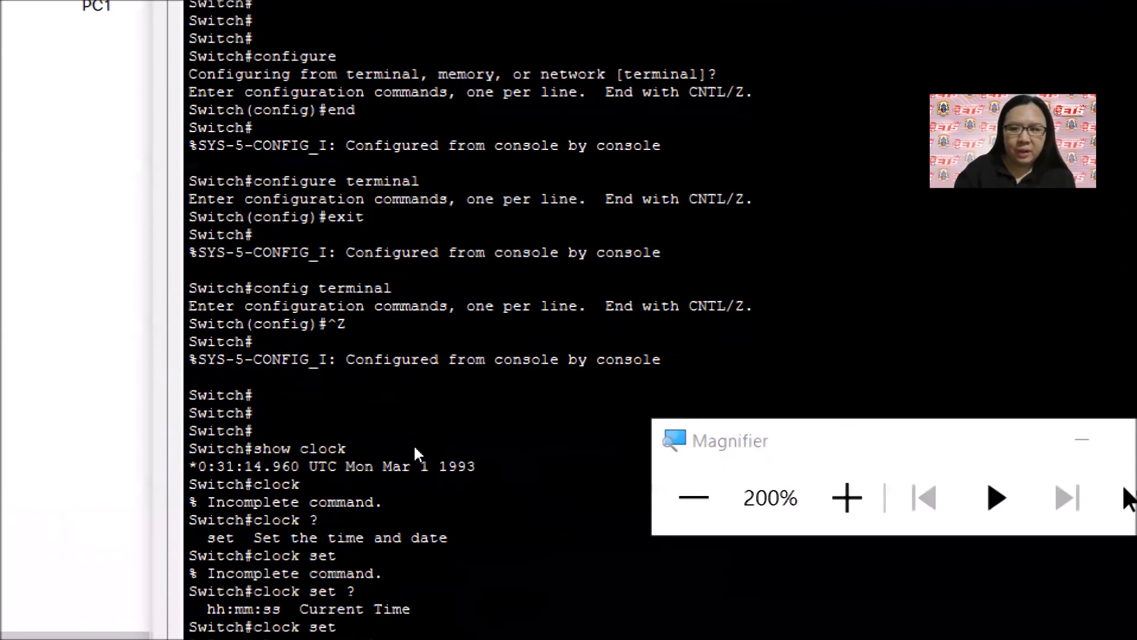
{"action": "left_click", "coordinate": [694, 498]}
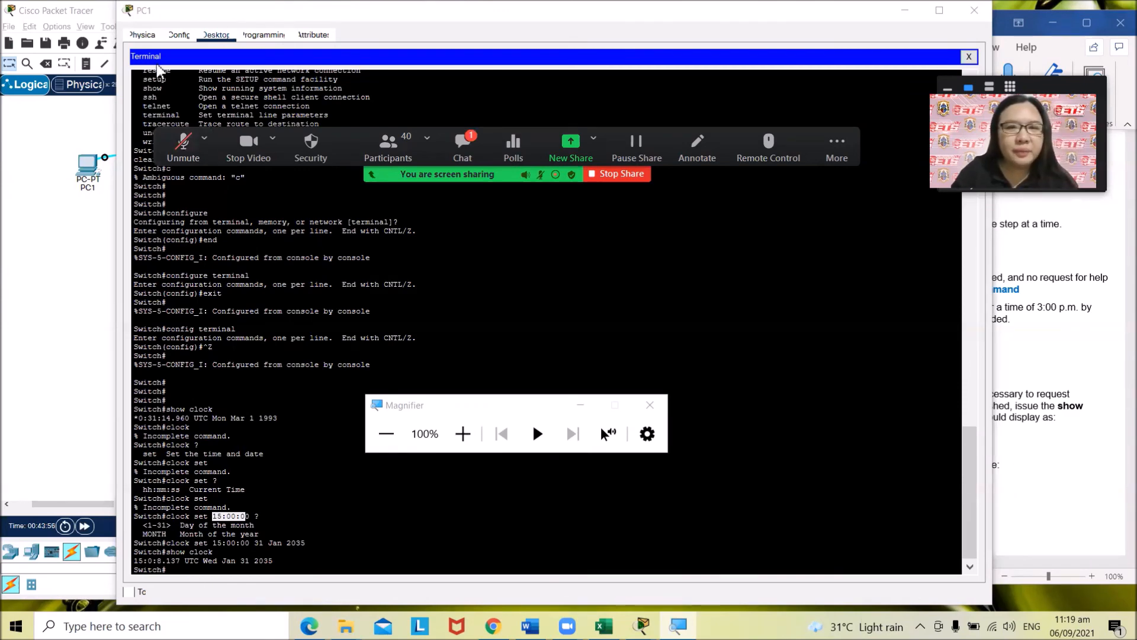
{"action": "key", "text": "alt+a"}
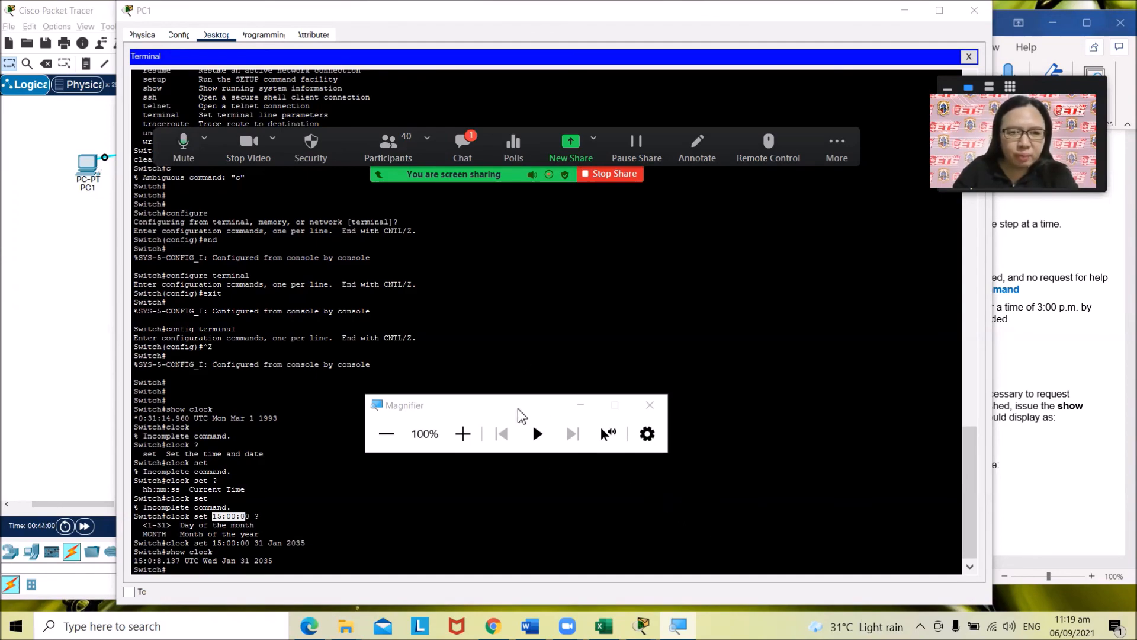
{"action": "left_click", "coordinate": [463, 434]}
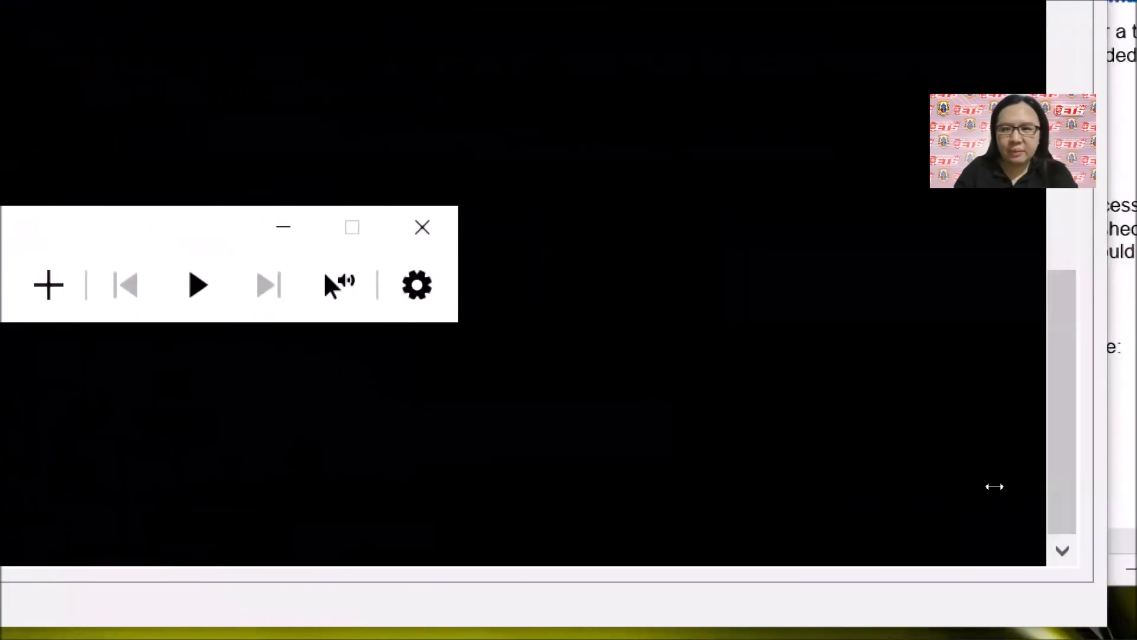
- Switch to the Word lab sheet and answer "Were you able to update the date and time?" with "Yes"
{"action": "left_click", "coordinate": [1008, 514]}
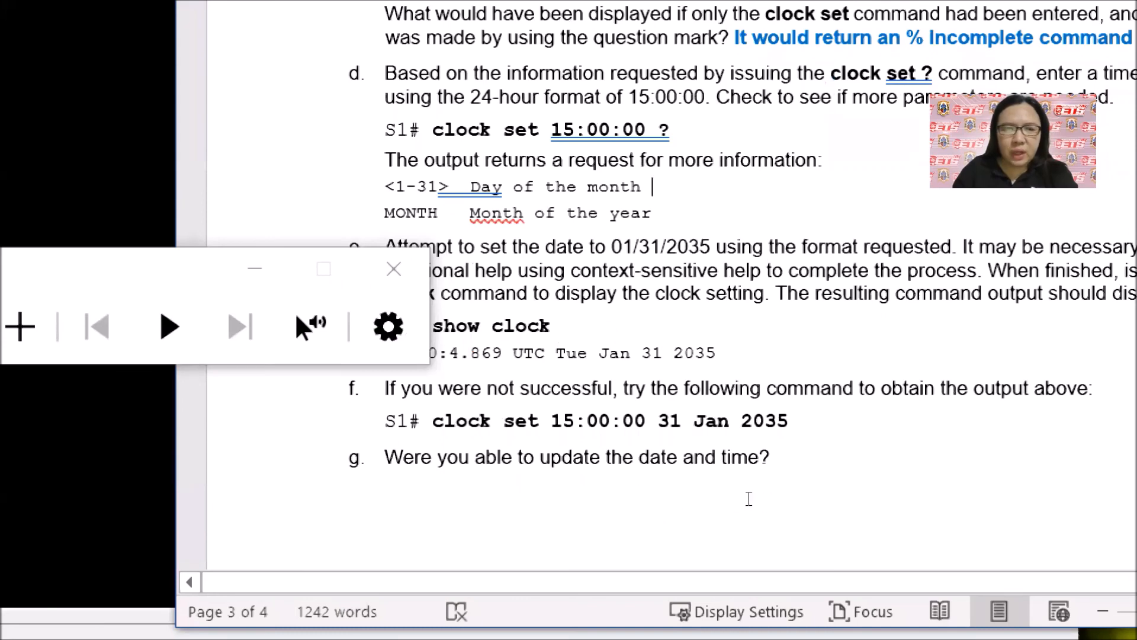
{"action": "left_click", "coordinate": [853, 498]}
{"action": "type", "text": "Yes"}
- Format the "Yes" answer to the date and time question as bold blue text
{"action": "key", "text": "shift+Left"}
{"action": "key", "text": "shift+Left"}
{"action": "key", "text": "shift+Left"}
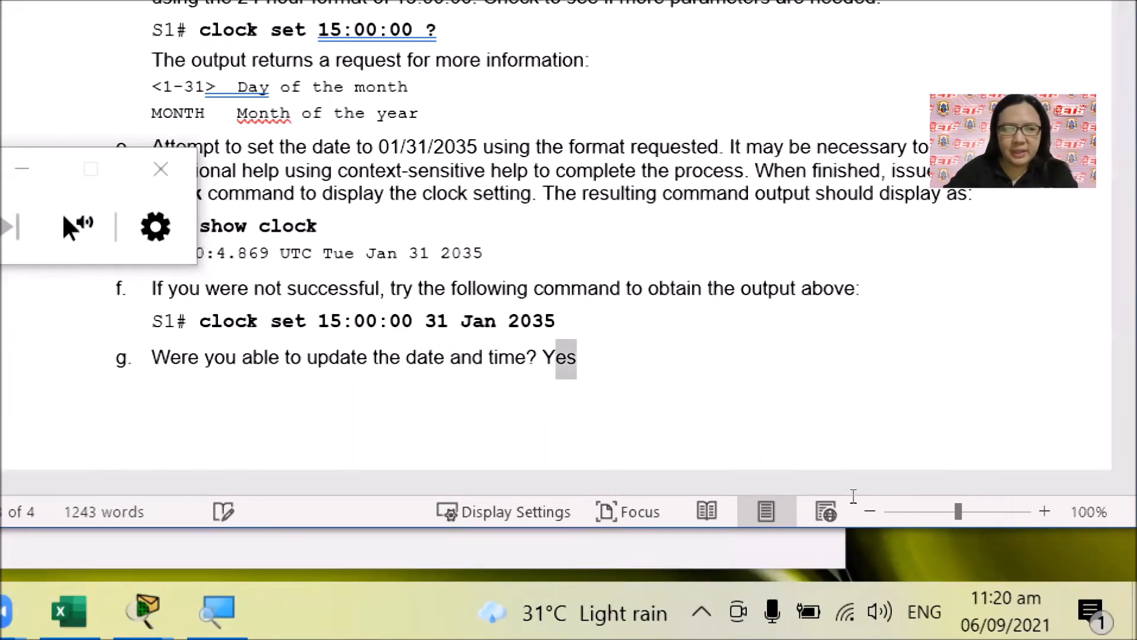
{"action": "key", "text": "ctrl+b"}
{"action": "left_click_drag", "start_coordinate": [854, 499], "coordinate": [794, 498]}
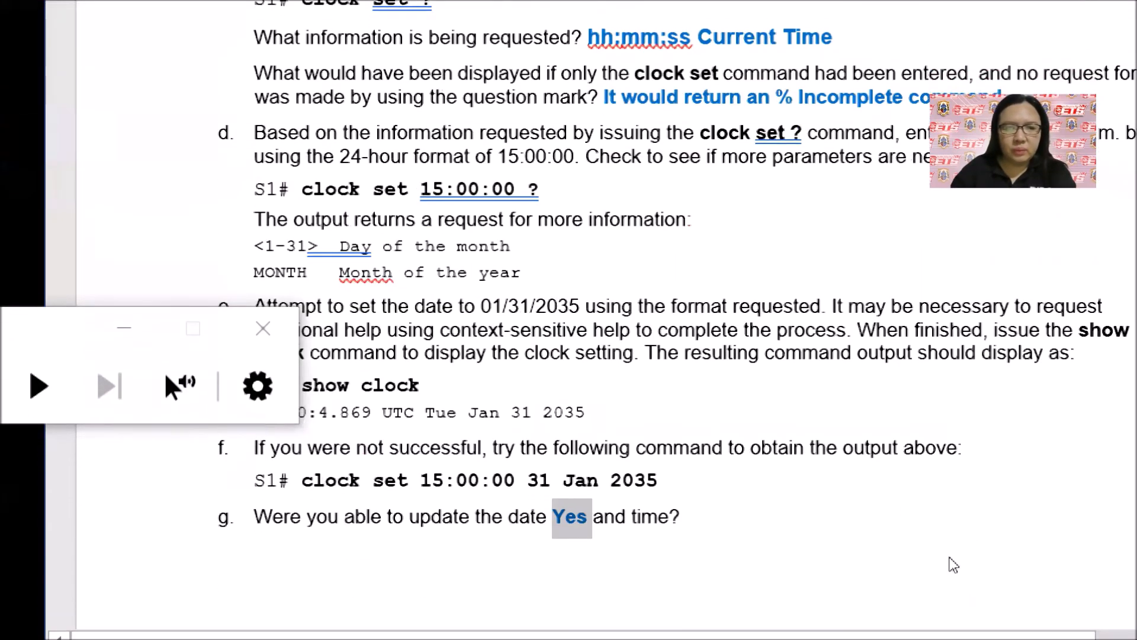
{"action": "left_click", "coordinate": [864, 505]}
{"action": "scroll", "coordinate": [894, 495], "scroll_direction": "down", "scroll_amount": 10}
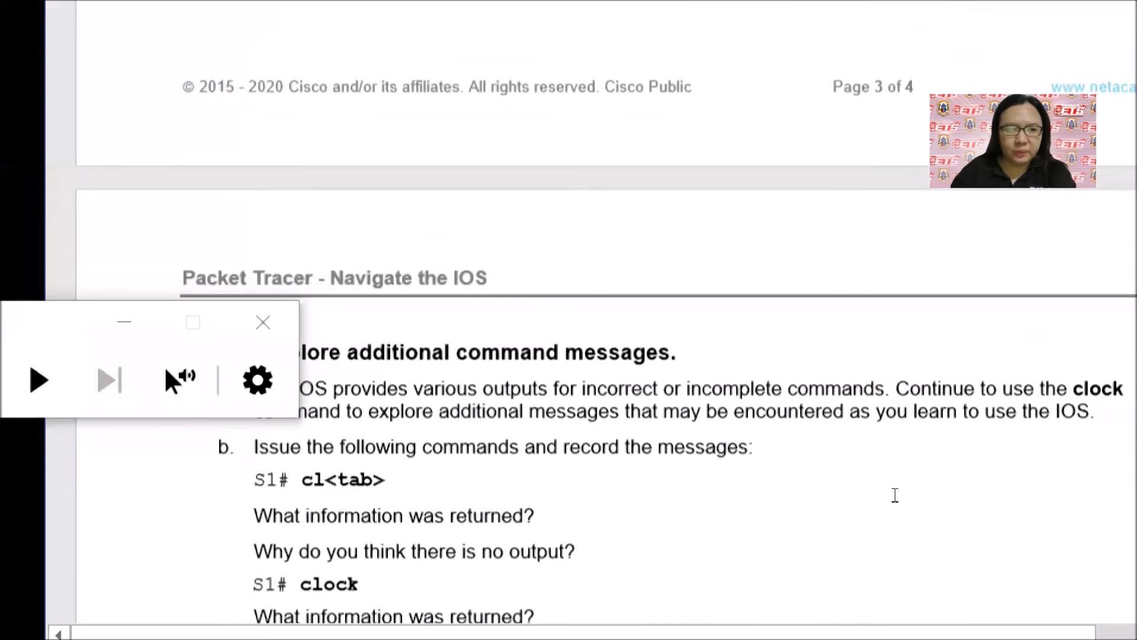